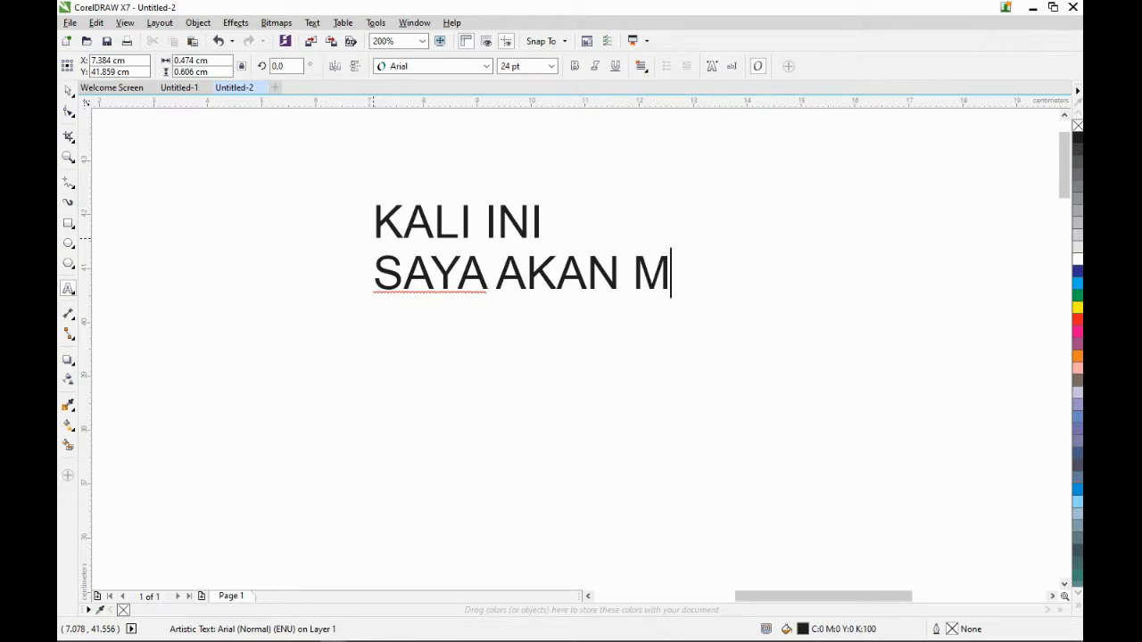
Finish the second line as "SAYA AKAN MEMBAGIKAN" and add the third line "VIDEO CARA MEMBUAT".
{"action": "key", "text": "Return"}
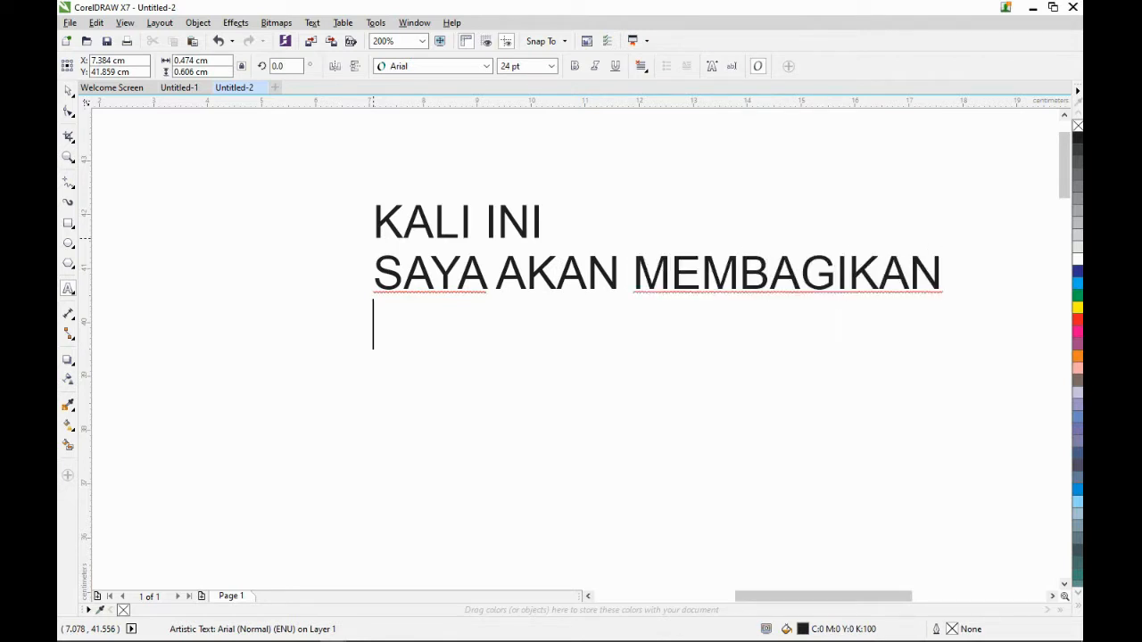
{"action": "type", "text": "VIDEO C"}
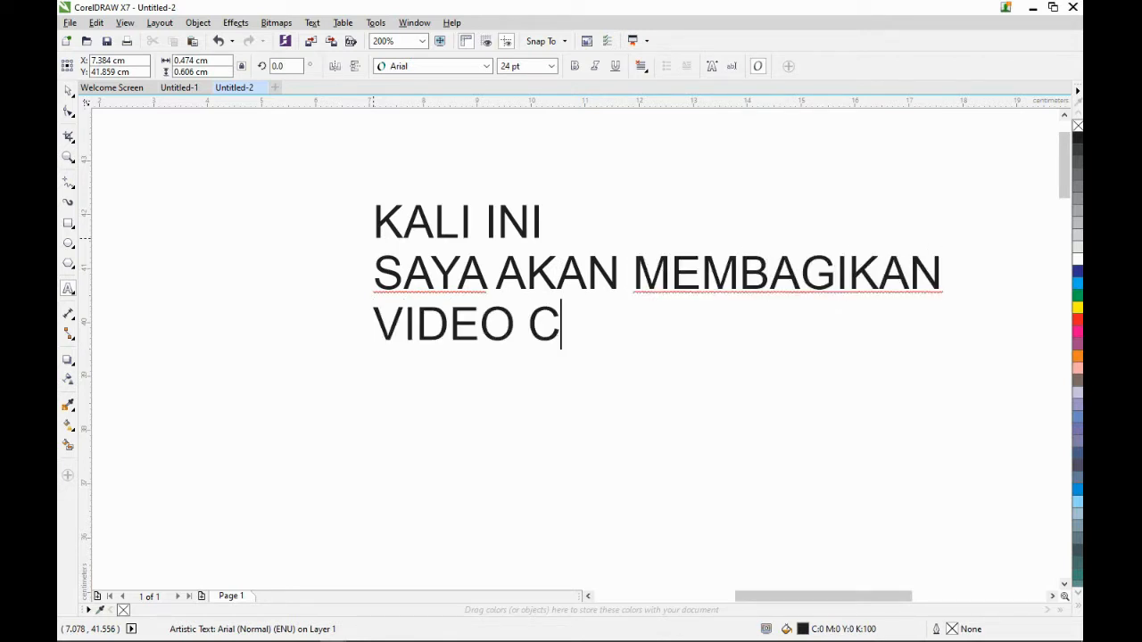
{"action": "type", "text": "ARA MEMBYU"}
{"action": "key", "text": "BackSpace"}
{"action": "key", "text": "BackSpace"}
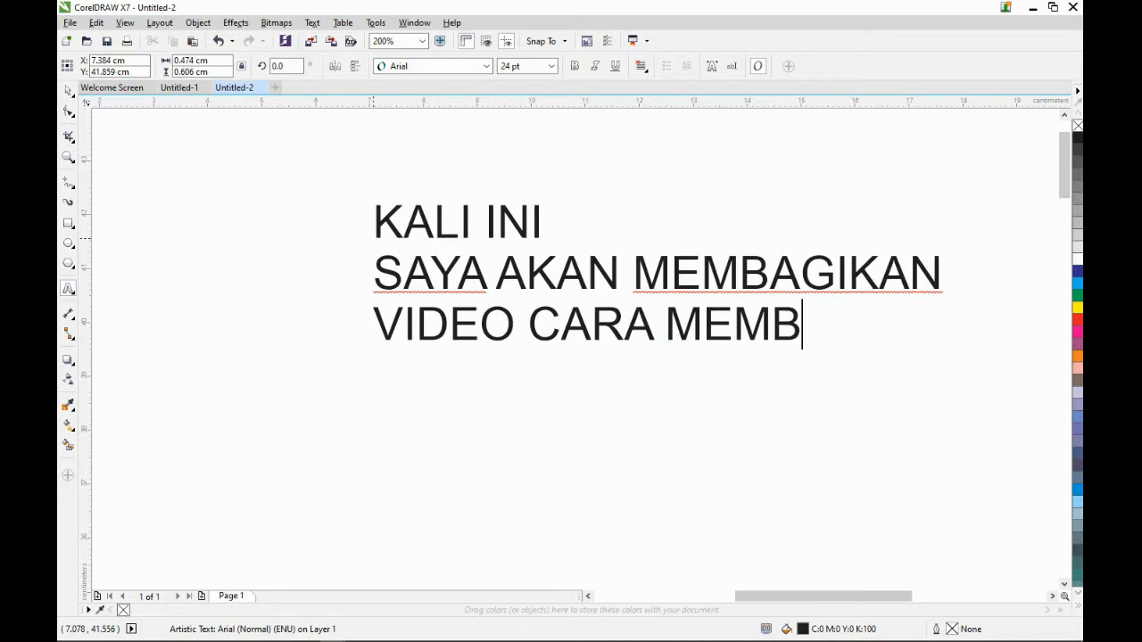
{"action": "type", "text": "UAT D"}
{"action": "key", "text": "BackSpace"}
Add the lines "DESAIN BANNER", "HARI PRAMUKA TAHUN 2020" and "YANG KE 59" to the text.
{"action": "key", "text": "Return"}
{"action": "type", "text": "DESAI"}
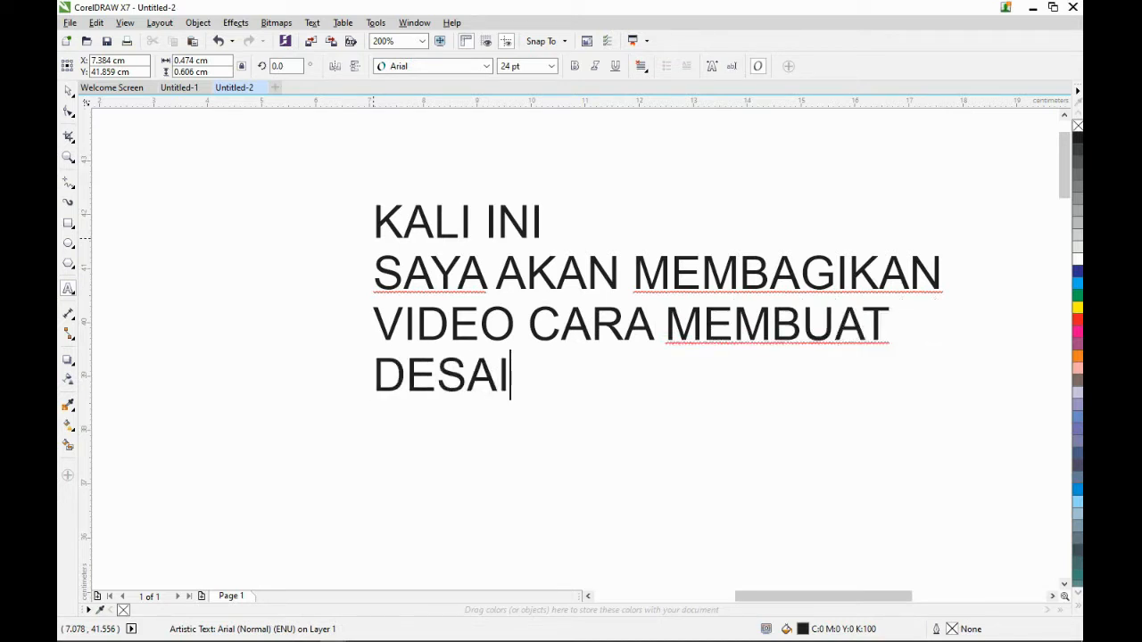
{"action": "type", "text": "N BANNER "}
{"action": "type", "text": "HARI PRAMUKA"}
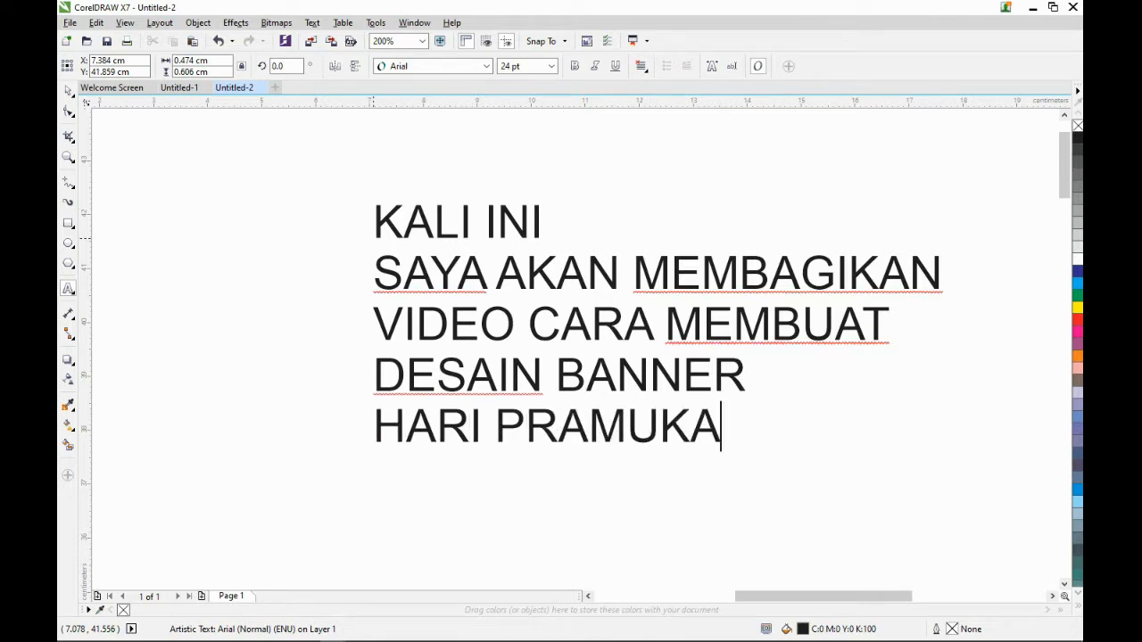
{"action": "type", "text": " TAHUN 2020"}
{"action": "key", "text": "Return"}
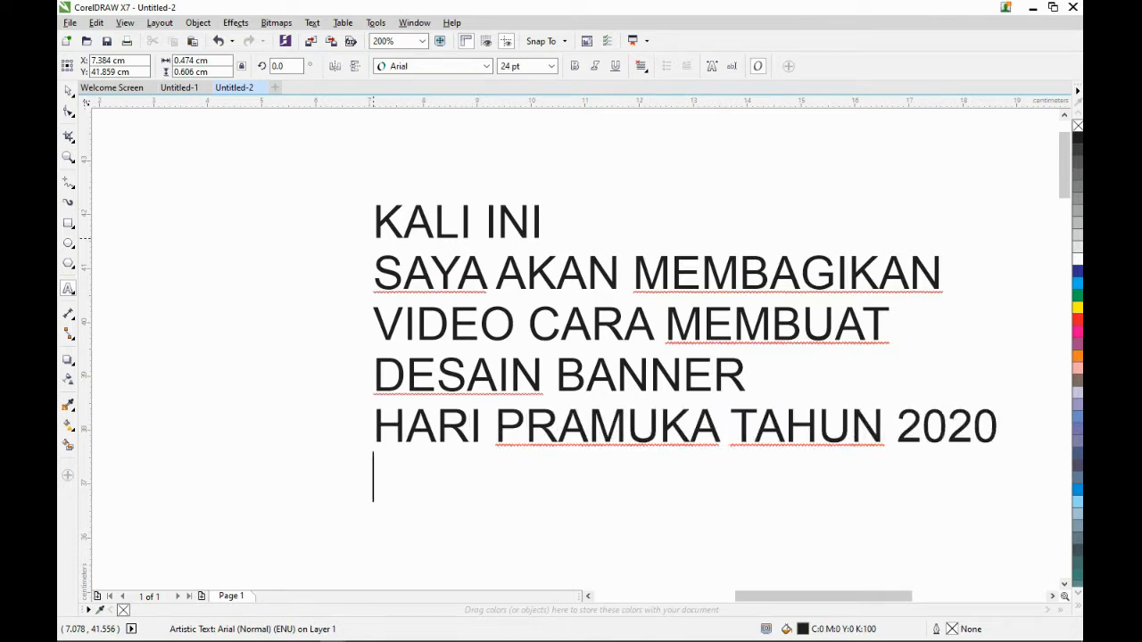
{"action": "type", "text": "YANG KE "}
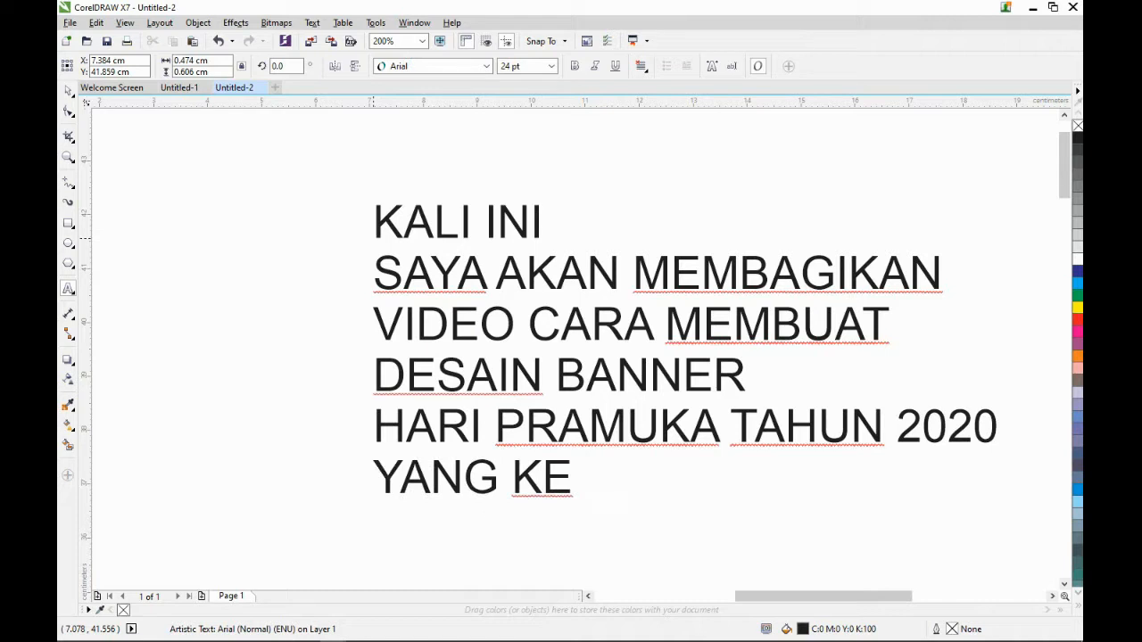
{"action": "type", "text": "59"}
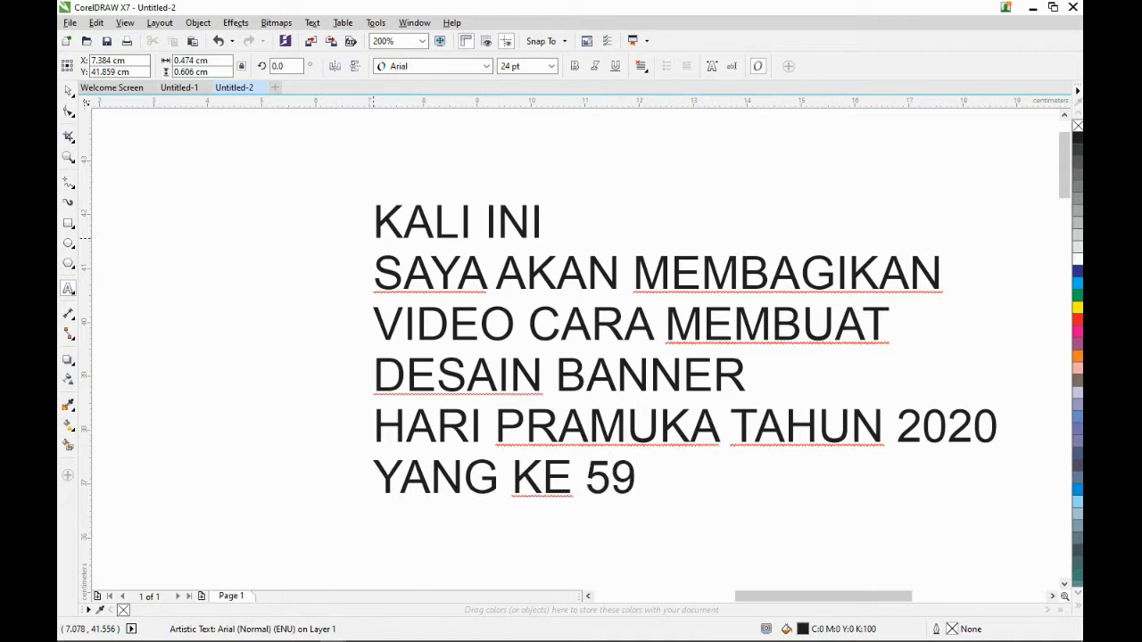
Delete all the lines of the artistic text, leaving the text cursor active at its start.
{"action": "key", "text": "BackSpace"}
{"action": "key", "text": "BackSpace"}
{"action": "key", "text": "BackSpace"}
{"action": "key", "text": "BackSpace"}
{"action": "key", "text": "BackSpace"}
{"action": "key", "text": "BackSpace"}
{"action": "key", "text": "BackSpace"}
{"action": "key", "text": "BackSpace"}
{"action": "key", "text": "BackSpace"}
{"action": "key", "text": "BackSpace"}
{"action": "key", "text": "BackSpace"}
{"action": "key", "text": "BackSpace"}
{"action": "key", "text": "BackSpace"}
{"action": "key", "text": "BackSpace"}
{"action": "key", "text": "BackSpace"}
{"action": "key", "text": "BackSpace"}
{"action": "key", "text": "BackSpace"}
{"action": "key", "text": "BackSpace"}
{"action": "key", "text": "BackSpace"}
{"action": "key", "text": "BackSpace"}
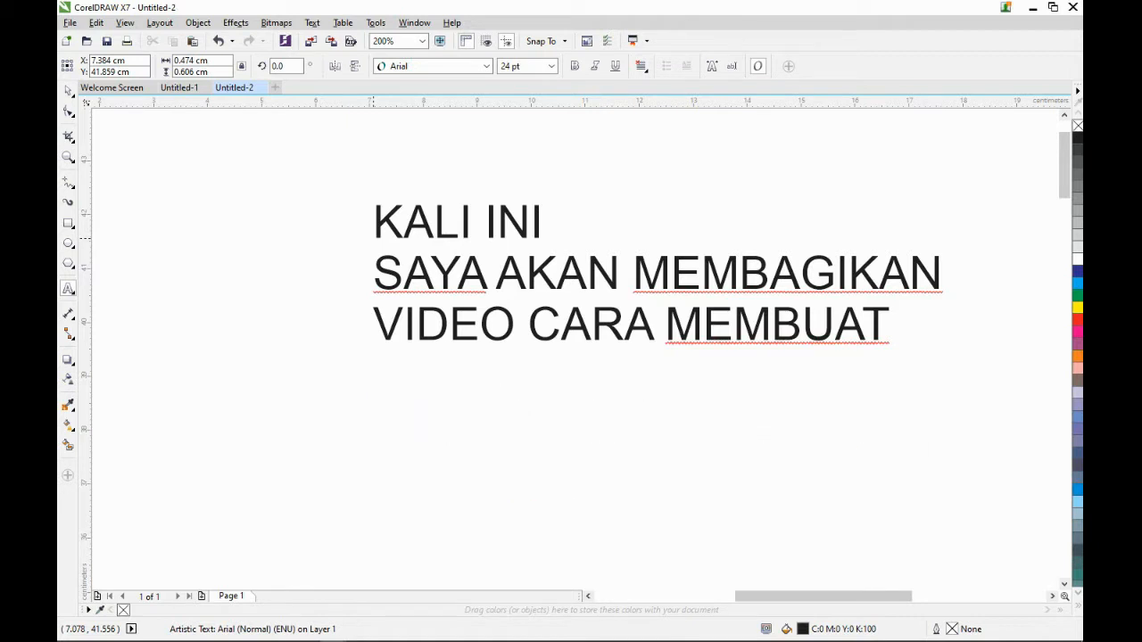
{"action": "key", "text": "BackSpace"}
{"action": "key", "text": "BackSpace"}
{"action": "key", "text": "BackSpace"}
{"action": "key", "text": "BackSpace"}
{"action": "key", "text": "BackSpace"}
{"action": "key", "text": "BackSpace"}
{"action": "key", "text": "BackSpace"}
{"action": "key", "text": "BackSpace"}
{"action": "key", "text": "BackSpace"}
{"action": "key", "text": "BackSpace"}
{"action": "key", "text": "BackSpace"}
{"action": "key", "text": "BackSpace"}
{"action": "key", "text": "BackSpace"}
{"action": "key", "text": "BackSpace"}
{"action": "key", "text": "BackSpace"}
{"action": "key", "text": "BackSpace"}
{"action": "key", "text": "BackSpace"}
{"action": "key", "text": "BackSpace"}
{"action": "key", "text": "BackSpace"}
{"action": "key", "text": "BackSpace"}
{"action": "key", "text": "BackSpace"}
{"action": "key", "text": "BackSpace"}
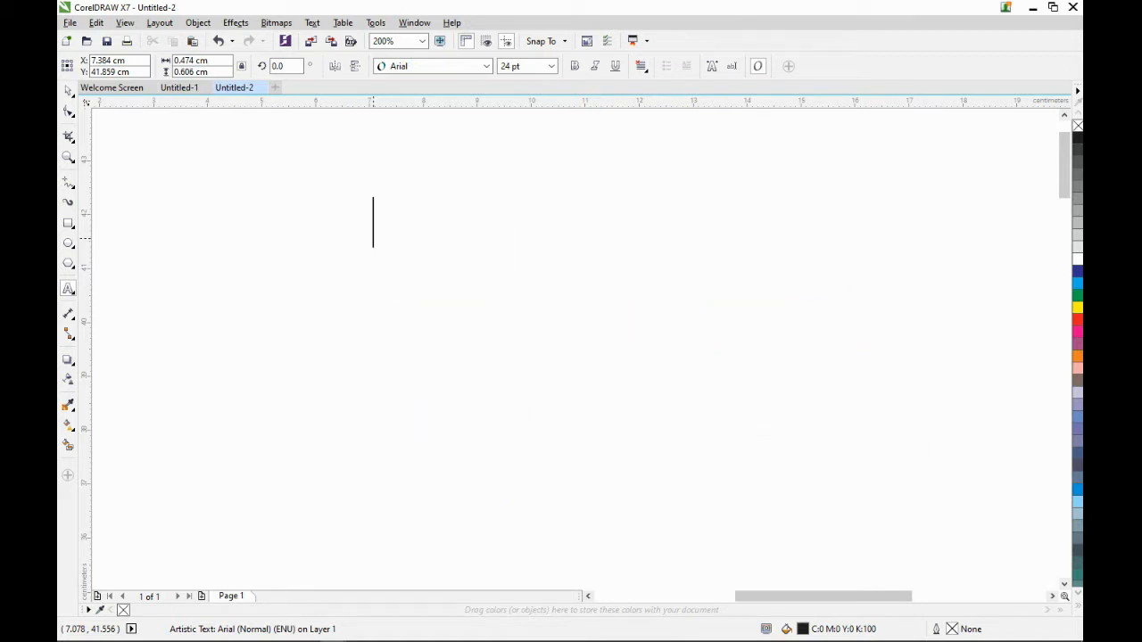
Enter the text lines "DESAIN BANNER", "HARI PRAMUKA KE 59" and "TAHUN 2020".
{"action": "type", "text": "DESAIN BANNER"}
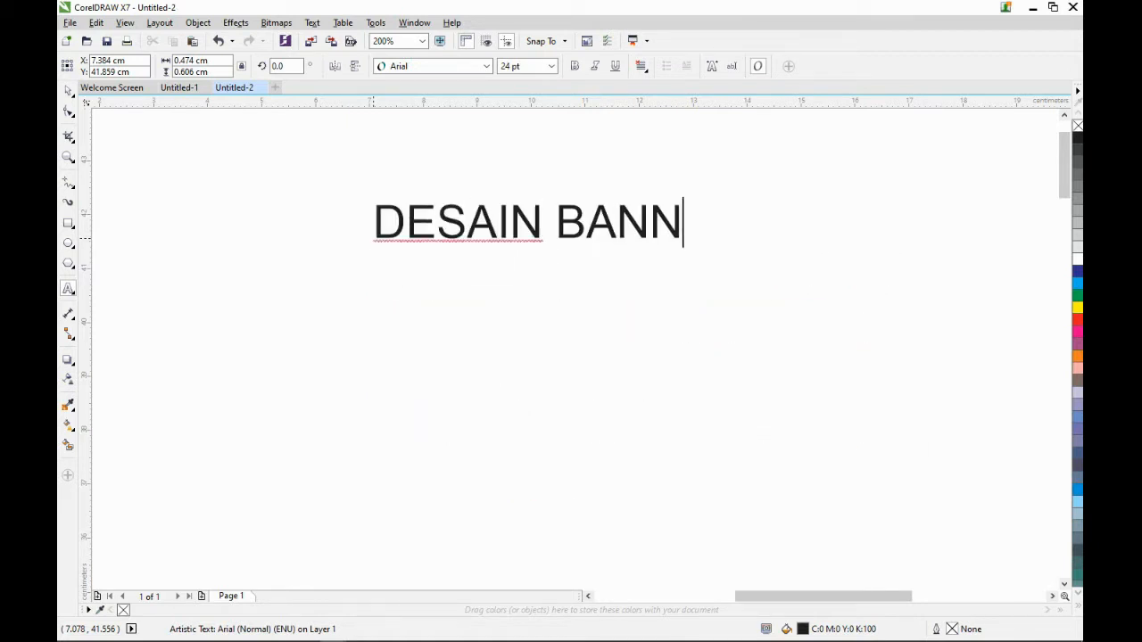
{"action": "key", "text": "Return"}
{"action": "type", "text": "HARI "}
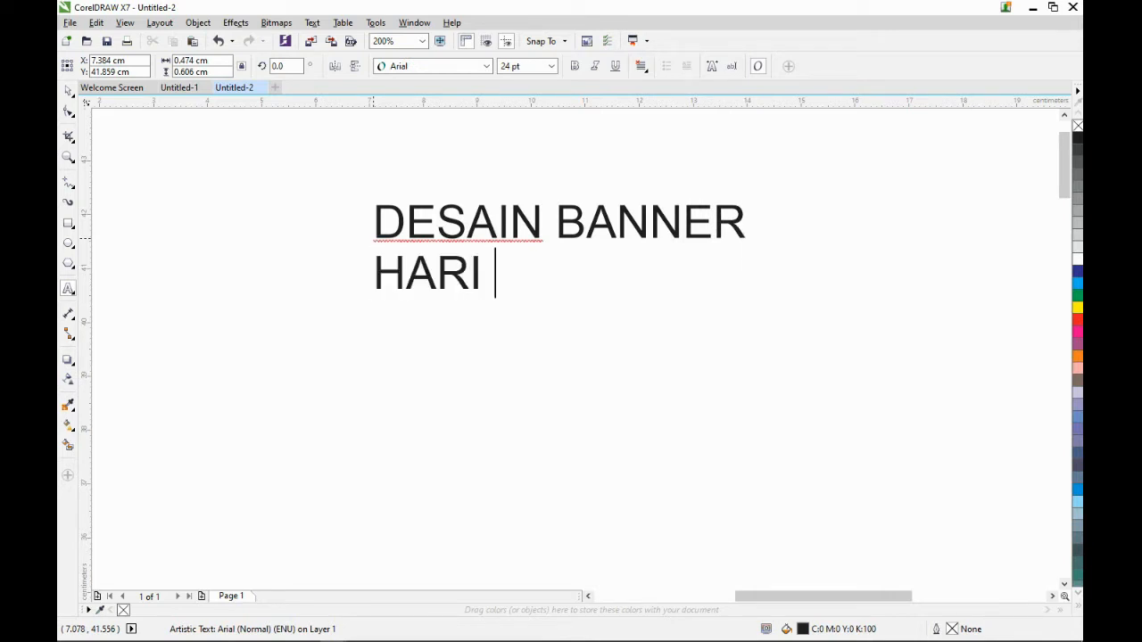
{"action": "type", "text": "PRAMUKA KE 59"}
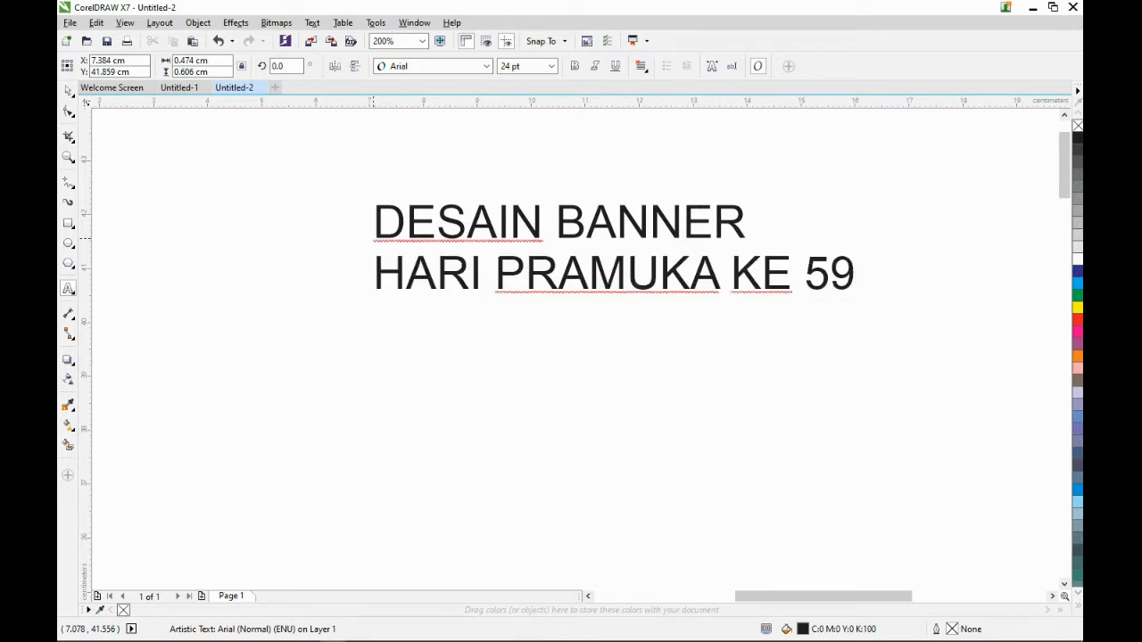
{"action": "key", "text": "Return"}
{"action": "type", "text": "TAHUN 2020"}
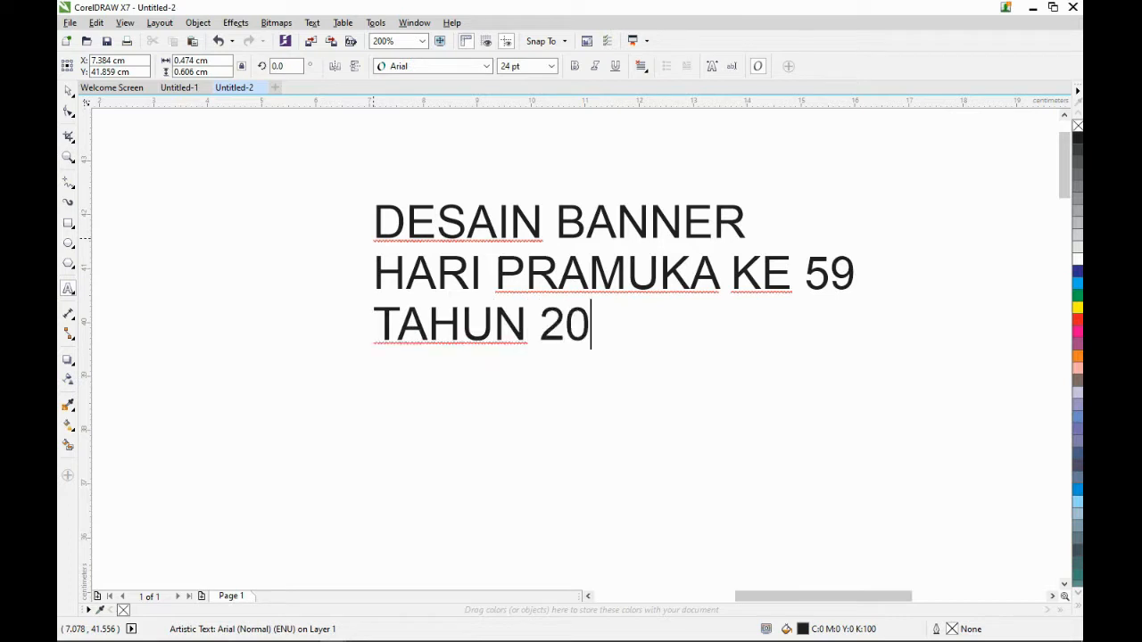
Add a fourth line reading "UKURAN 4X1" below the year.
{"action": "key", "text": "Return"}
{"action": "type", "text": "UKURT"}
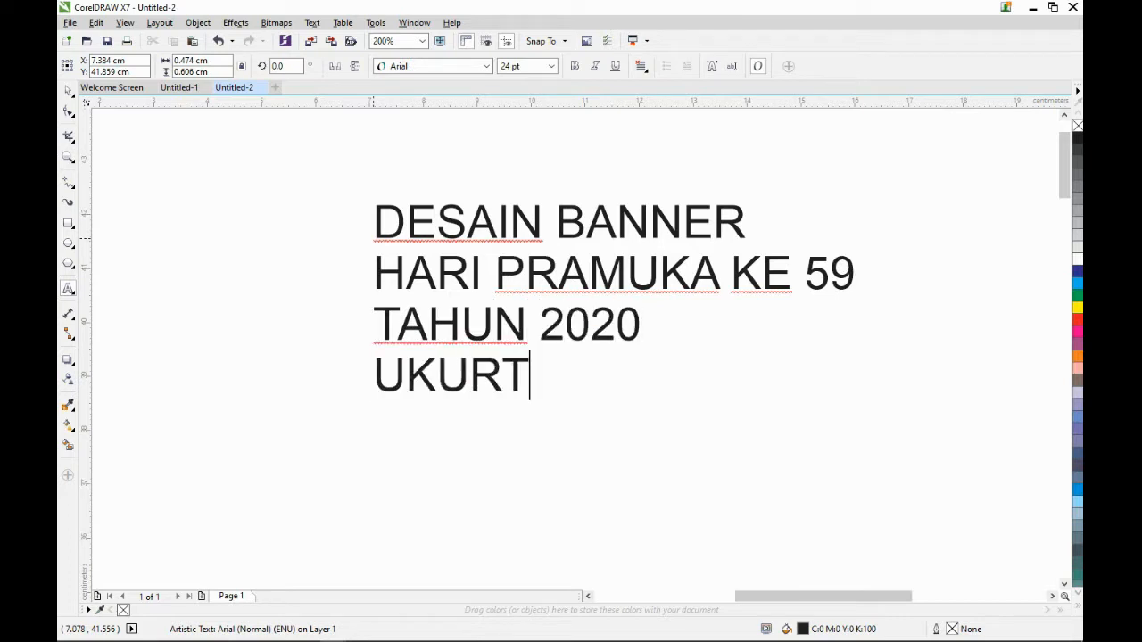
{"action": "key", "text": "BackSpace"}
{"action": "type", "text": "RAN"}
{"action": "key", "text": "BackSpace"}
{"action": "key", "text": "BackSpace"}
{"action": "key", "text": "BackSpace"}
{"action": "type", "text": "AN "}
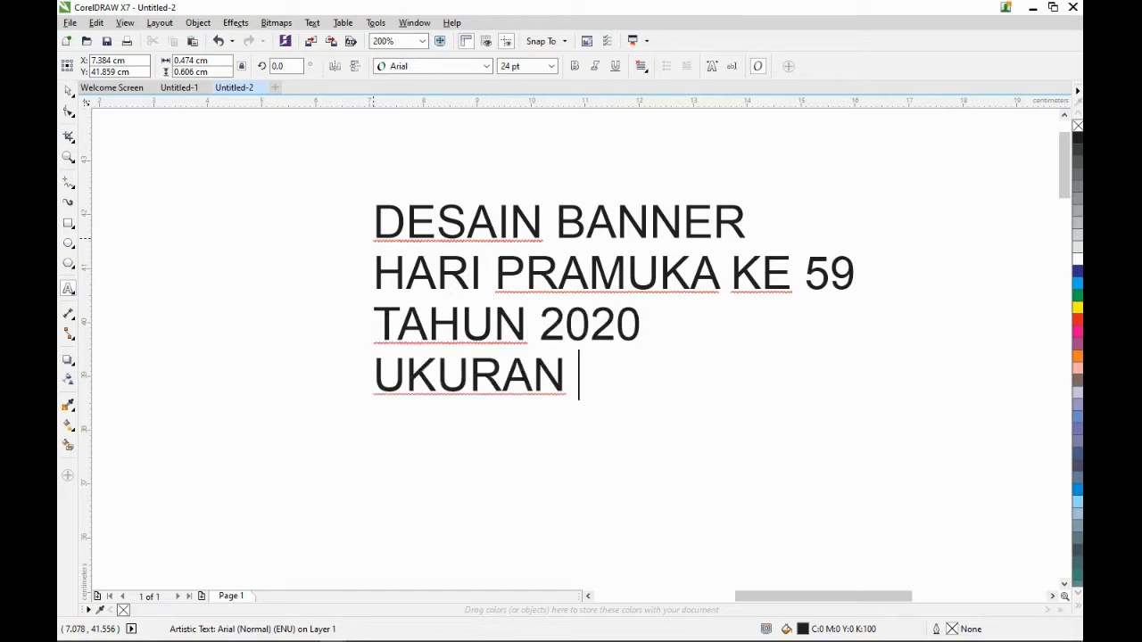
{"action": "type", "text": "4X1"}
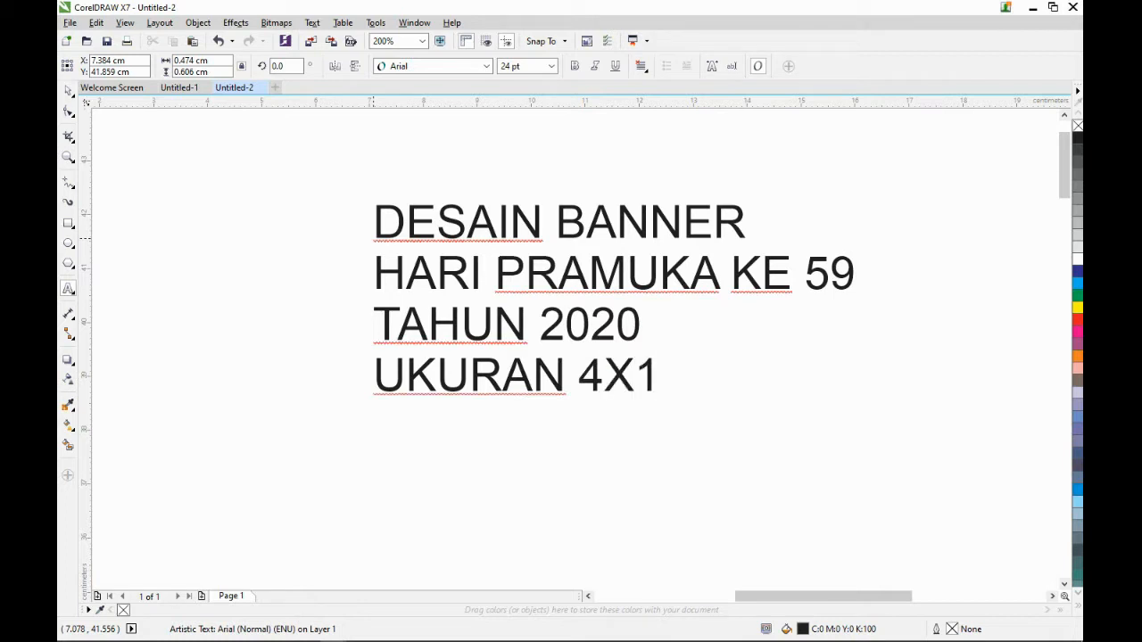
Centre-align the four text lines and deselect the text.
{"action": "left_click", "coordinate": [640, 65]}
{"action": "left_click", "coordinate": [665, 110]}
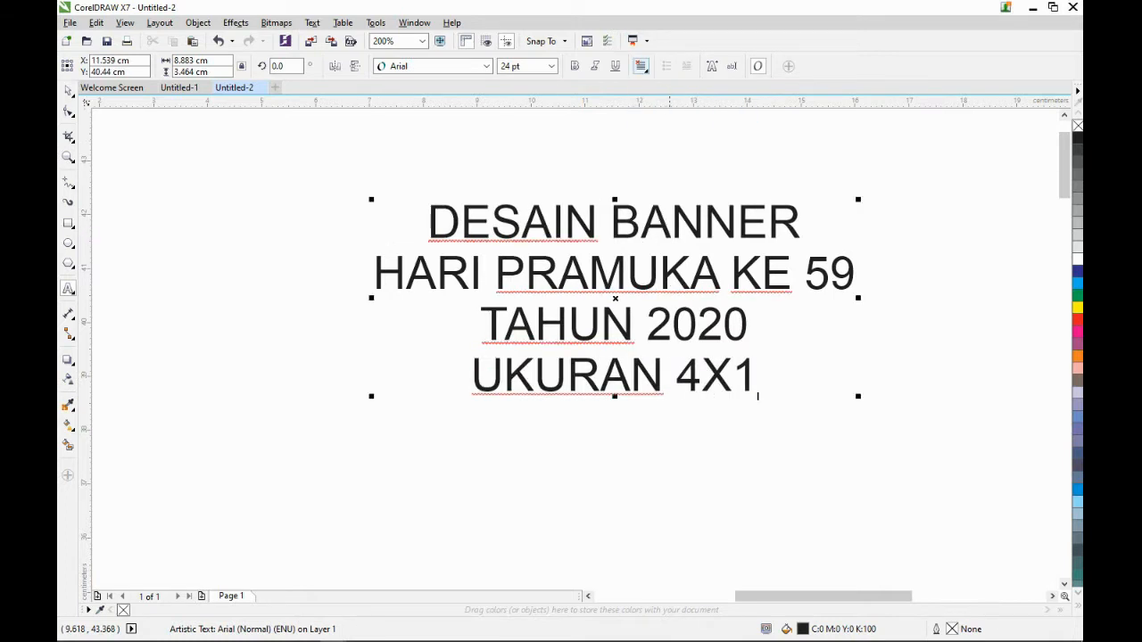
{"action": "left_click", "coordinate": [667, 145]}
{"action": "left_click", "coordinate": [69, 91]}
{"action": "left_click", "coordinate": [304, 227]}
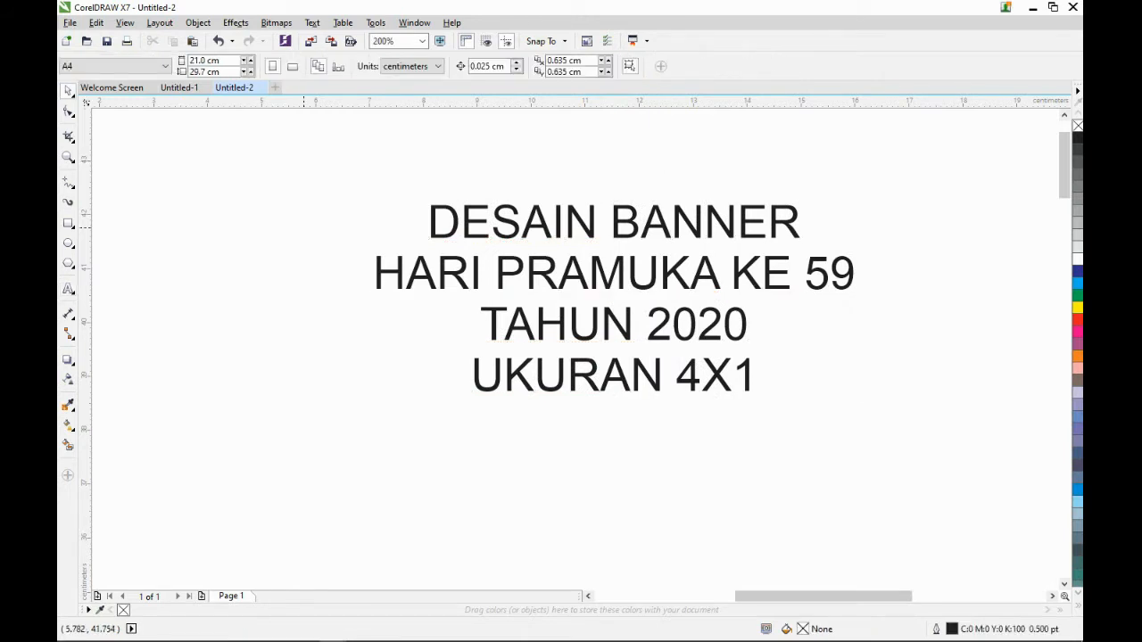
Keep the units in centimeters and set the page size to 400 cm wide by 100 cm high.
{"action": "scroll", "coordinate": [303, 227], "scroll_direction": "down", "scroll_amount": 3}
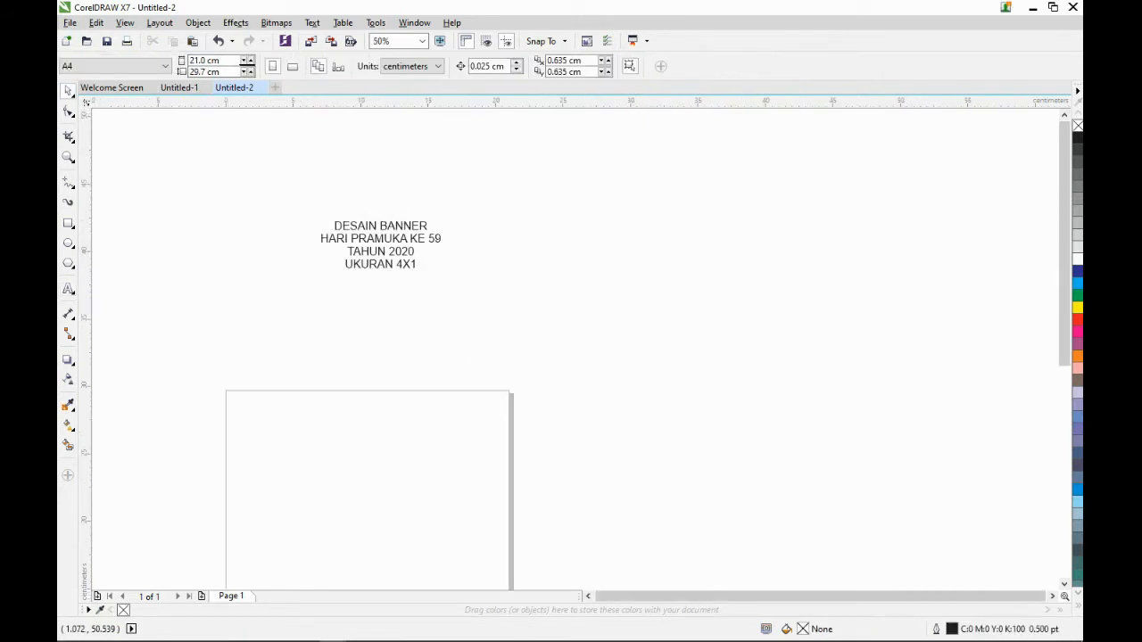
{"action": "left_click", "coordinate": [410, 66]}
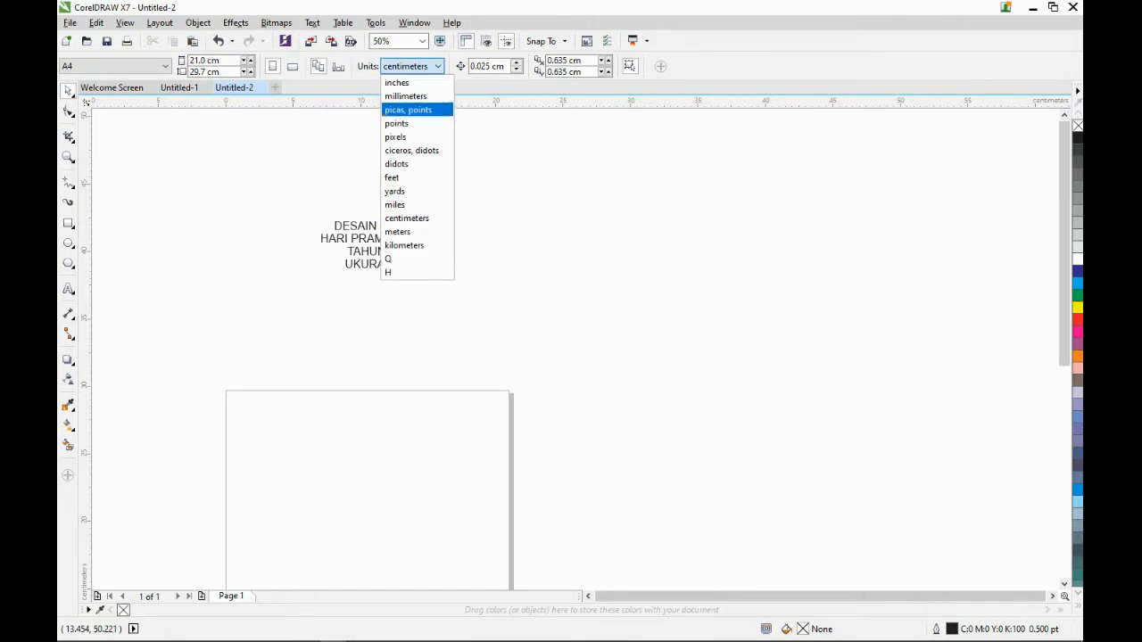
{"action": "left_click", "coordinate": [410, 217]}
{"action": "left_click", "coordinate": [210, 60]}
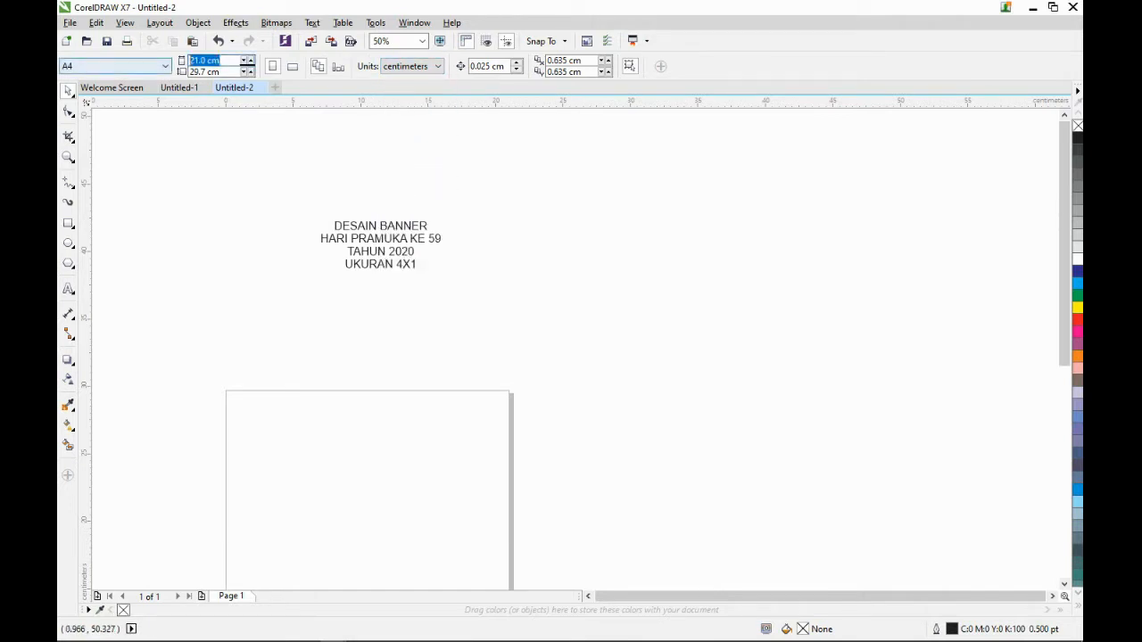
{"action": "type", "text": "400"}
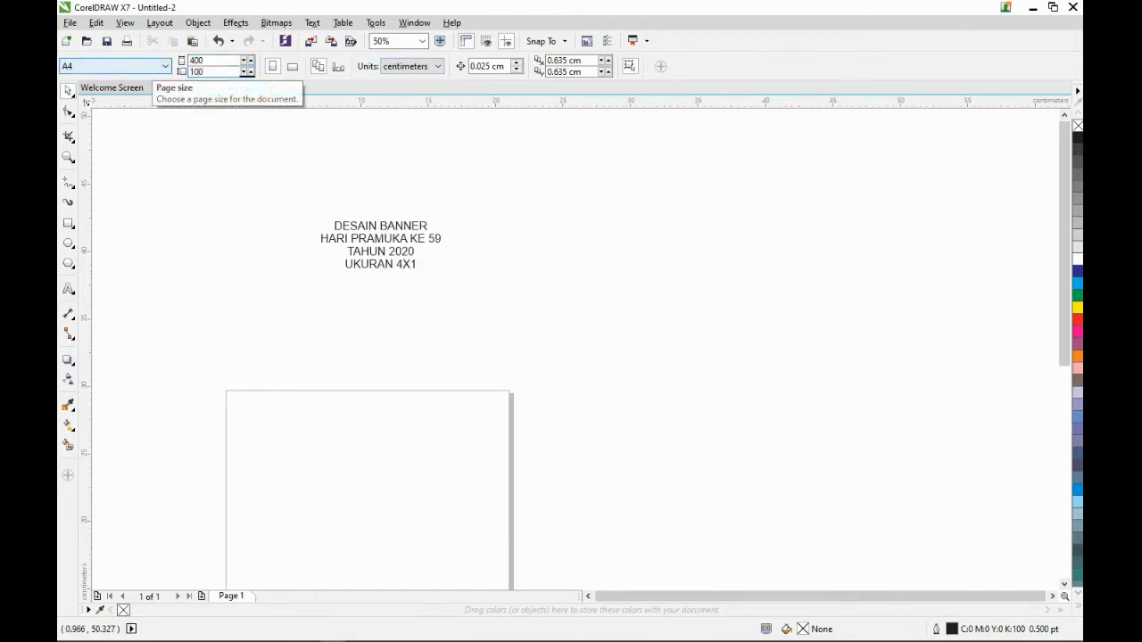
{"action": "key", "text": "Return"}
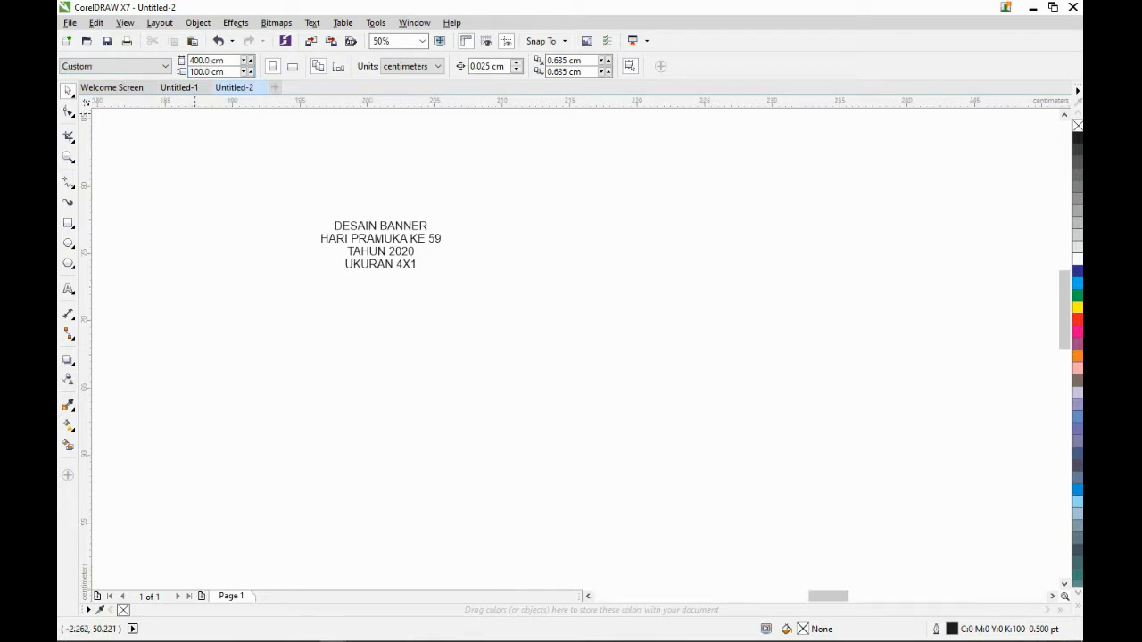
Enlarge the text block to about 116 by 45 cm and place it above the middle of the page.
{"action": "scroll", "coordinate": [541, 270], "scroll_direction": "down", "scroll_amount": 3}
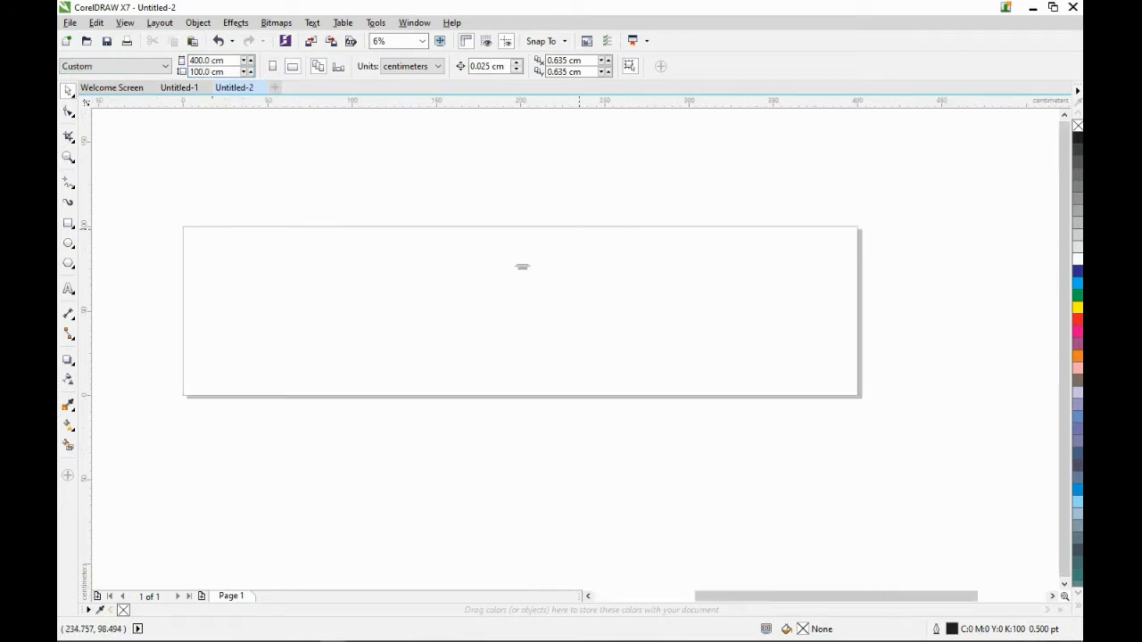
{"action": "left_click_drag", "start_coordinate": [539, 255], "coordinate": [486, 305]}
{"action": "key", "text": "p"}
{"action": "left_click_drag", "start_coordinate": [535, 259], "coordinate": [625, 224]}
{"action": "left_click_drag", "start_coordinate": [554, 239], "coordinate": [545, 146]}
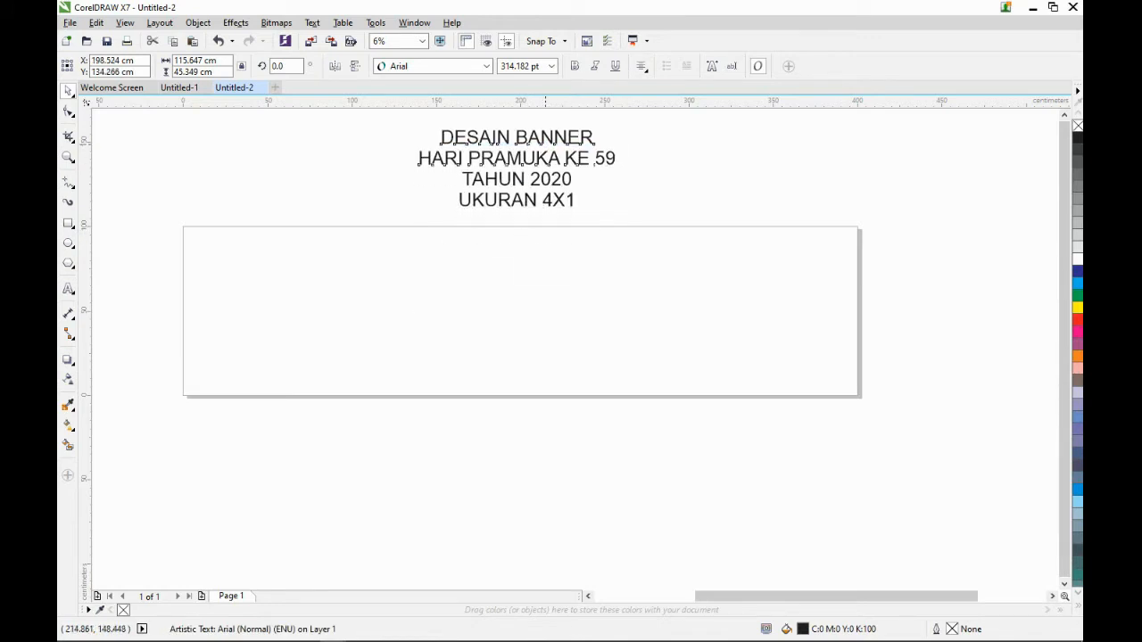
{"action": "left_click", "coordinate": [841, 233]}
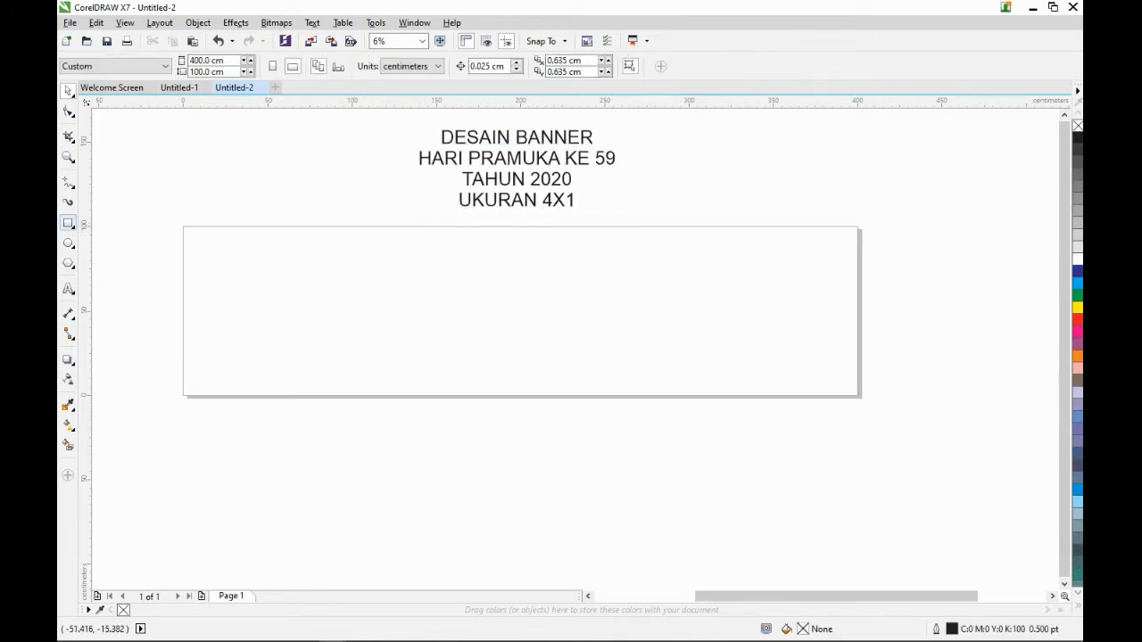
Draw a rectangle about 171 by 57 cm on the page and scale it proportionally to a height of 100 cm.
{"action": "mouse_move", "coordinate": [393, 248]}
{"action": "left_mouse_down"}
{"action": "mouse_move", "coordinate": [686, 321]}
{"action": "mouse_move", "coordinate": [681, 345]}
{"action": "left_mouse_up"}
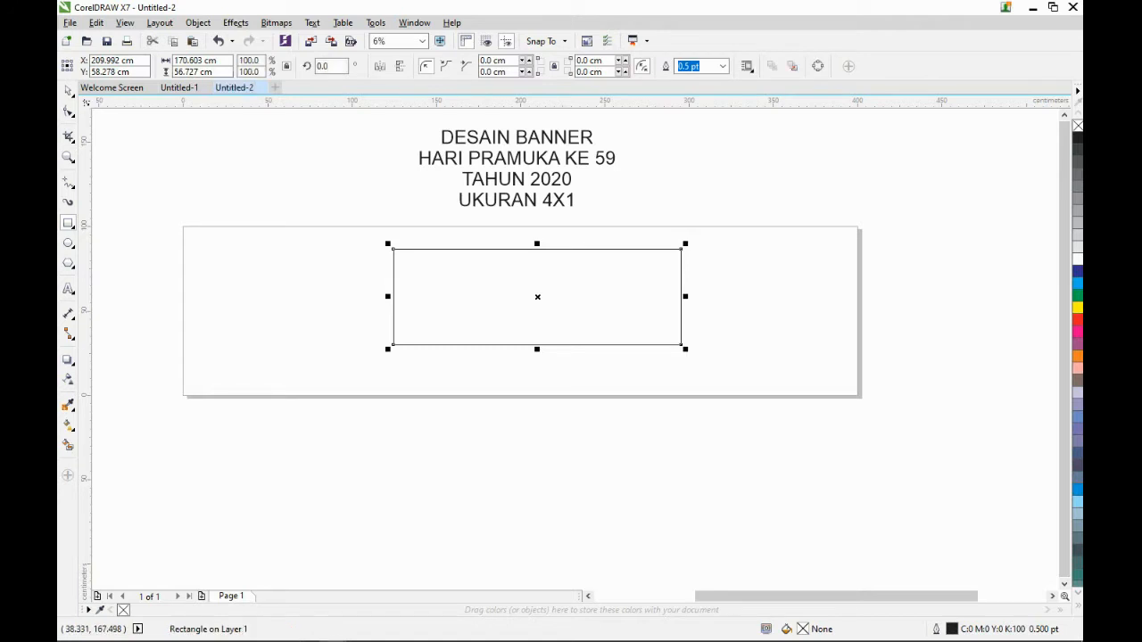
{"action": "double_click", "coordinate": [198, 61]}
{"action": "type", "text": "100"}
{"action": "key", "text": "Return"}
Unlock the rectangle's proportions and set its width to 400 cm.
{"action": "double_click", "coordinate": [189, 60]}
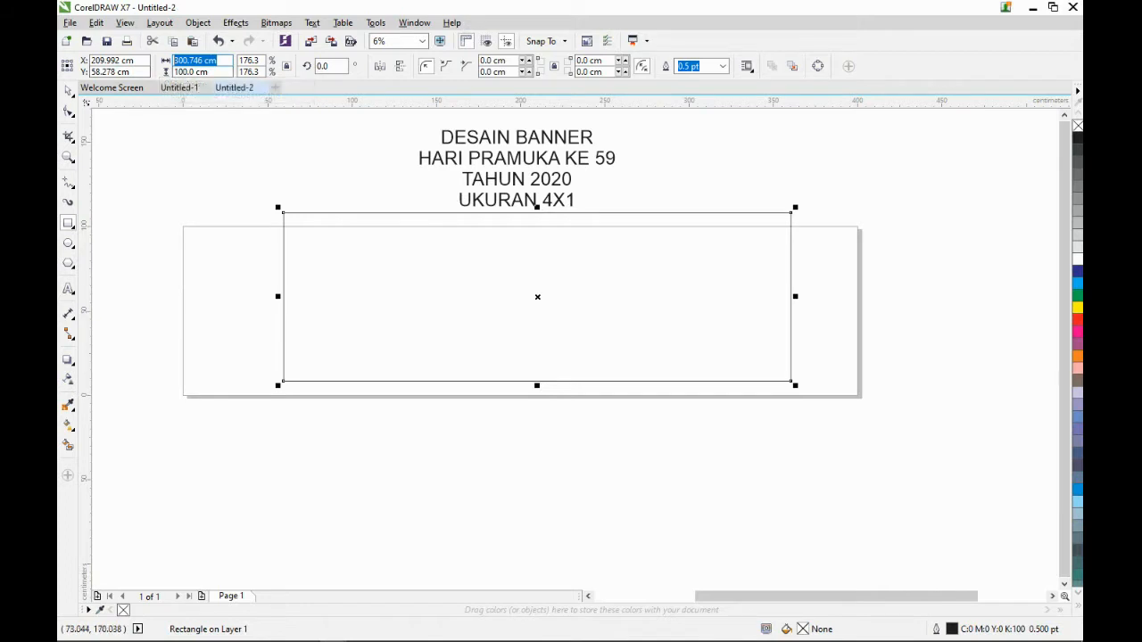
{"action": "left_click", "coordinate": [286, 66]}
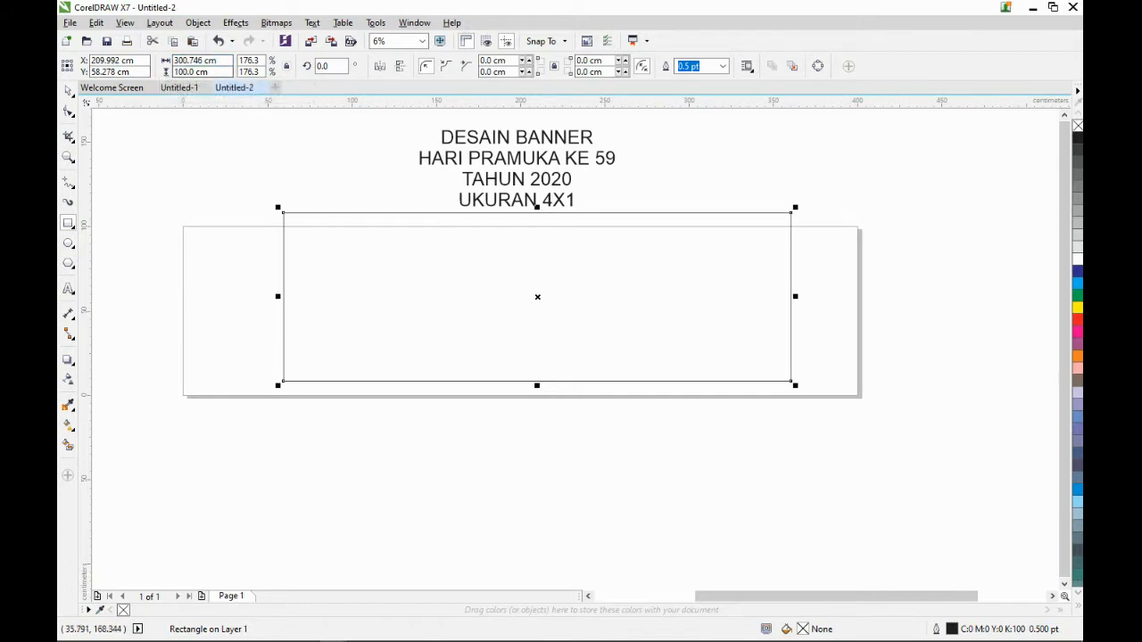
{"action": "left_click_drag", "start_coordinate": [219, 61], "coordinate": [143, 68]}
{"action": "type", "text": "400"}
{"action": "key", "text": "Return"}
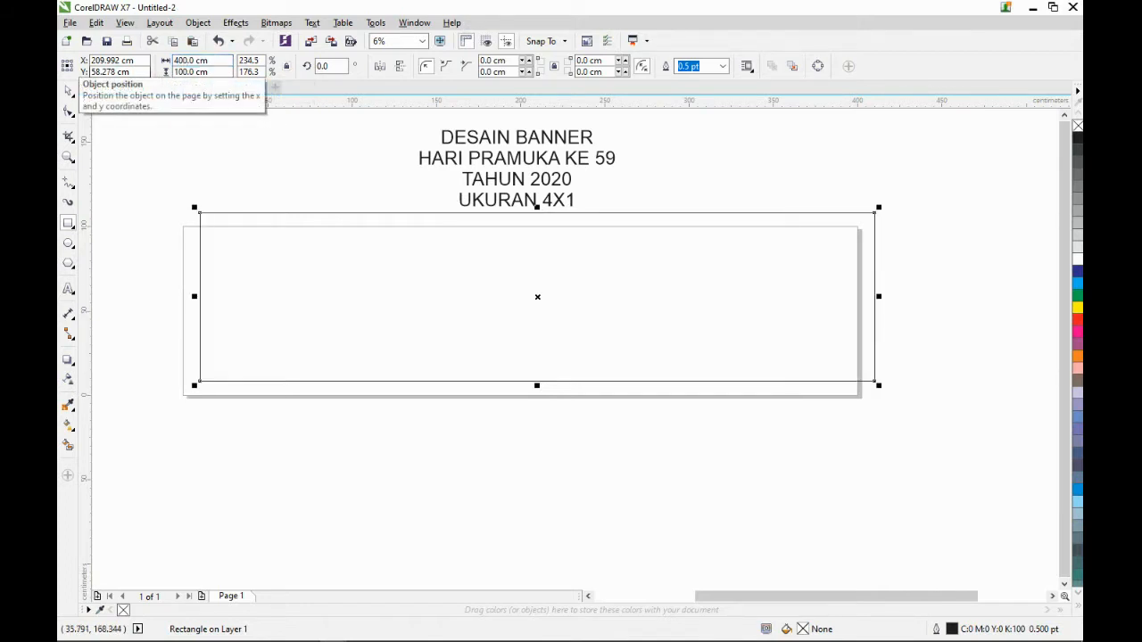
Centre the 400 by 100 cm rectangle on the page and deselect it.
{"action": "left_click", "coordinate": [68, 90]}
{"action": "left_click", "coordinate": [414, 169]}
{"action": "left_click", "coordinate": [340, 258]}
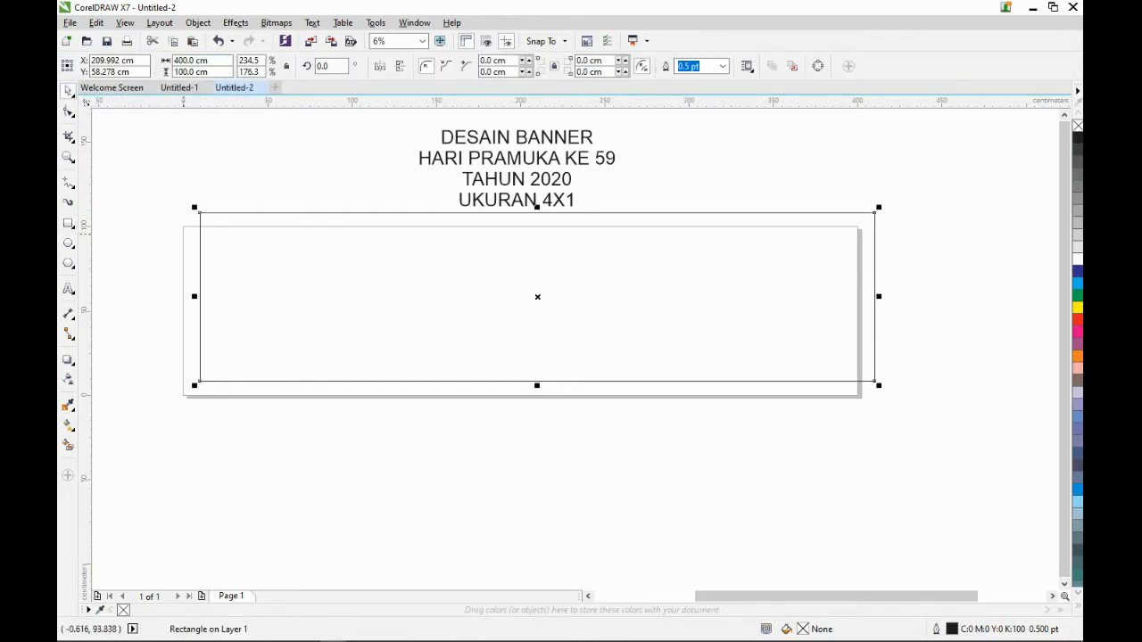
{"action": "left_click", "coordinate": [353, 306]}
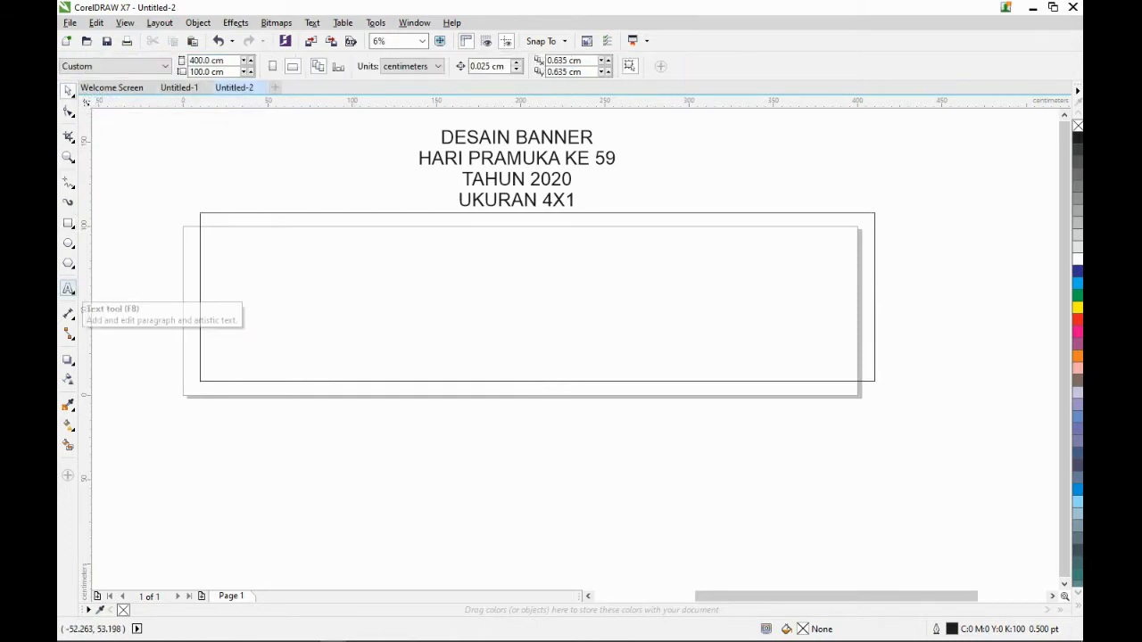
{"action": "left_click", "coordinate": [375, 298]}
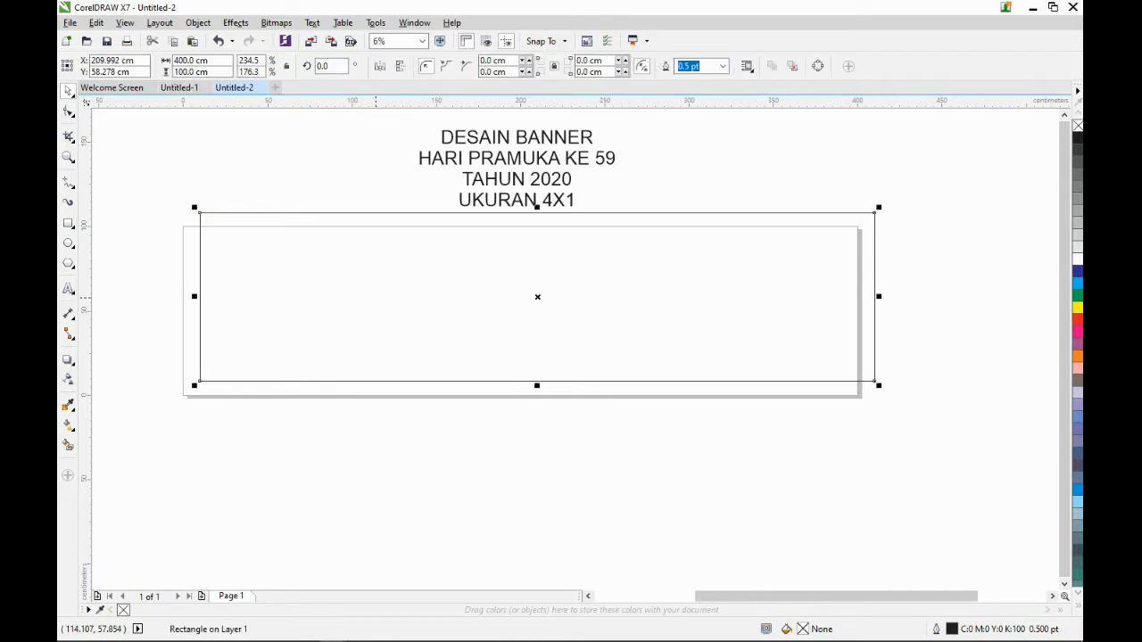
{"action": "key", "text": "p"}
{"action": "key", "text": "Escape"}
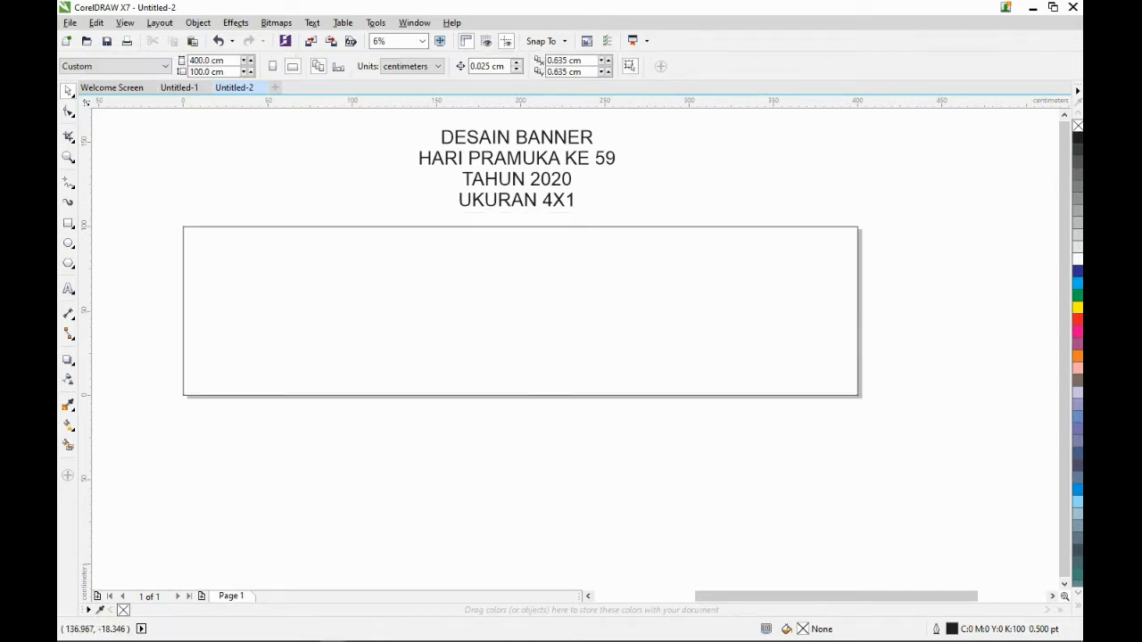
{"action": "left_click", "coordinate": [236, 264]}
{"action": "left_click", "coordinate": [116, 344]}
{"action": "left_click", "coordinate": [236, 311]}
{"action": "left_click", "coordinate": [93, 224]}
Copy the theme text from Untitled-1, paste it into Untitled-2 and centre-align its lines.
{"action": "left_click", "coordinate": [179, 88]}
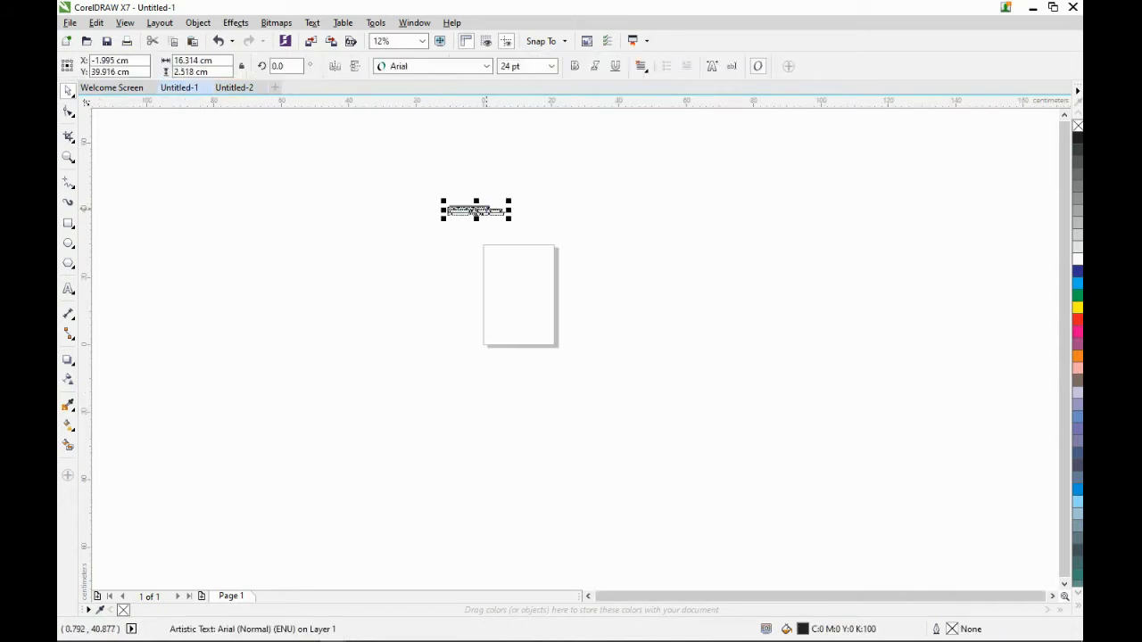
{"action": "left_click", "coordinate": [235, 88]}
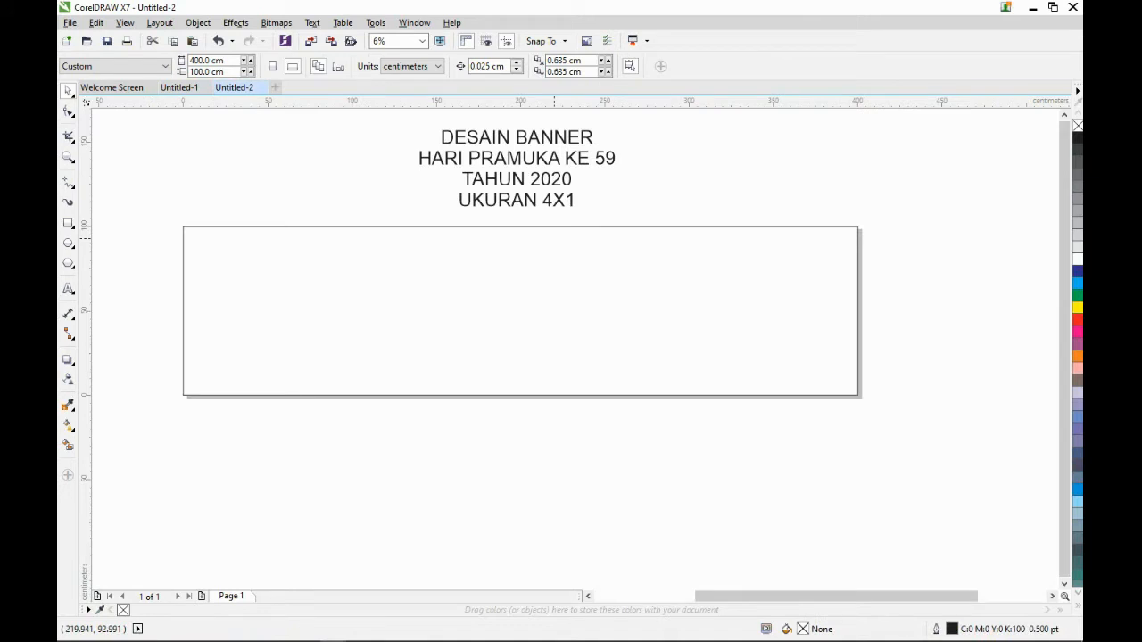
{"action": "key", "text": "ctrl+v"}
{"action": "left_click", "coordinate": [641, 66]}
{"action": "left_click", "coordinate": [675, 115]}
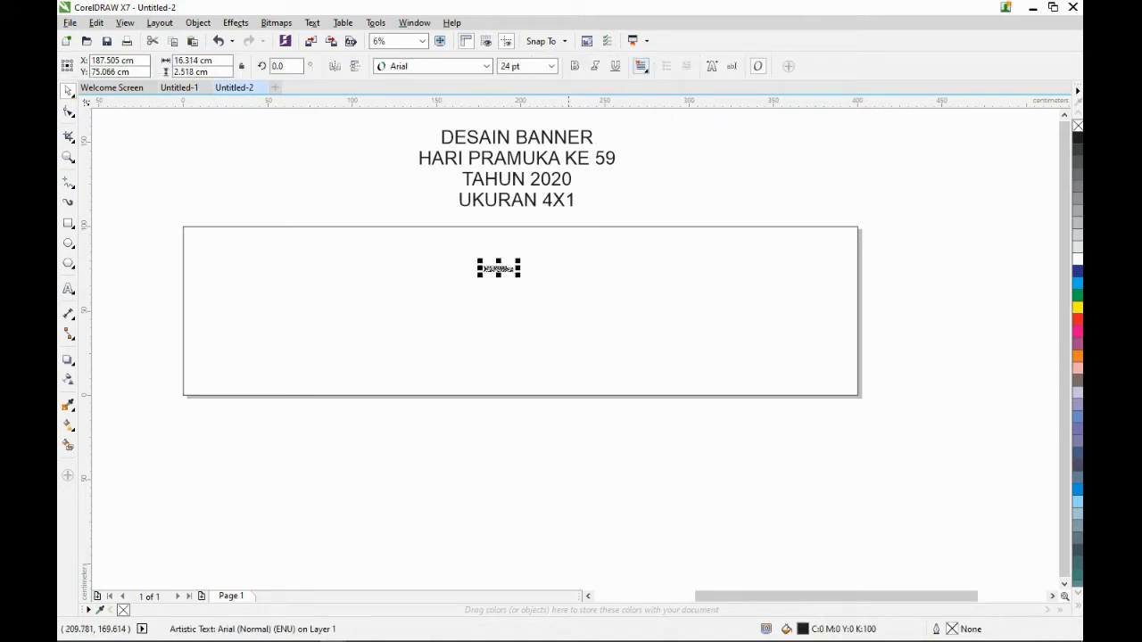
Enlarge the pasted theme text to about 177 by 27 cm and place it inside the banner rectangle.
{"action": "left_click_drag", "start_coordinate": [519, 260], "coordinate": [654, 183]}
{"action": "left_click_drag", "start_coordinate": [486, 251], "coordinate": [485, 293]}
{"action": "left_click", "coordinate": [721, 202]}
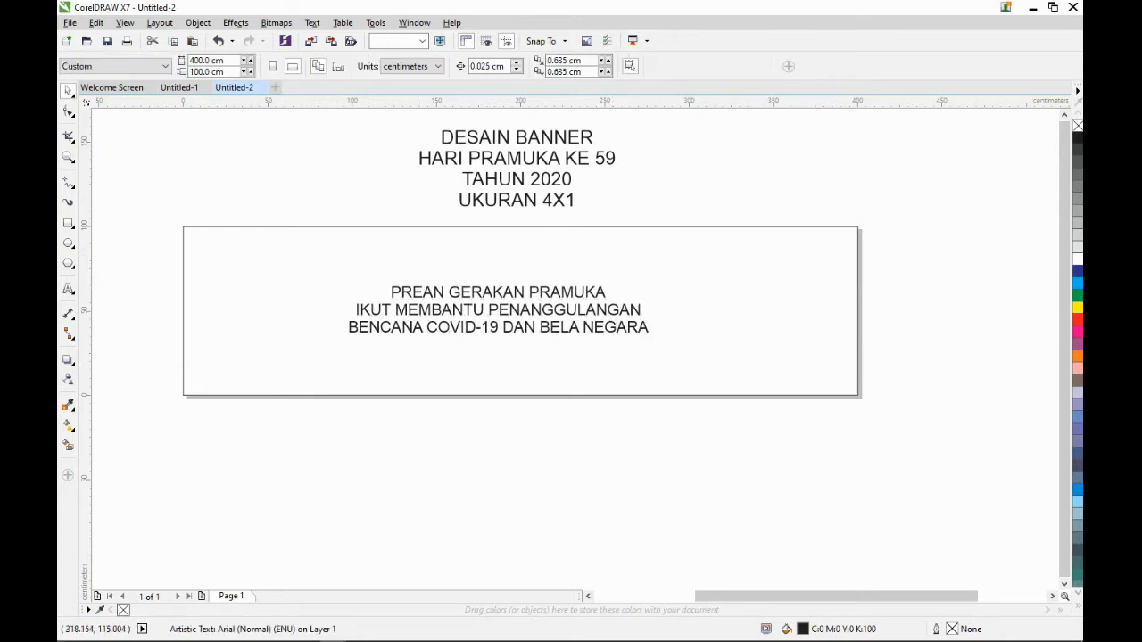
Correct the misspelled first word of the theme text to PERAN.
{"action": "double_click", "coordinate": [422, 292]}
{"action": "key", "text": "BackSpace"}
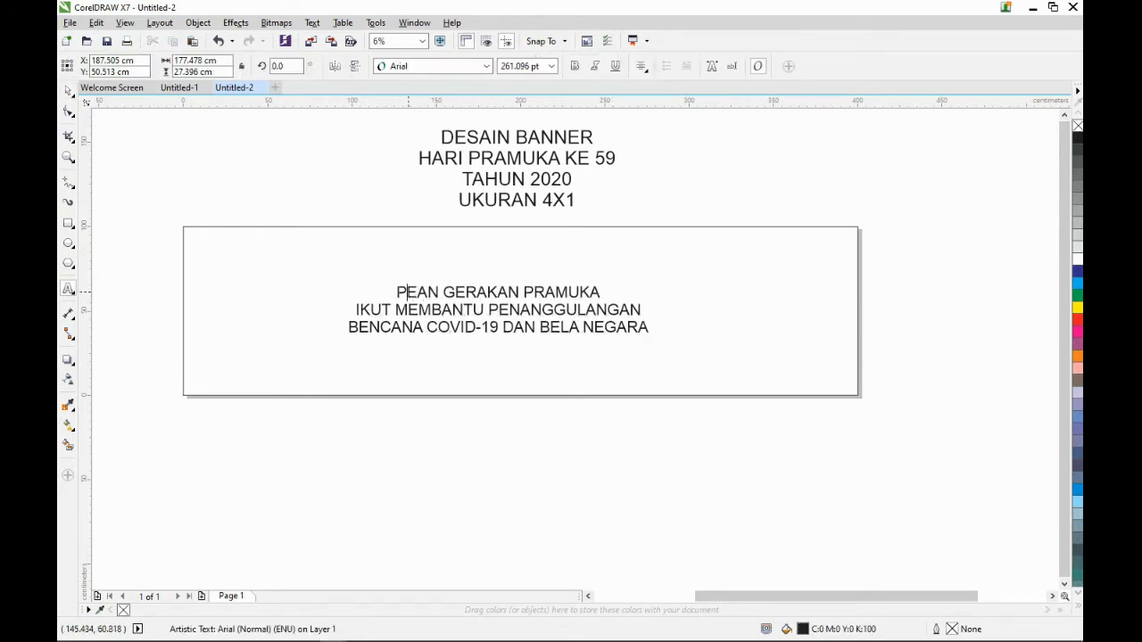
{"action": "key", "text": "Right"}
{"action": "type", "text": "R"}
{"action": "left_click", "coordinate": [68, 90]}
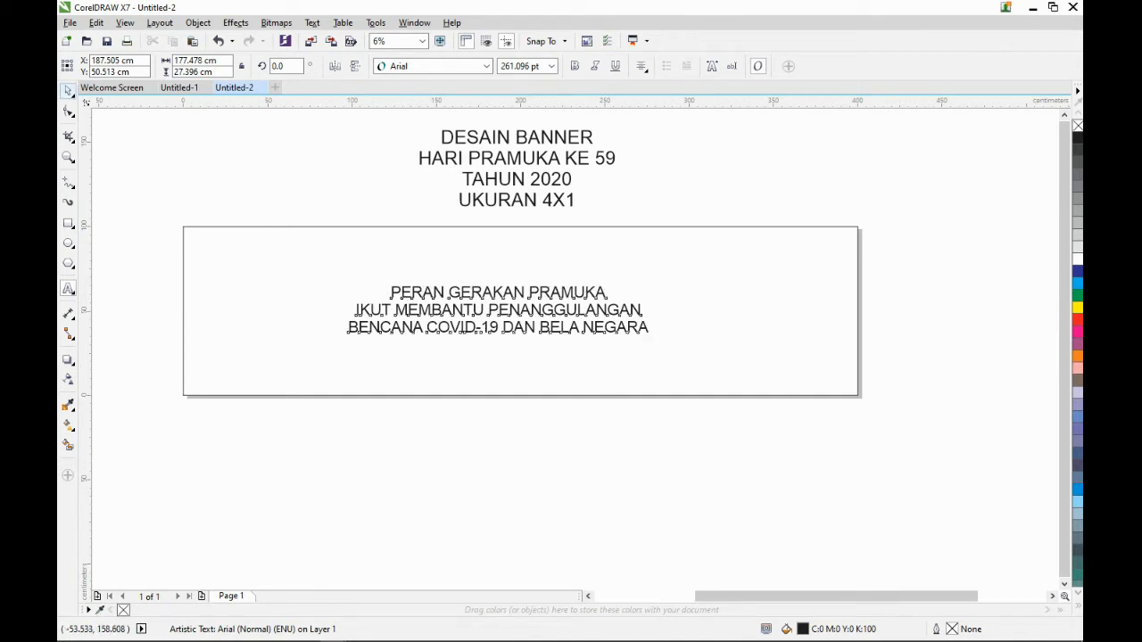
Set the theme text's font to Arial Black and break the text apart into separate lines.
{"action": "left_click", "coordinate": [423, 303]}
{"action": "left_click", "coordinate": [418, 294]}
{"action": "left_click", "coordinate": [486, 66]}
{"action": "left_click", "coordinate": [486, 66]}
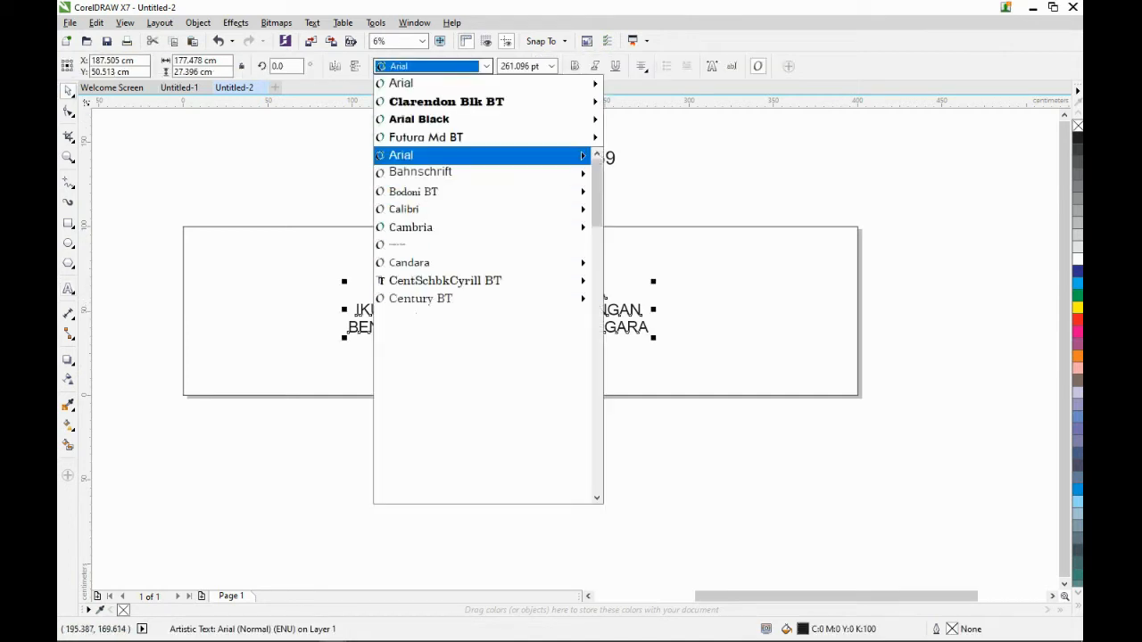
{"action": "left_click", "coordinate": [464, 120]}
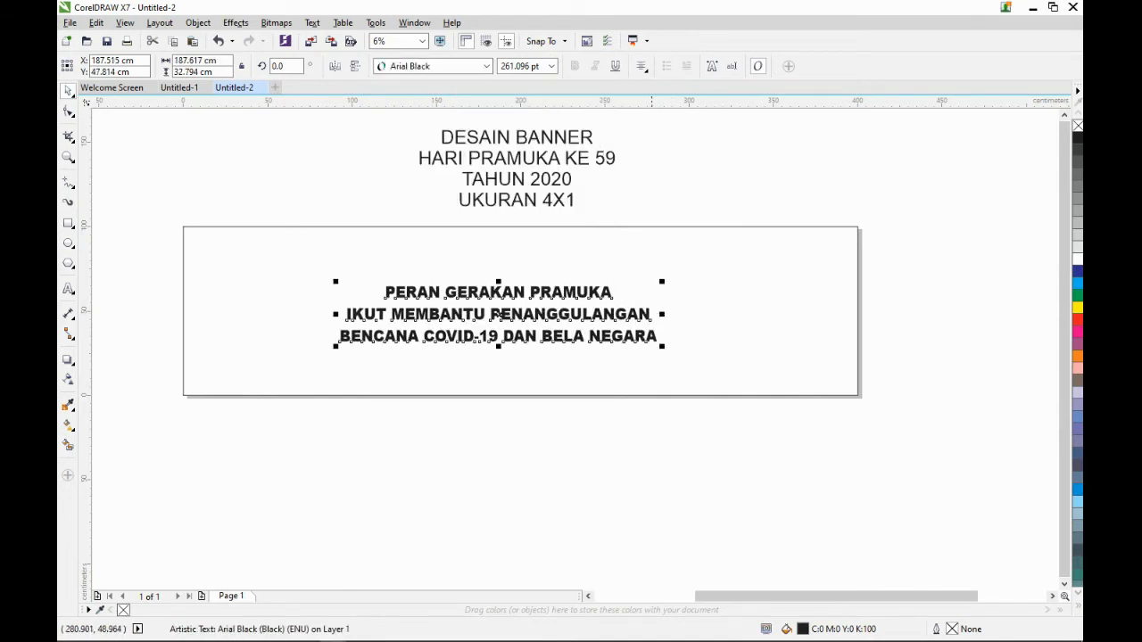
{"action": "key", "text": "ctrl+k"}
{"action": "left_click", "coordinate": [660, 255]}
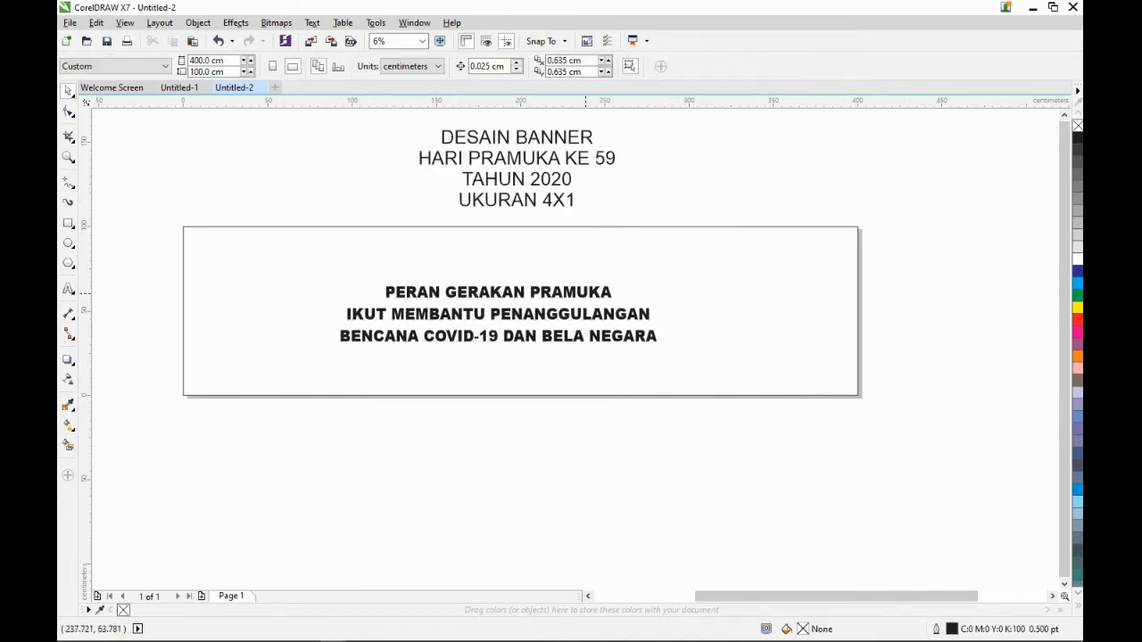
Enlarge the PERAN GERAKAN PRAMUKA line from its centre and scale the bottom theme line to about 203 cm wide.
{"action": "left_click", "coordinate": [580, 293]}
{"action": "left_click_drag", "start_coordinate": [617, 281], "coordinate": [666, 252]}
{"action": "left_click", "coordinate": [498, 337]}
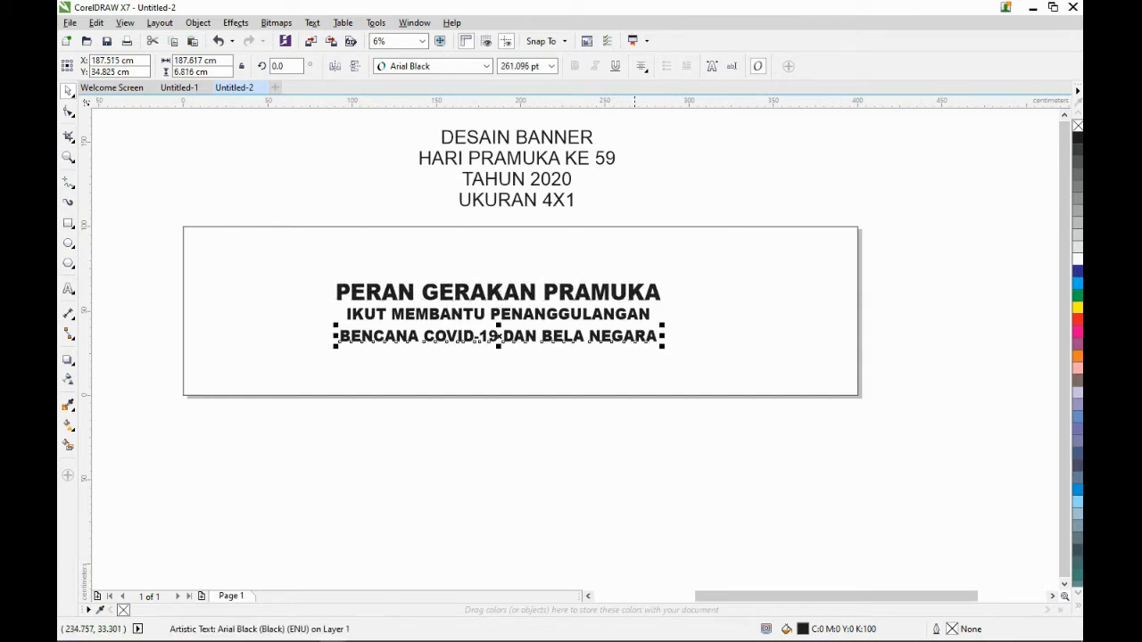
{"action": "left_click_drag", "start_coordinate": [663, 326], "coordinate": [671, 317]}
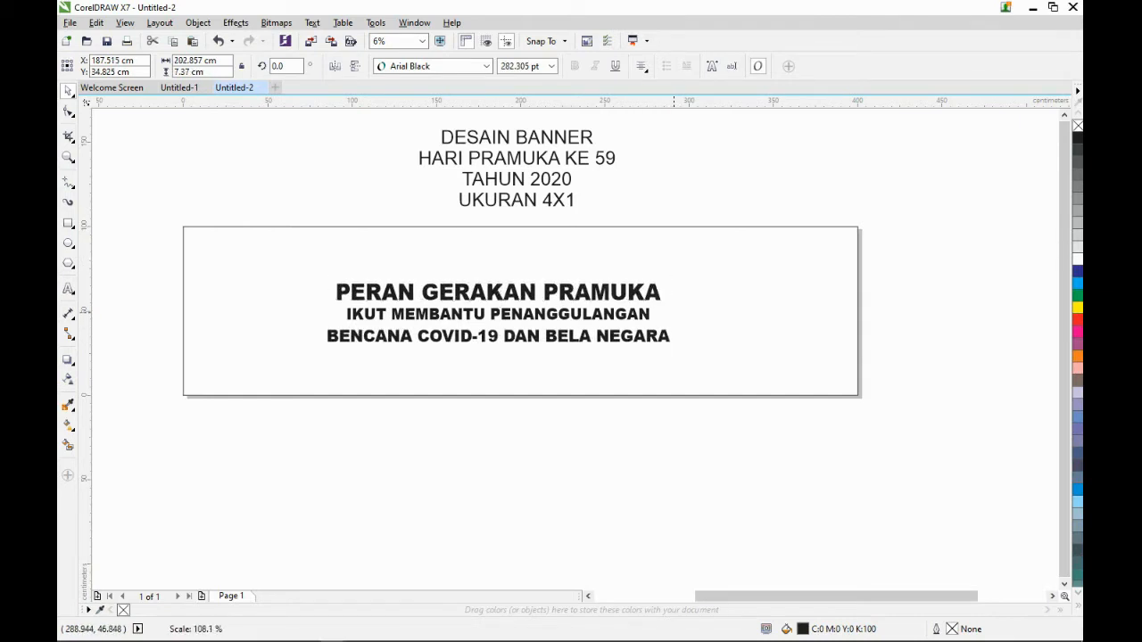
{"action": "left_click", "coordinate": [243, 451]}
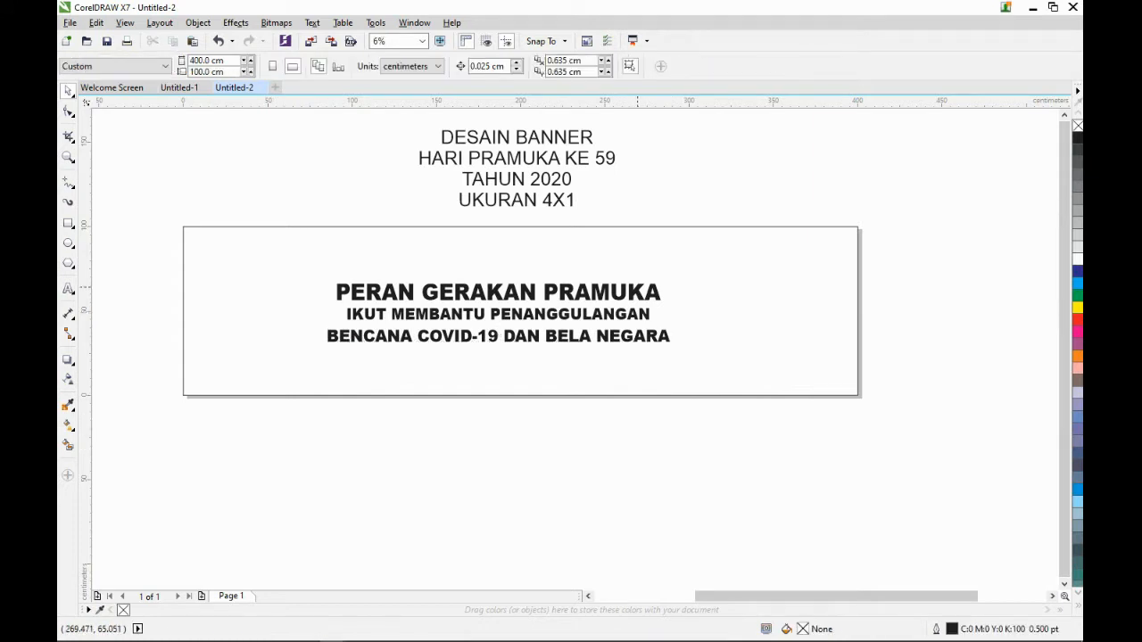
Reduce the first theme line to match the second line's width and the third line to about 182 cm wide.
{"action": "left_click", "coordinate": [638, 289]}
{"action": "scroll", "coordinate": [664, 287], "scroll_direction": "up", "scroll_amount": 1}
{"action": "left_click_drag", "start_coordinate": [663, 274], "coordinate": [641, 271]}
{"action": "left_click", "coordinate": [575, 377]}
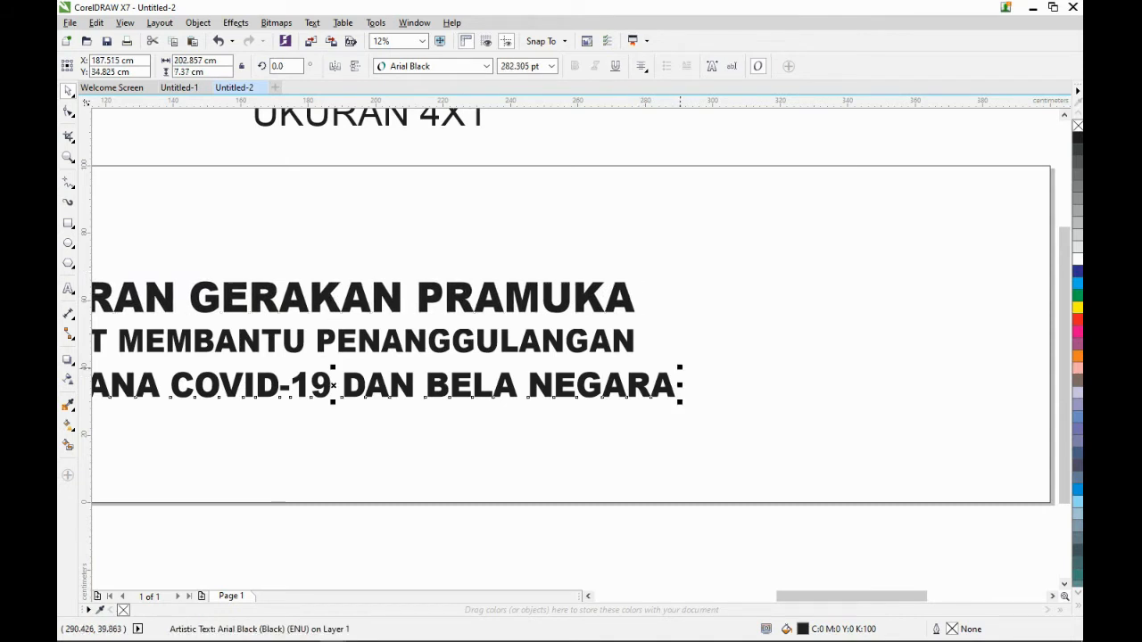
{"action": "left_click_drag", "start_coordinate": [680, 368], "coordinate": [645, 362]}
Move the second and third theme lines straight up to tighten the spacing between the lines.
{"action": "scroll", "coordinate": [732, 283], "scroll_direction": "down", "scroll_amount": 1}
{"action": "left_click_drag", "start_coordinate": [717, 451], "coordinate": [330, 261]}
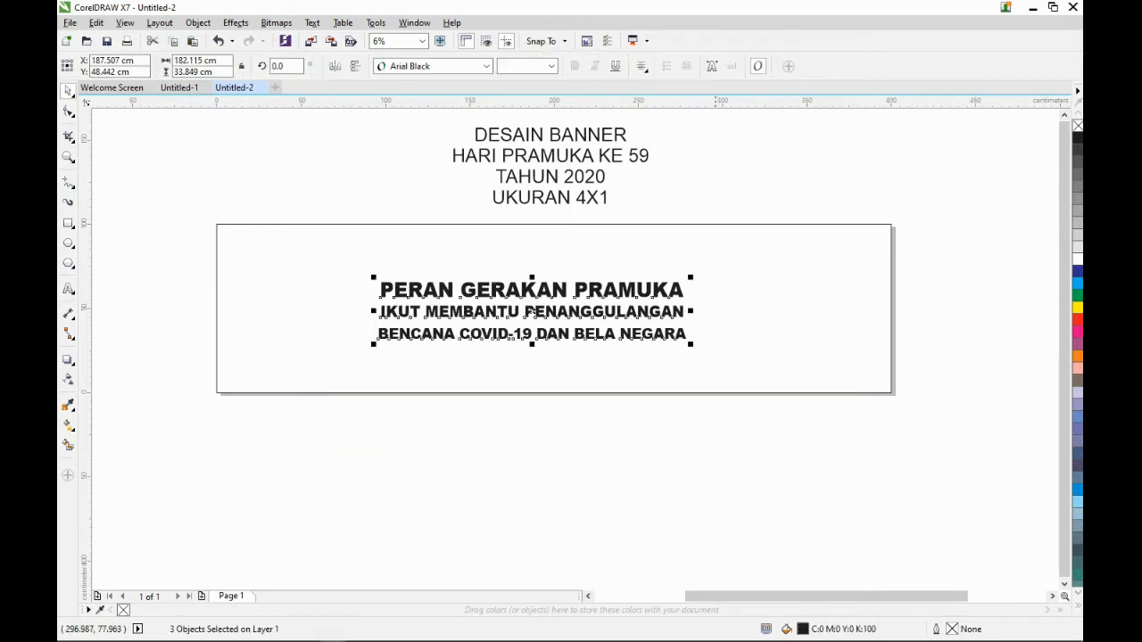
{"action": "left_click", "coordinate": [329, 262]}
{"action": "scroll", "coordinate": [590, 318], "scroll_direction": "up", "scroll_amount": 2}
{"action": "left_click_drag", "start_coordinate": [567, 277], "coordinate": [567, 263]}
{"action": "left_click_drag", "start_coordinate": [578, 367], "coordinate": [579, 332]}
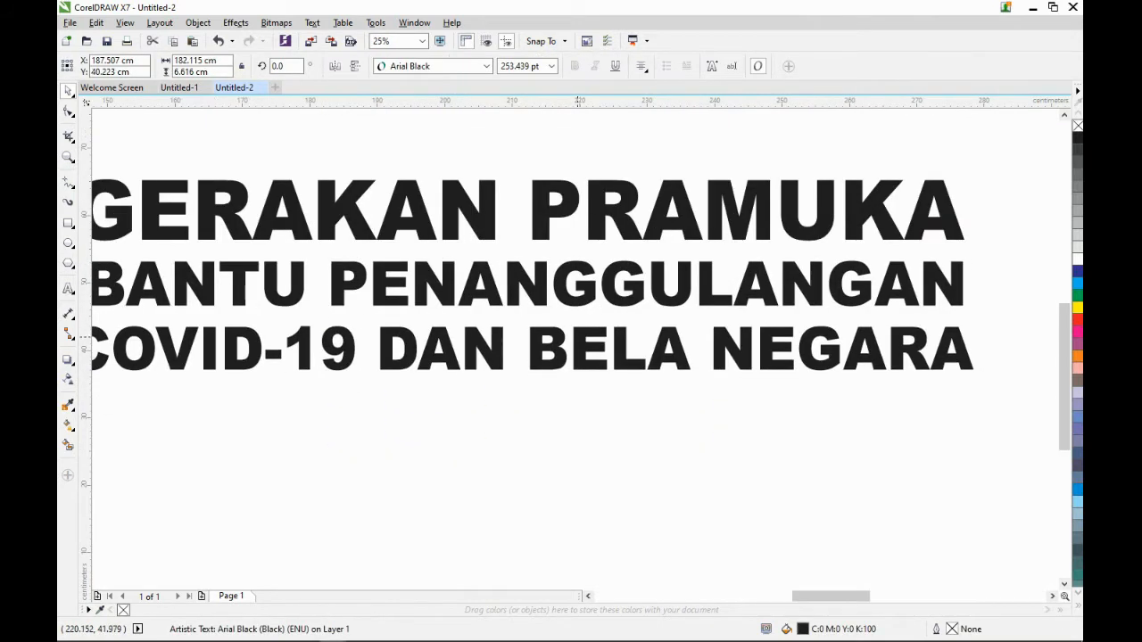
Centre the three theme lines horizontally on the banner rectangle.
{"action": "scroll", "coordinate": [632, 283], "scroll_direction": "down", "scroll_amount": 2}
{"action": "left_click", "coordinate": [597, 358]}
{"action": "left_click_drag", "start_coordinate": [755, 226], "coordinate": [756, 225]}
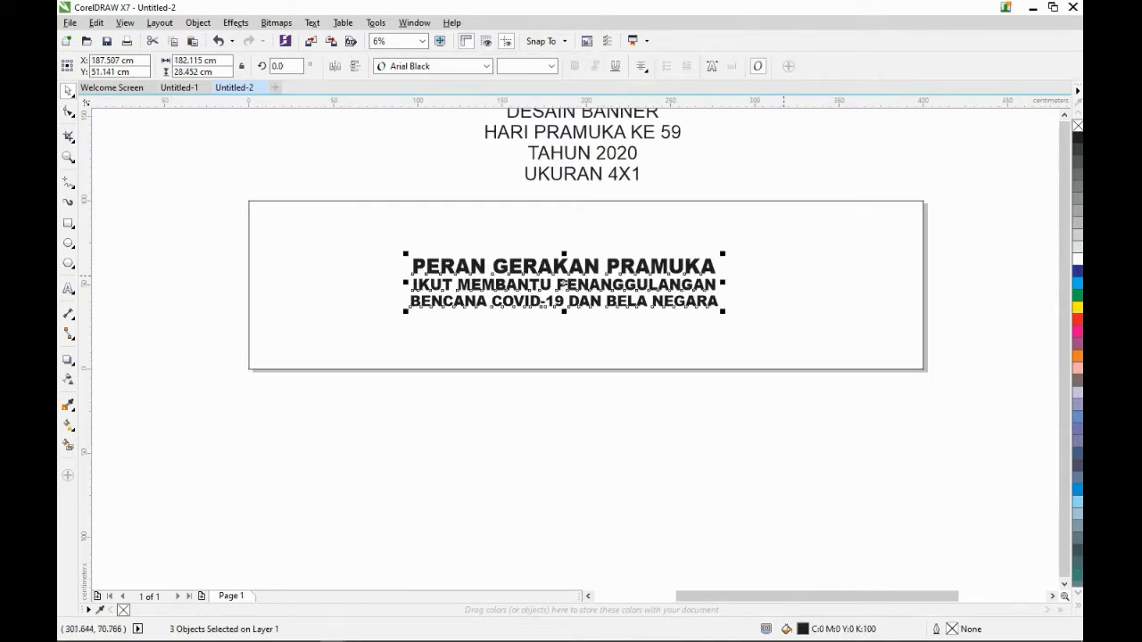
{"action": "left_click", "coordinate": [472, 311], "text": "shift"}
{"action": "key", "text": "c"}
Stretch the three theme lines vertically to a total height of about 36 cm and deselect them.
{"action": "left_click", "coordinate": [350, 440]}
{"action": "mouse_move", "coordinate": [350, 440]}
{"action": "left_mouse_down"}
{"action": "mouse_move", "coordinate": [652, 269]}
{"action": "mouse_move", "coordinate": [777, 243]}
{"action": "left_mouse_up"}
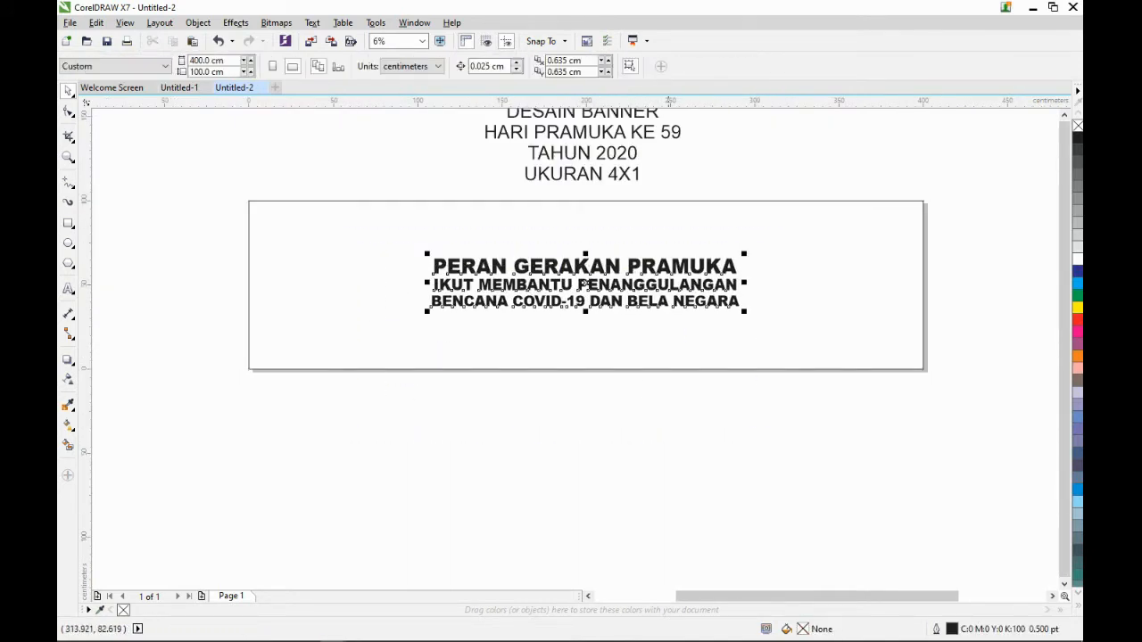
{"action": "scroll", "coordinate": [592, 314], "scroll_direction": "up", "scroll_amount": 2}
{"action": "left_click_drag", "start_coordinate": [563, 291], "coordinate": [569, 318]}
{"action": "scroll", "coordinate": [575, 285], "scroll_direction": "down", "scroll_amount": 2}
{"action": "scroll", "coordinate": [583, 265], "scroll_direction": "up", "scroll_amount": 1}
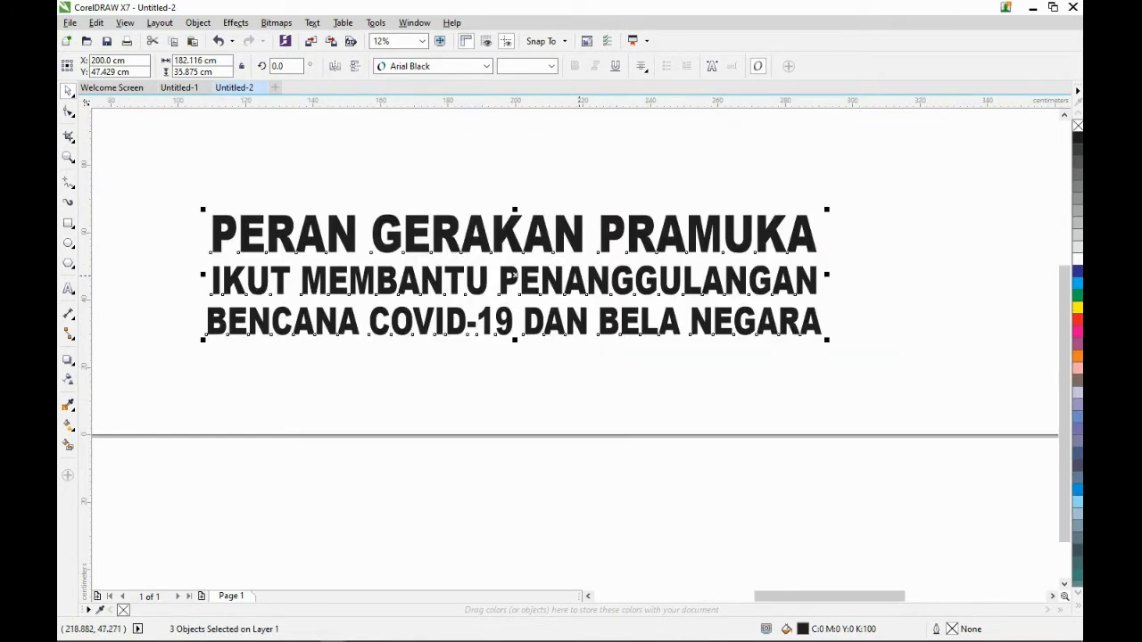
{"action": "scroll", "coordinate": [516, 275], "scroll_direction": "down", "scroll_amount": 1}
{"action": "scroll", "coordinate": [548, 290], "scroll_direction": "up", "scroll_amount": 2}
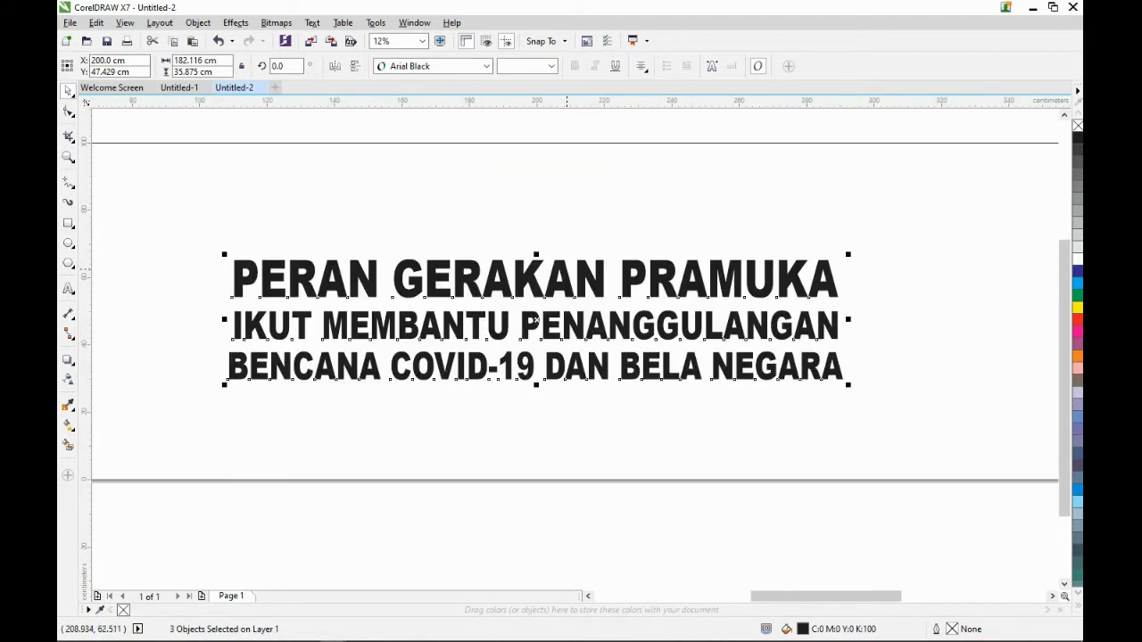
{"action": "scroll", "coordinate": [558, 316], "scroll_direction": "down", "scroll_amount": 1}
{"action": "left_click", "coordinate": [596, 425]}
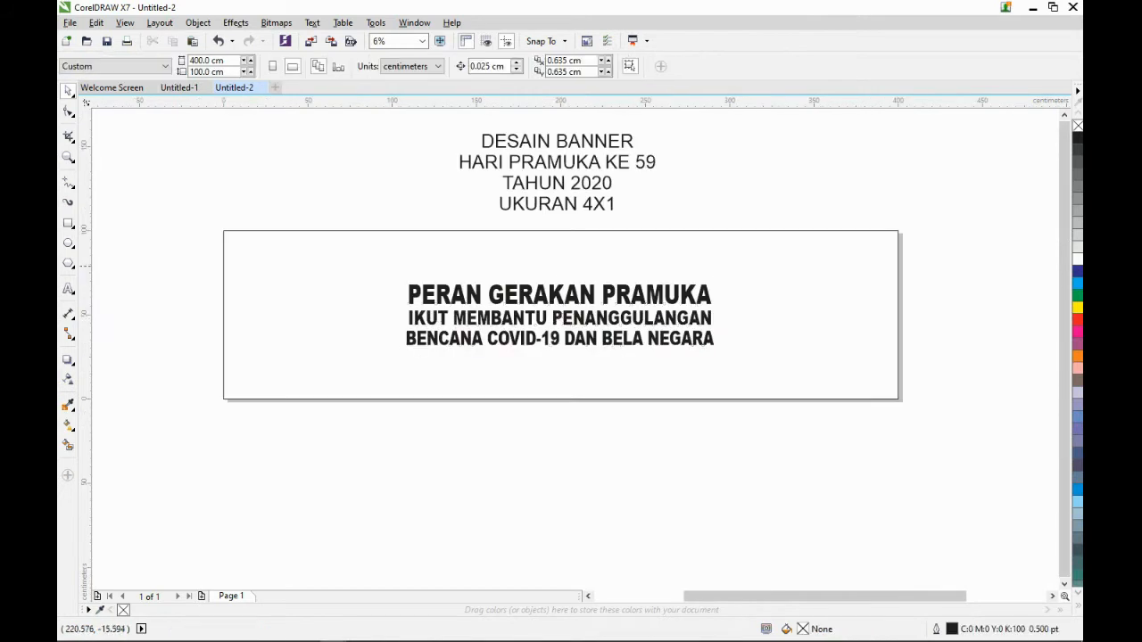
{"action": "key", "text": "ctrl+a"}
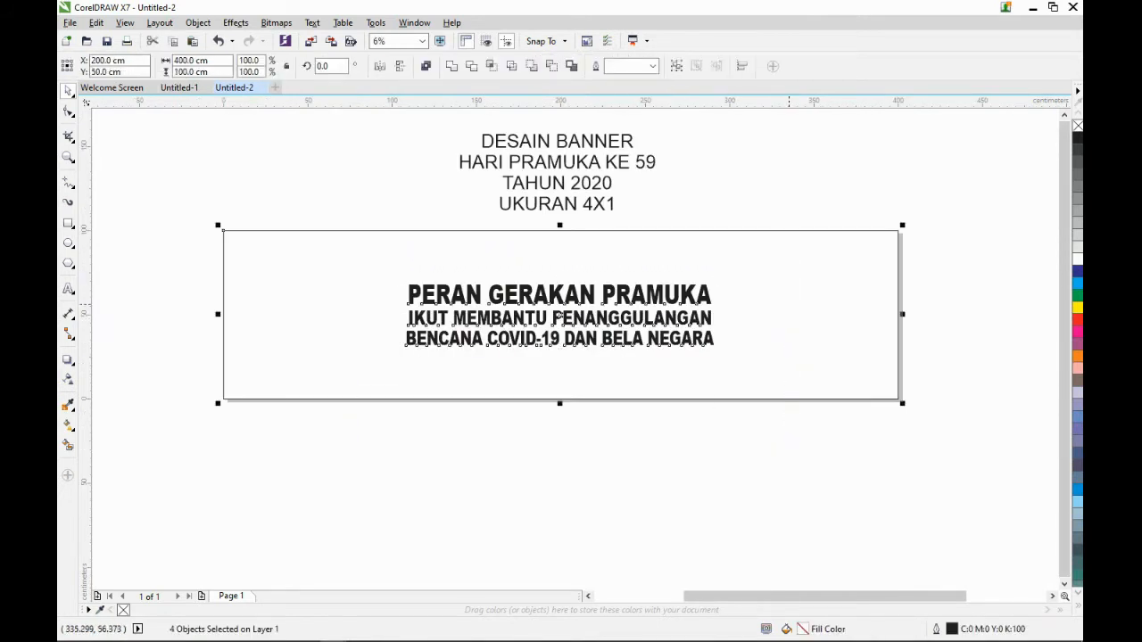
{"action": "left_click", "coordinate": [783, 472]}
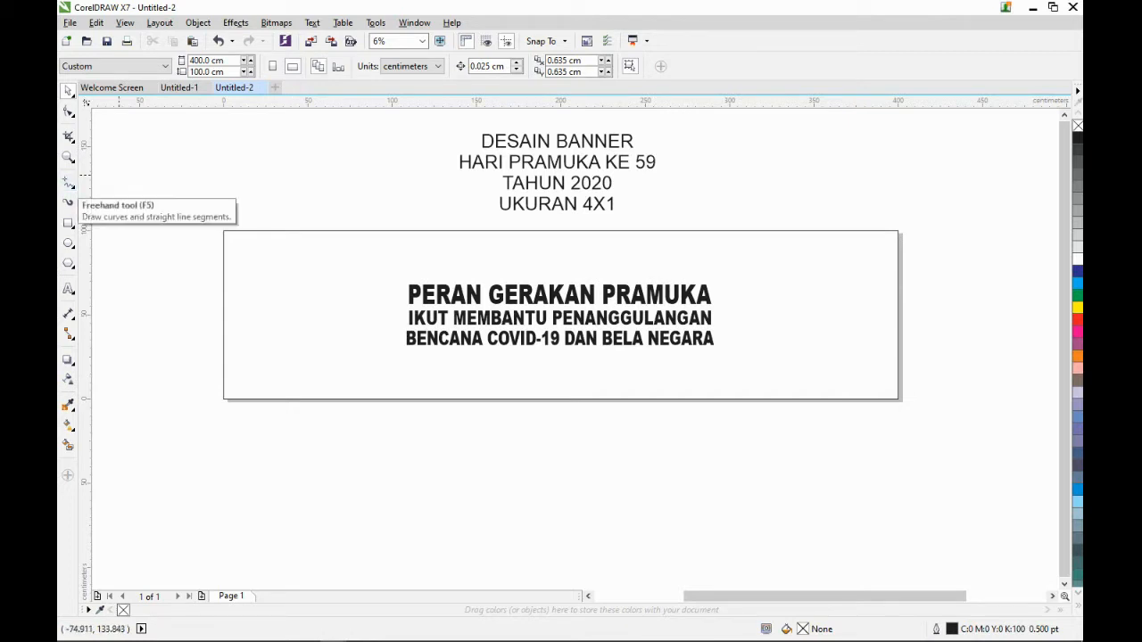
Draw a rectangle about 155 by 142 cm overlapping the banner's left end and show its rotation handles.
{"action": "left_click", "coordinate": [67, 223]}
{"action": "left_click_drag", "start_coordinate": [138, 203], "coordinate": [402, 443]}
{"action": "left_click", "coordinate": [68, 91]}
{"action": "left_click", "coordinate": [401, 212]}
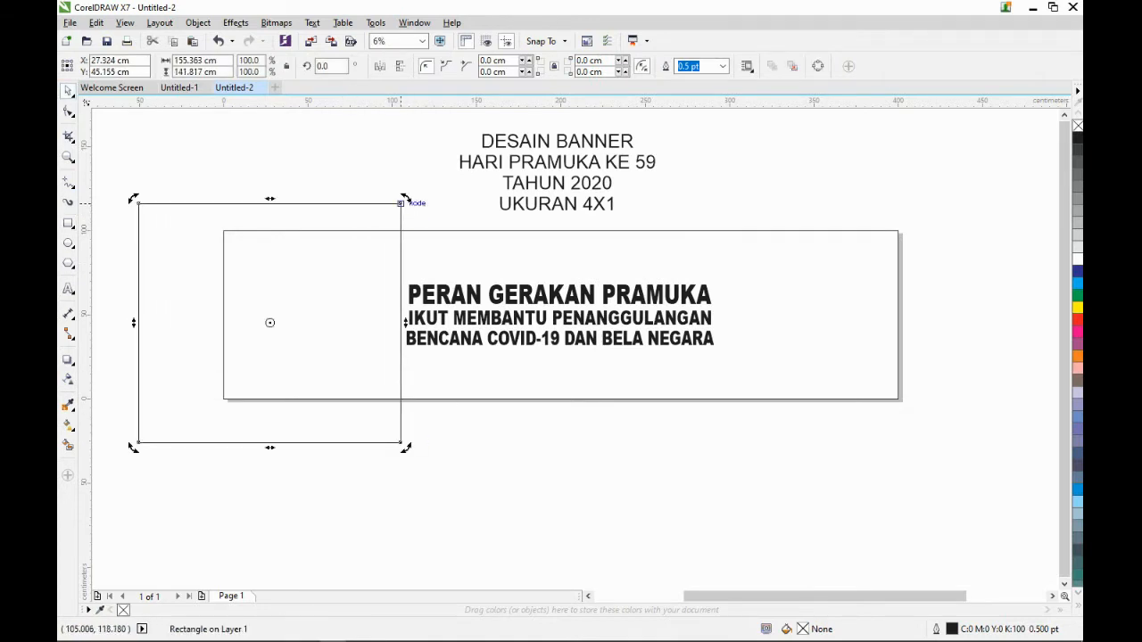
Rotate the new rectangle to about 300.6 degrees and shift it about 13 cm to the left.
{"action": "left_click_drag", "start_coordinate": [406, 198], "coordinate": [437, 372]}
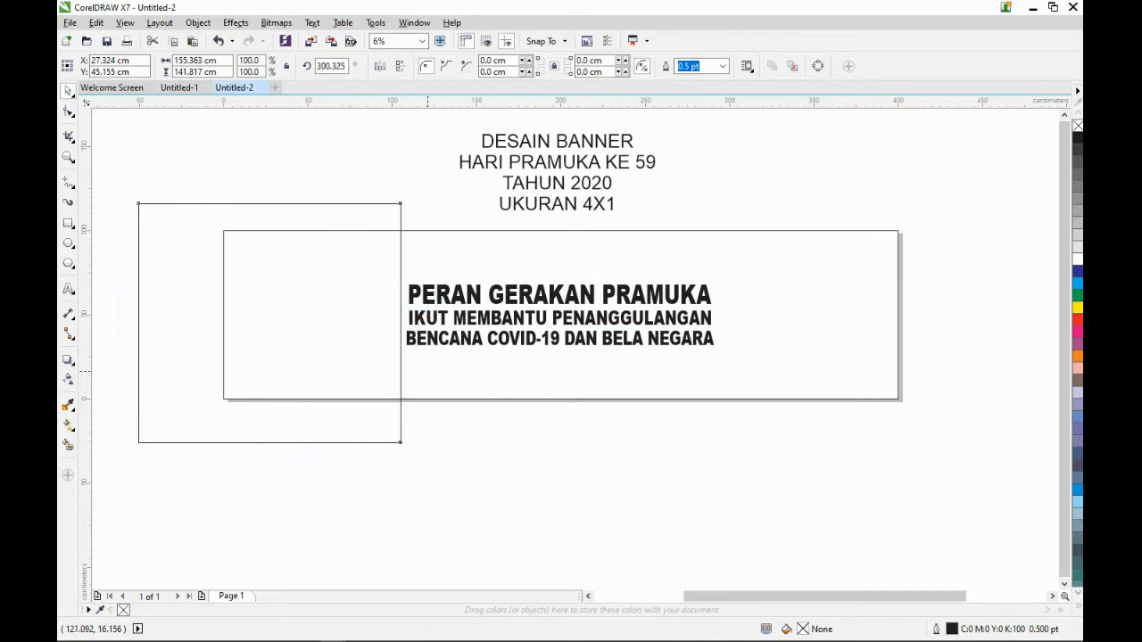
{"action": "left_click", "coordinate": [509, 202]}
{"action": "left_click_drag", "start_coordinate": [311, 160], "coordinate": [283, 189]}
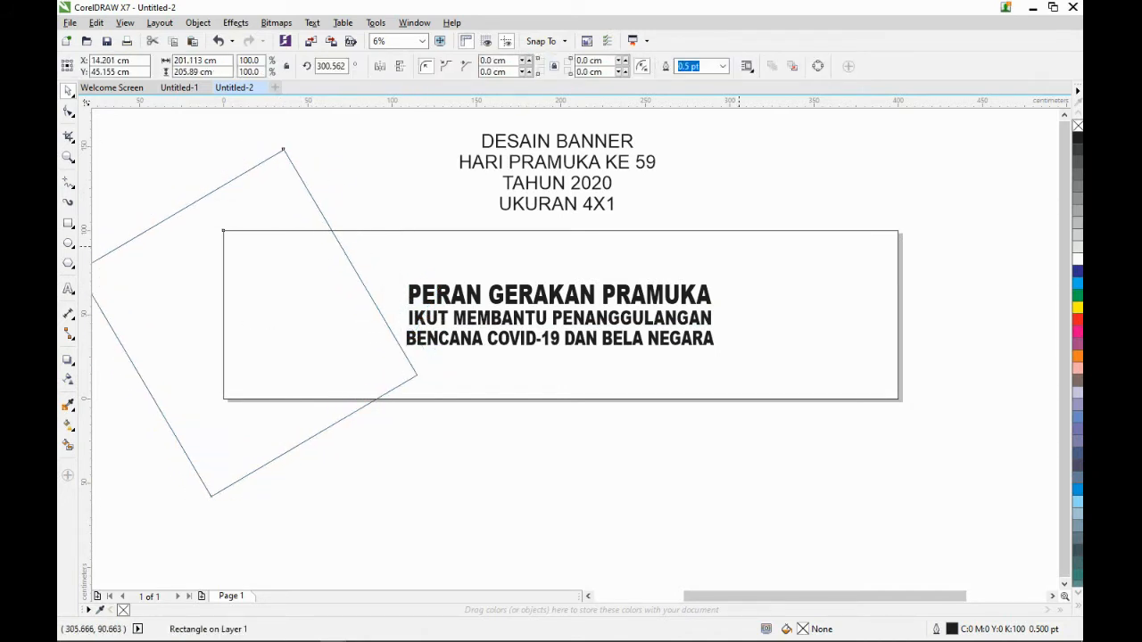
Intersect the rotated rectangle with the banner rectangle and delete the rotated original.
{"action": "left_click", "coordinate": [419, 318], "text": "shift"}
{"action": "left_click", "coordinate": [420, 318], "text": "shift"}
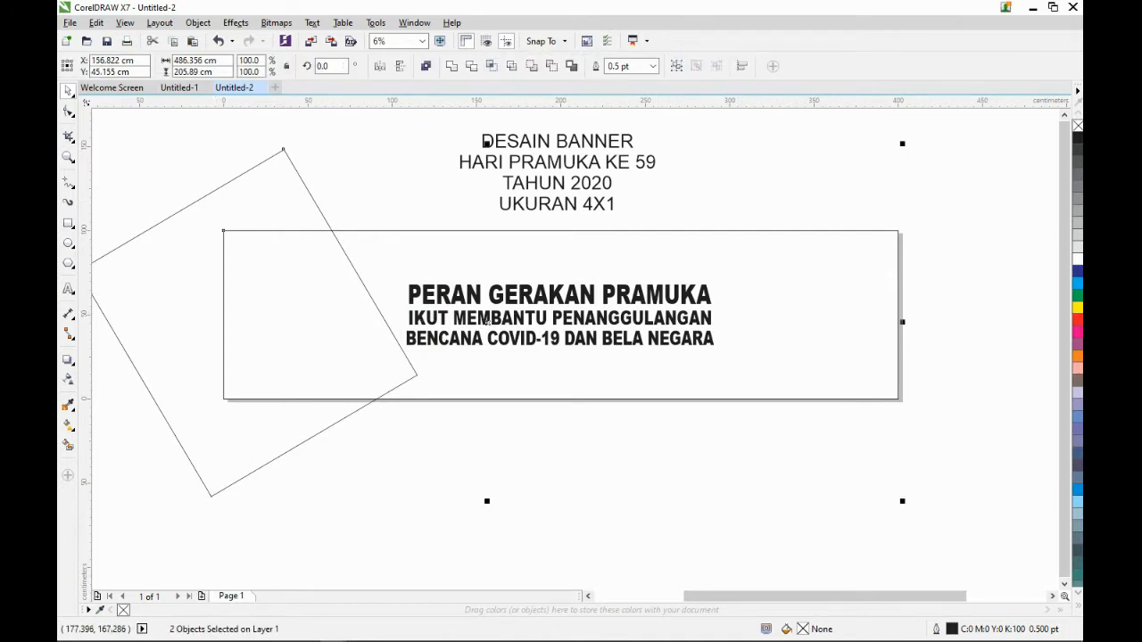
{"action": "left_click", "coordinate": [492, 65]}
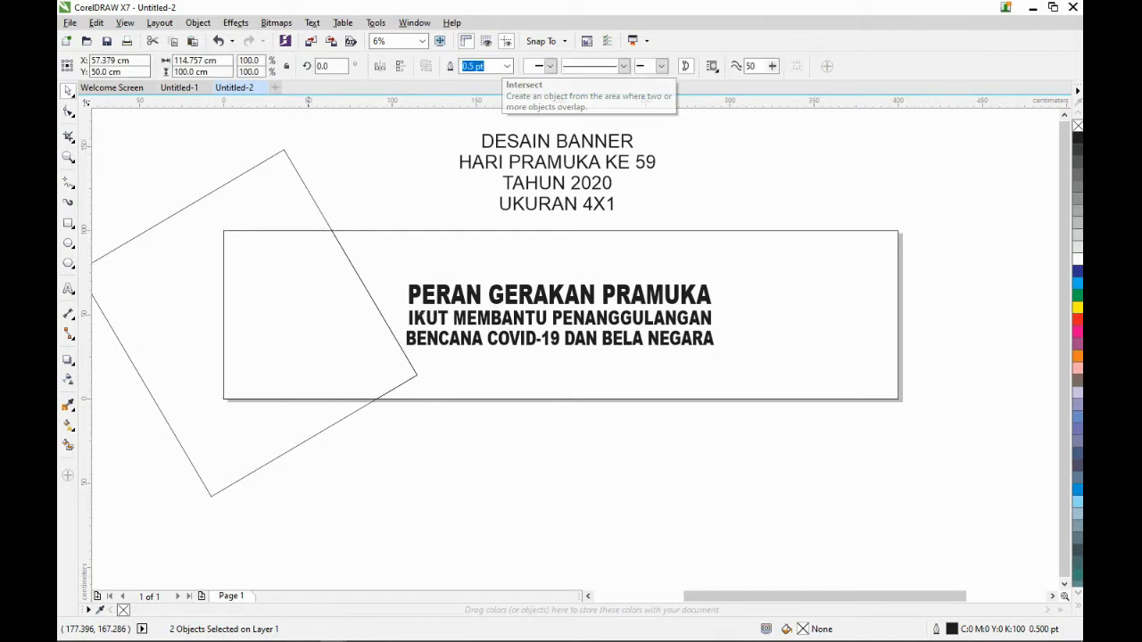
{"action": "key", "text": "Delete"}
Fill the intersected shape at the banner's left end with 10% black and remove its outline.
{"action": "left_click", "coordinate": [305, 266]}
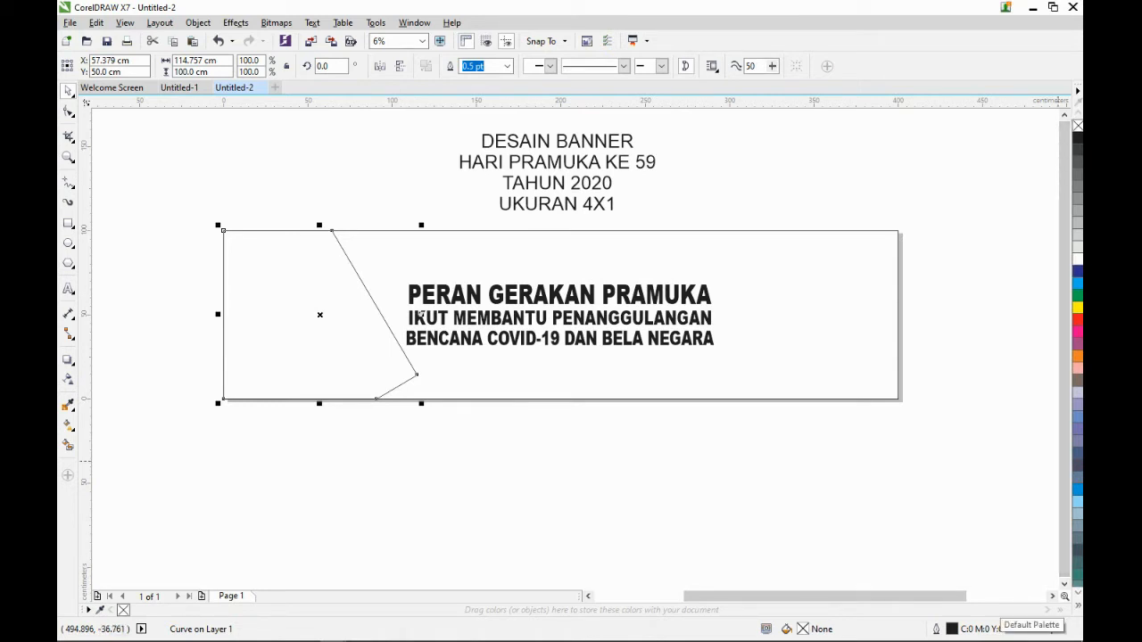
{"action": "left_click", "coordinate": [1078, 606]}
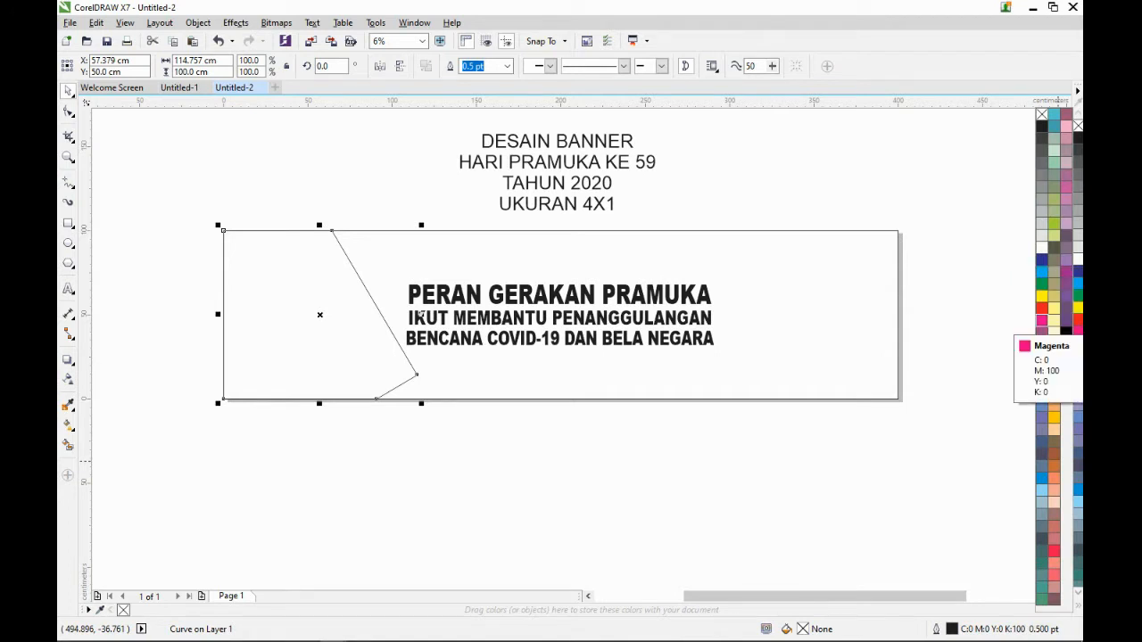
{"action": "left_click", "coordinate": [1042, 235]}
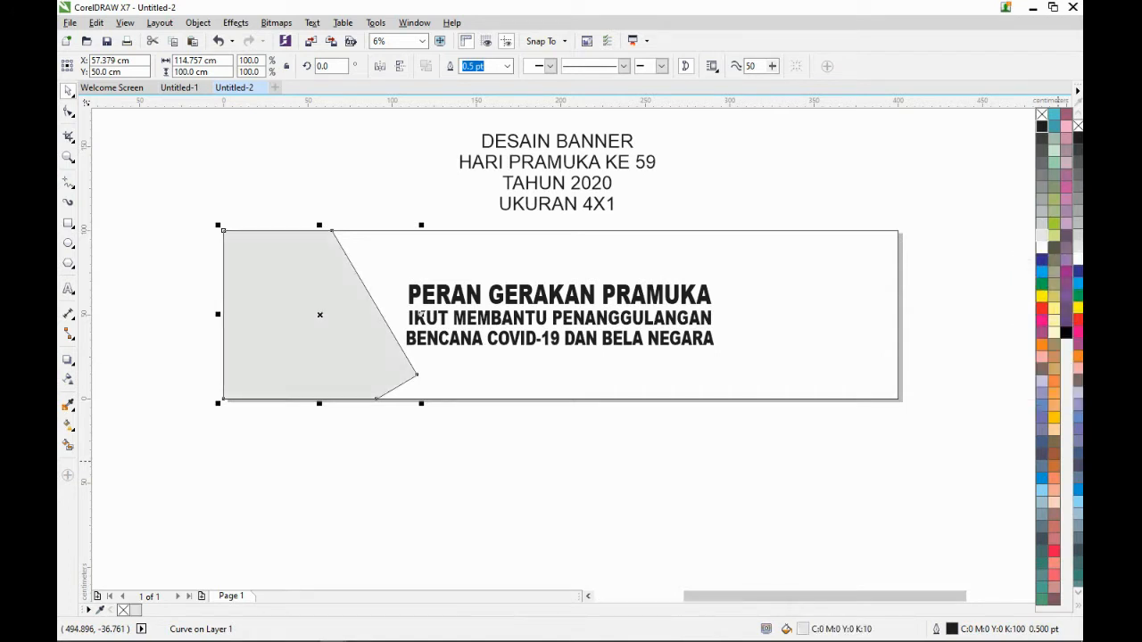
{"action": "right_click", "coordinate": [1042, 114]}
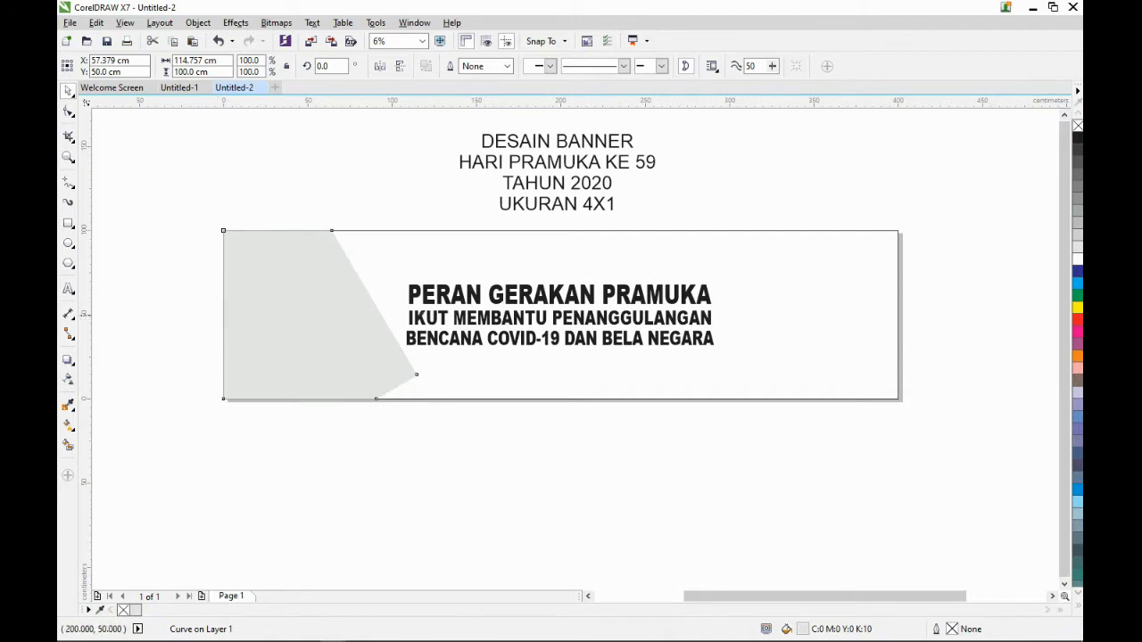
Make a horizontally mirrored copy of the grey shape and align it with the banner's right end.
{"action": "left_click_drag", "start_coordinate": [217, 314], "coordinate": [615, 314]}
{"action": "left_click_drag", "start_coordinate": [822, 310], "coordinate": [903, 312]}
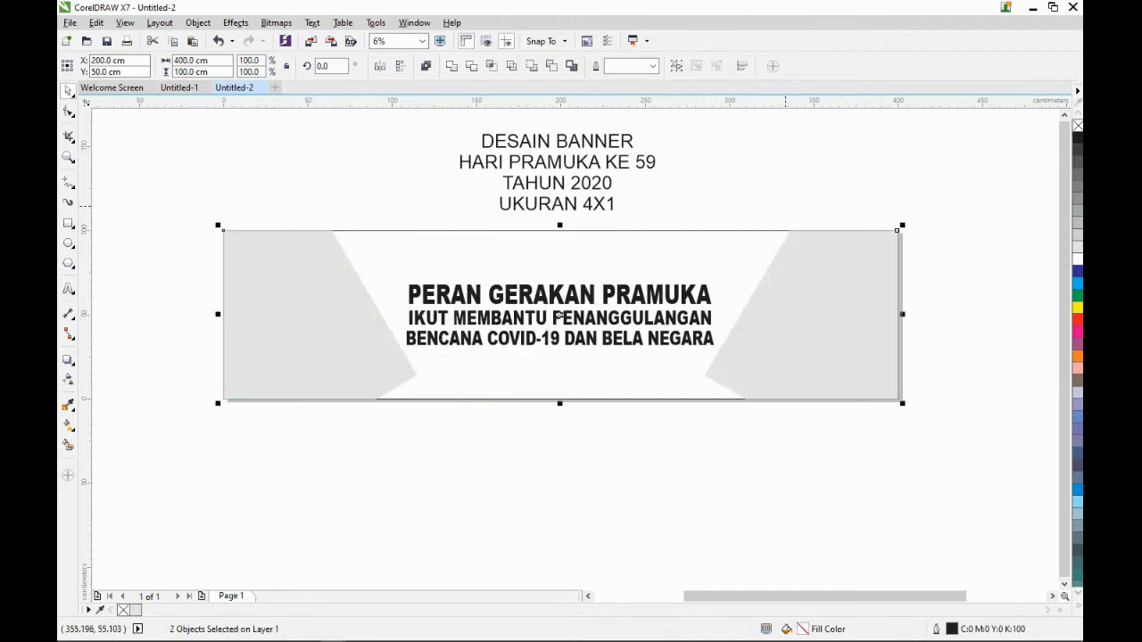
{"action": "left_click", "coordinate": [786, 195]}
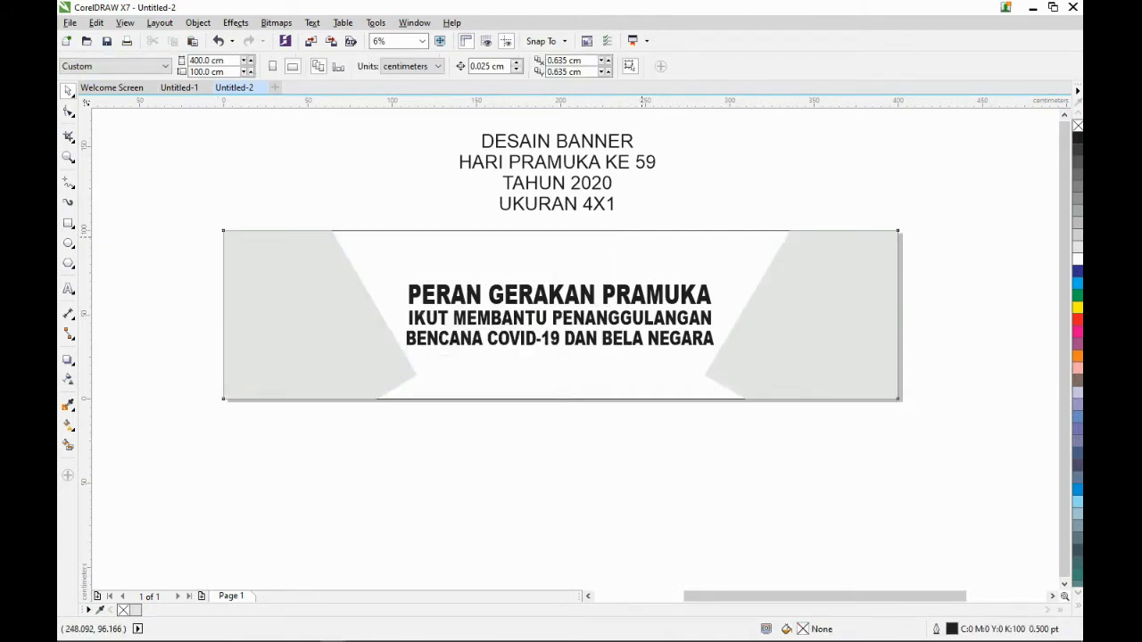
Fill the banner rectangle with Purple, then darken it to the magenta C43 M100 Y33 K19.
{"action": "left_click", "coordinate": [557, 314]}
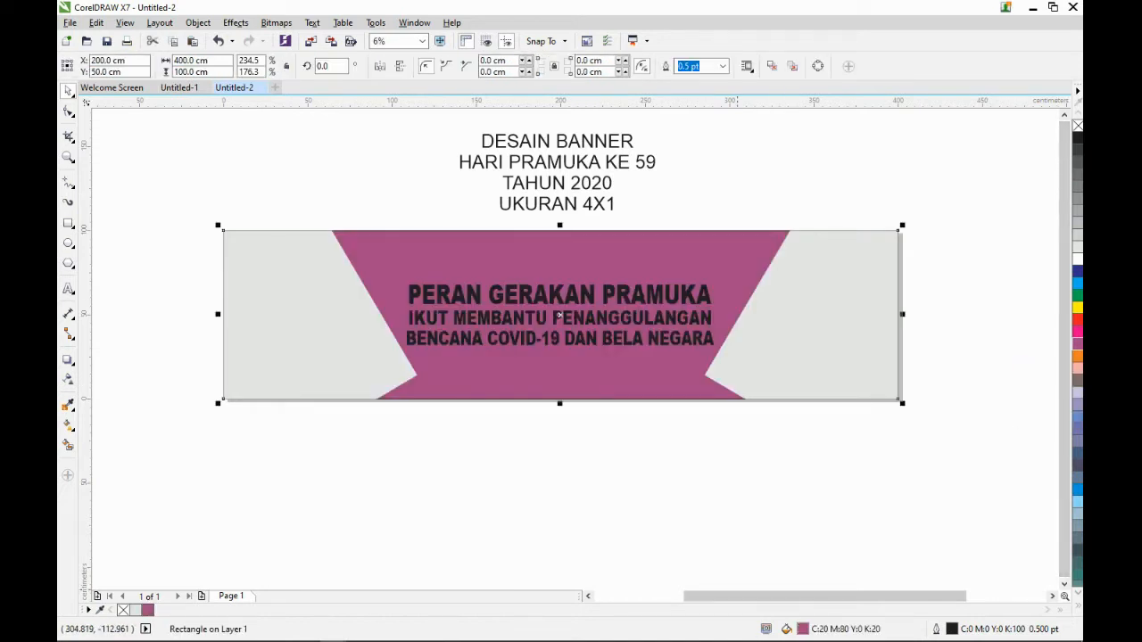
{"action": "double_click", "coordinate": [793, 629]}
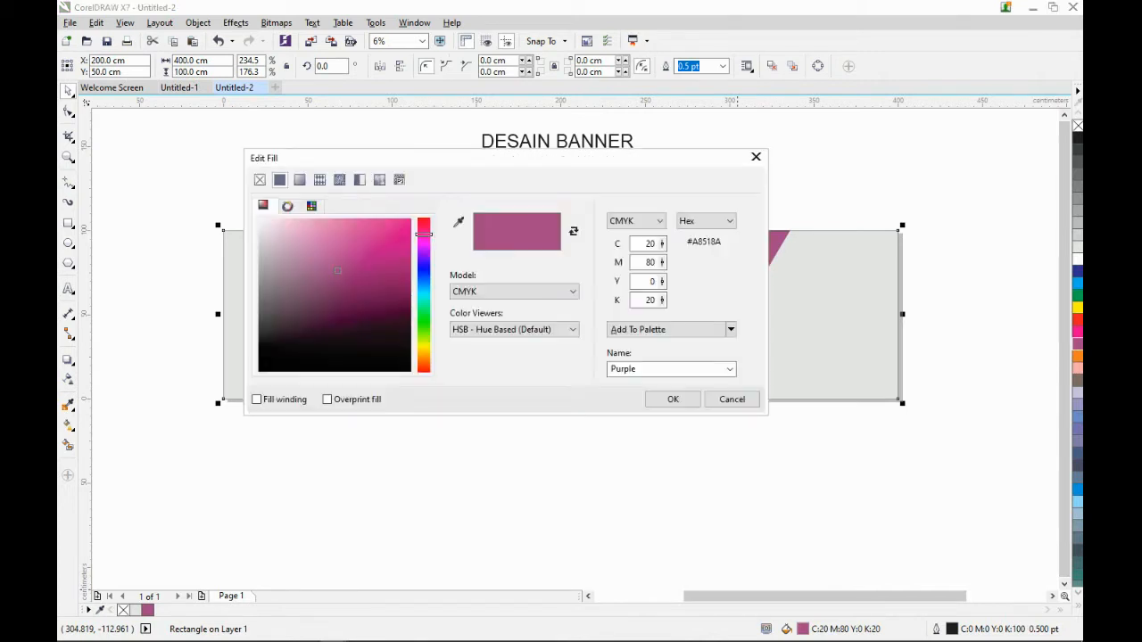
{"action": "left_click", "coordinate": [400, 287]}
{"action": "left_click", "coordinate": [672, 400]}
{"action": "left_click", "coordinate": [638, 496]}
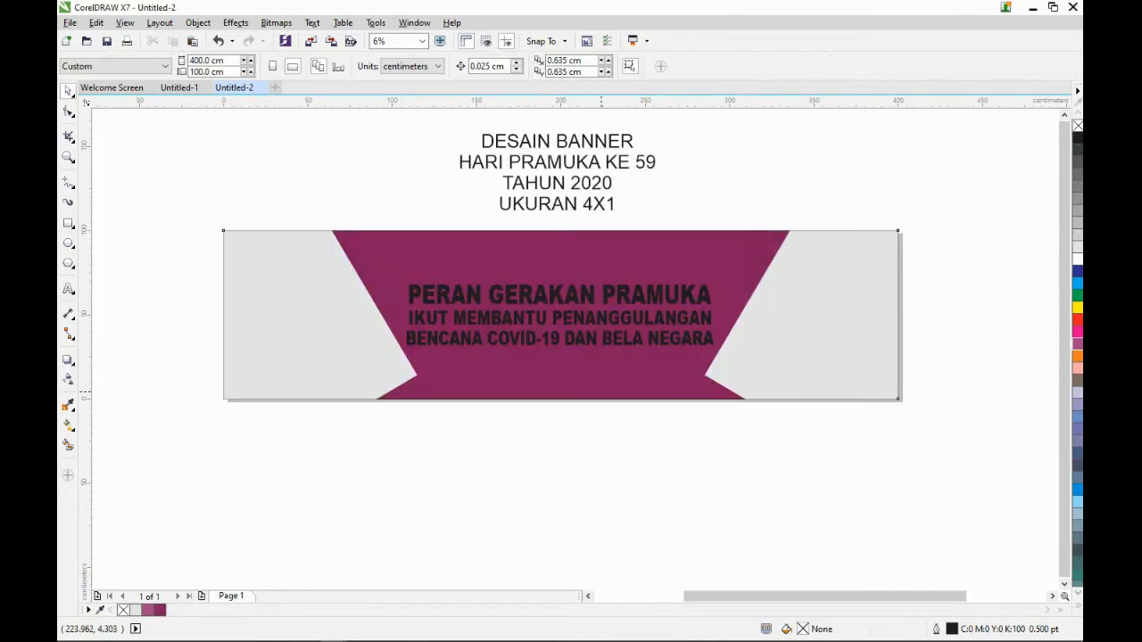
{"action": "left_click", "coordinate": [601, 391]}
{"action": "left_click", "coordinate": [68, 425]}
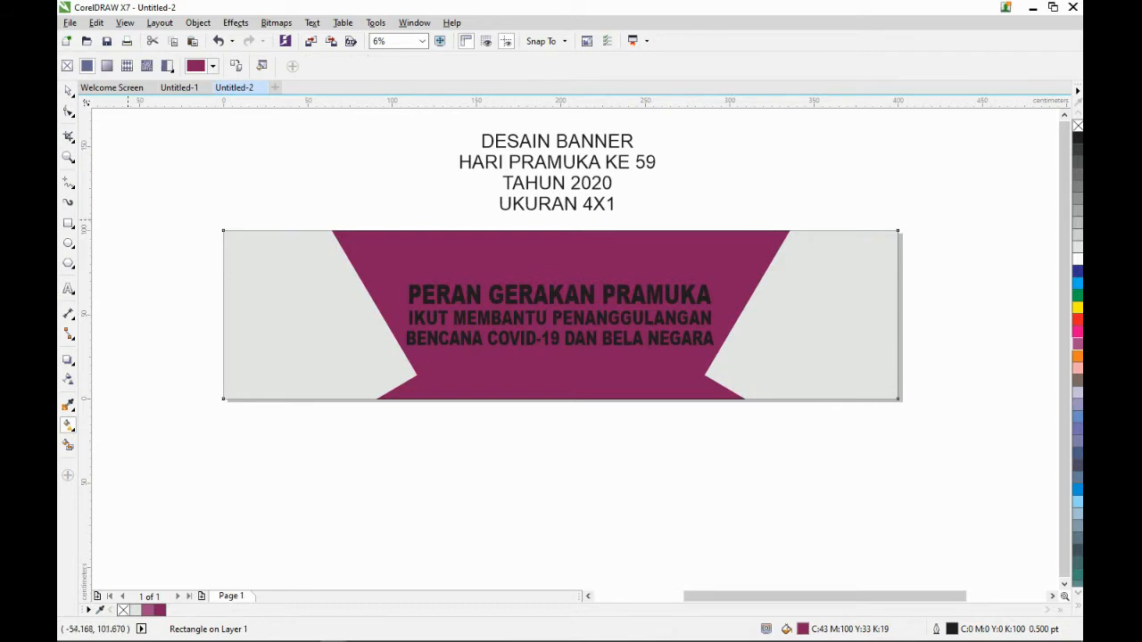
{"action": "key", "text": "space"}
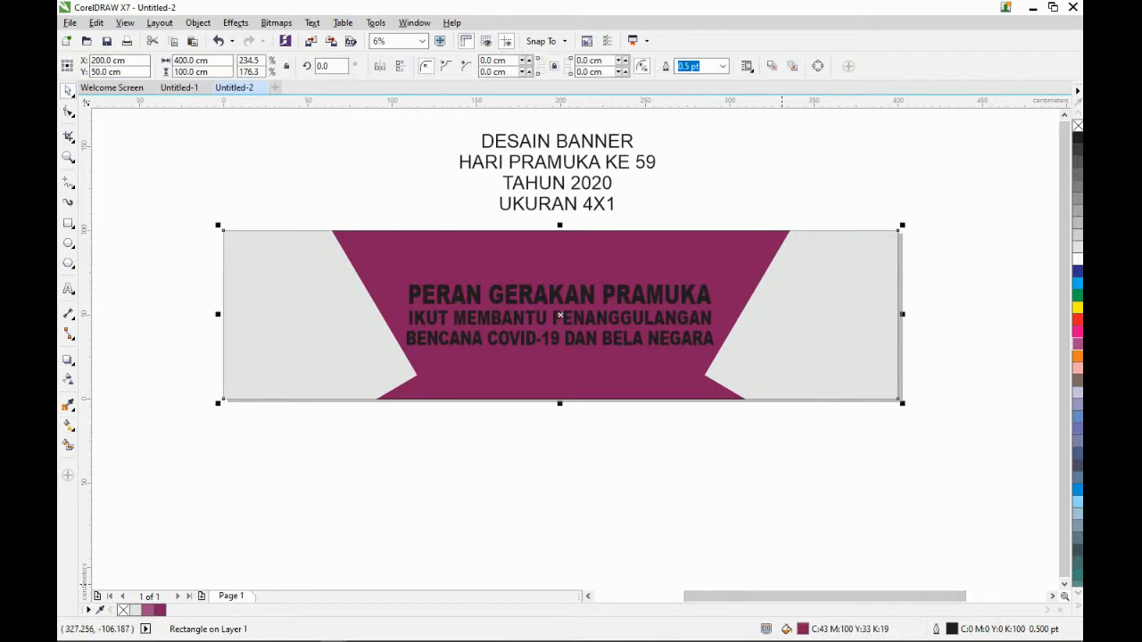
{"action": "left_click", "coordinate": [776, 548]}
Change the banner rectangle's uniform fill to the magenta C33 M100 Y36 K12.
{"action": "left_click", "coordinate": [630, 388]}
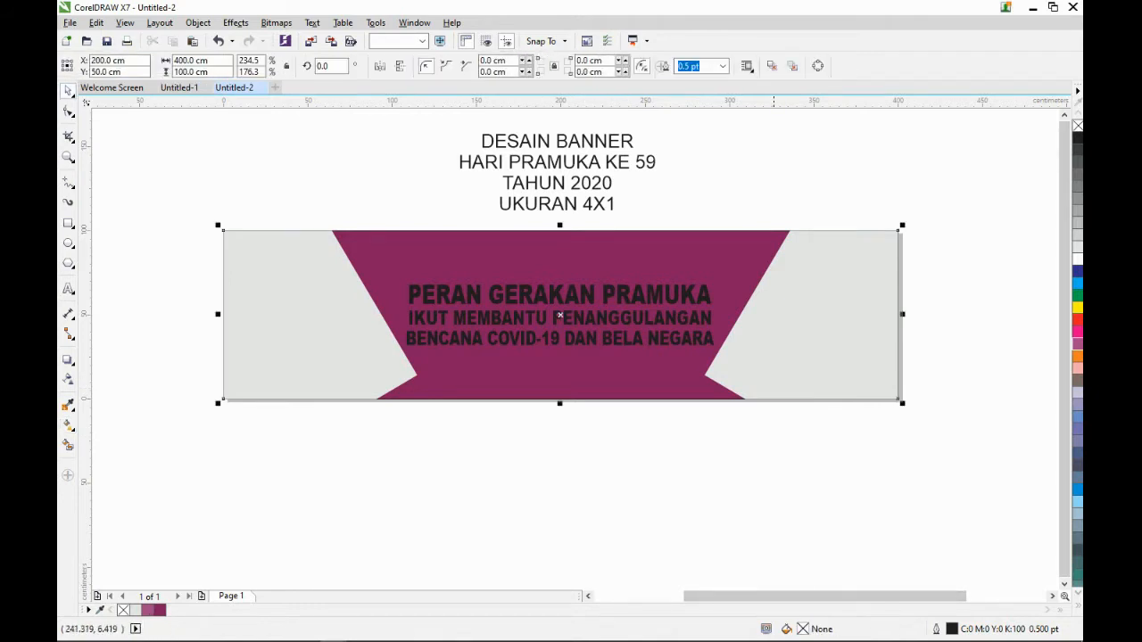
{"action": "double_click", "coordinate": [801, 629]}
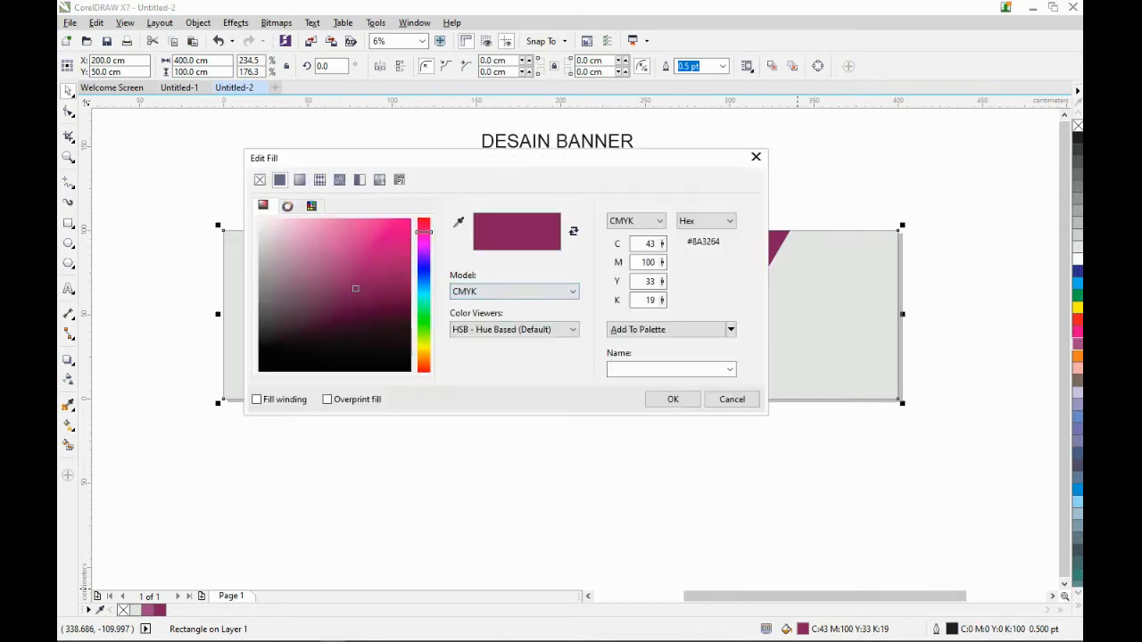
{"action": "left_click", "coordinate": [672, 399]}
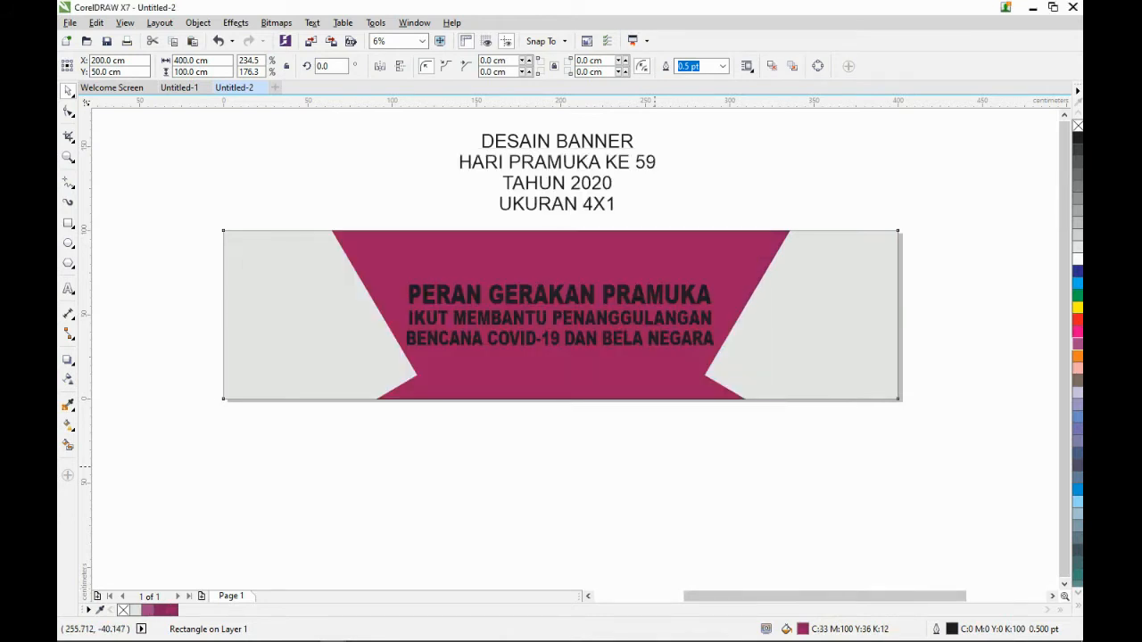
Apply a vertical fountain fill to the banner, running from Purple at the upper edge to dark magenta C43 M100 Y33 K19 at the lower edge.
{"action": "key", "text": "g"}
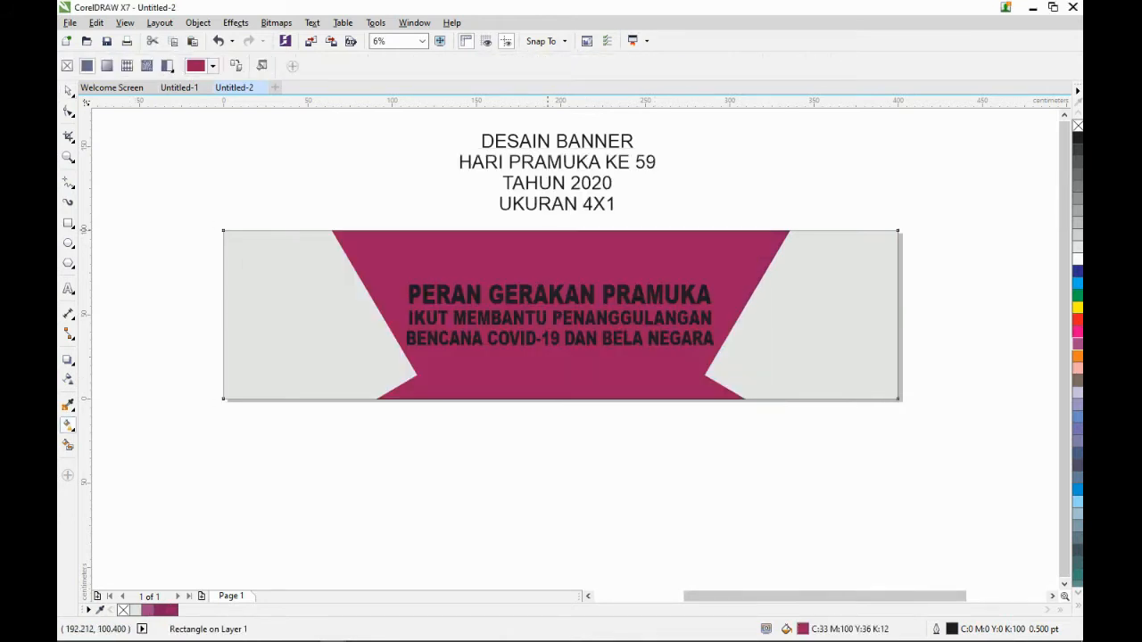
{"action": "left_click_drag", "start_coordinate": [545, 231], "coordinate": [546, 397]}
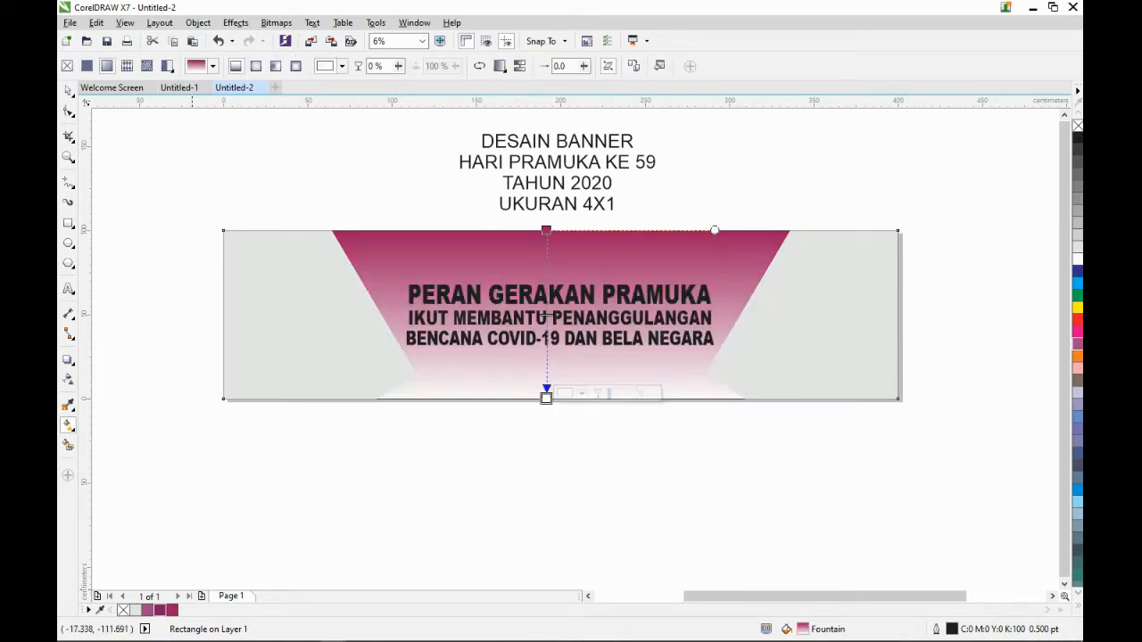
{"action": "left_click", "coordinate": [159, 611]}
{"action": "left_click", "coordinate": [546, 230]}
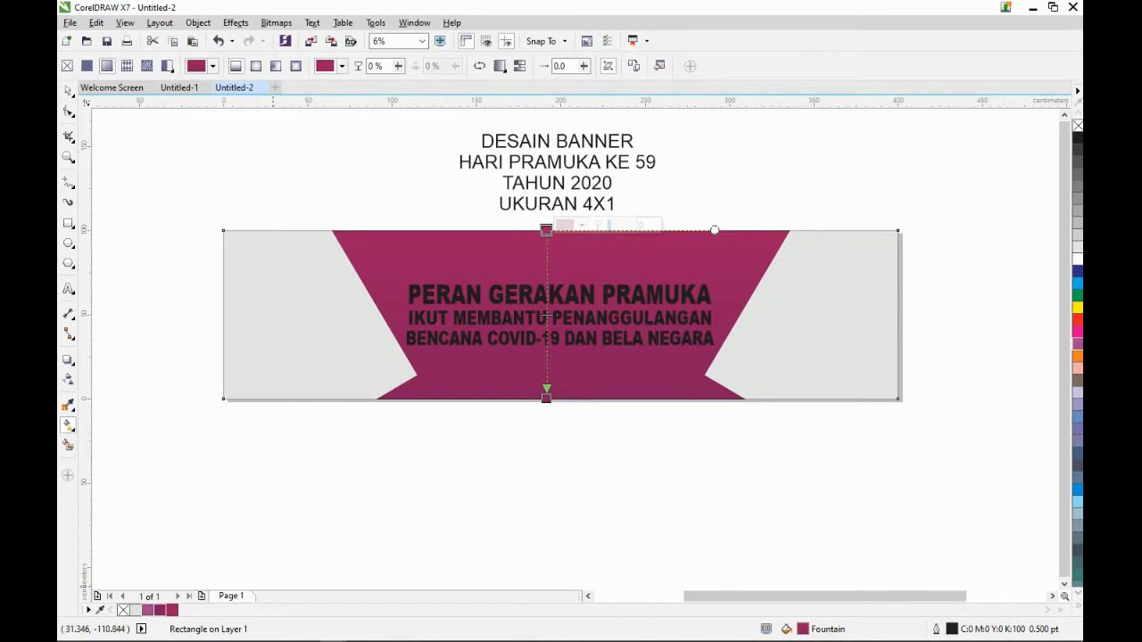
{"action": "left_click", "coordinate": [148, 610]}
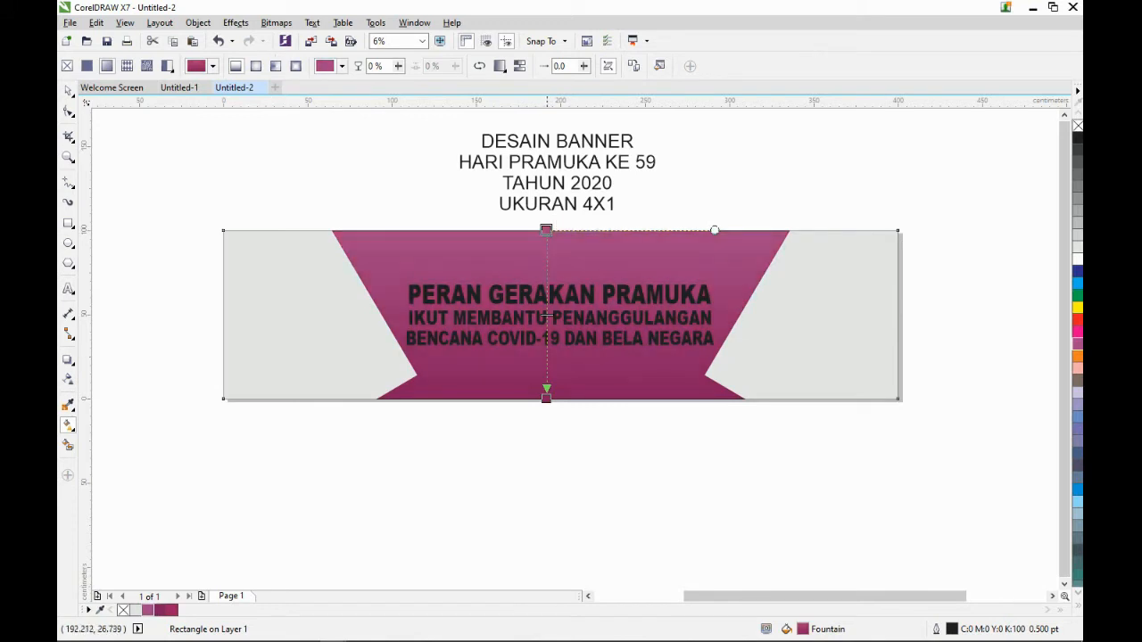
Add a colour node at 75% of the banner's gradient and colour it black.
{"action": "double_click", "coordinate": [546, 356]}
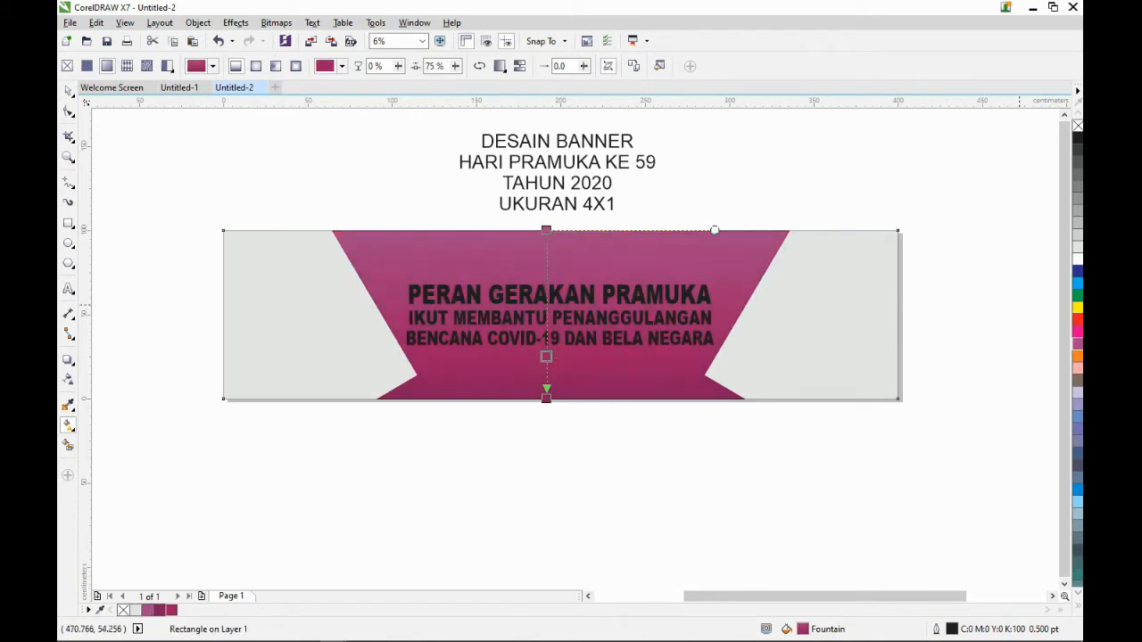
{"action": "left_click", "coordinate": [1078, 593]}
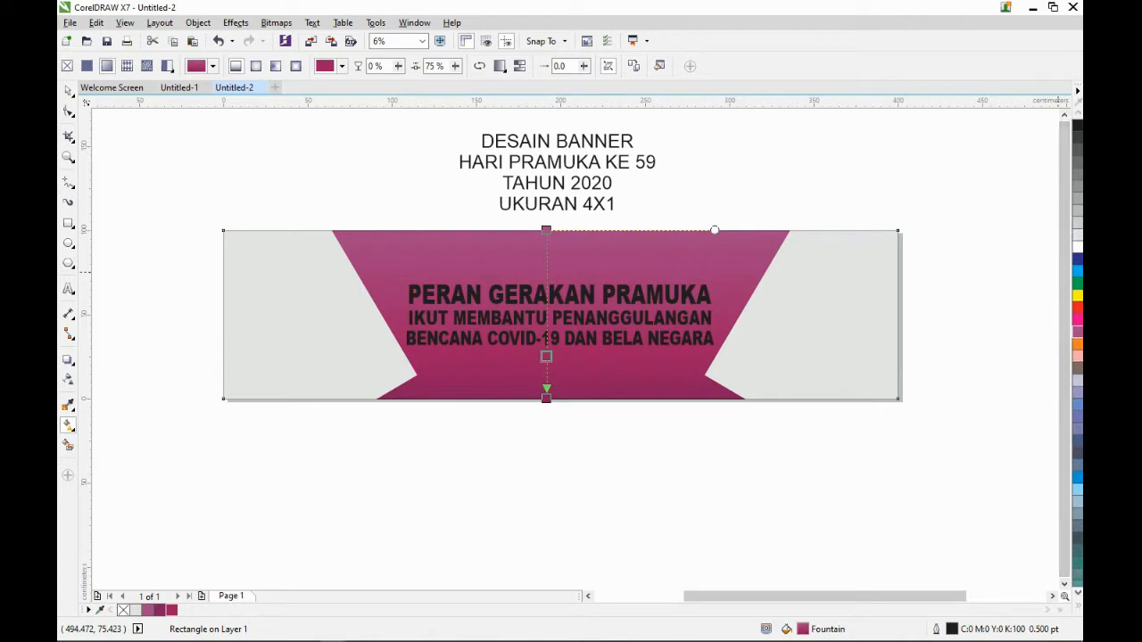
{"action": "left_click", "coordinate": [1078, 594]}
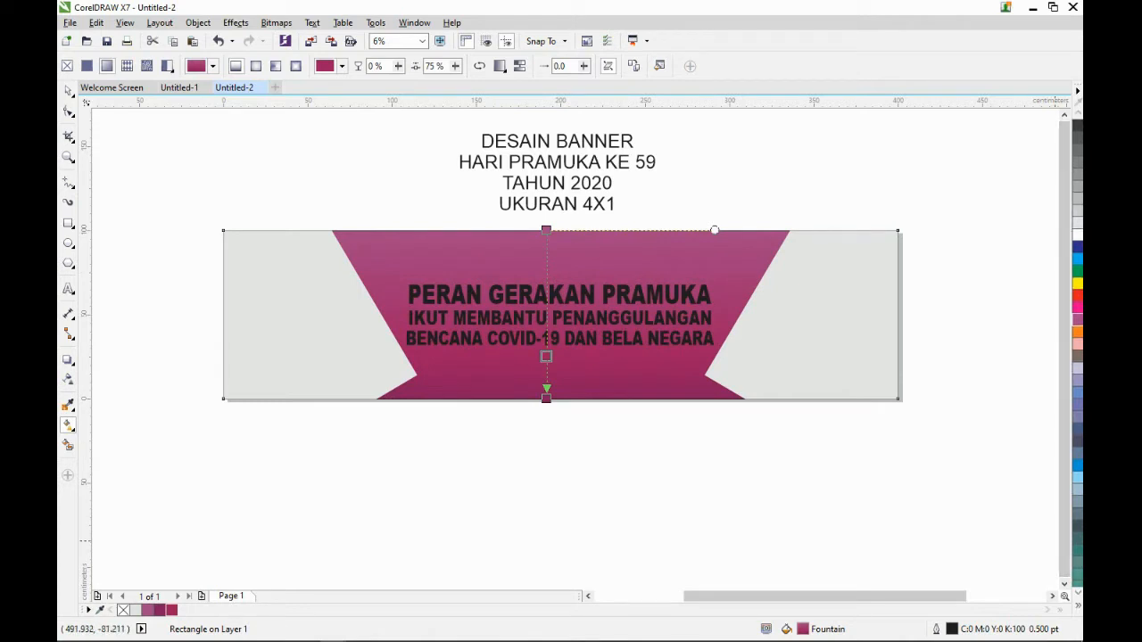
{"action": "left_click", "coordinate": [1077, 607]}
{"action": "left_click", "coordinate": [1065, 332]}
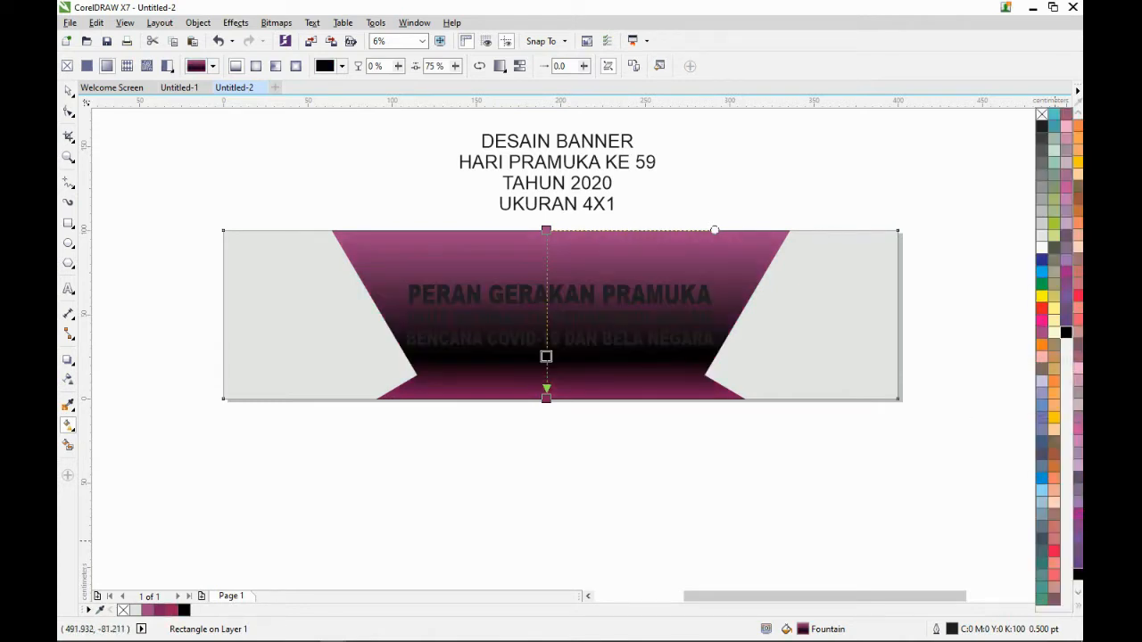
Add two gradient nodes around the black one: Purple at 63% and dark magenta C43 M100 Y33 K19 at 85%.
{"action": "double_click", "coordinate": [546, 337]}
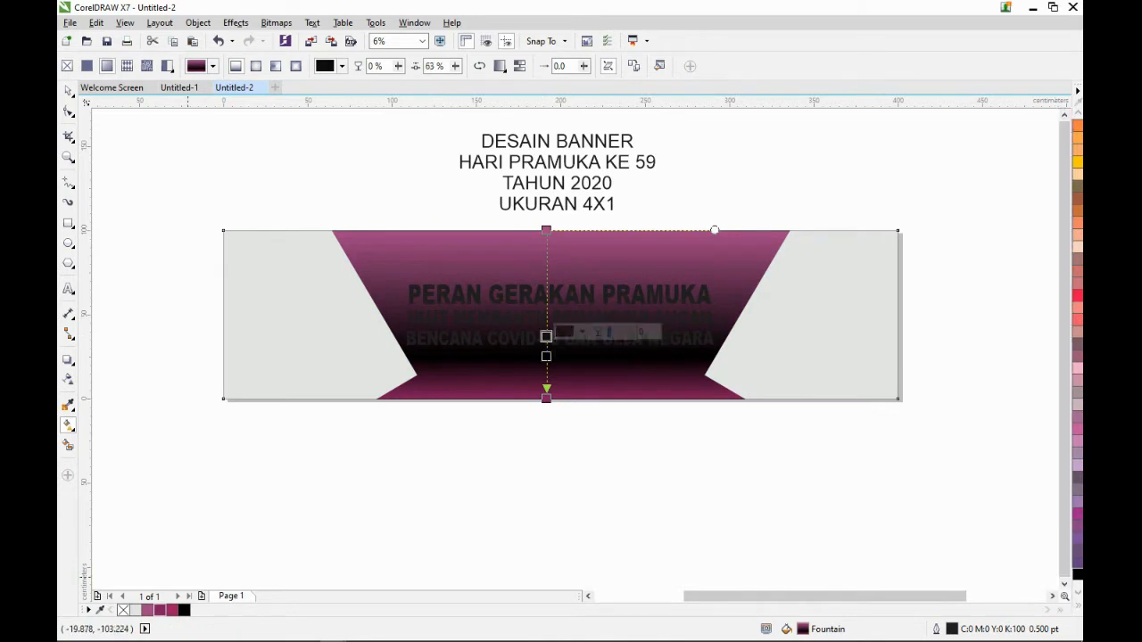
{"action": "left_click", "coordinate": [148, 610]}
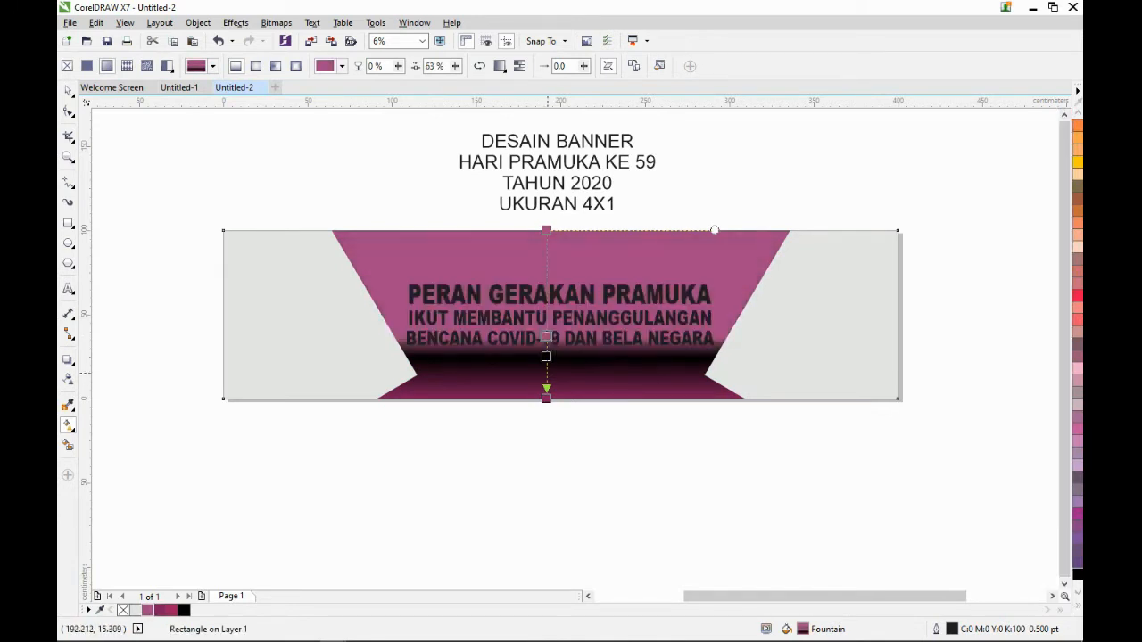
{"action": "double_click", "coordinate": [547, 372]}
{"action": "left_click", "coordinate": [171, 610]}
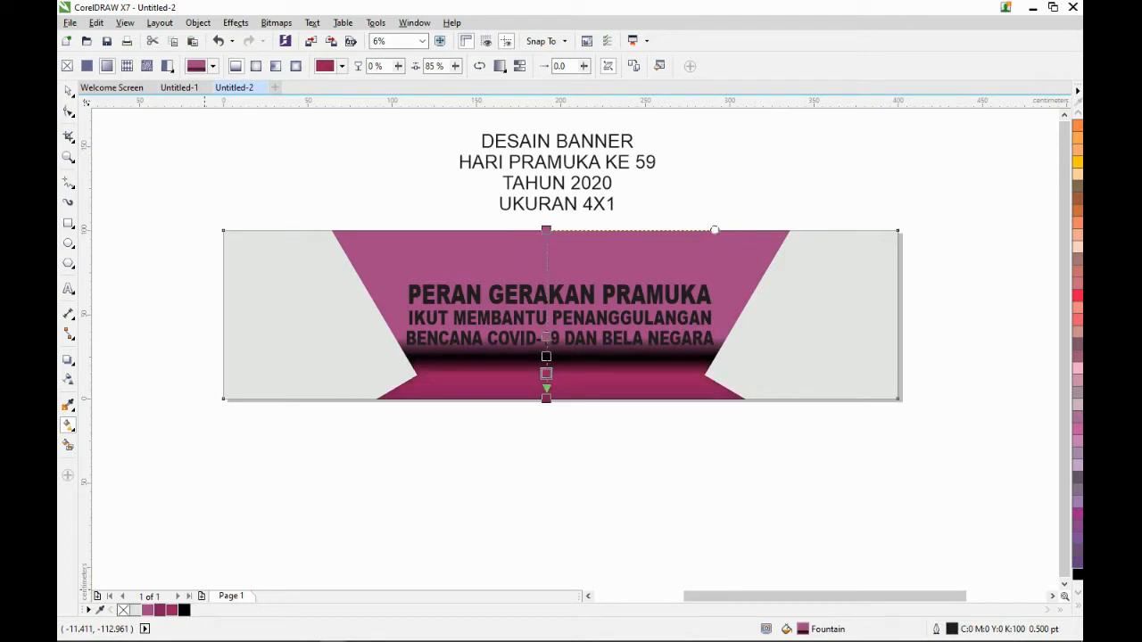
{"action": "left_click", "coordinate": [160, 610]}
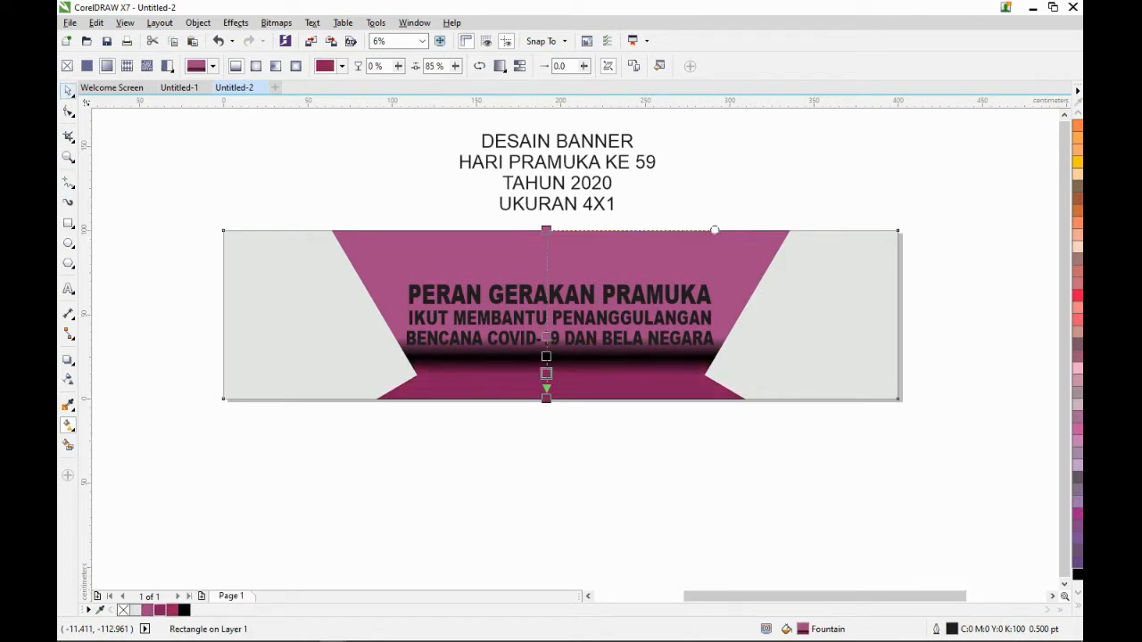
Set the transparency of the black gradient node at 75% to 14%.
{"action": "left_click", "coordinate": [69, 91]}
{"action": "left_click", "coordinate": [541, 470]}
{"action": "scroll", "coordinate": [560, 375], "scroll_direction": "up", "scroll_amount": 1}
{"action": "left_click", "coordinate": [566, 403]}
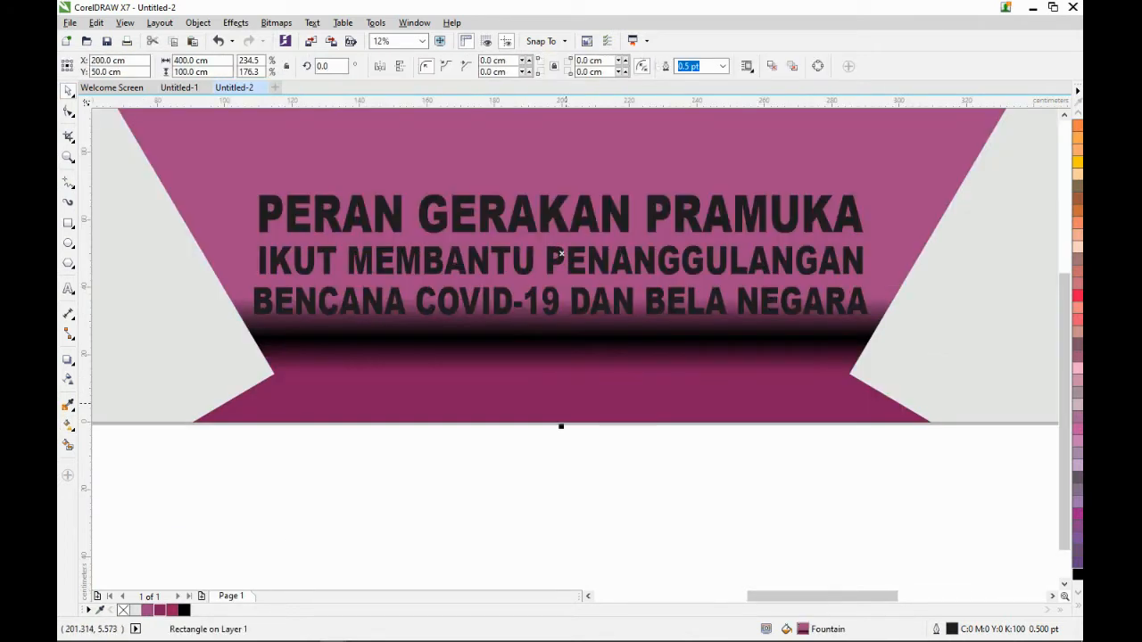
{"action": "left_click", "coordinate": [68, 426]}
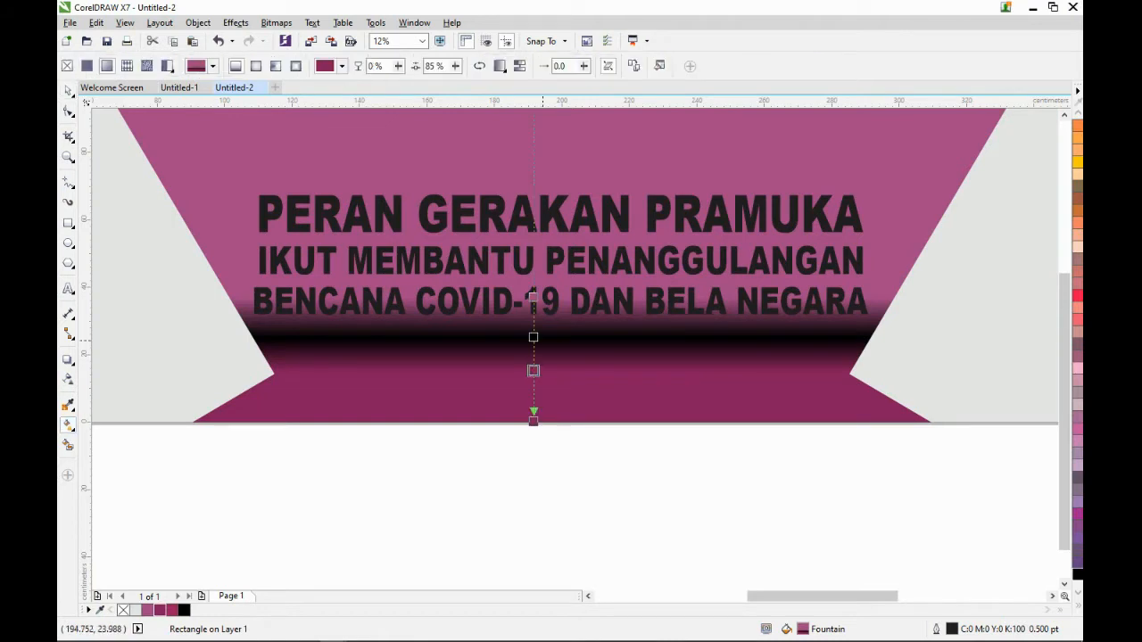
{"action": "left_click", "coordinate": [532, 336]}
{"action": "left_click", "coordinate": [569, 332]}
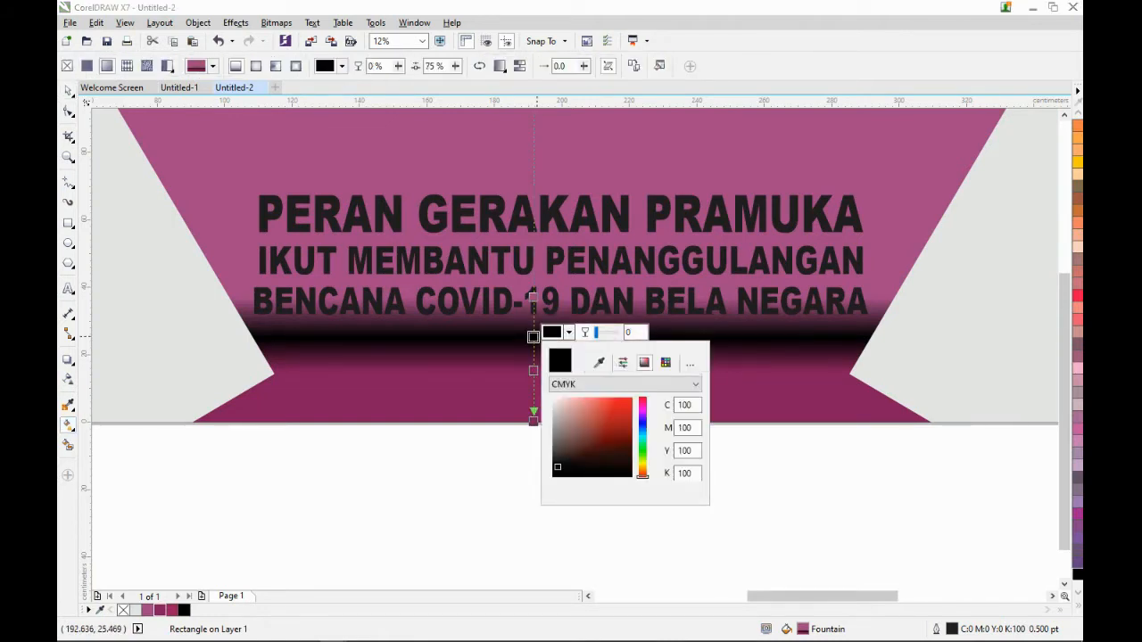
{"action": "left_click", "coordinate": [568, 331]}
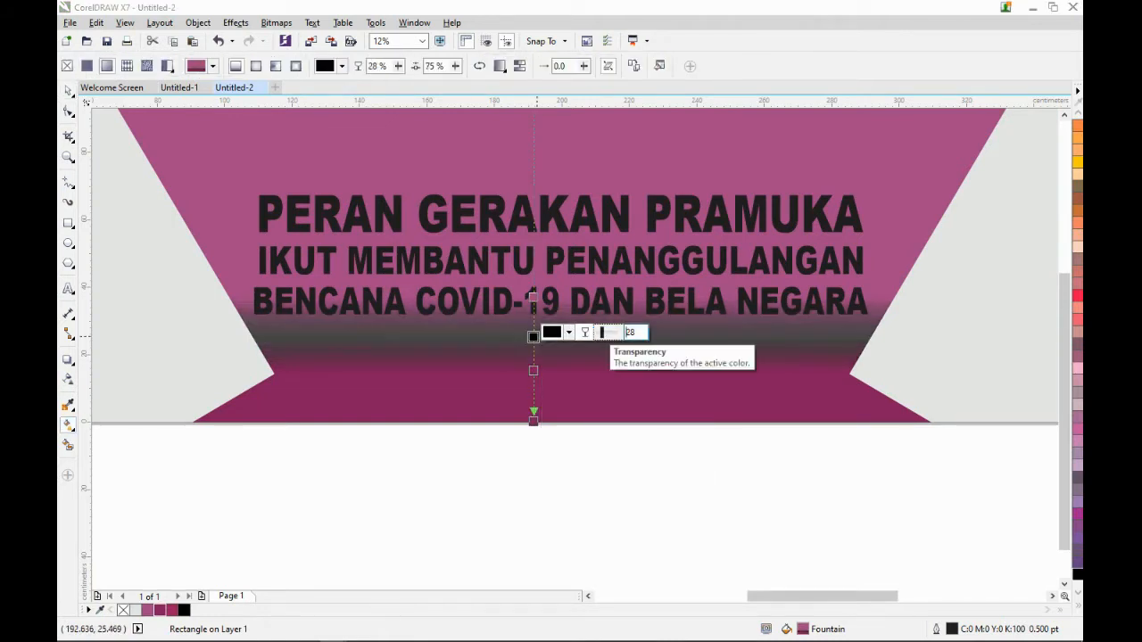
{"action": "left_click", "coordinate": [599, 332]}
Recolour the black gradient node to dark purple C70 M100 Y21 K32 and set its transparency to 0%.
{"action": "left_click", "coordinate": [568, 332]}
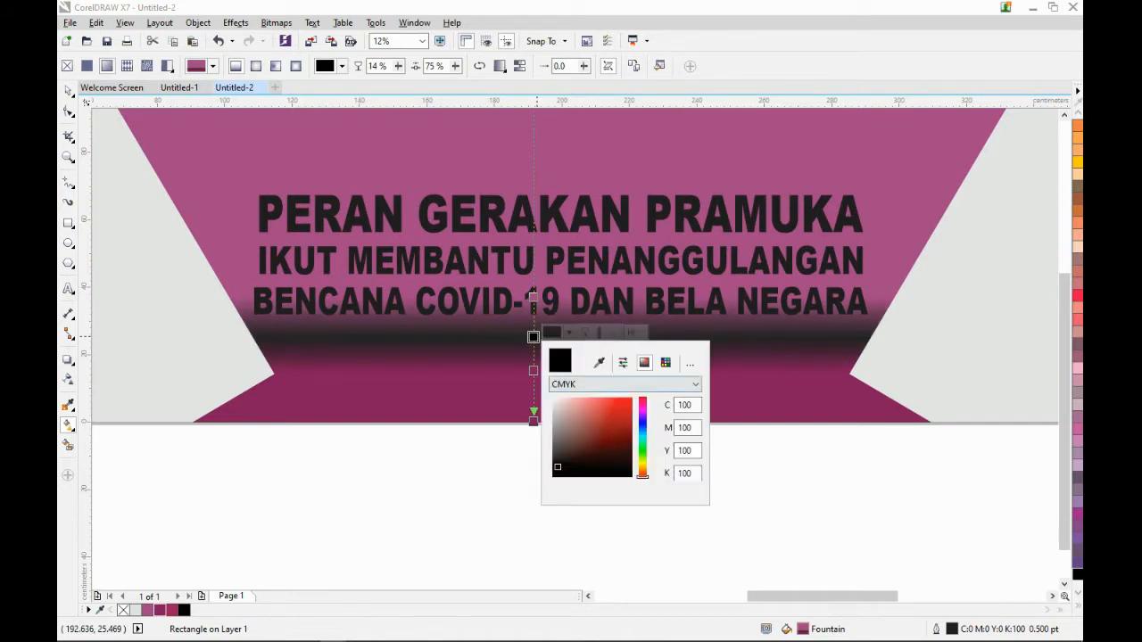
{"action": "left_click", "coordinate": [560, 456]}
{"action": "left_click", "coordinate": [559, 461]}
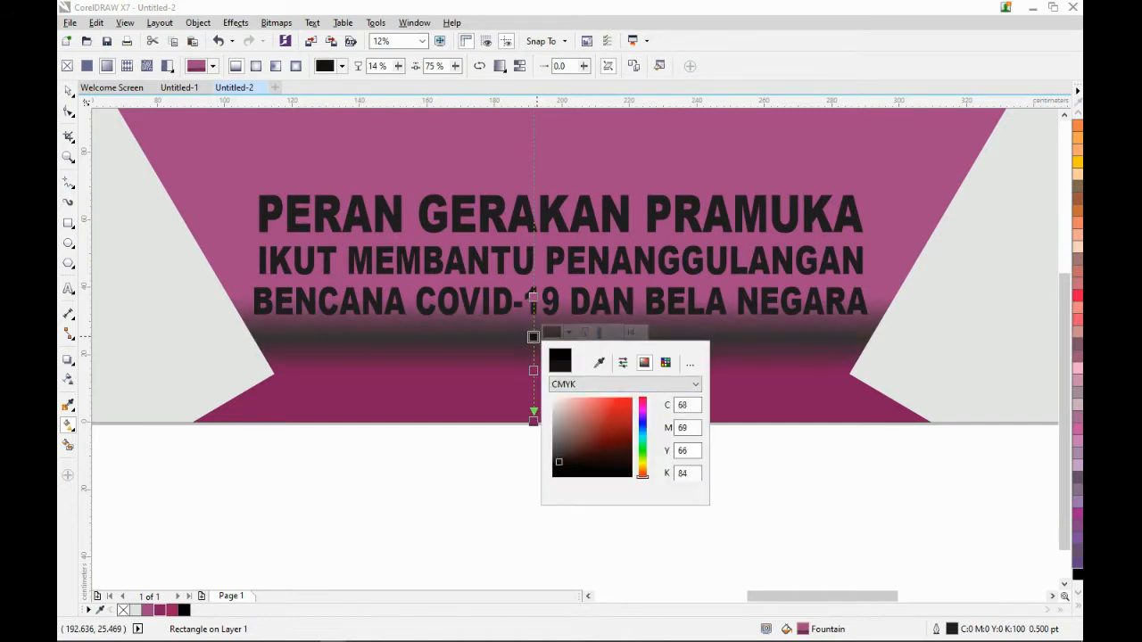
{"action": "left_click", "coordinate": [642, 411]}
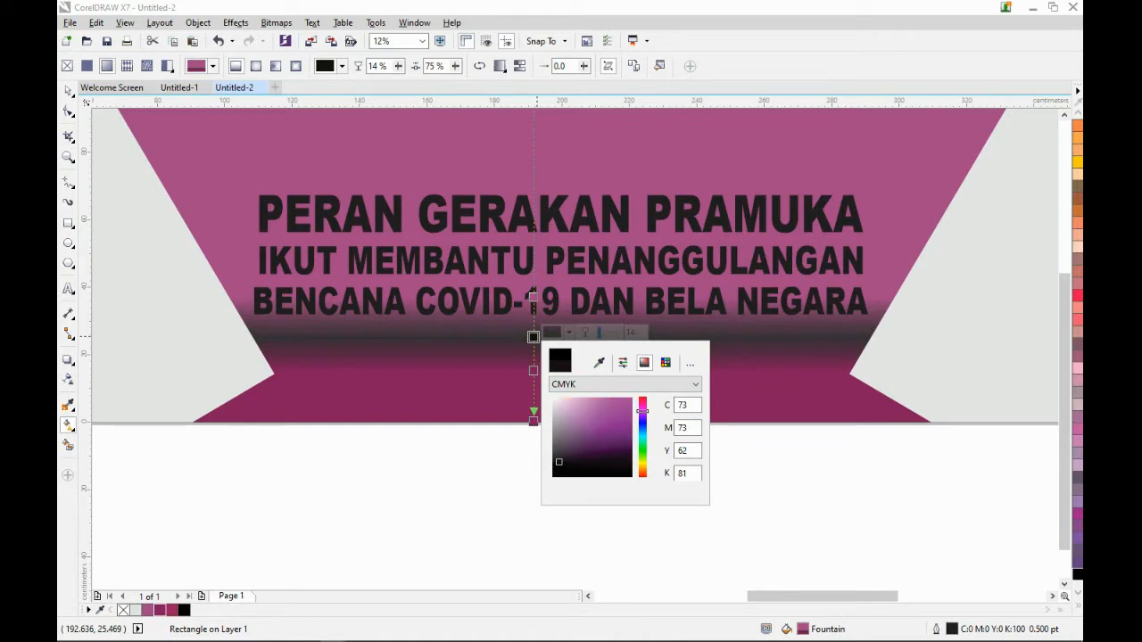
{"action": "left_click_drag", "start_coordinate": [559, 462], "coordinate": [626, 445]}
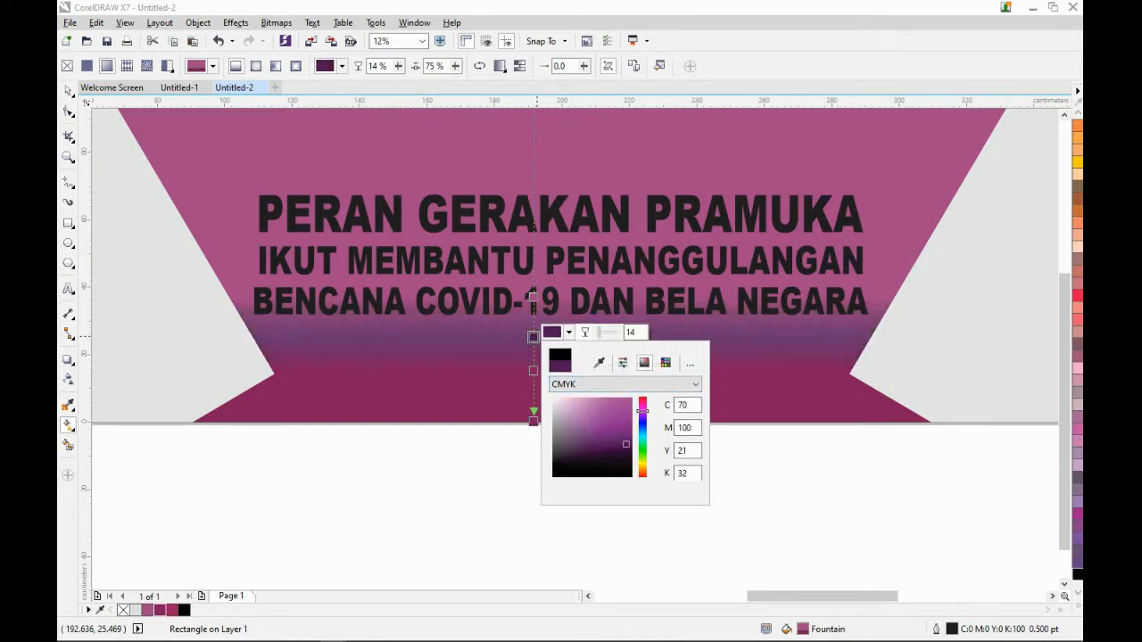
{"action": "left_click", "coordinate": [570, 333]}
{"action": "type", "text": "0"}
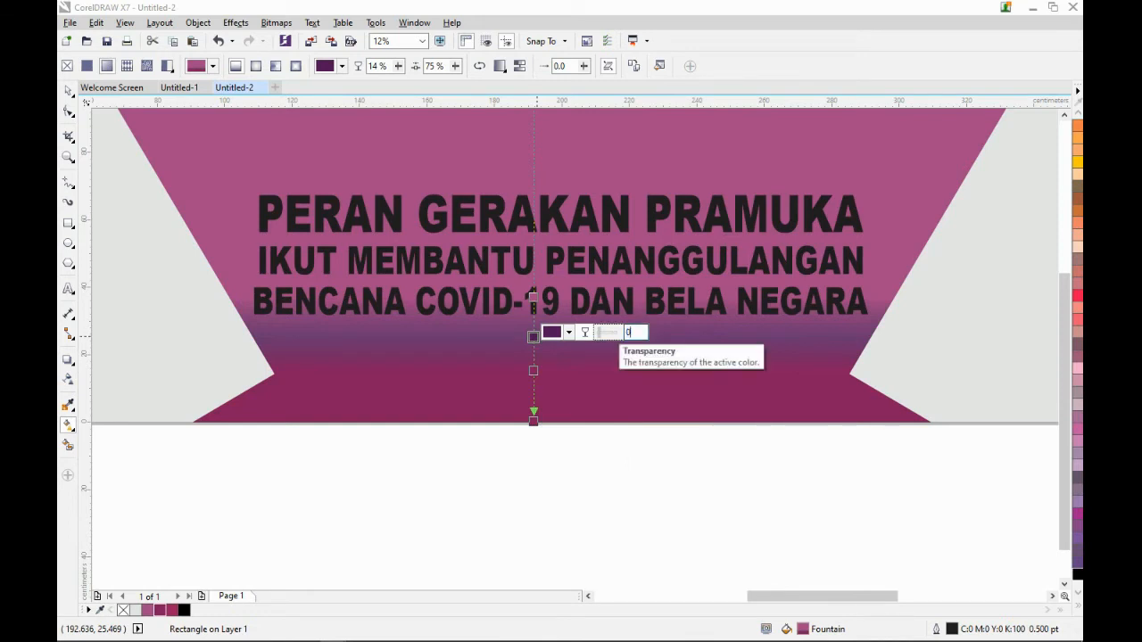
{"action": "key", "text": "Return"}
{"action": "key", "text": "space"}
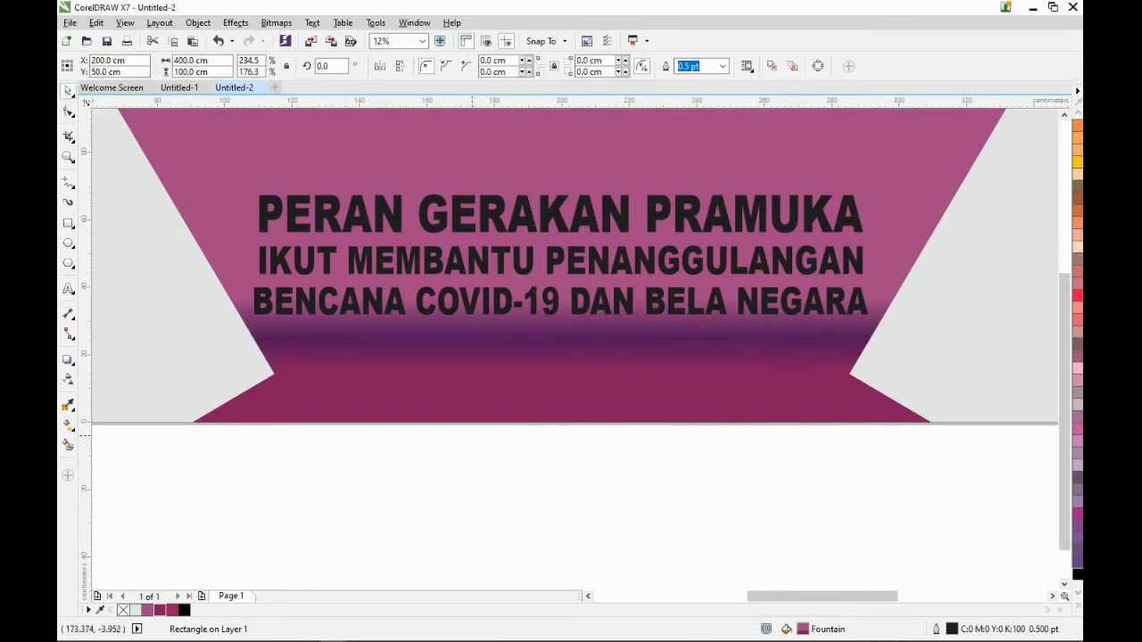
{"action": "key", "text": "Escape"}
Widen the text line "PERAN GERAKAN PRAMUKA" about its centre and stretch "IKUT MEMBANTU PENANGGULANGAN" to about 183 cm wide.
{"action": "scroll", "coordinate": [509, 320], "scroll_direction": "down", "scroll_amount": 1}
{"action": "left_click", "coordinate": [533, 269]}
{"action": "scroll", "coordinate": [685, 250], "scroll_direction": "up", "scroll_amount": 1}
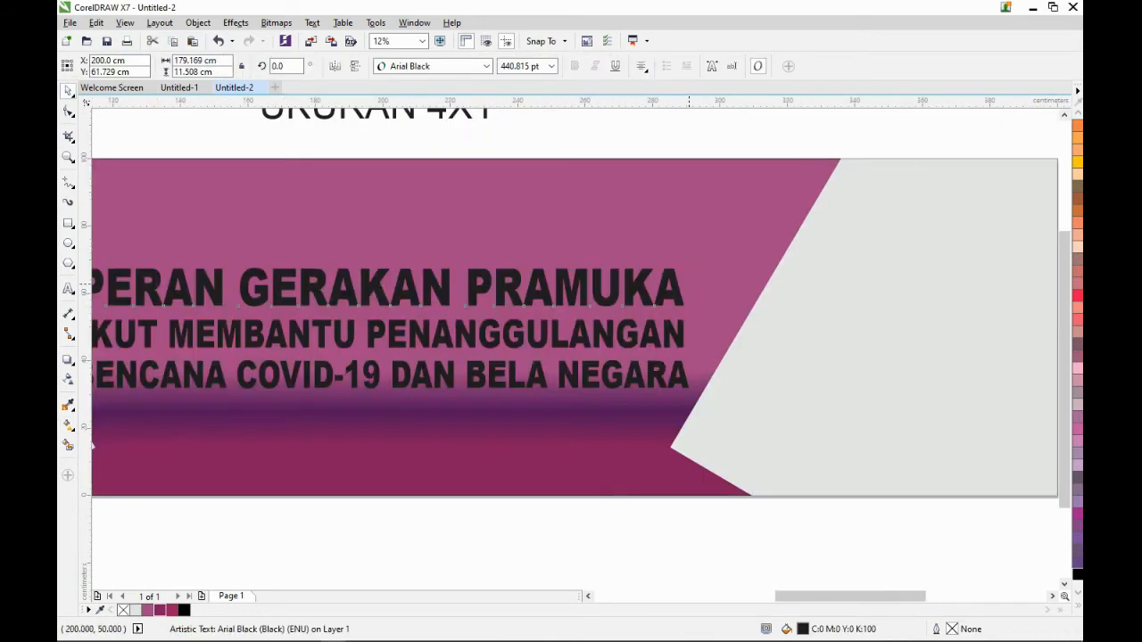
{"action": "left_click_drag", "start_coordinate": [688, 287], "coordinate": [718, 287]}
{"action": "left_click", "coordinate": [535, 335]}
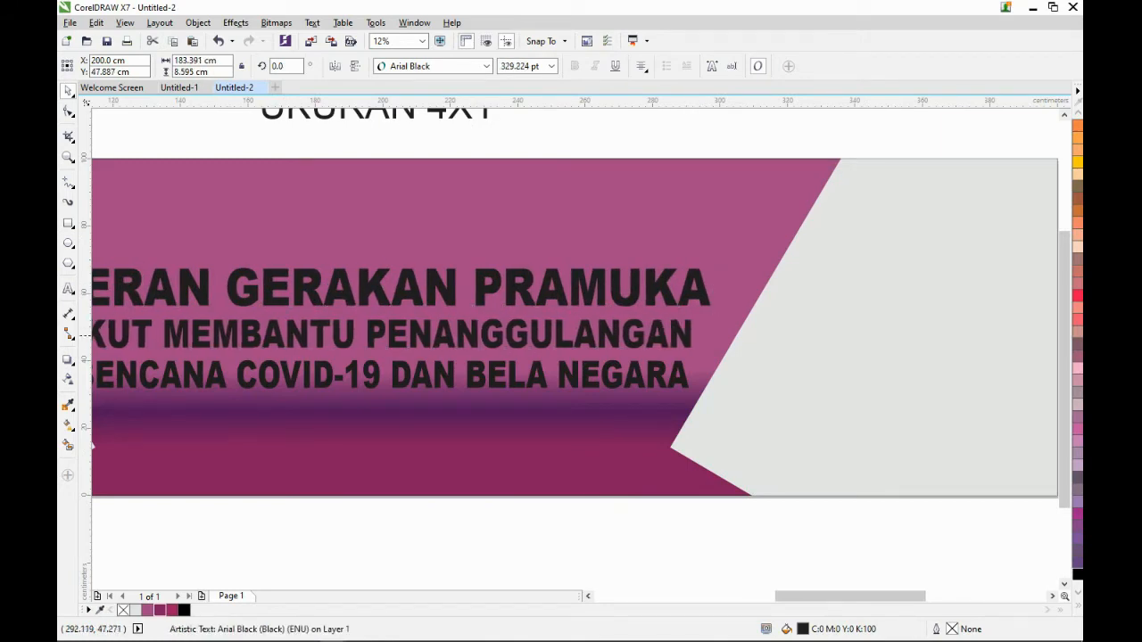
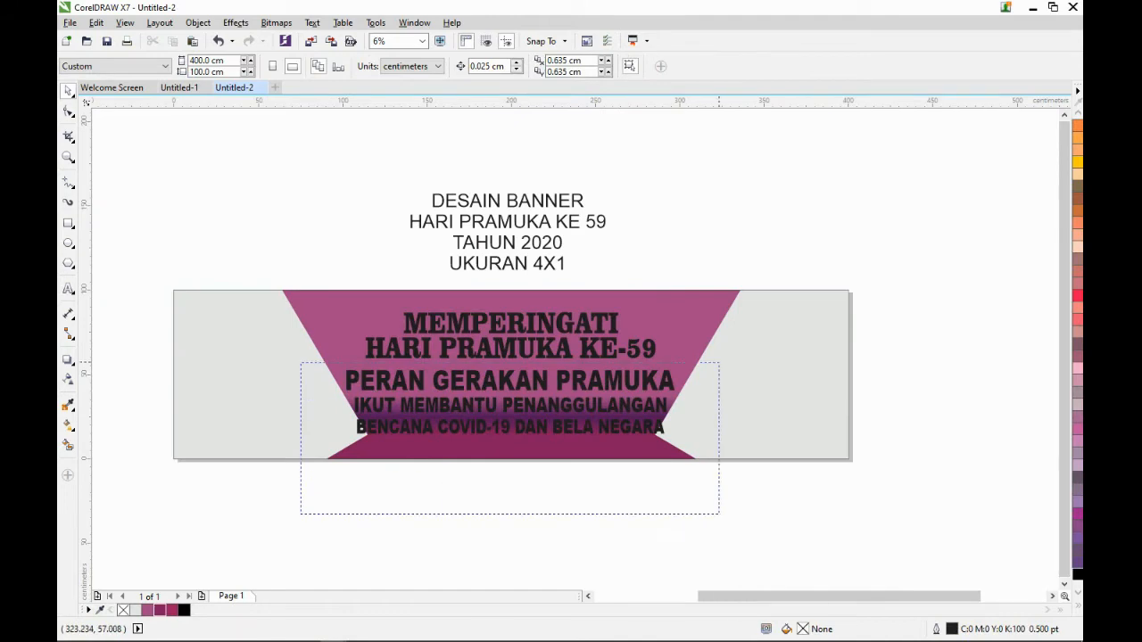
Start an import and browse to the LOGO folder on Local Disk (F:).
{"action": "key", "text": "Escape"}
{"action": "scroll", "coordinate": [614, 387], "scroll_direction": "down", "scroll_amount": 1}
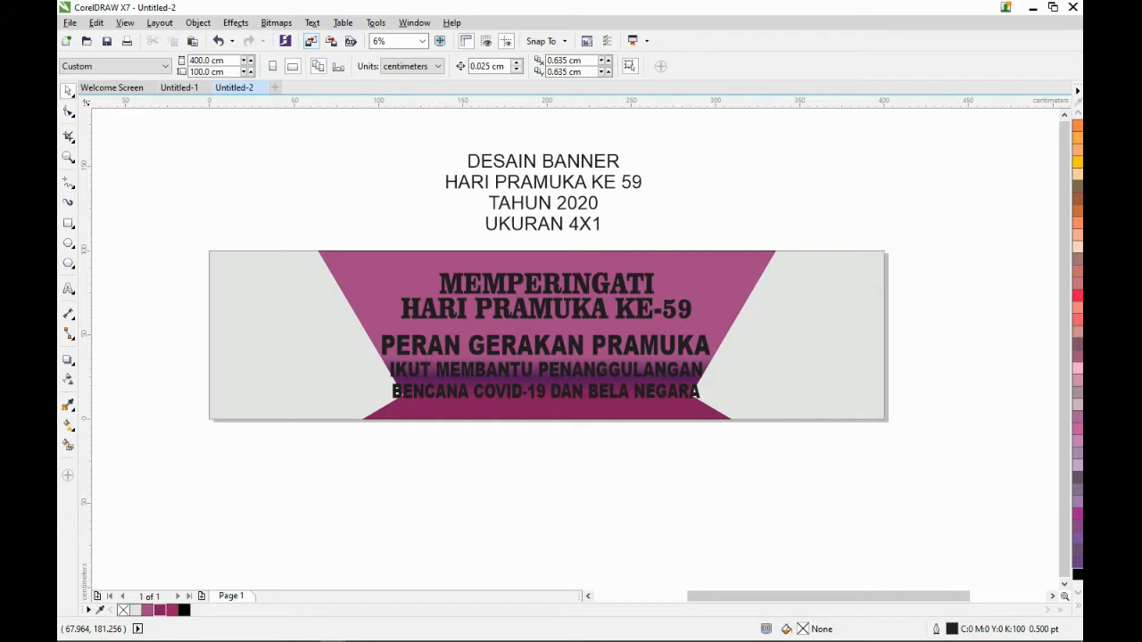
{"action": "key", "text": "ctrl+i"}
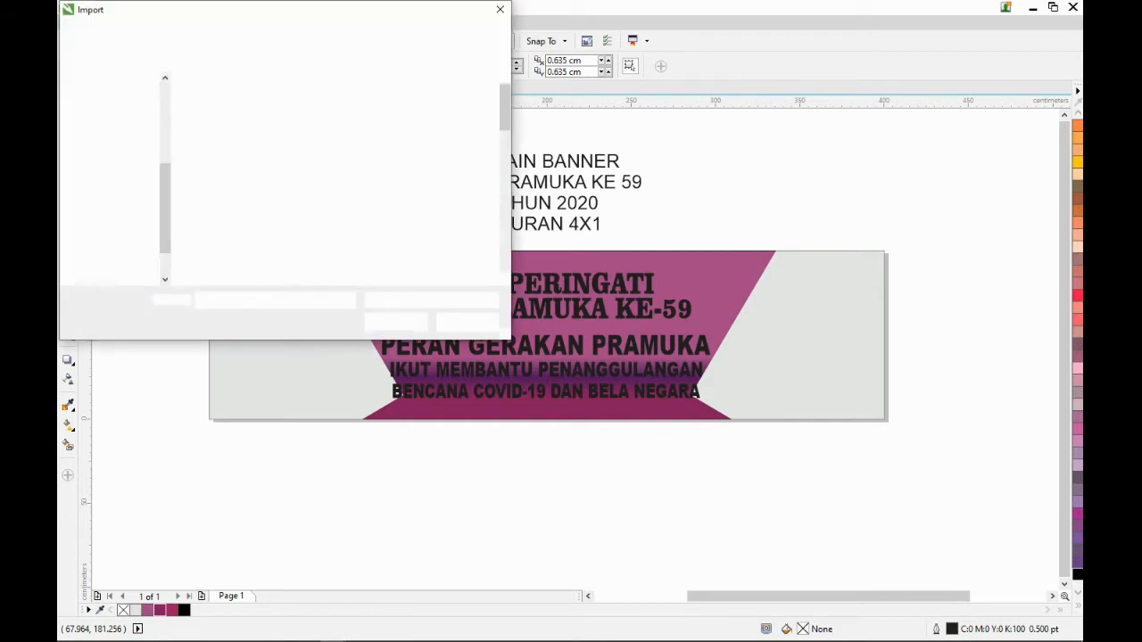
{"action": "mouse_move", "coordinate": [505, 107]}
{"action": "left_mouse_down"}
{"action": "mouse_move", "coordinate": [505, 127]}
{"action": "mouse_move", "coordinate": [505, 109]}
{"action": "left_mouse_up"}
{"action": "scroll", "coordinate": [116, 178], "scroll_direction": "down", "scroll_amount": 1}
{"action": "left_click", "coordinate": [123, 217]}
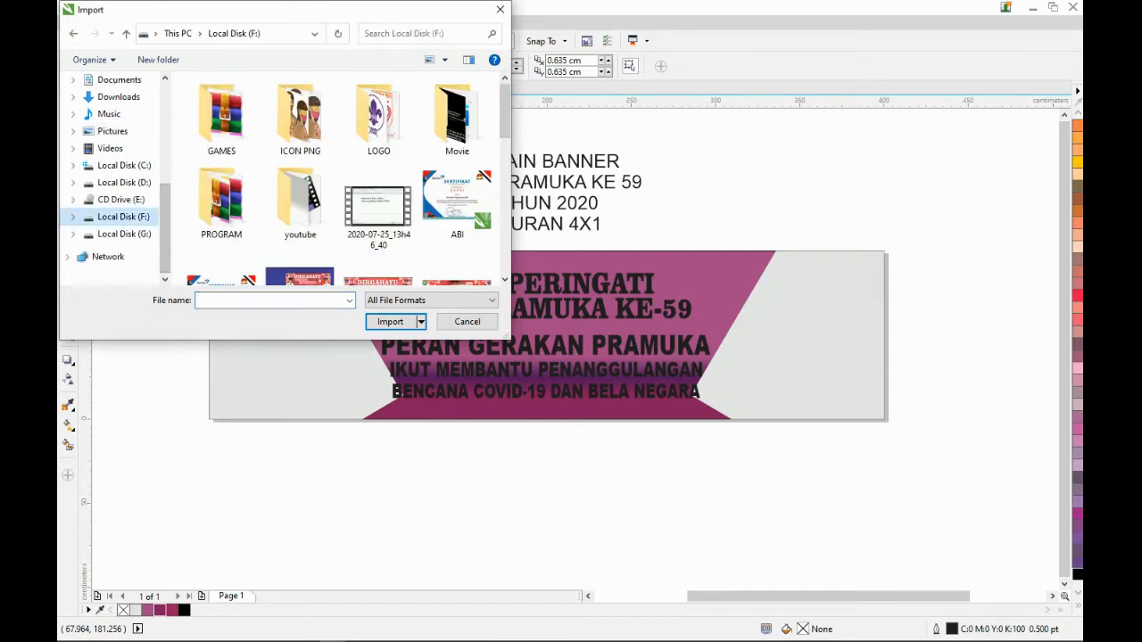
{"action": "double_click", "coordinate": [378, 116]}
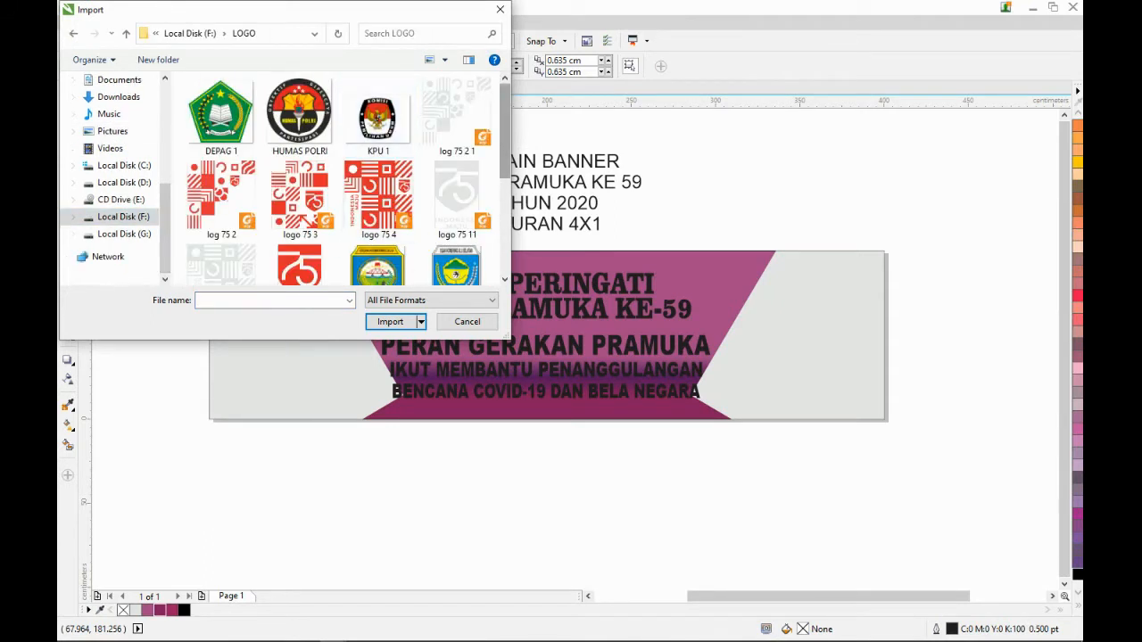
Import the files logo 75, PRAMUKA 1, PRAMUKA 2, PRAMUKA 3, PRAMUKA 4 and PRAMUKA 59 together.
{"action": "scroll", "coordinate": [378, 160], "scroll_direction": "down", "scroll_amount": 3}
{"action": "left_click", "coordinate": [378, 148]}
{"action": "left_click", "coordinate": [456, 148], "text": "ctrl"}
{"action": "scroll", "coordinate": [347, 179], "scroll_direction": "down", "scroll_amount": 1}
{"action": "left_click", "coordinate": [221, 219], "text": "ctrl"}
{"action": "left_click", "coordinate": [300, 219], "text": "ctrl"}
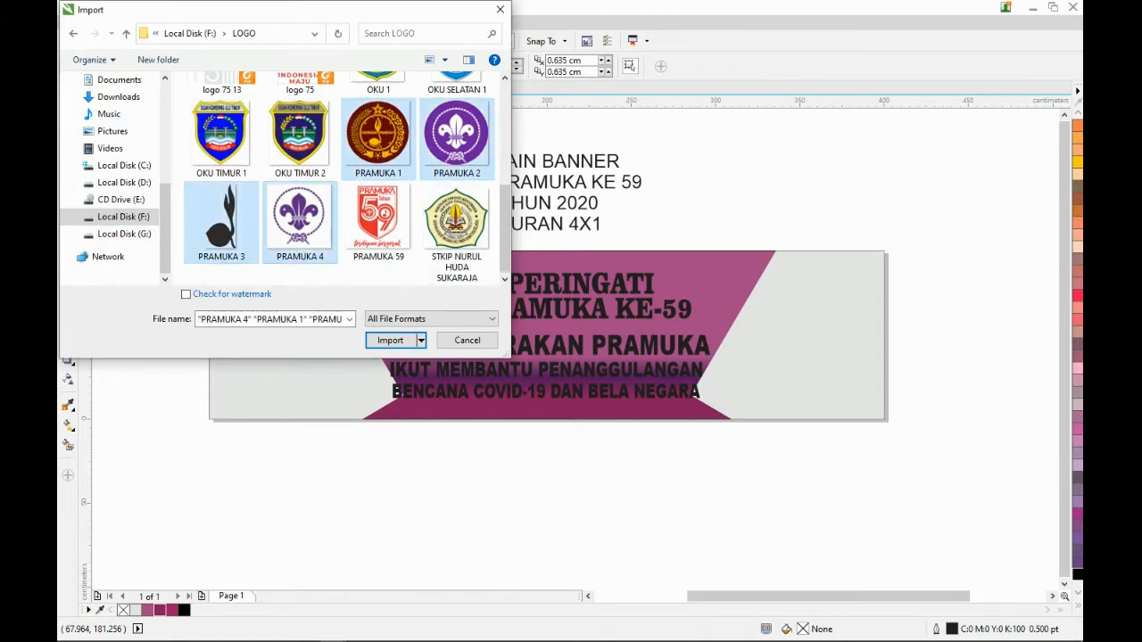
{"action": "left_click", "coordinate": [378, 219], "text": "ctrl"}
{"action": "scroll", "coordinate": [339, 178], "scroll_direction": "up", "scroll_amount": 3}
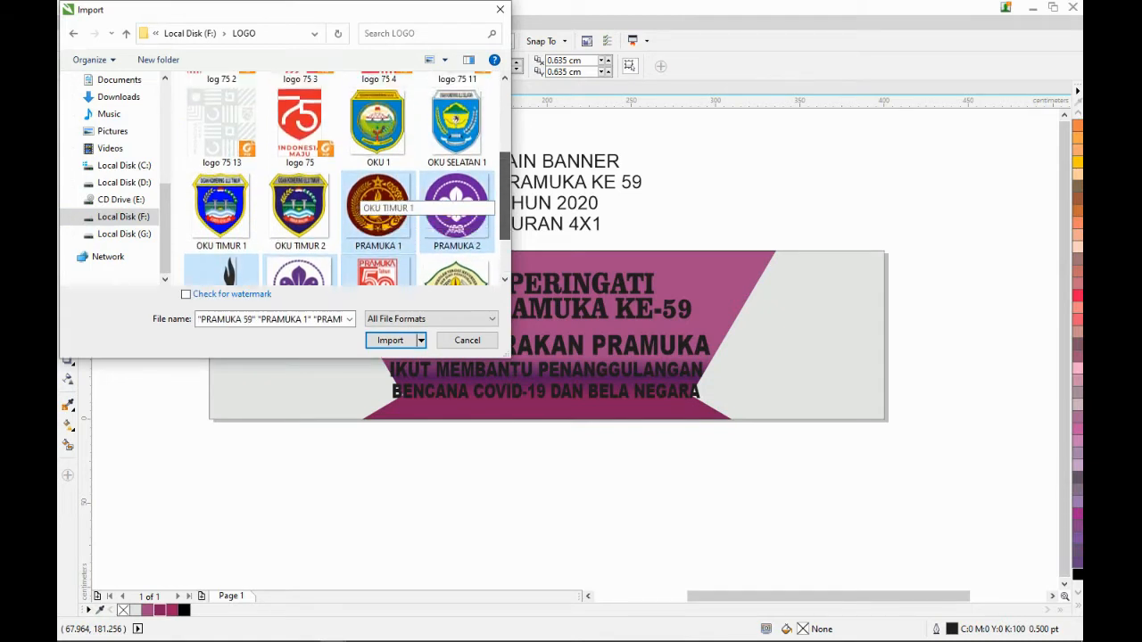
{"action": "left_click", "coordinate": [300, 223], "text": "ctrl"}
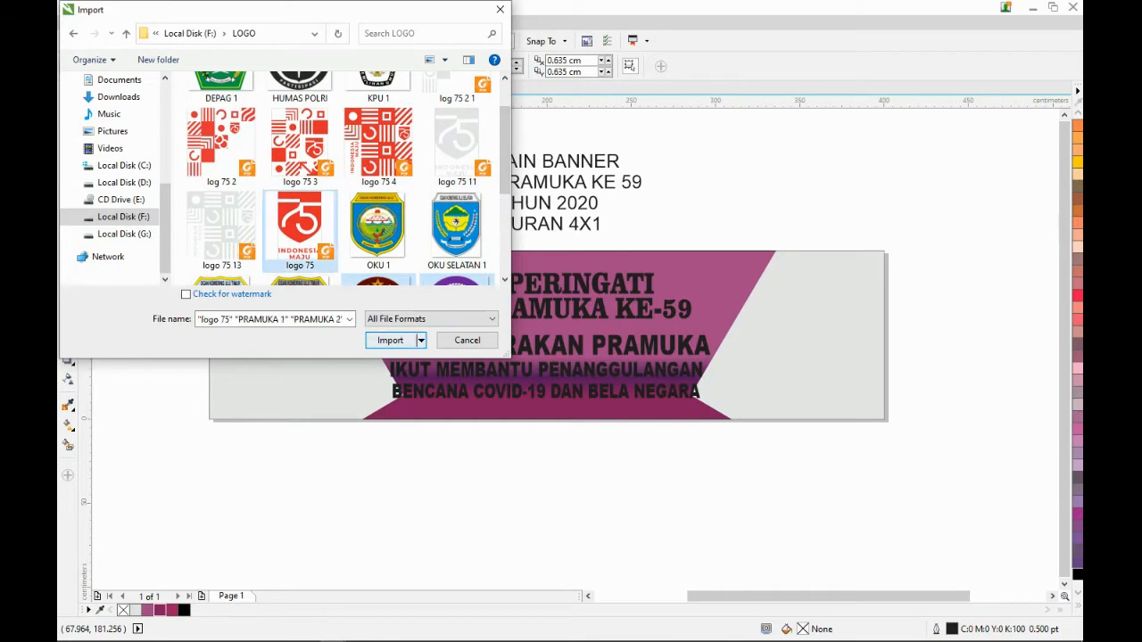
{"action": "key", "text": "Return"}
{"action": "key", "text": "Return"}
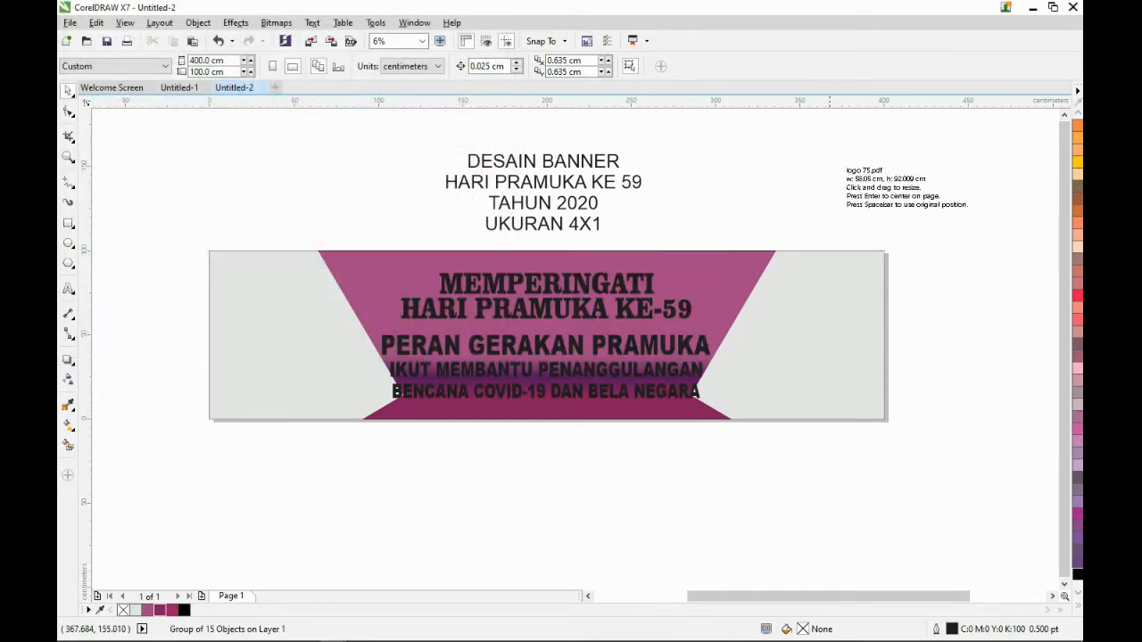
Place the imported logos one after another around the area above the banner's right end.
{"action": "left_click", "coordinate": [715, 134]}
{"action": "left_click", "coordinate": [821, 122]}
{"action": "left_click", "coordinate": [864, 125]}
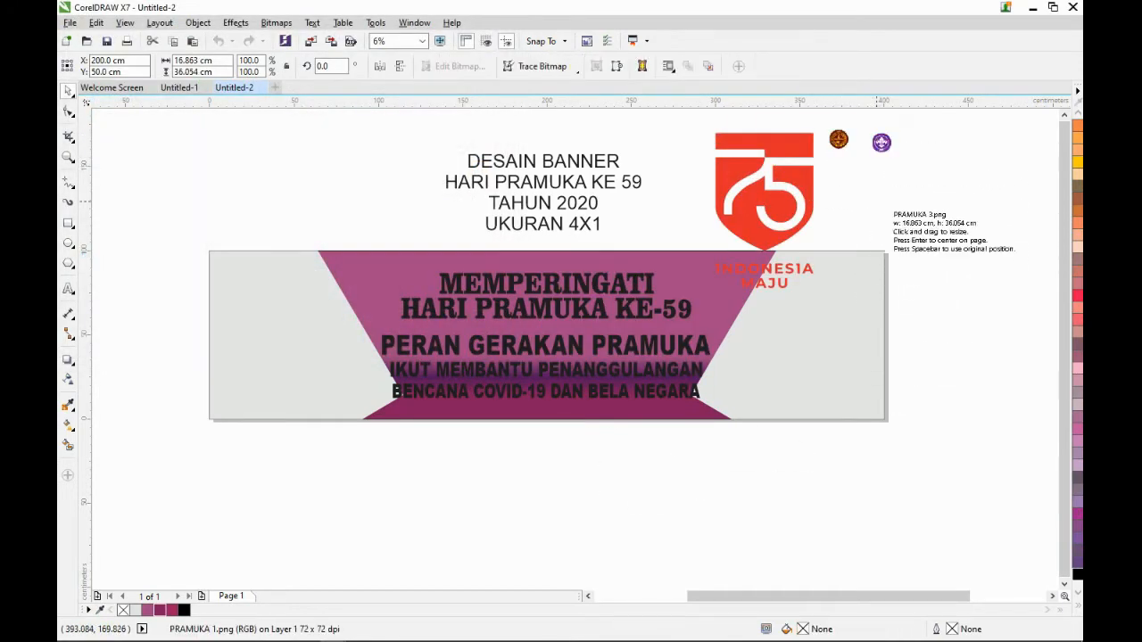
{"action": "left_click", "coordinate": [894, 123]}
{"action": "left_click", "coordinate": [856, 194]}
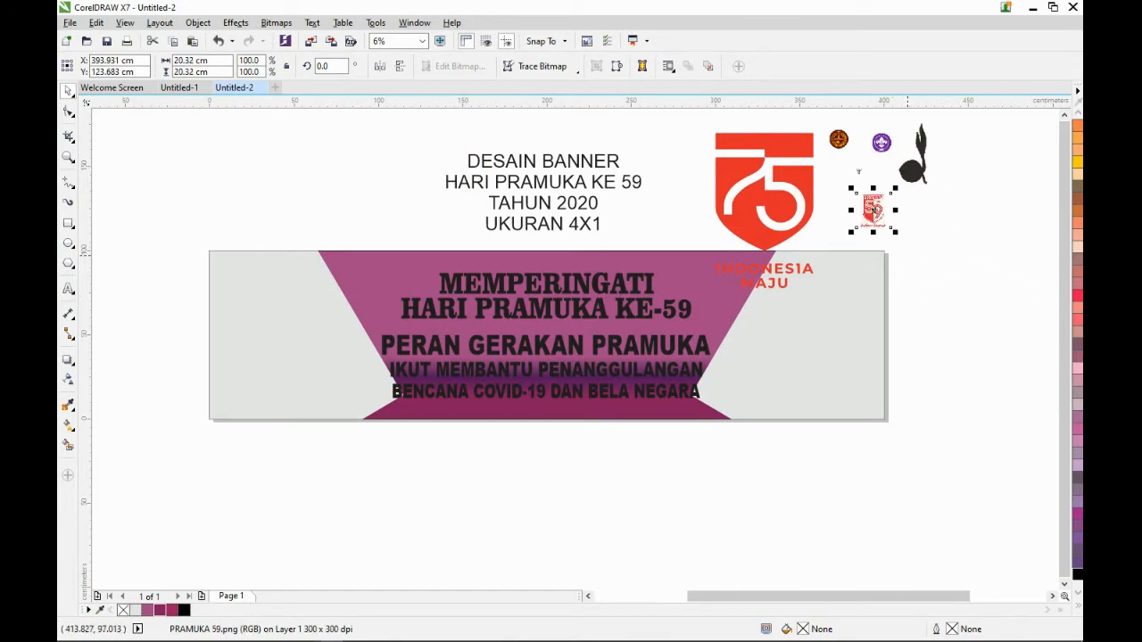
Move the PRAMUKA 59 logo onto the banner's right grey side, and group the 75 logo and place it on the left grey side.
{"action": "left_click_drag", "start_coordinate": [872, 208], "coordinate": [814, 345]}
{"action": "left_click_drag", "start_coordinate": [772, 197], "coordinate": [285, 333]}
{"action": "key", "text": "ctrl+z"}
{"action": "left_click_drag", "start_coordinate": [685, 123], "coordinate": [719, 211]}
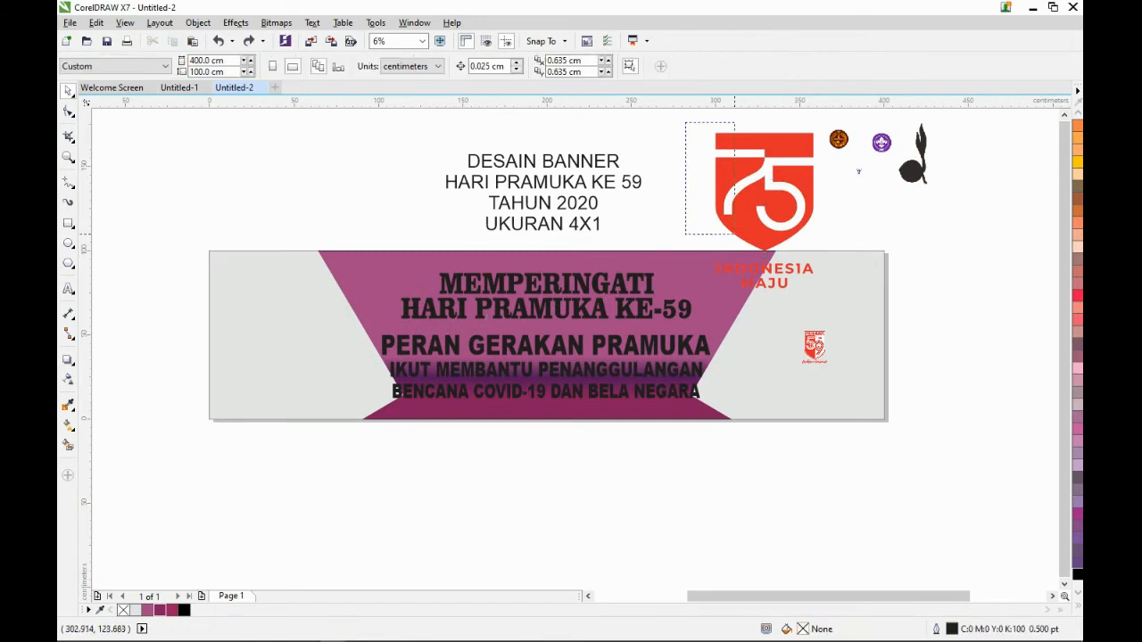
{"action": "left_click_drag", "start_coordinate": [824, 301], "coordinate": [824, 301]}
{"action": "key", "text": "ctrl+g"}
{"action": "left_click_drag", "start_coordinate": [771, 205], "coordinate": [276, 336]}
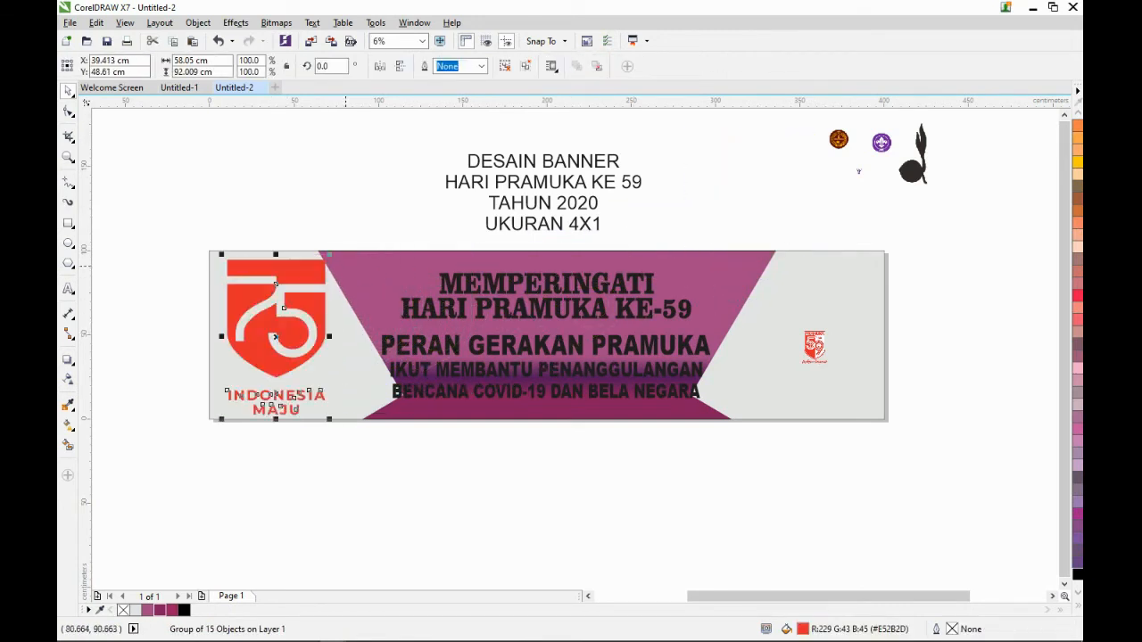
Scale the 75 logo down about its centre and adjust its position within the banner's left grey side.
{"action": "left_click_drag", "start_coordinate": [329, 254], "coordinate": [311, 282]}
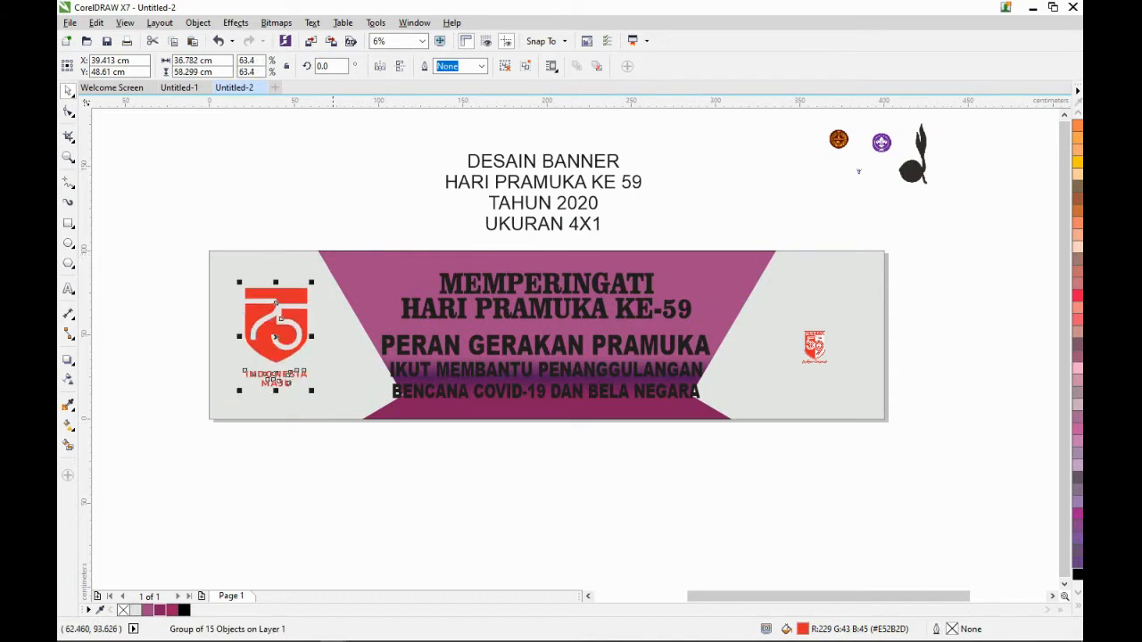
{"action": "scroll", "coordinate": [193, 316], "scroll_direction": "up", "scroll_amount": 2}
{"action": "left_click_drag", "start_coordinate": [425, 252], "coordinate": [431, 240]}
{"action": "left_click_drag", "start_coordinate": [398, 300], "coordinate": [387, 300]}
{"action": "scroll", "coordinate": [380, 300], "scroll_direction": "down", "scroll_amount": 1}
{"action": "left_click", "coordinate": [254, 278]}
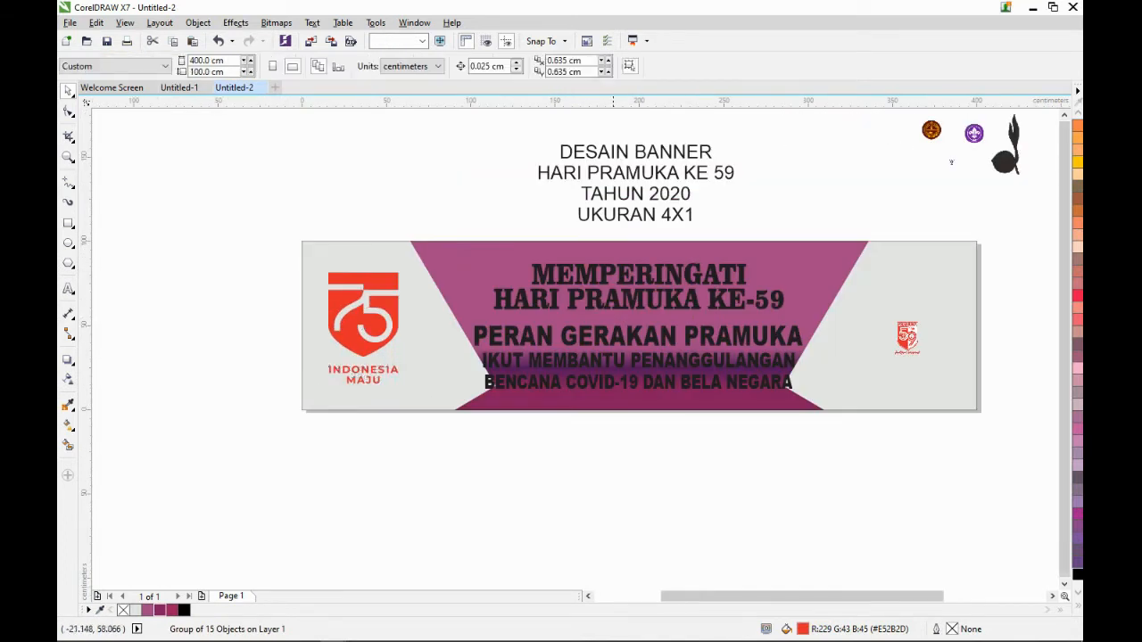
Enlarge the PRAMUKA 59 logo to about 78 cm square and centre it on the banner's right grey side.
{"action": "left_click_drag", "start_coordinate": [888, 363], "coordinate": [868, 370]}
{"action": "left_click_drag", "start_coordinate": [930, 314], "coordinate": [961, 284]}
{"action": "left_click_drag", "start_coordinate": [928, 321], "coordinate": [931, 311]}
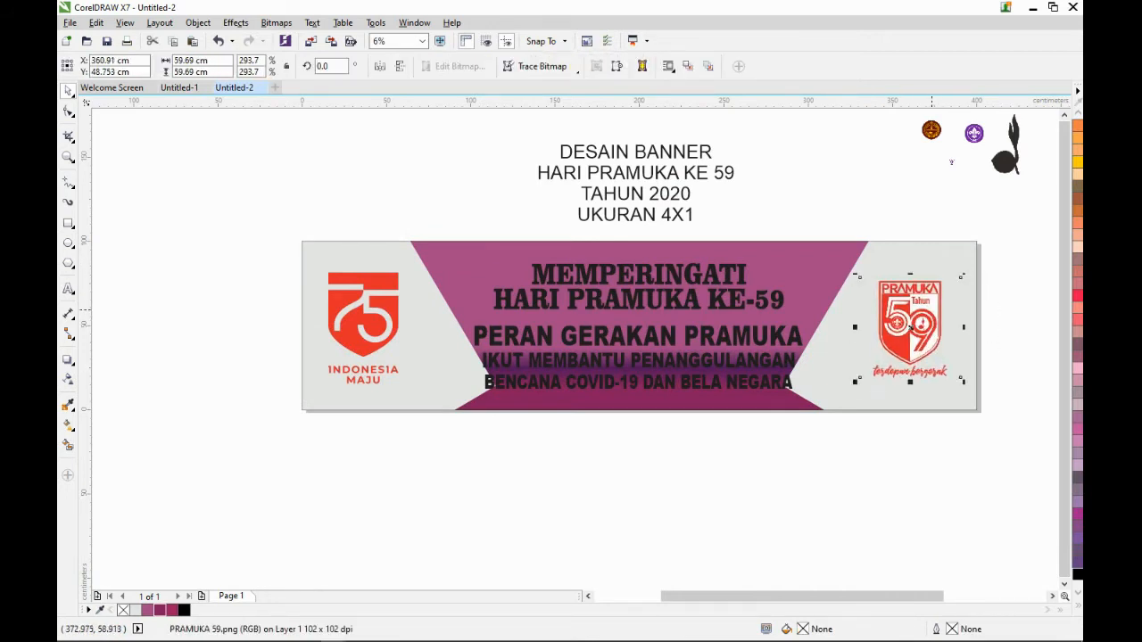
{"action": "left_click_drag", "start_coordinate": [854, 273], "coordinate": [845, 265]}
{"action": "scroll", "coordinate": [892, 265], "scroll_direction": "down", "scroll_amount": 1}
{"action": "scroll", "coordinate": [898, 263], "scroll_direction": "up", "scroll_amount": 1}
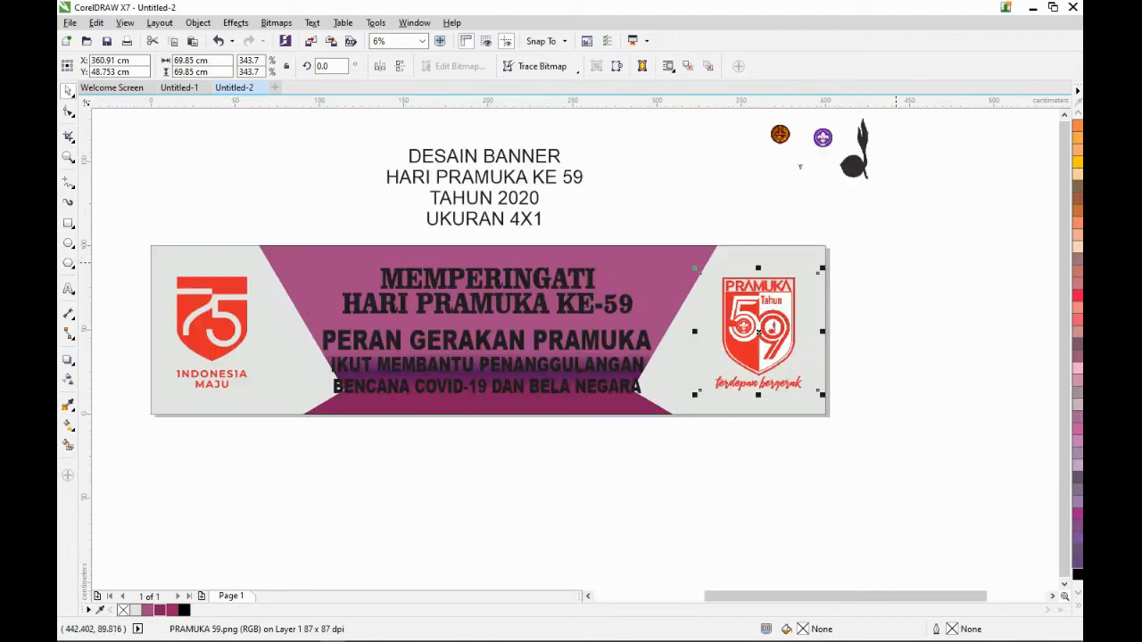
{"action": "left_click_drag", "start_coordinate": [694, 268], "coordinate": [687, 261]}
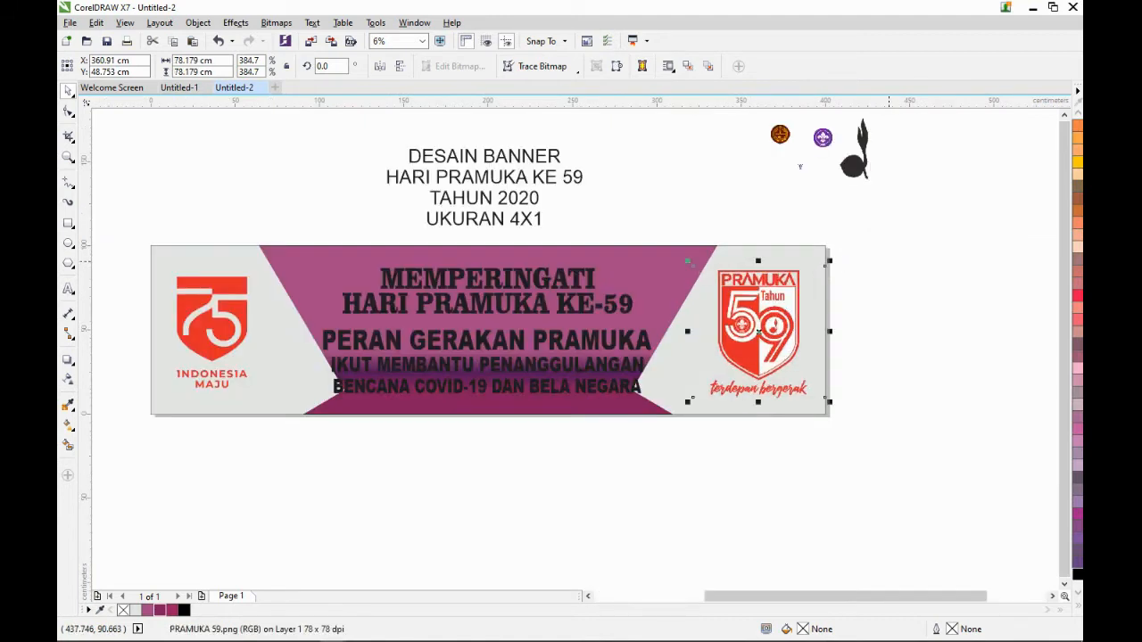
Enlarge the 75 logo about its centre to nearly match the height of the PRAMUKA 59 logo.
{"action": "left_click", "coordinate": [888, 261]}
{"action": "left_click_drag", "start_coordinate": [266, 247], "coordinate": [259, 261]}
{"action": "left_click", "coordinate": [451, 229]}
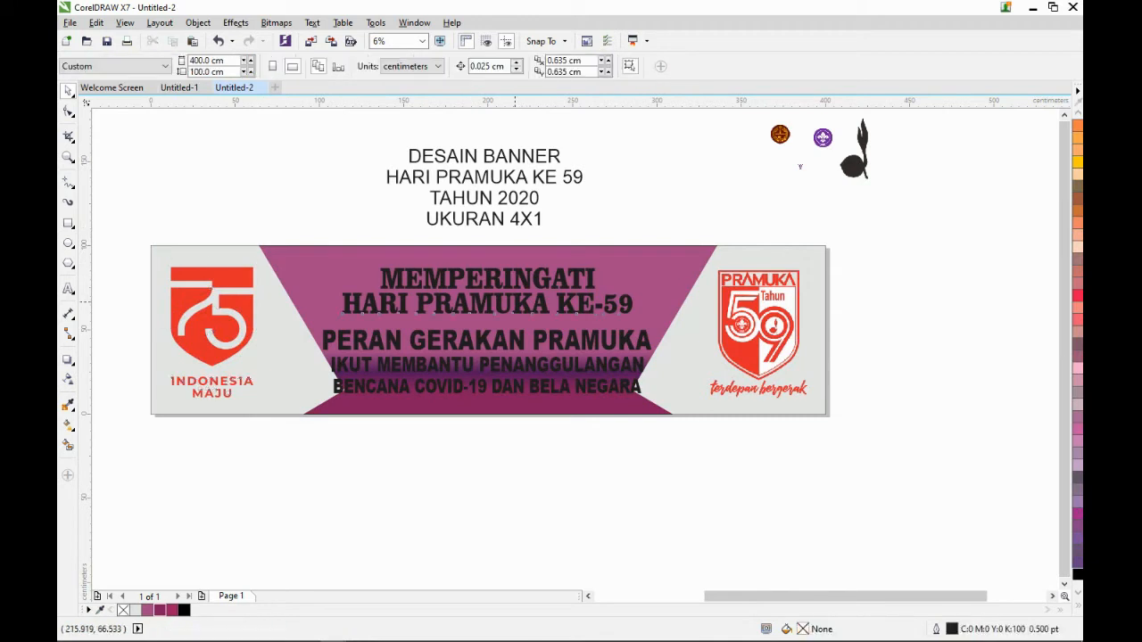
Widen the text line "HARI PRAMUKA KE-59" about its centre.
{"action": "left_click", "coordinate": [511, 310]}
{"action": "scroll", "coordinate": [511, 309], "scroll_direction": "up", "scroll_amount": 1}
{"action": "double_click", "coordinate": [523, 303]}
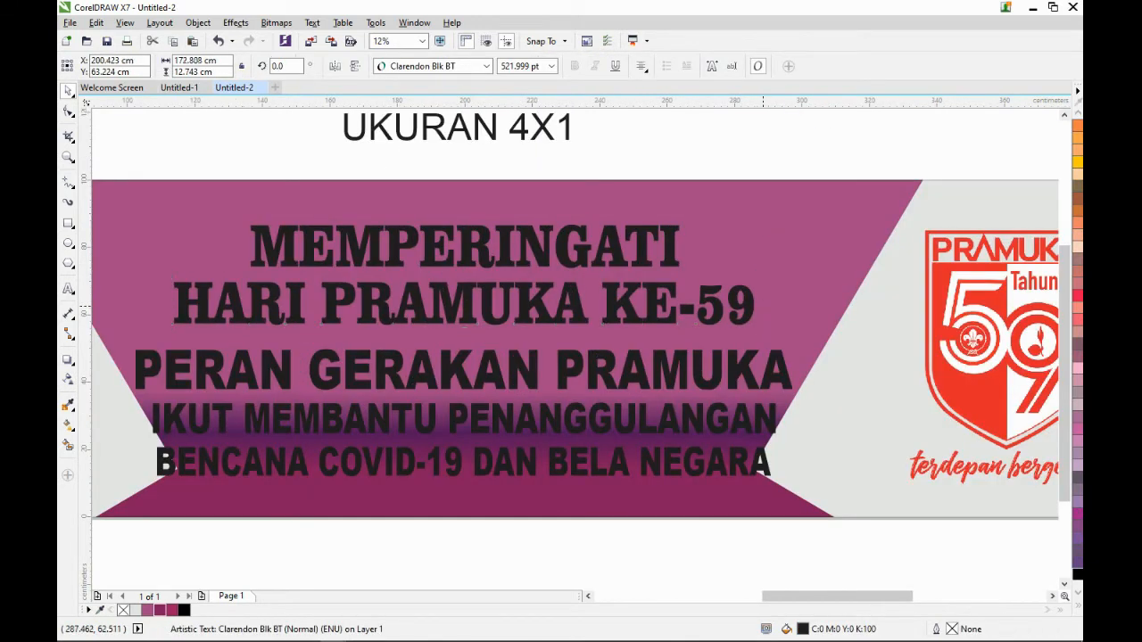
{"action": "left_click_drag", "start_coordinate": [760, 304], "coordinate": [809, 304]}
Set the "MEMPERINGATI" line in Freehand521 BT and change it to sentence case.
{"action": "left_click", "coordinate": [419, 246]}
{"action": "left_click", "coordinate": [486, 66]}
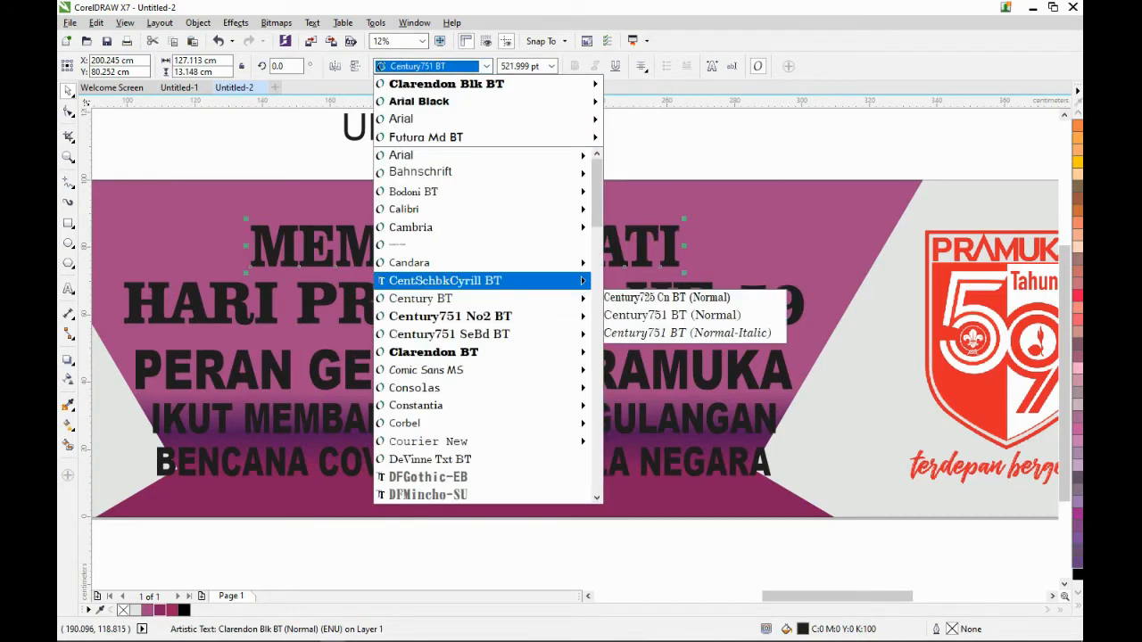
{"action": "scroll", "coordinate": [482, 375], "scroll_direction": "down", "scroll_amount": 5}
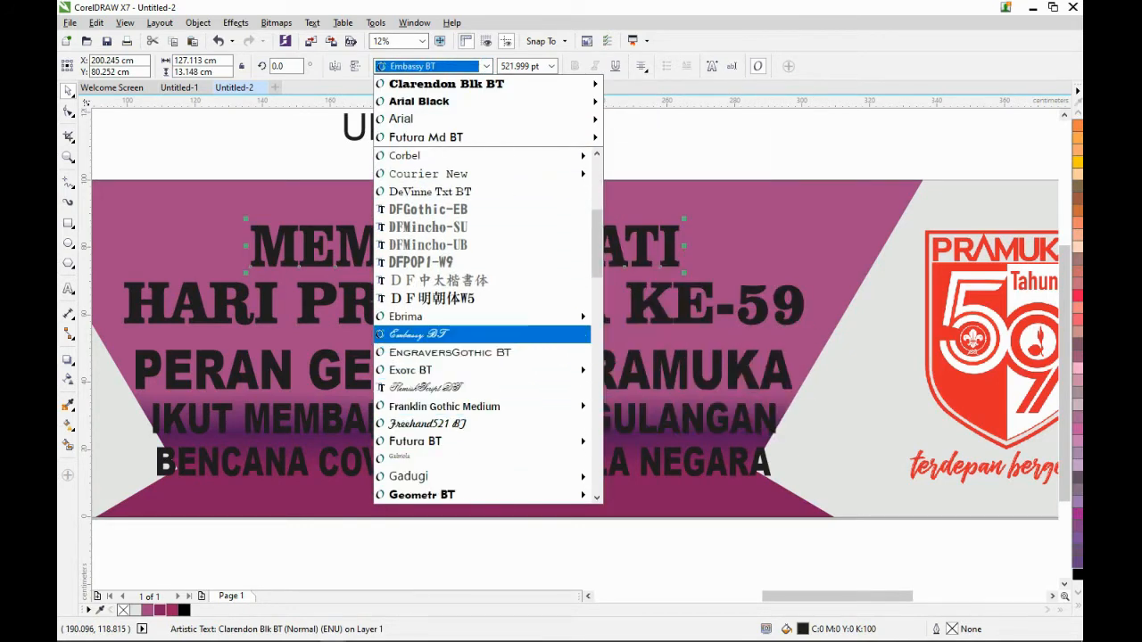
{"action": "left_click", "coordinate": [427, 424]}
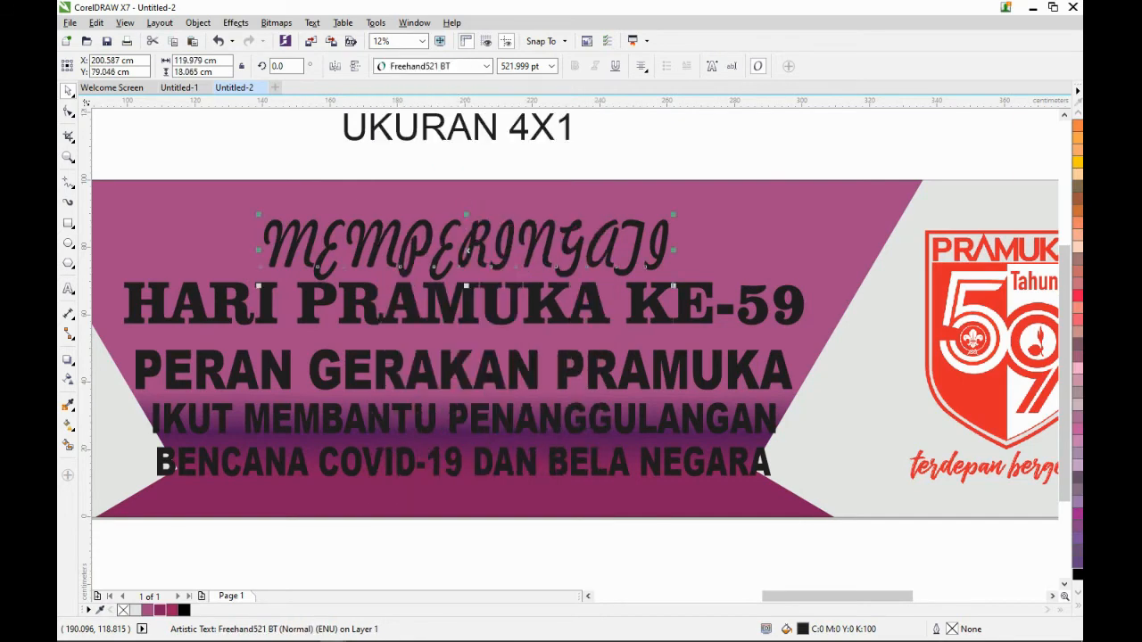
{"action": "left_click", "coordinate": [313, 22]}
{"action": "left_click", "coordinate": [351, 366]}
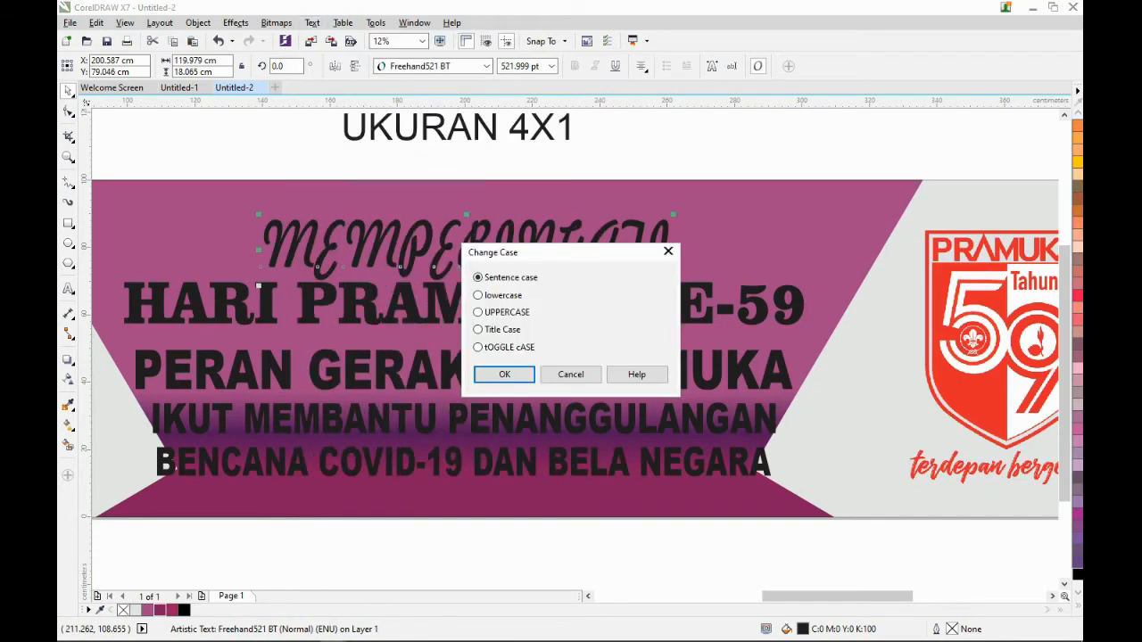
{"action": "left_click", "coordinate": [505, 374]}
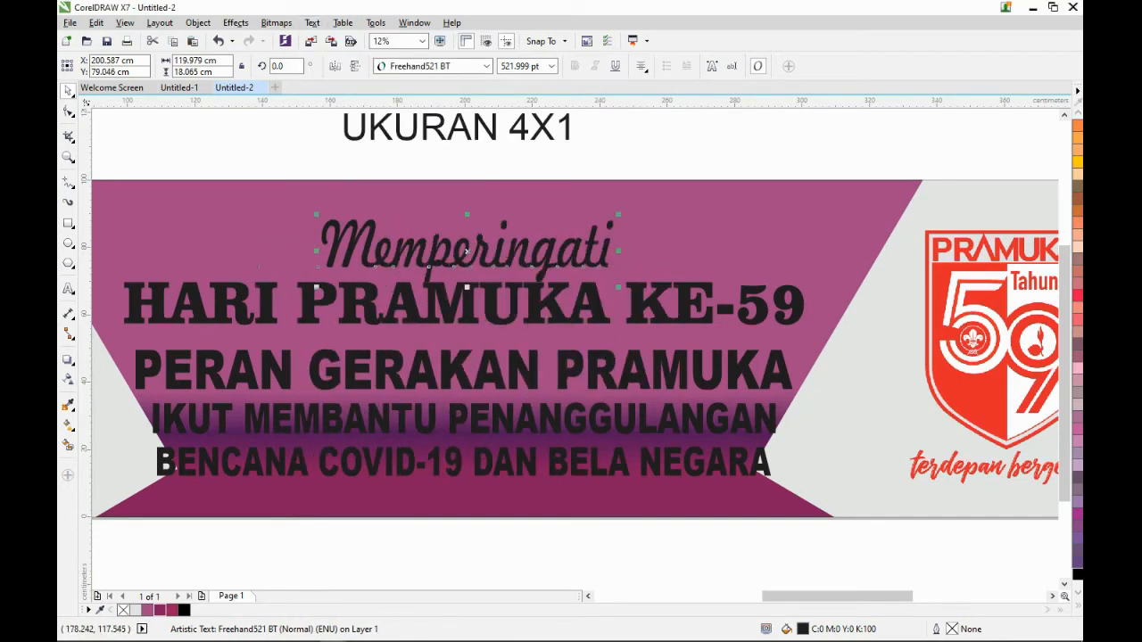
Try the fonts Gabriola, Kaufmann BT and MV Boli on the "Memperingati" line.
{"action": "left_click", "coordinate": [486, 66]}
{"action": "scroll", "coordinate": [446, 339], "scroll_direction": "down", "scroll_amount": 3}
{"action": "left_click", "coordinate": [398, 313]}
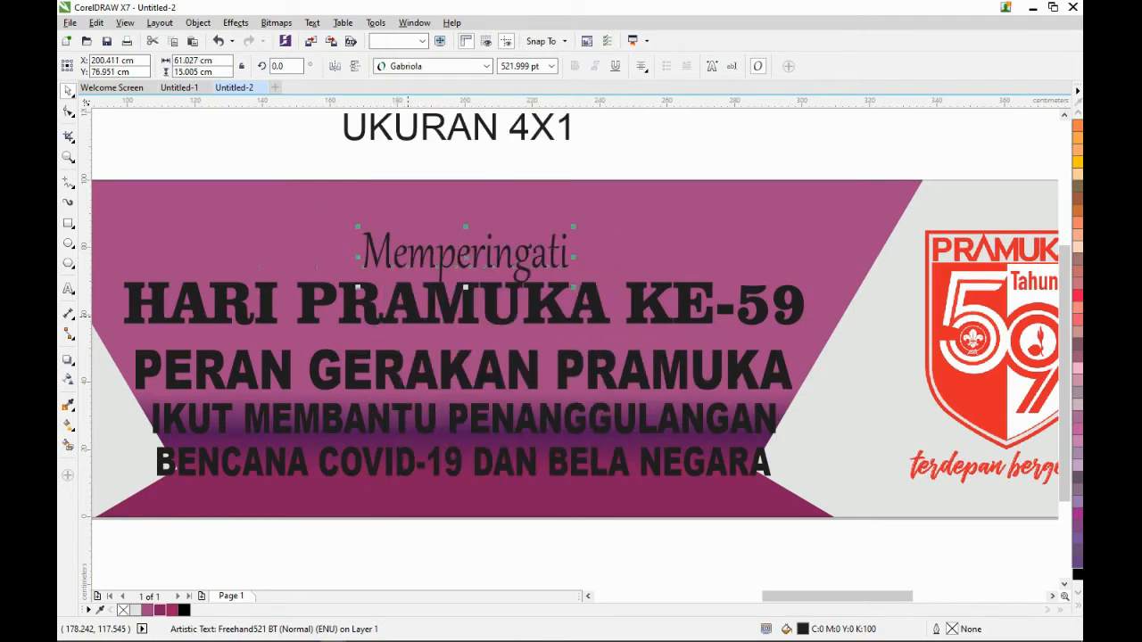
{"action": "left_click", "coordinate": [486, 66]}
{"action": "scroll", "coordinate": [482, 339], "scroll_direction": "down", "scroll_amount": 4}
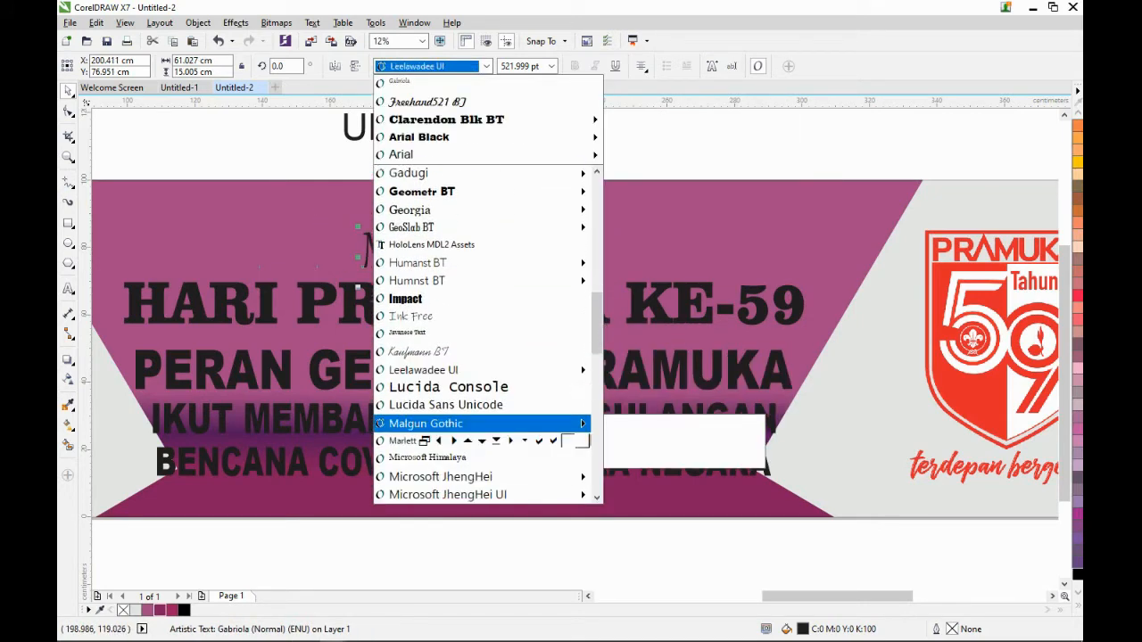
{"action": "left_click", "coordinate": [410, 298]}
{"action": "left_click", "coordinate": [486, 66]}
{"action": "scroll", "coordinate": [446, 369], "scroll_direction": "down", "scroll_amount": 4}
{"action": "scroll", "coordinate": [446, 368], "scroll_direction": "down", "scroll_amount": 3}
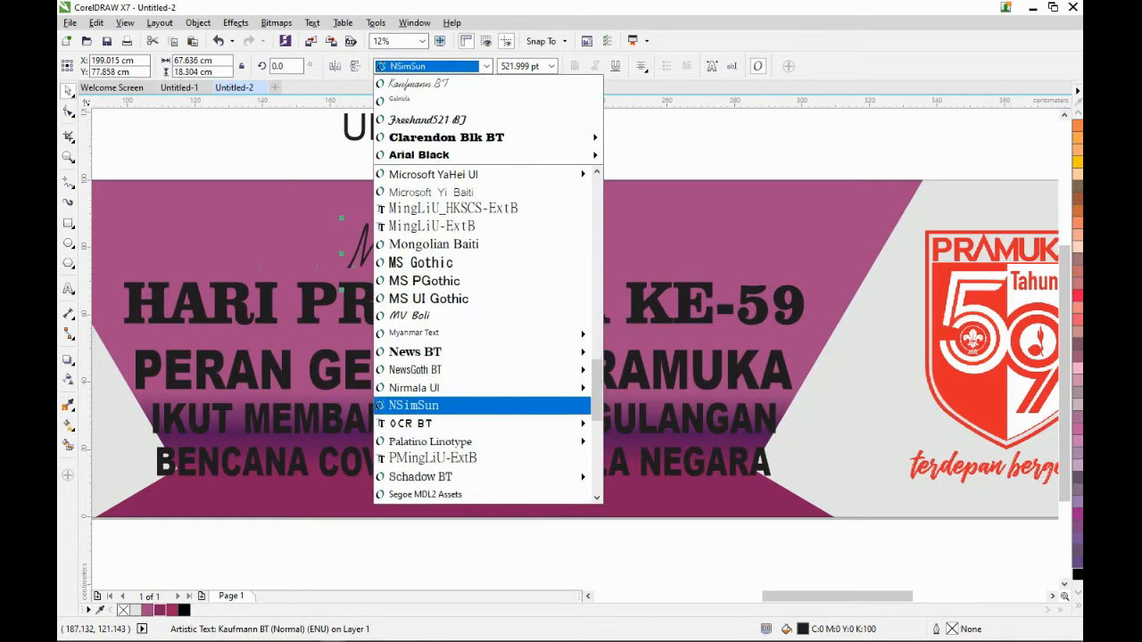
{"action": "left_click", "coordinate": [428, 315]}
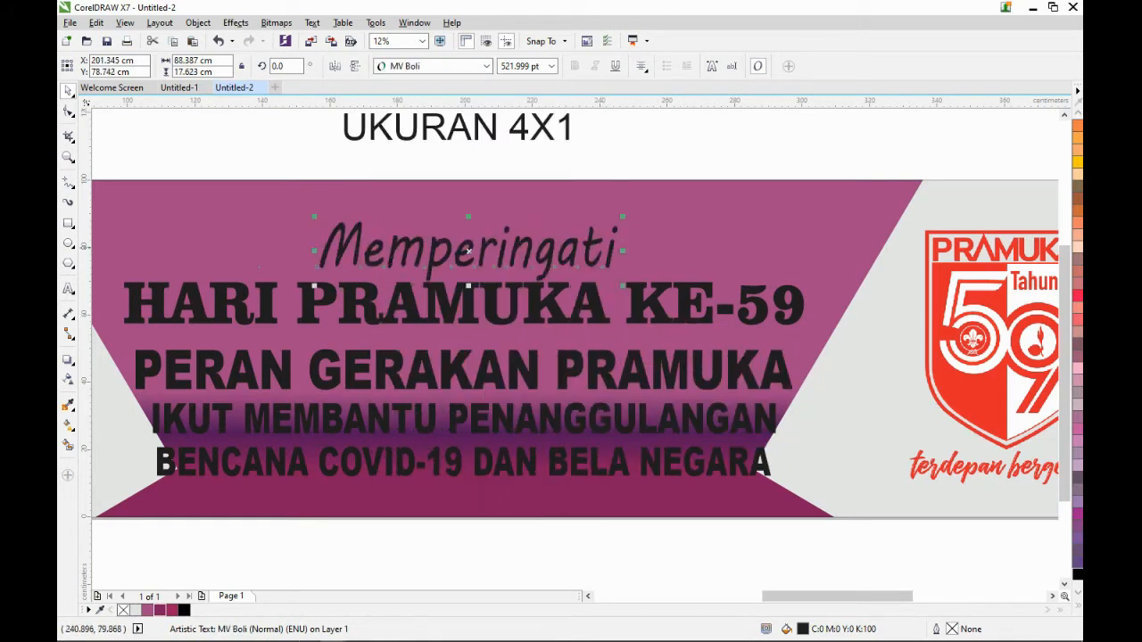
Delete the "Memperingati" text line from the banner.
{"action": "scroll", "coordinate": [605, 250], "scroll_direction": "down", "scroll_amount": 1}
{"action": "scroll", "coordinate": [604, 250], "scroll_direction": "up", "scroll_amount": 1}
{"action": "scroll", "coordinate": [604, 250], "scroll_direction": "down", "scroll_amount": 1}
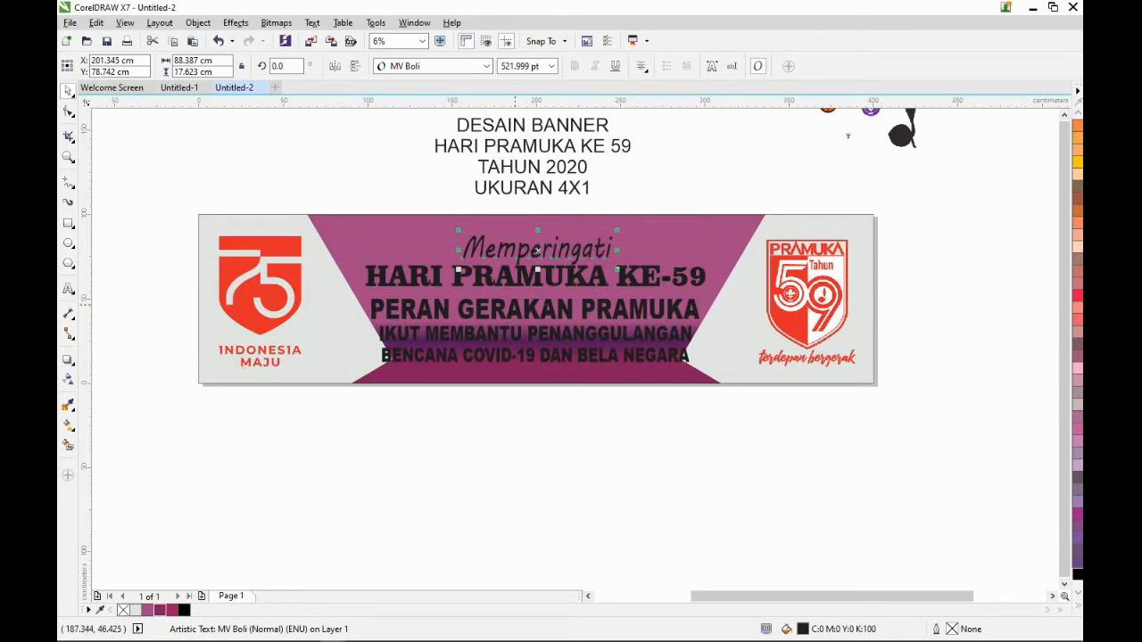
{"action": "left_click_drag", "start_coordinate": [538, 252], "coordinate": [538, 249]}
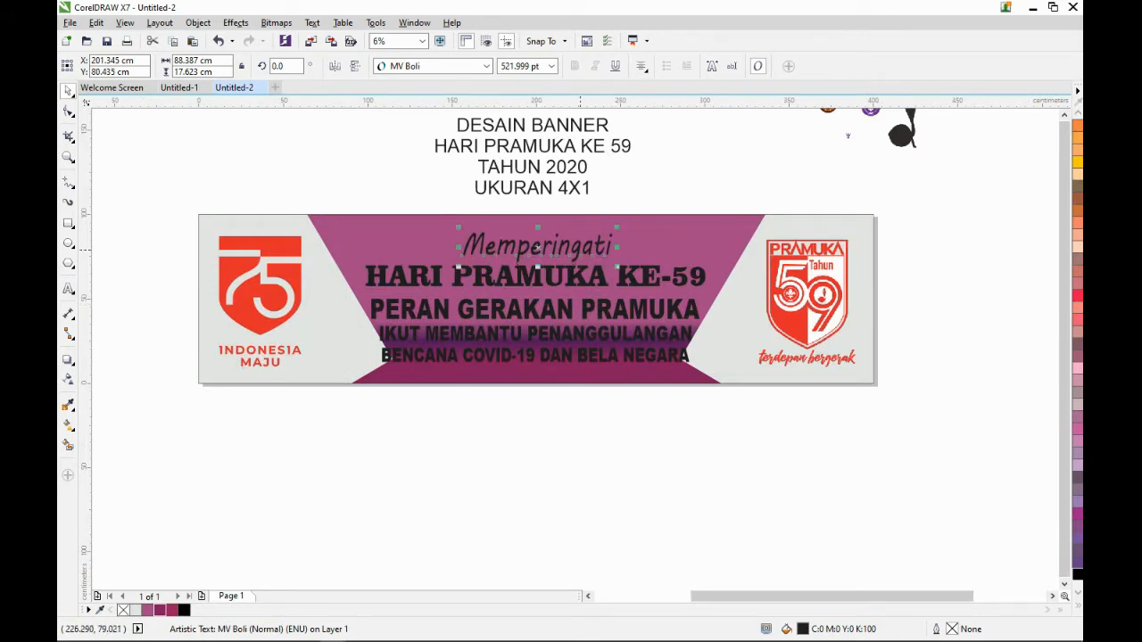
{"action": "key", "text": "Delete"}
Enlarge the text line "HARI PRAMUKA KE-59" to about 236 cm wide, centred on the banner.
{"action": "left_click_drag", "start_coordinate": [597, 273], "coordinate": [536, 288]}
{"action": "scroll", "coordinate": [537, 294], "scroll_direction": "up", "scroll_amount": 1}
{"action": "left_click_drag", "start_coordinate": [878, 260], "coordinate": [936, 251]}
{"action": "scroll", "coordinate": [795, 246], "scroll_direction": "down", "scroll_amount": 1}
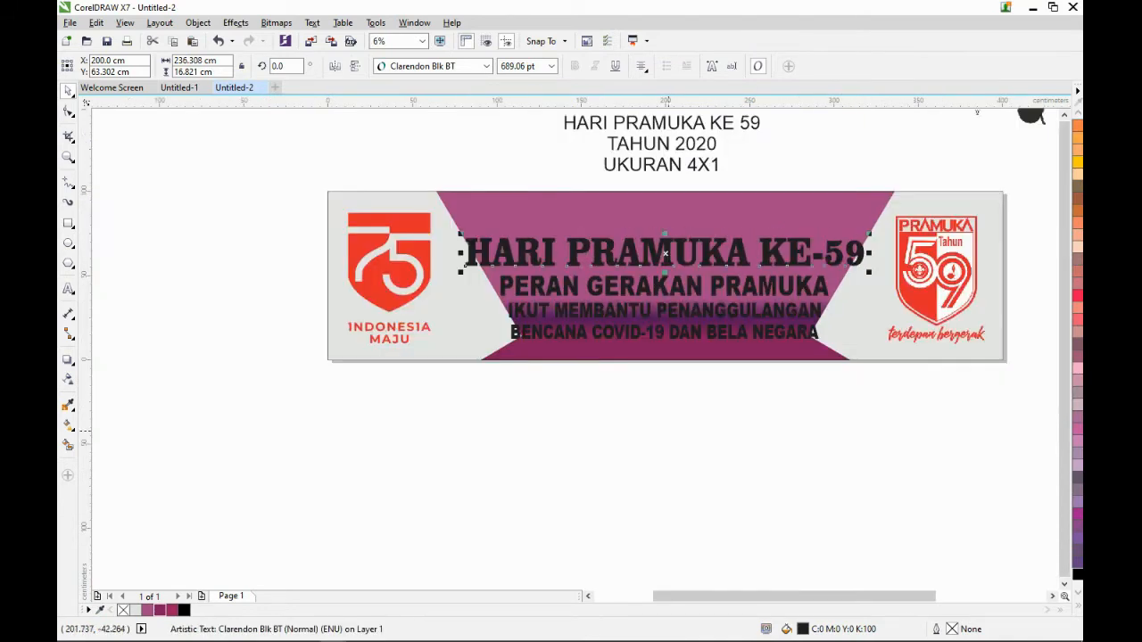
Scale the four text lines together to about 209 cm wide and move them up slightly.
{"action": "left_click_drag", "start_coordinate": [438, 435], "coordinate": [806, 275]}
{"action": "scroll", "coordinate": [869, 241], "scroll_direction": "up", "scroll_amount": 1}
{"action": "scroll", "coordinate": [790, 274], "scroll_direction": "down", "scroll_amount": 1}
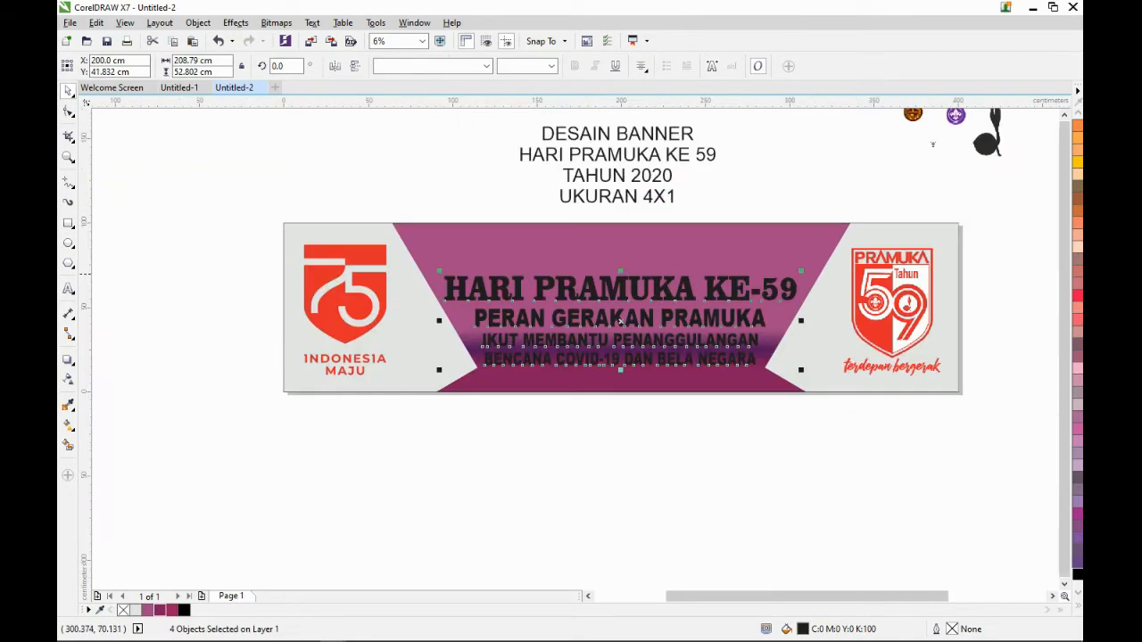
{"action": "scroll", "coordinate": [724, 305], "scroll_direction": "up", "scroll_amount": 1}
{"action": "left_click_drag", "start_coordinate": [717, 280], "coordinate": [717, 267]}
{"action": "scroll", "coordinate": [716, 263], "scroll_direction": "down", "scroll_amount": 1}
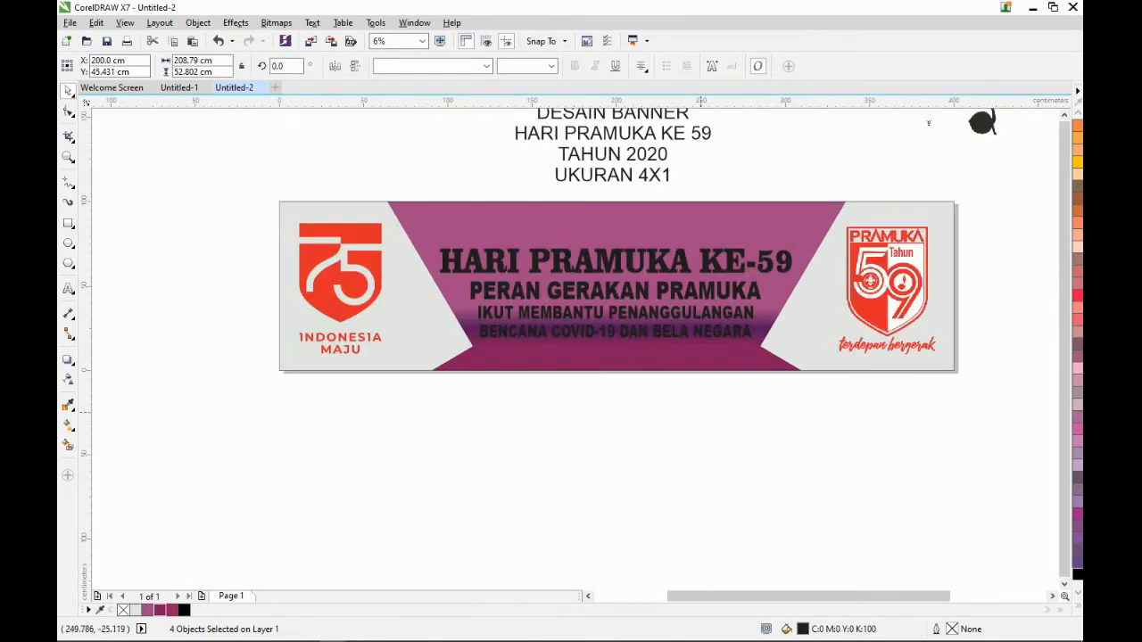
{"action": "left_click", "coordinate": [700, 412]}
Apply a linear grey-to-white fountain fill to the banner's right grey shape, running from its outer edge inward.
{"action": "left_click", "coordinate": [785, 342]}
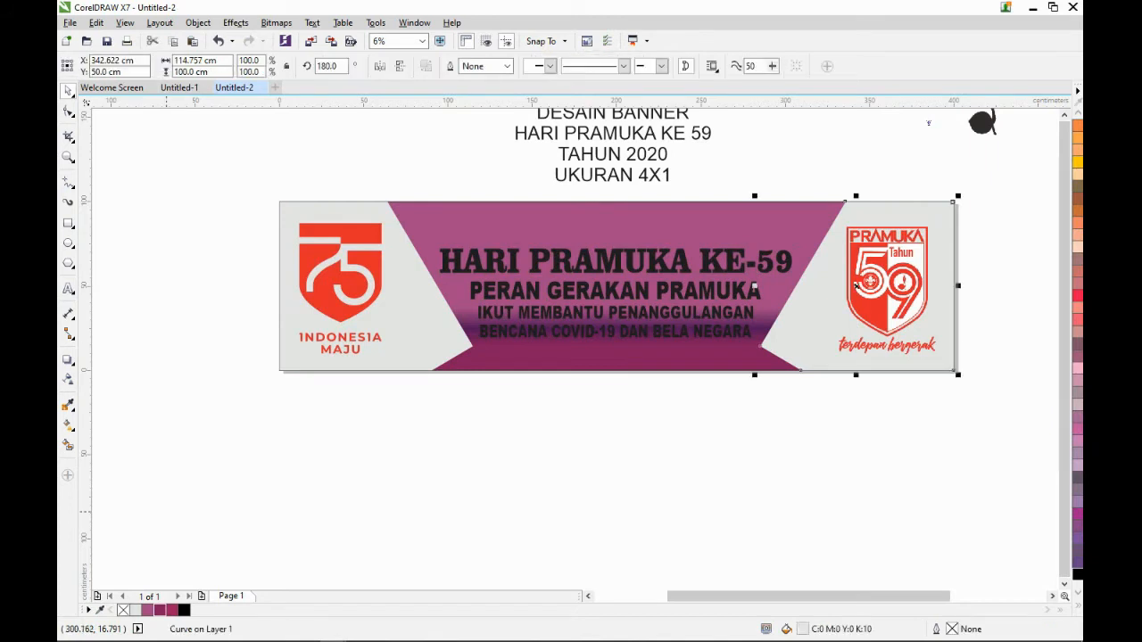
{"action": "left_click", "coordinate": [68, 426]}
{"action": "left_click_drag", "start_coordinate": [940, 291], "coordinate": [795, 330]}
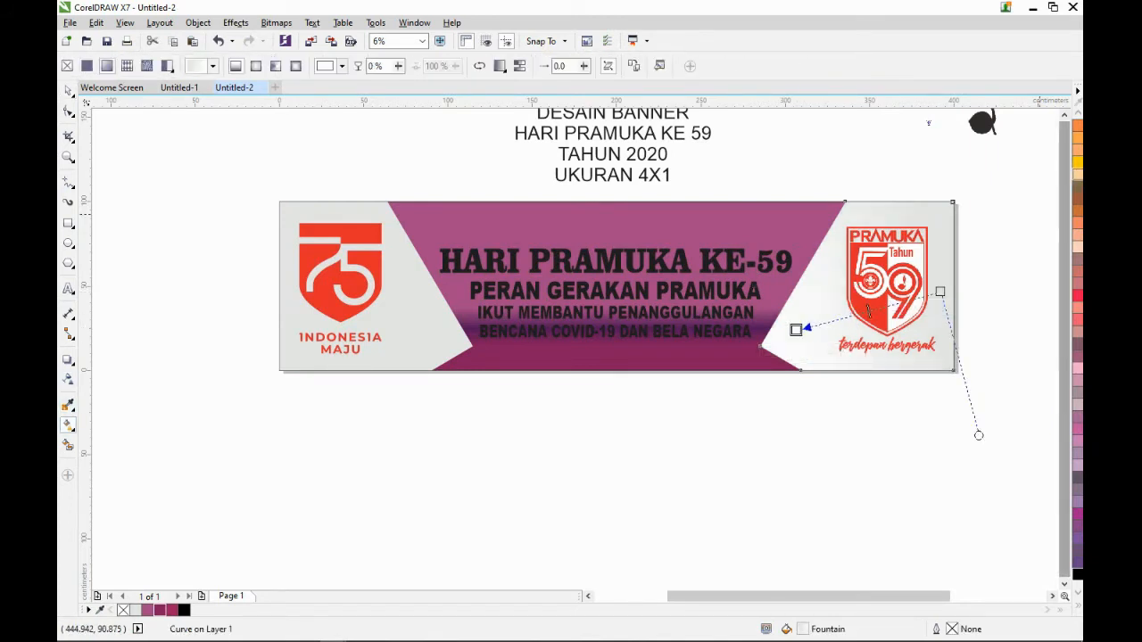
Change the inner end colour of the right side shape's fountain fill to Sand.
{"action": "left_click", "coordinate": [1078, 174]}
{"action": "left_click", "coordinate": [1078, 126]}
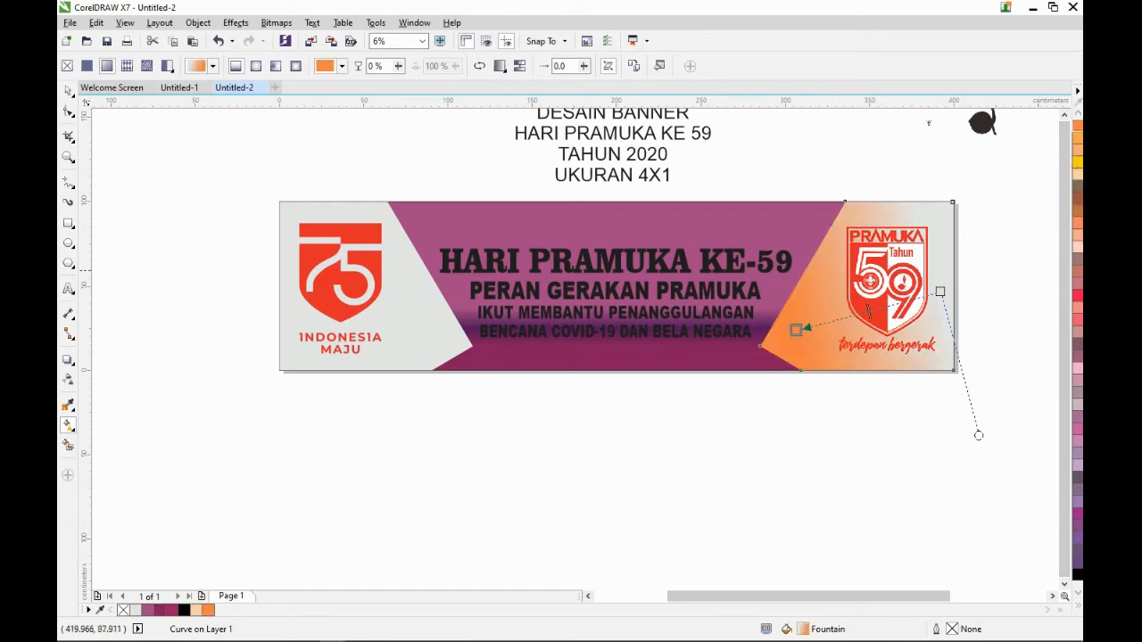
{"action": "left_click", "coordinate": [941, 292]}
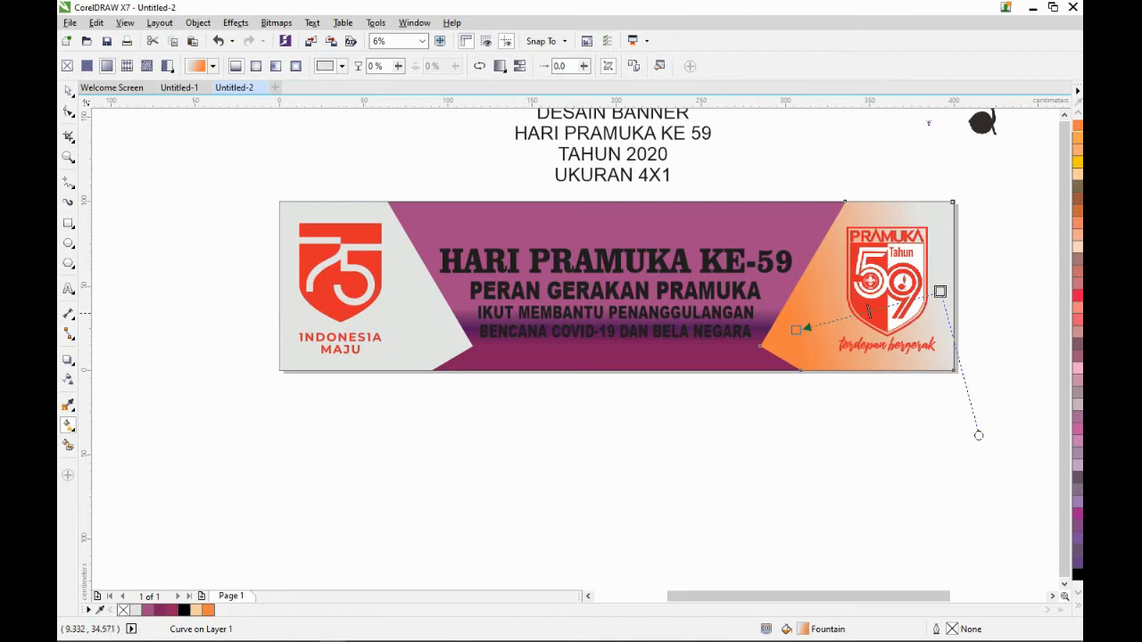
{"action": "key", "text": "ctrl+z"}
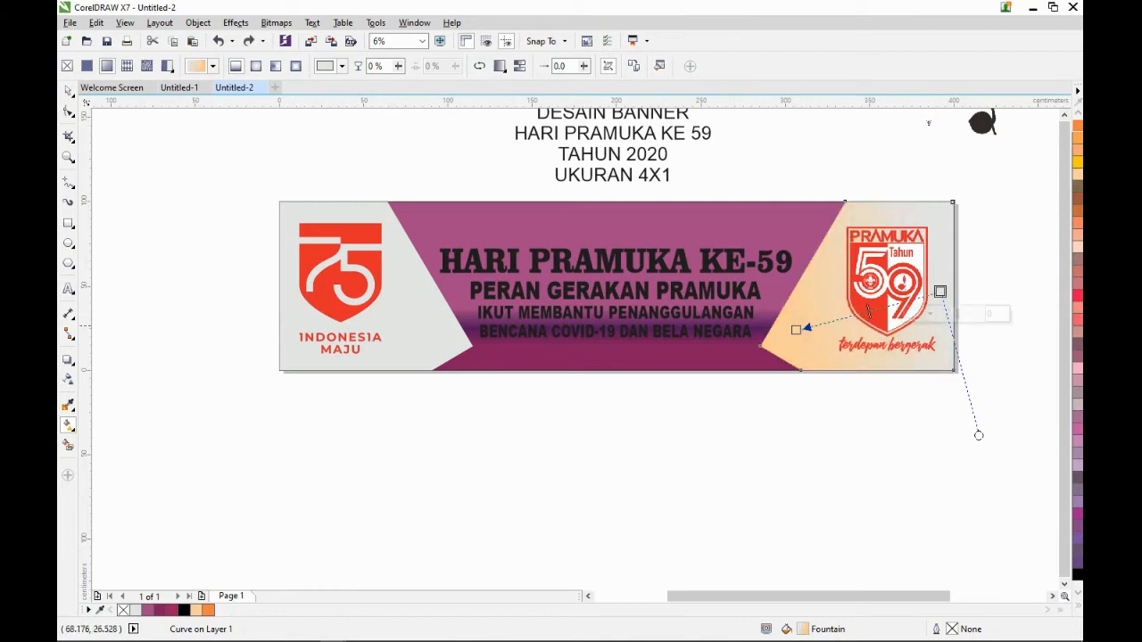
Apply a linear grey-to-Sand fountain fill to the banner's left side shape, running from the outer edge inward.
{"action": "left_click", "coordinate": [305, 345]}
{"action": "left_click_drag", "start_coordinate": [290, 303], "coordinate": [432, 303]}
{"action": "left_click", "coordinate": [183, 610]}
{"action": "key", "text": "ctrl+z"}
{"action": "left_click", "coordinate": [196, 610]}
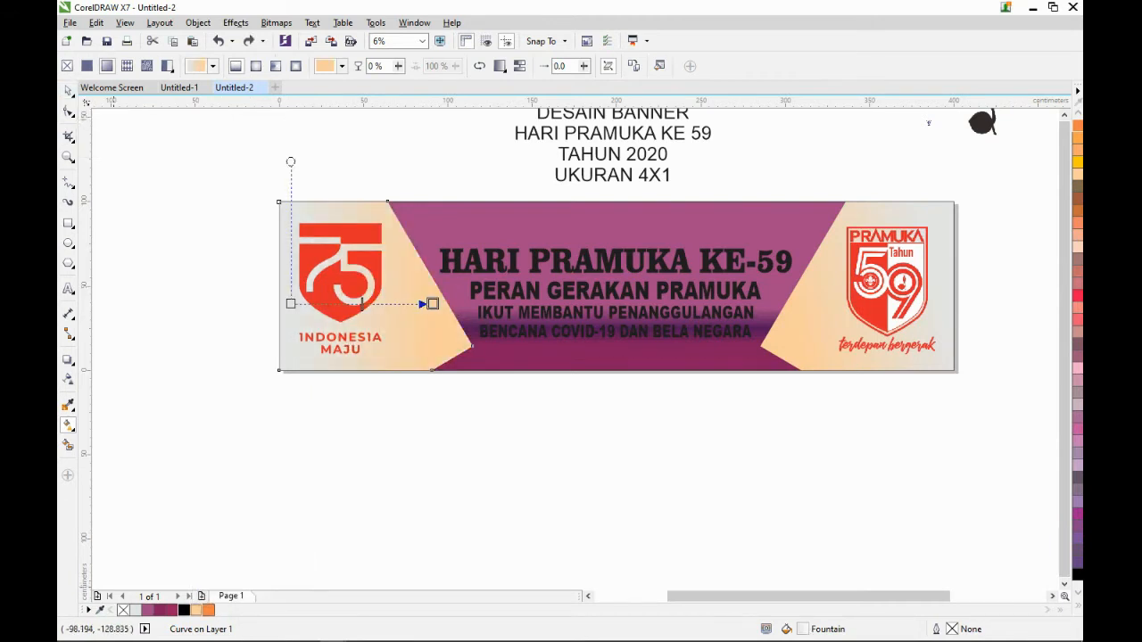
Add a drop shadow to the left side shape using the Small Glow preset.
{"action": "left_click", "coordinate": [68, 91]}
{"action": "left_click", "coordinate": [376, 286]}
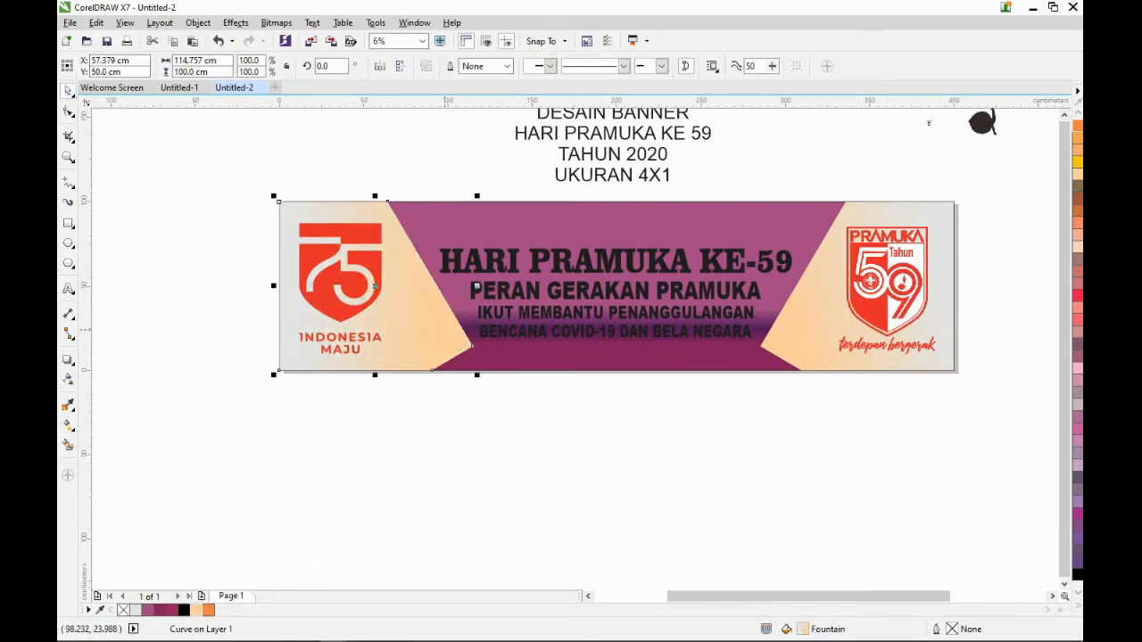
{"action": "left_click", "coordinate": [67, 360]}
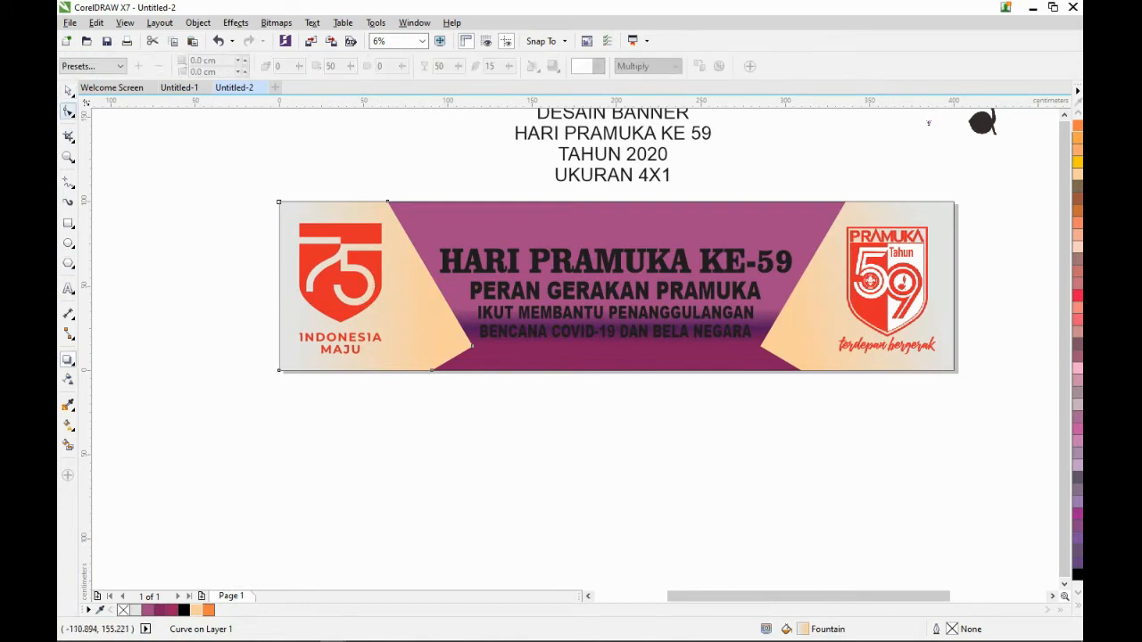
{"action": "left_click", "coordinate": [93, 66]}
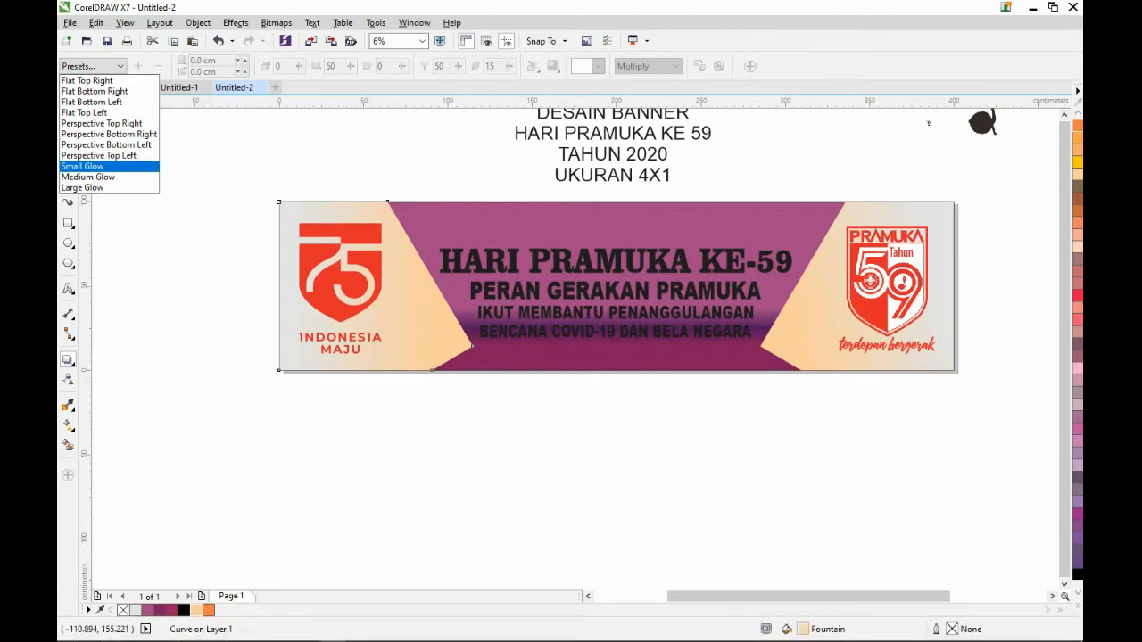
{"action": "left_click", "coordinate": [82, 166]}
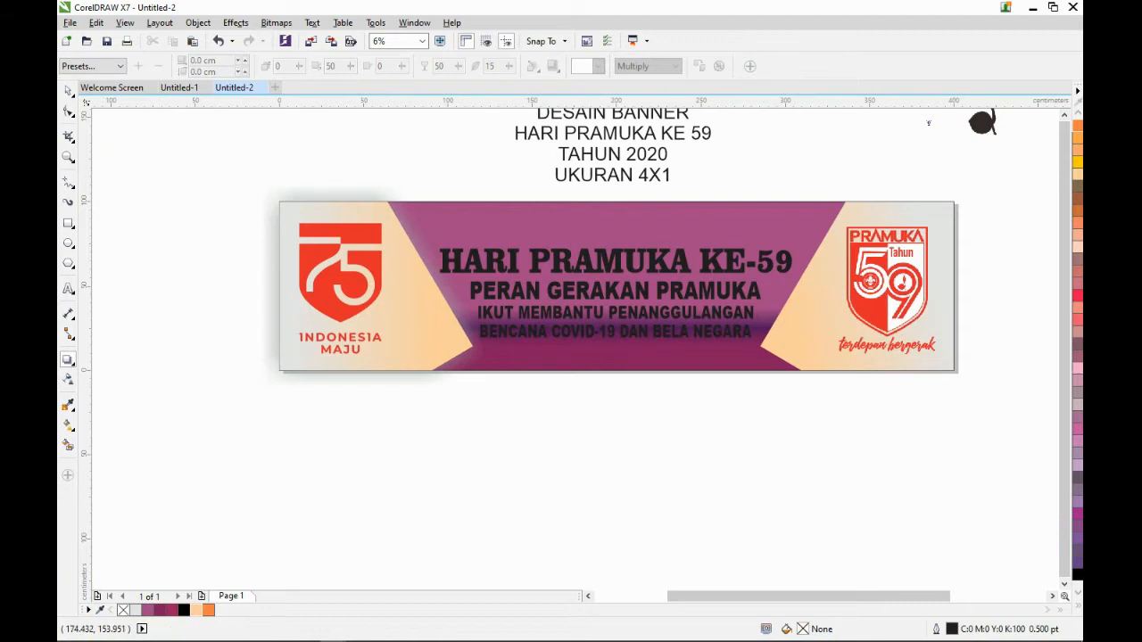
{"action": "left_click", "coordinate": [121, 66]}
{"action": "left_click", "coordinate": [121, 66]}
{"action": "left_click", "coordinate": [368, 316]}
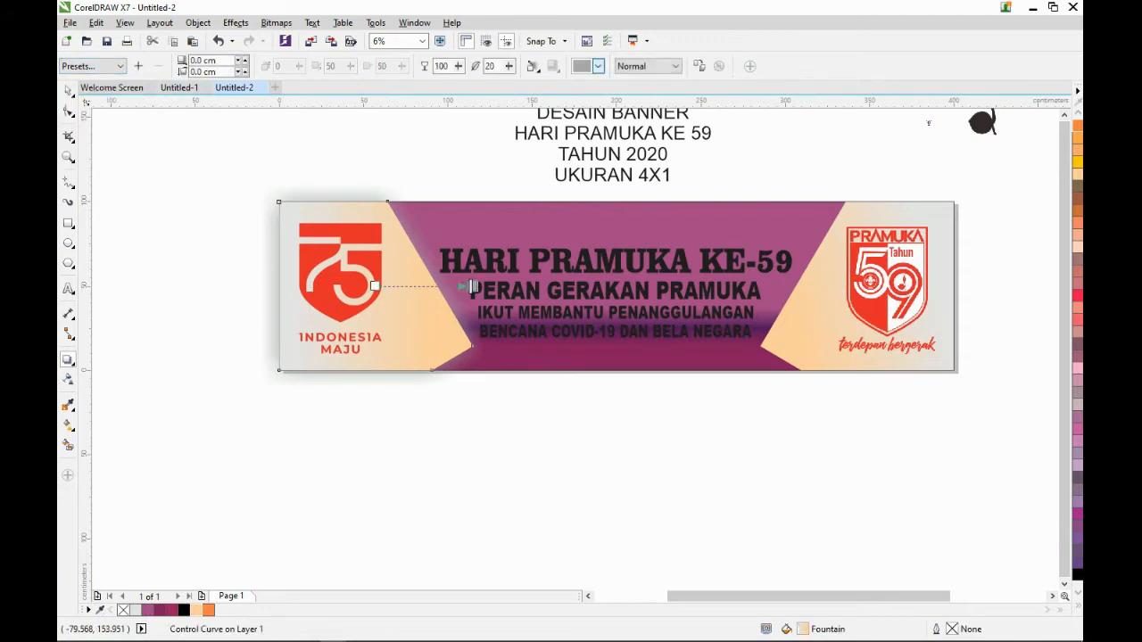
Set the left side shape's drop shadow to black with a feathering of 10.
{"action": "left_click", "coordinate": [595, 66]}
{"action": "left_click", "coordinate": [600, 161]}
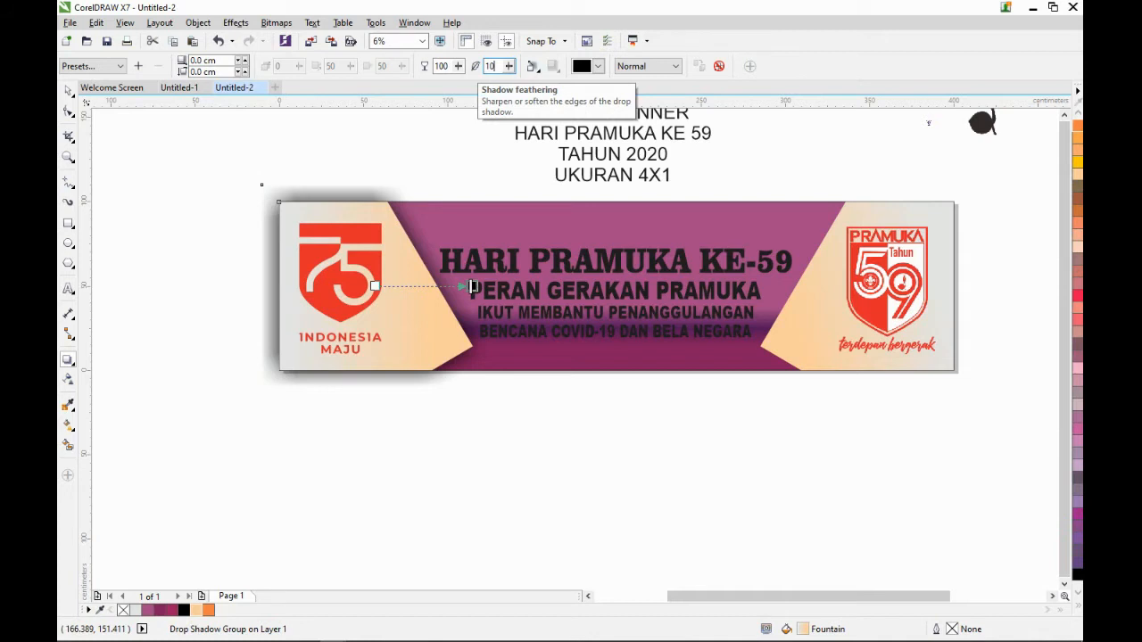
{"action": "key", "text": "Escape"}
{"action": "key", "text": "space"}
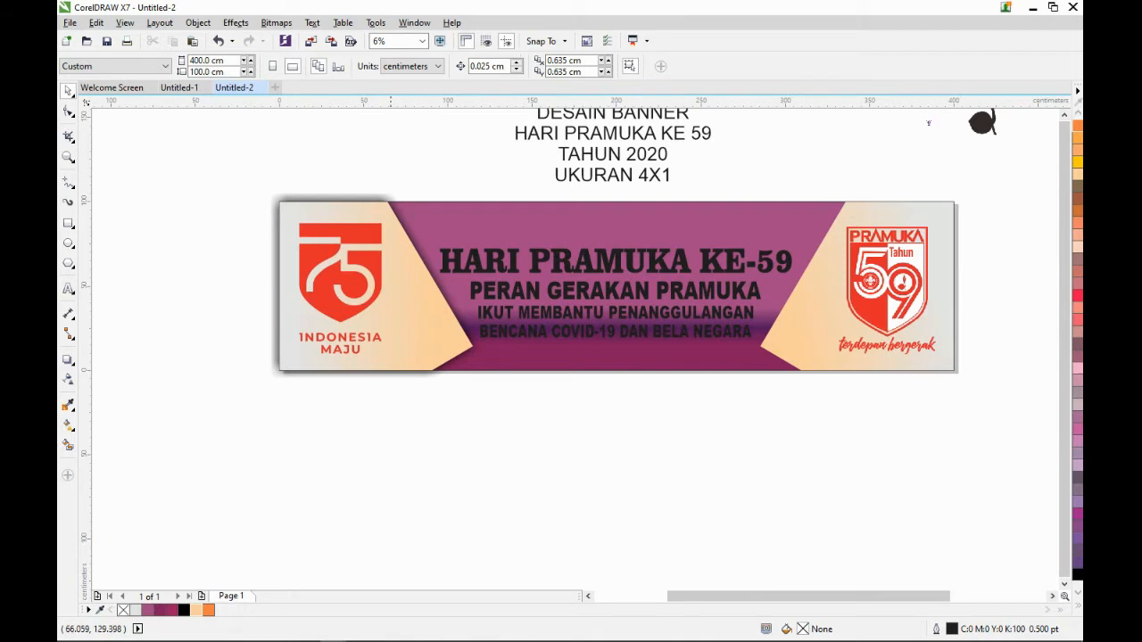
Break the drop shadow apart from the left side shape and PowerClip it inside the banner's purple background rectangle.
{"action": "left_click", "coordinate": [383, 194]}
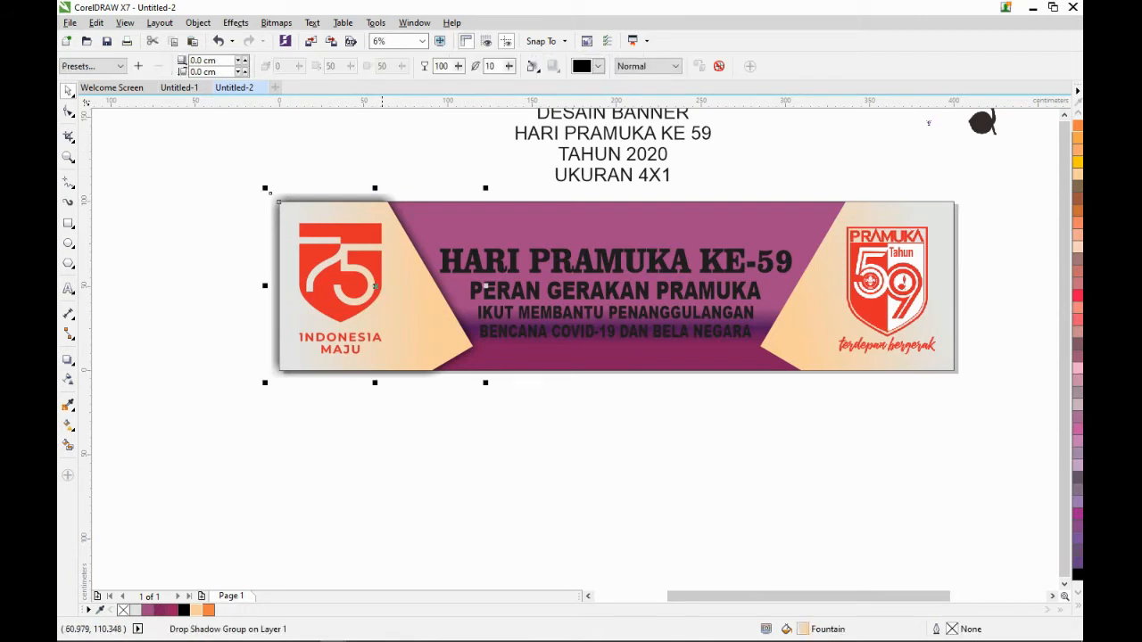
{"action": "key", "text": "ctrl+k"}
{"action": "left_click", "coordinate": [376, 286]}
{"action": "right_click", "coordinate": [376, 286]}
{"action": "left_click", "coordinate": [437, 204]}
{"action": "left_click", "coordinate": [616, 285]}
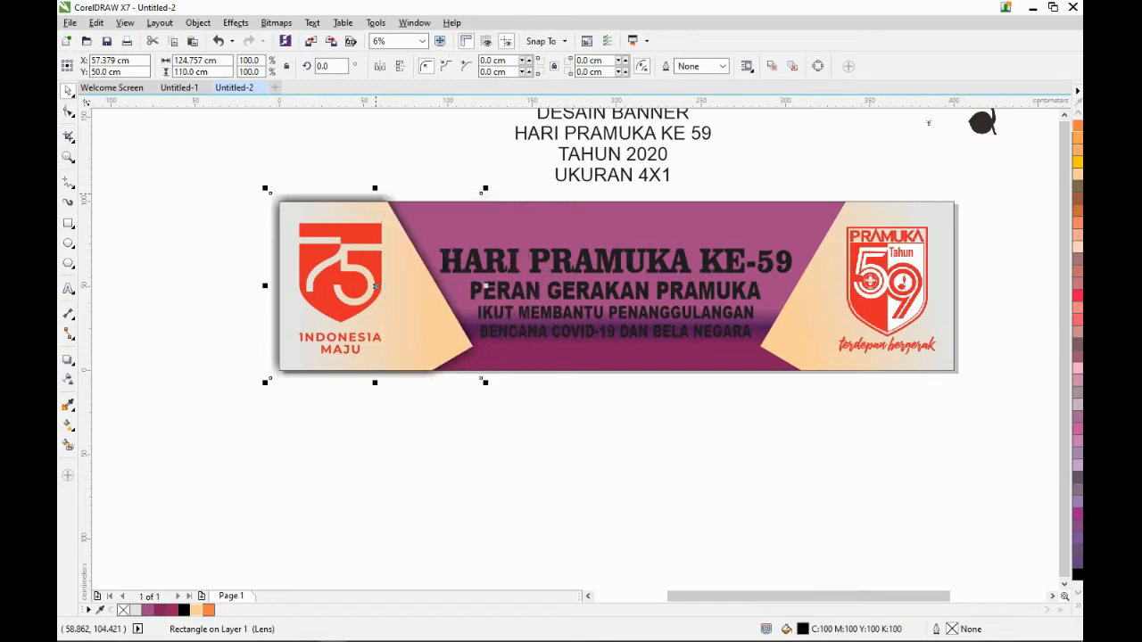
{"action": "key", "text": "Escape"}
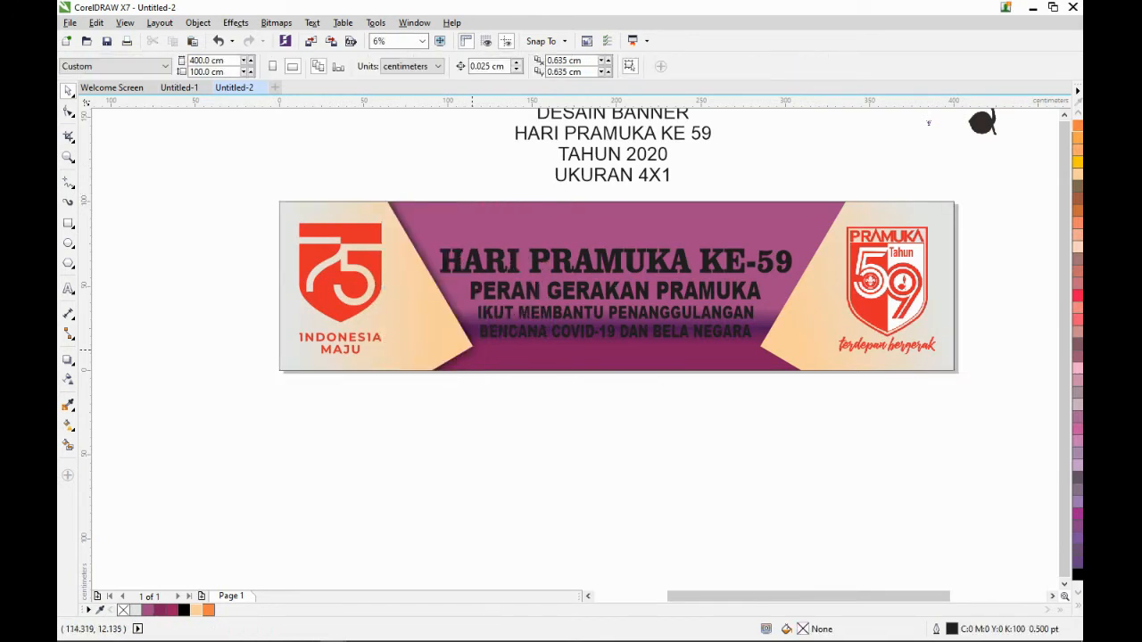
Edit the background's PowerClip contents, adding a mirrored copy of the shadow behind the right side shape, and finish editing.
{"action": "left_click", "coordinate": [472, 350]}
{"action": "left_click", "coordinate": [581, 387]}
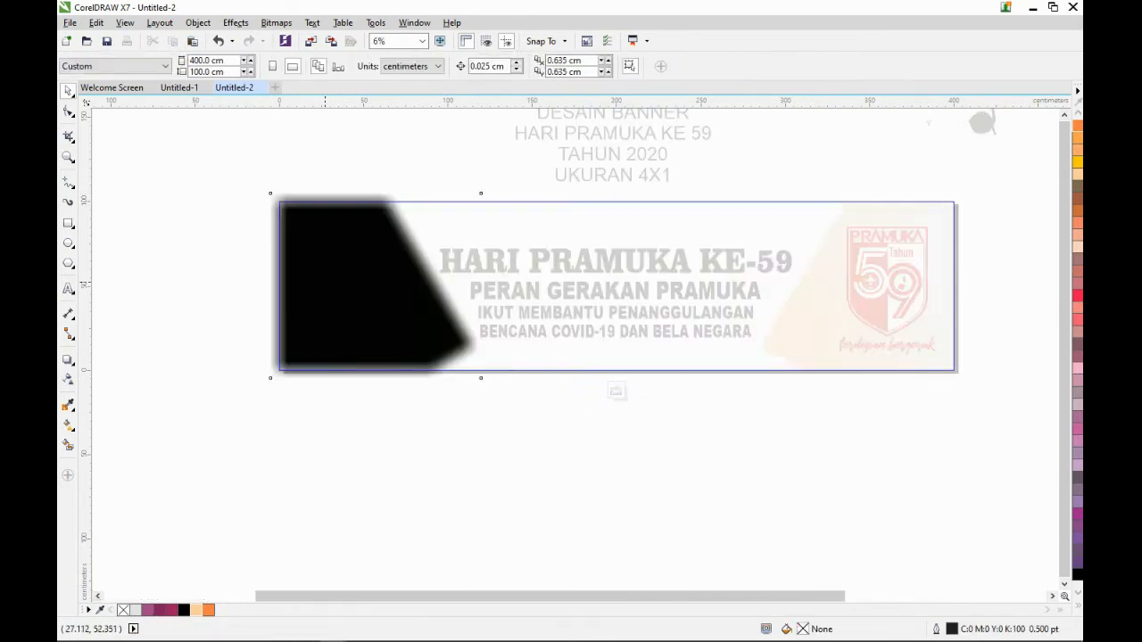
{"action": "left_click", "coordinate": [294, 287]}
{"action": "left_click_drag", "start_coordinate": [270, 286], "coordinate": [696, 287]}
{"action": "left_click_drag", "start_coordinate": [669, 236], "coordinate": [937, 235]}
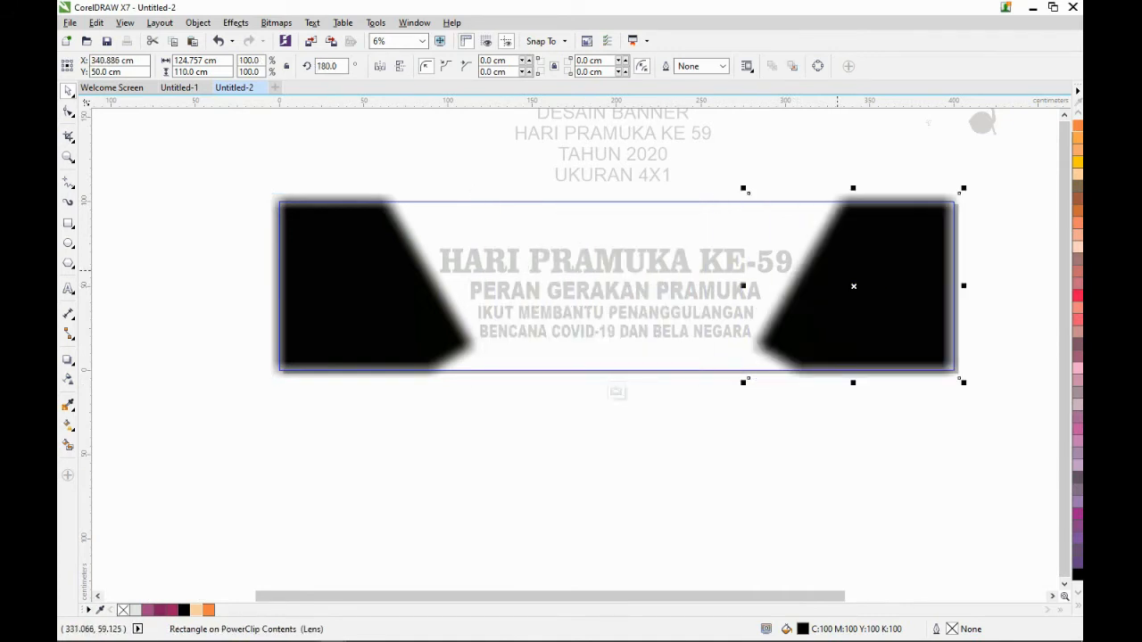
{"action": "left_click_drag", "start_coordinate": [936, 235], "coordinate": [936, 236]}
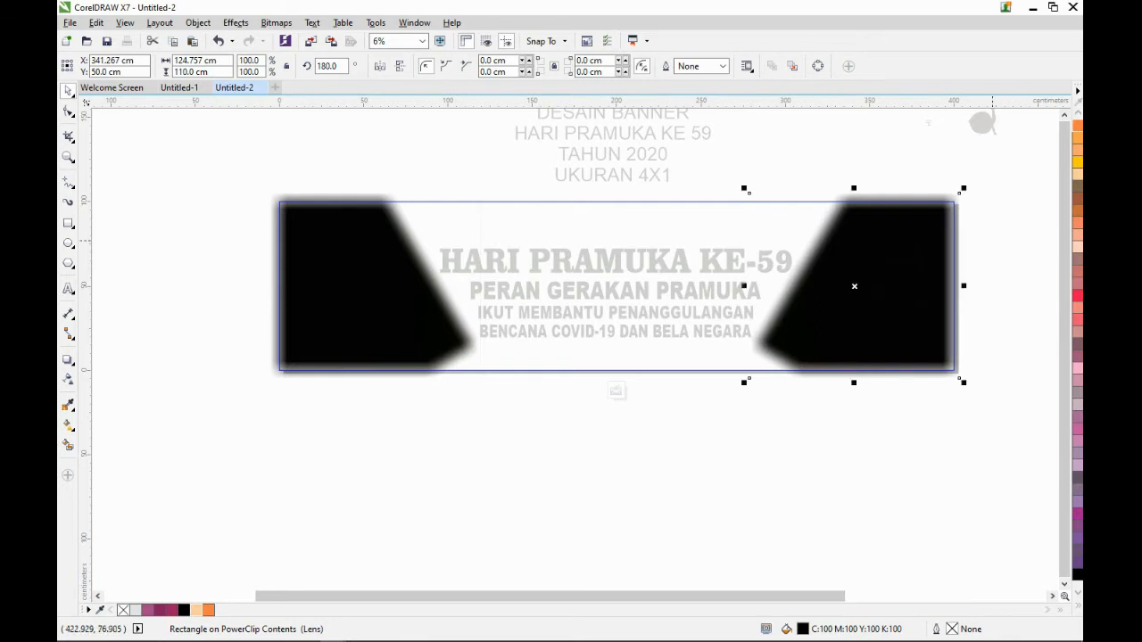
{"action": "scroll", "coordinate": [989, 234], "scroll_direction": "up", "scroll_amount": 5}
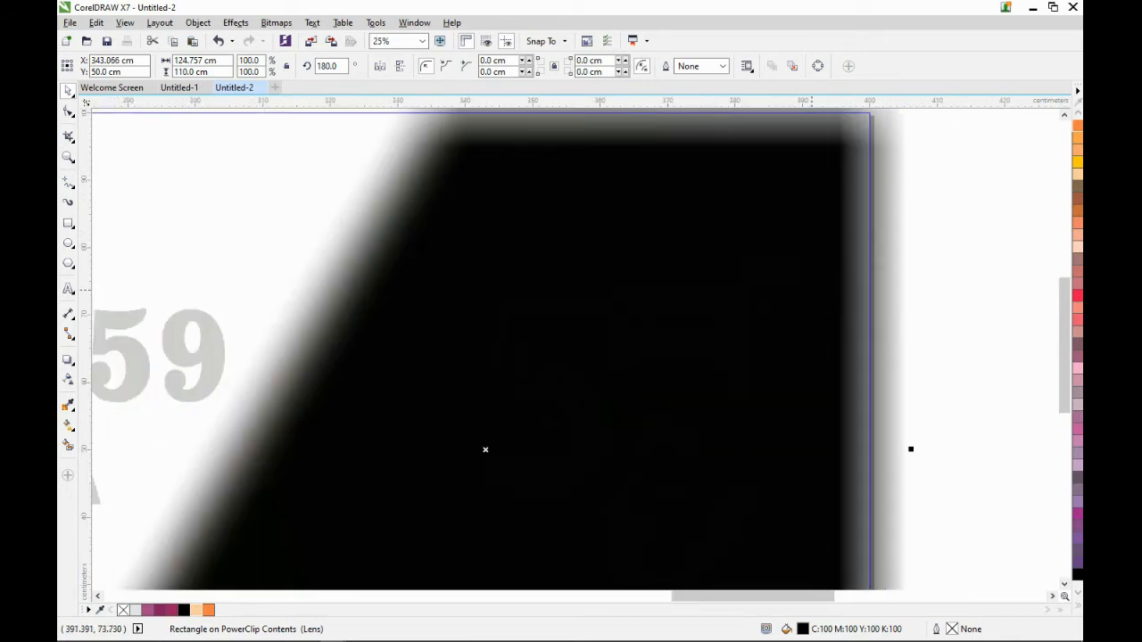
{"action": "scroll", "coordinate": [817, 290], "scroll_direction": "down", "scroll_amount": 7}
{"action": "left_click", "coordinate": [650, 372]}
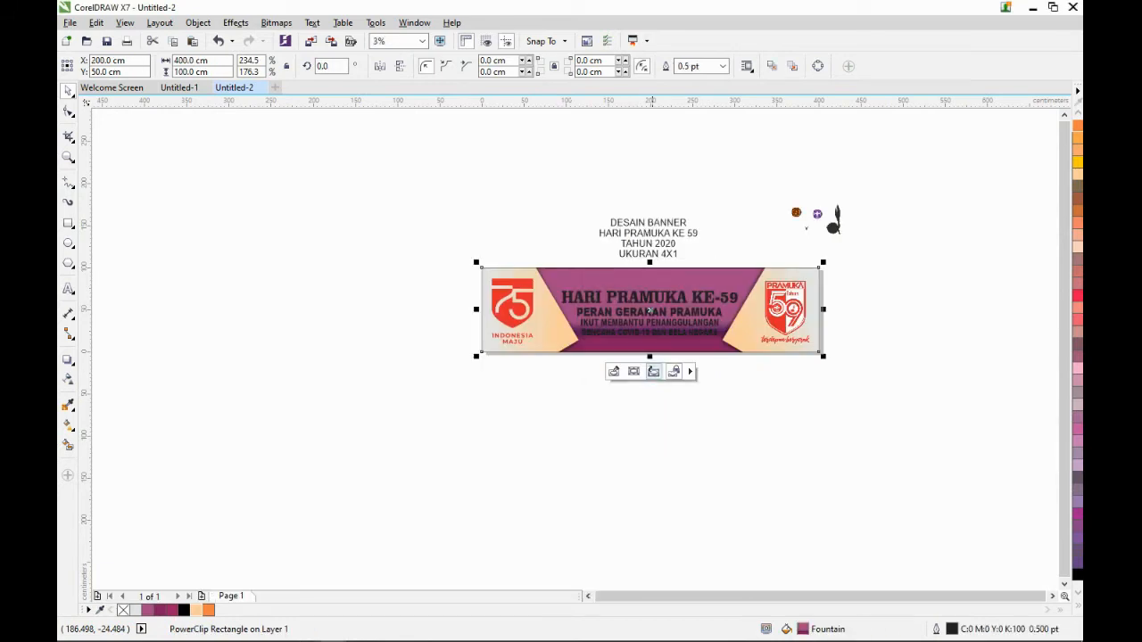
Fill the "HARI PRAMUKA KE-59" text line with Sand.
{"action": "left_click", "coordinate": [807, 228]}
{"action": "scroll", "coordinate": [807, 228], "scroll_direction": "up", "scroll_amount": 2}
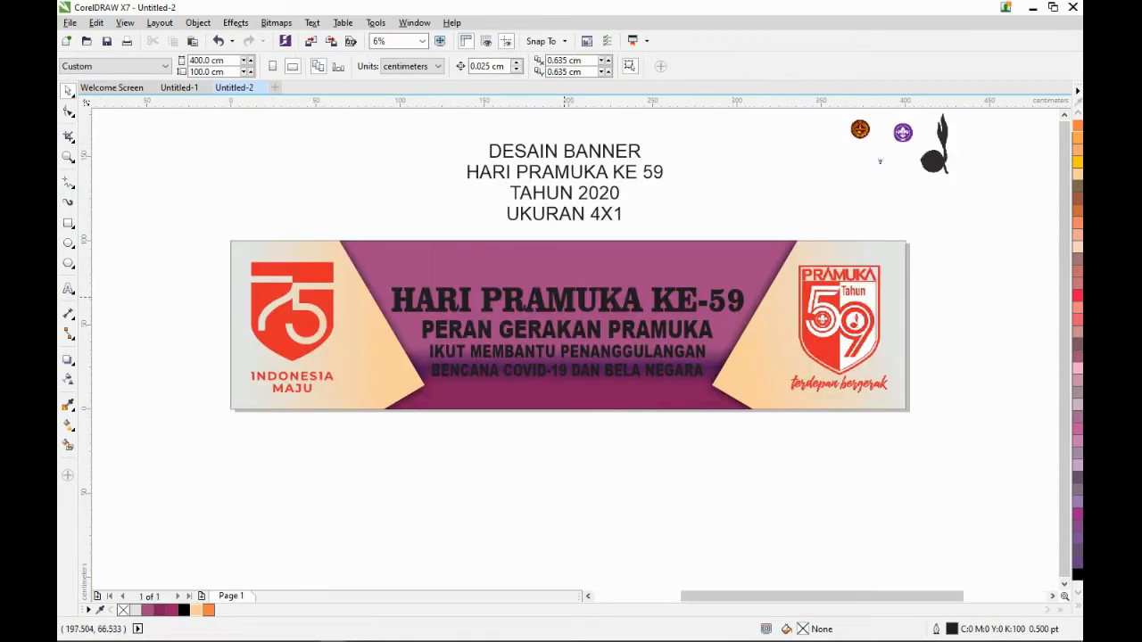
{"action": "left_click", "coordinate": [564, 298]}
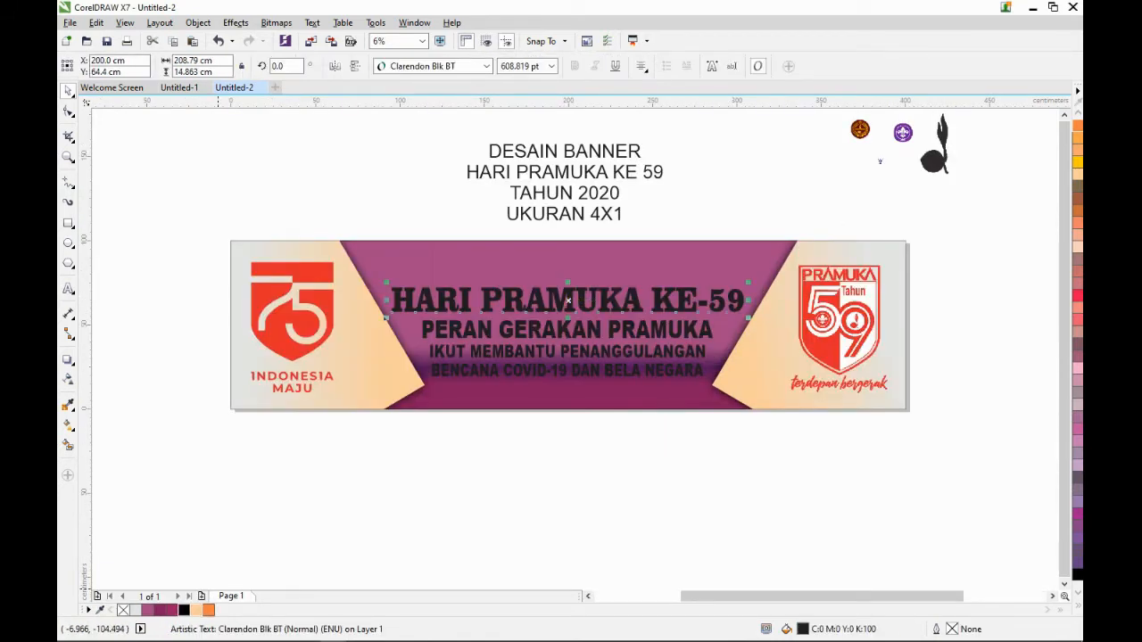
{"action": "left_click", "coordinate": [566, 330]}
{"action": "left_click", "coordinate": [566, 329]}
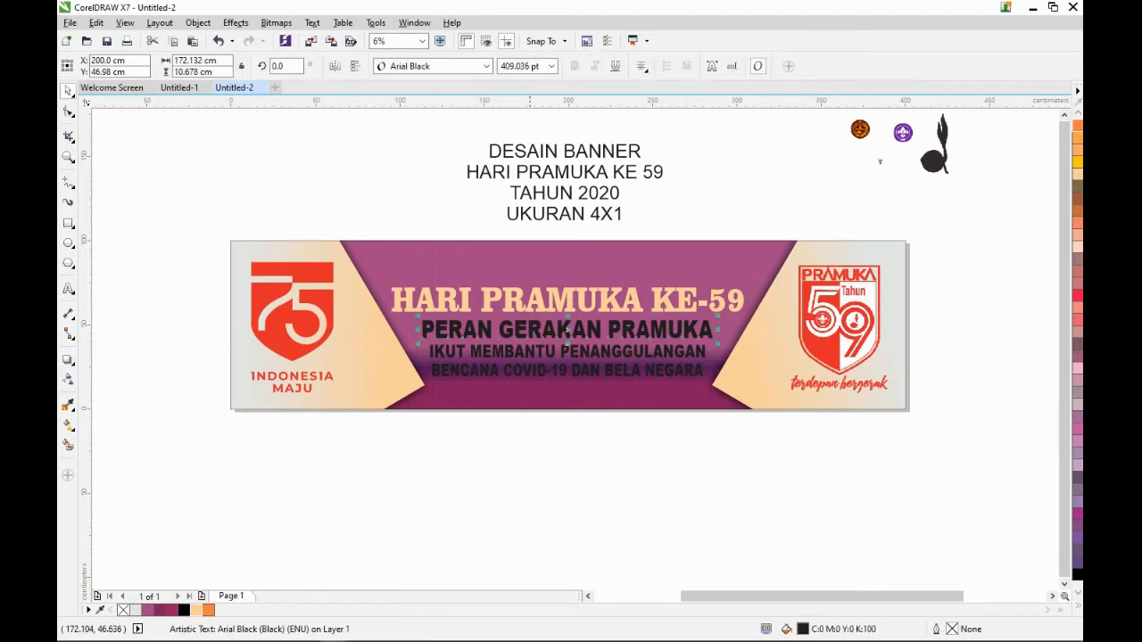
Fill the "HARI PRAMUKA KE-59" text line with the red sampled from the Pramuka 59 logo.
{"action": "left_click", "coordinate": [568, 301]}
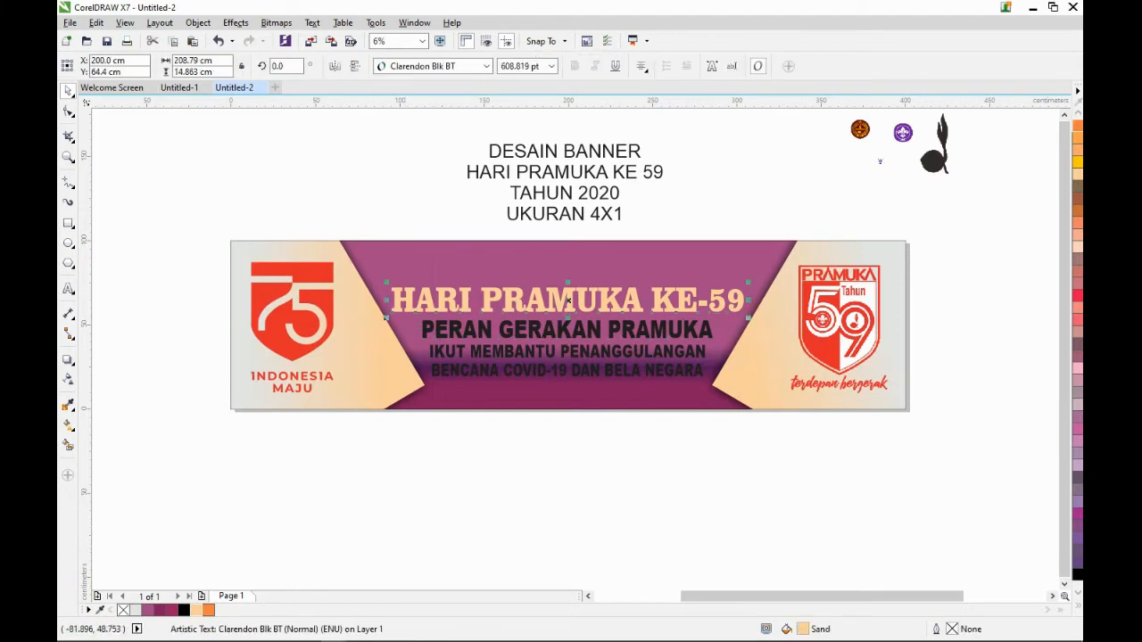
{"action": "left_click", "coordinate": [839, 368]}
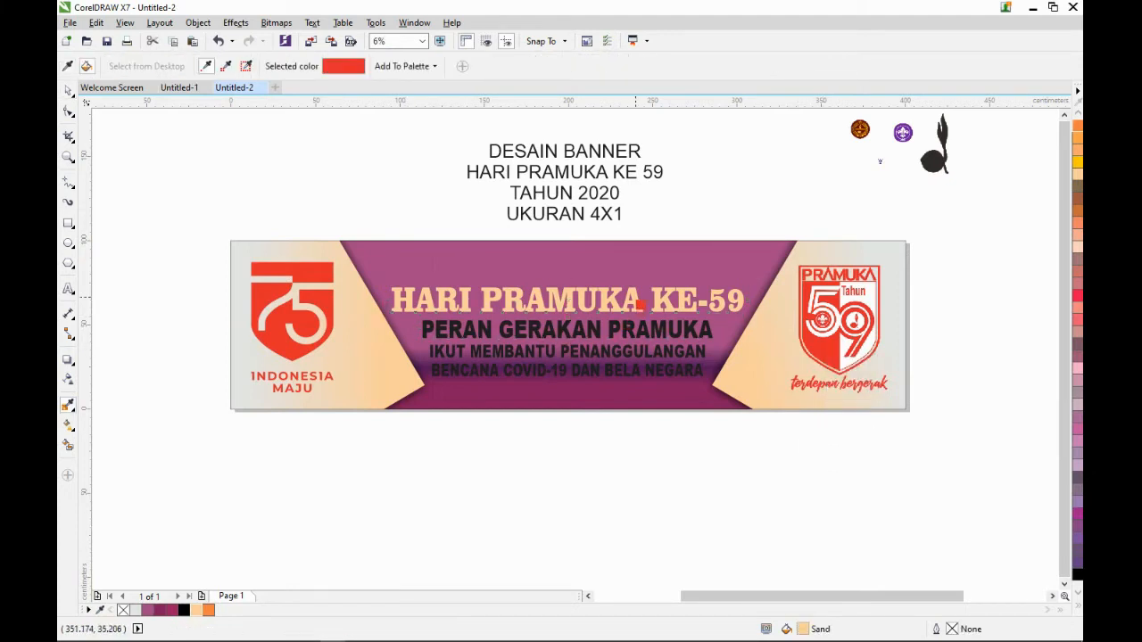
{"action": "left_click", "coordinate": [638, 305]}
{"action": "key", "text": "space"}
{"action": "key", "text": "Escape"}
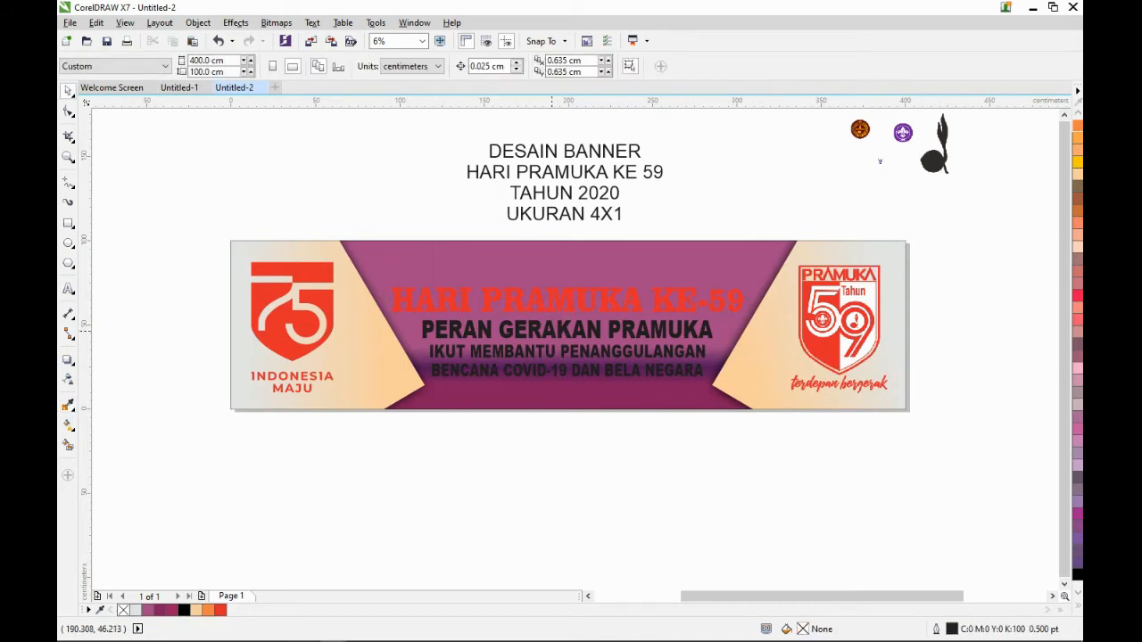
Stretch "PERAN GERAKAN PRAMUKA" to about 179 cm wide and "IKUT MEMBANTU PENANGGULANGAN" to about 188 cm, keeping both centred.
{"action": "left_click", "coordinate": [567, 329]}
{"action": "scroll", "coordinate": [568, 329], "scroll_direction": "up", "scroll_amount": 2}
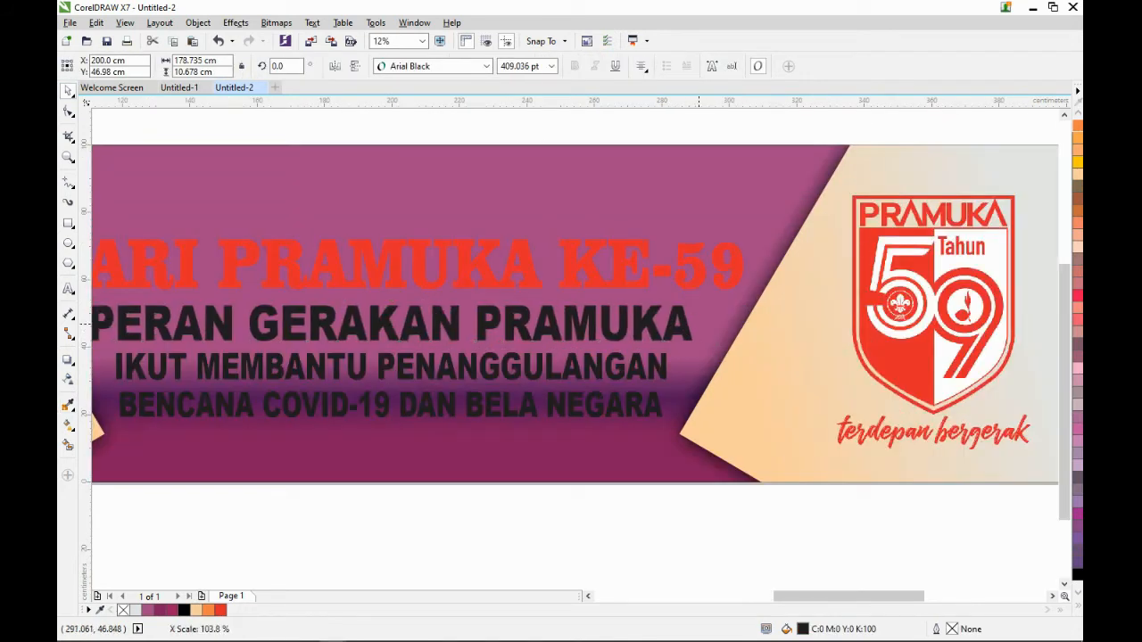
{"action": "scroll", "coordinate": [692, 345], "scroll_direction": "down", "scroll_amount": 2}
{"action": "key", "text": "Escape"}
{"action": "scroll", "coordinate": [564, 363], "scroll_direction": "up", "scroll_amount": 2}
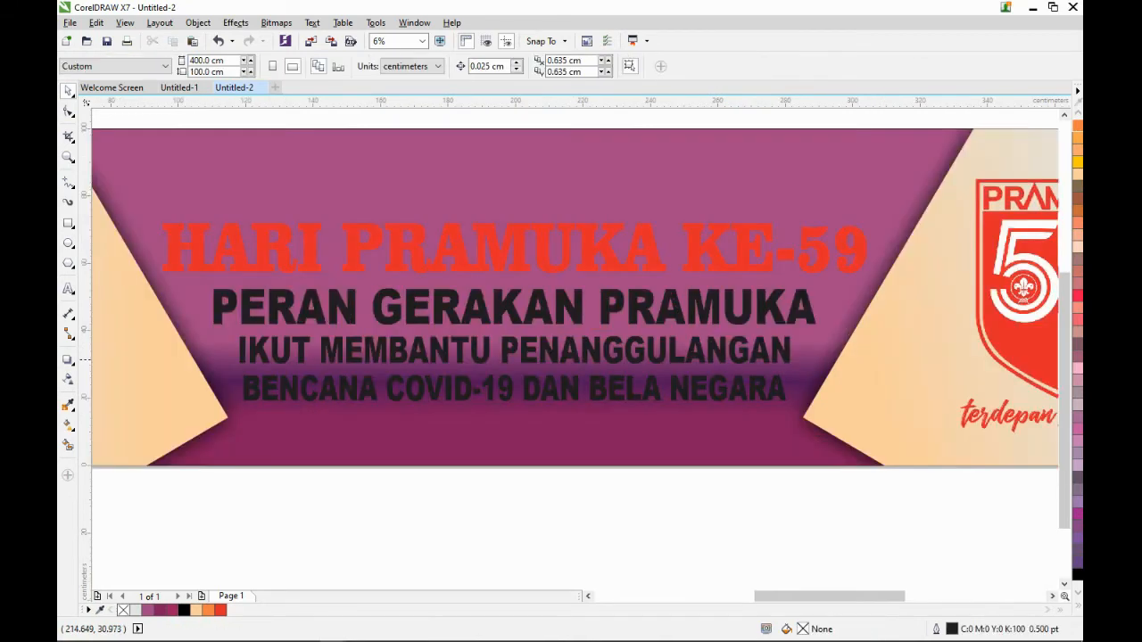
{"action": "left_click", "coordinate": [630, 357]}
{"action": "left_click_drag", "start_coordinate": [795, 350], "coordinate": [837, 343]}
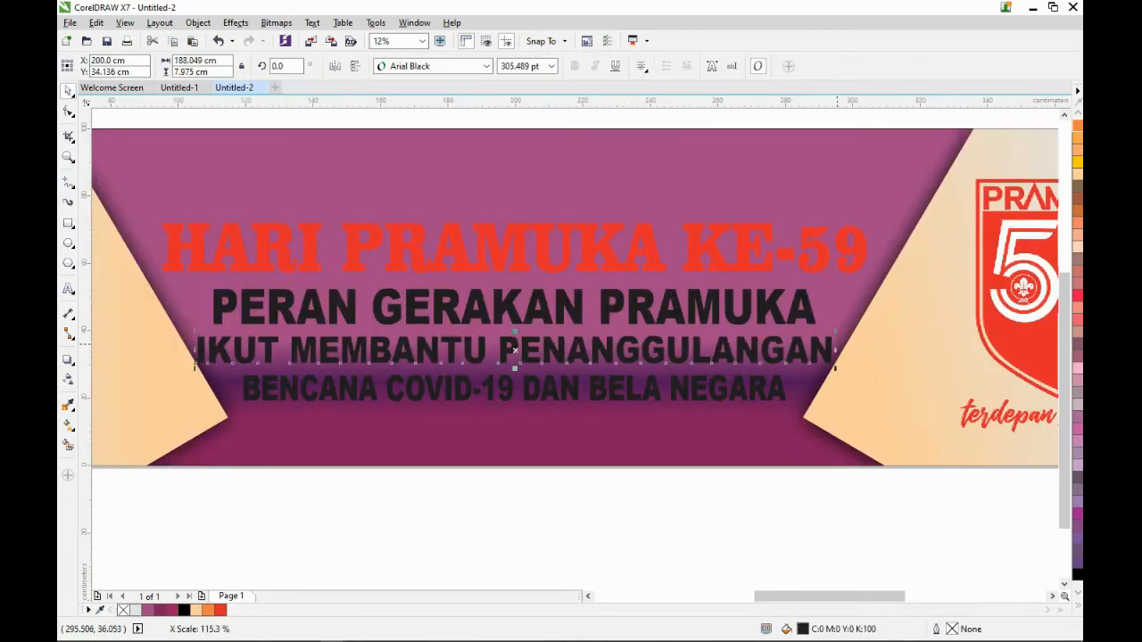
{"action": "scroll", "coordinate": [694, 262], "scroll_direction": "down", "scroll_amount": 4}
{"action": "key", "text": "Escape"}
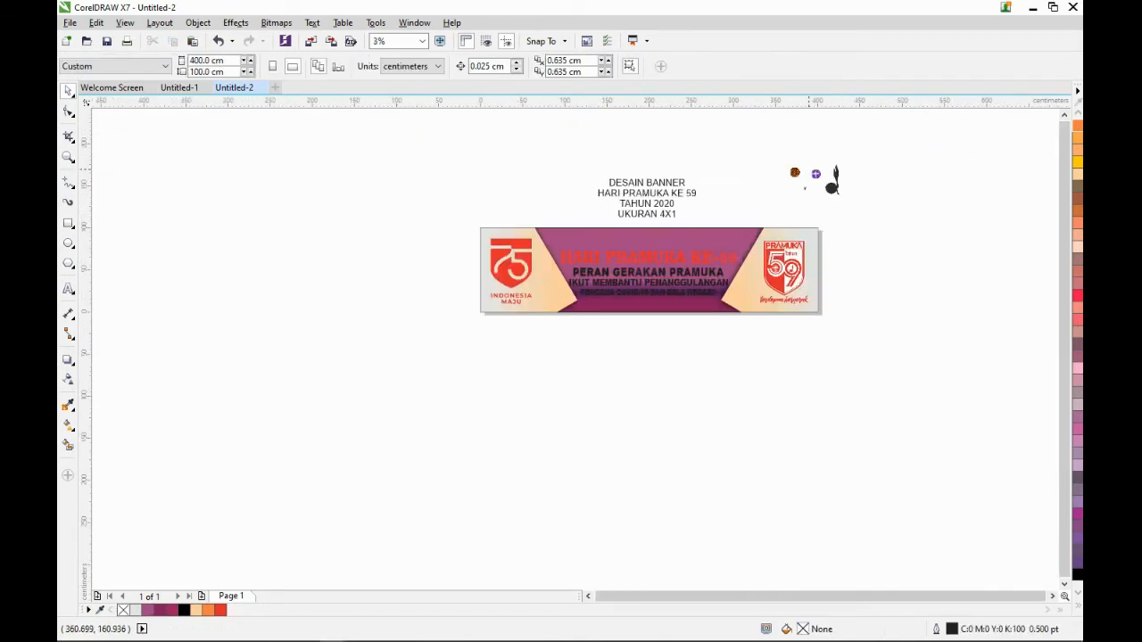
Enlarge the small scout emblem PRAMUKA 4.png to about 19.3 cm square and place it just above the banner, beside the heading text.
{"action": "scroll", "coordinate": [807, 178], "scroll_direction": "up", "scroll_amount": 4}
{"action": "left_click", "coordinate": [790, 227]}
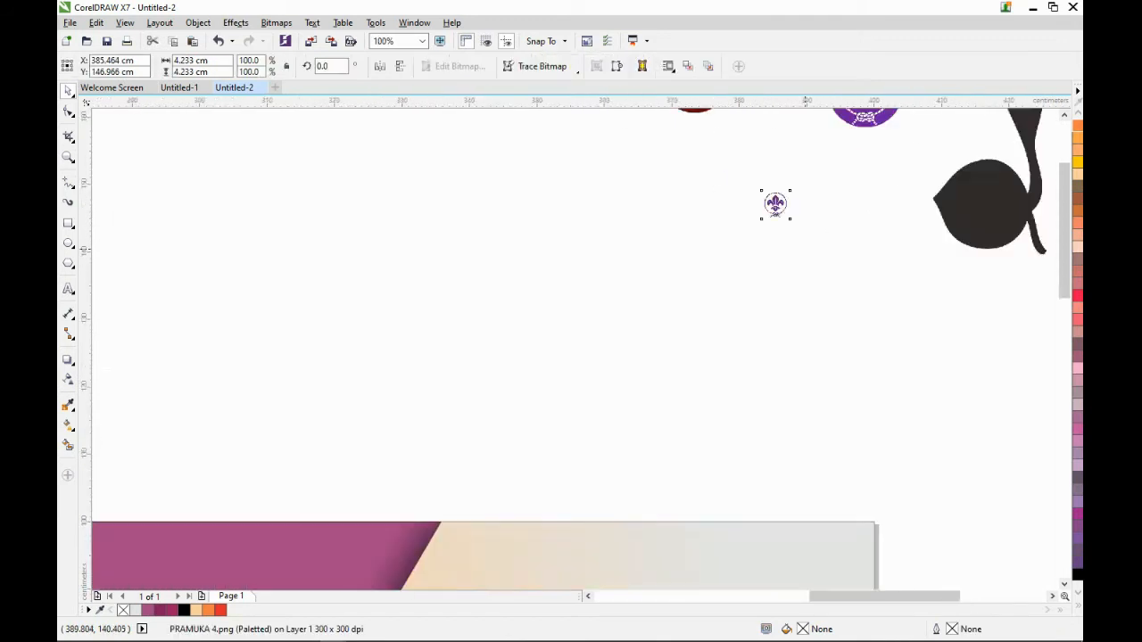
{"action": "left_click_drag", "start_coordinate": [790, 226], "coordinate": [651, 390]}
{"action": "scroll", "coordinate": [665, 397], "scroll_direction": "up", "scroll_amount": 6}
{"action": "left_click_drag", "start_coordinate": [650, 201], "coordinate": [730, 122]}
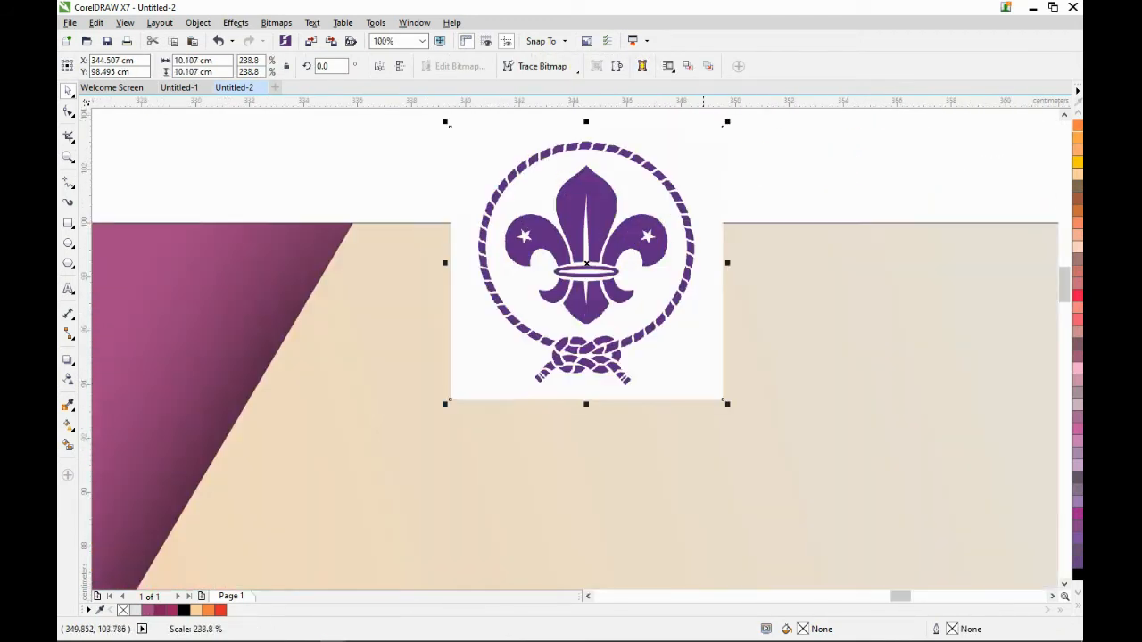
{"action": "scroll", "coordinate": [659, 302], "scroll_direction": "down", "scroll_amount": 2}
{"action": "left_click_drag", "start_coordinate": [676, 329], "coordinate": [707, 360]}
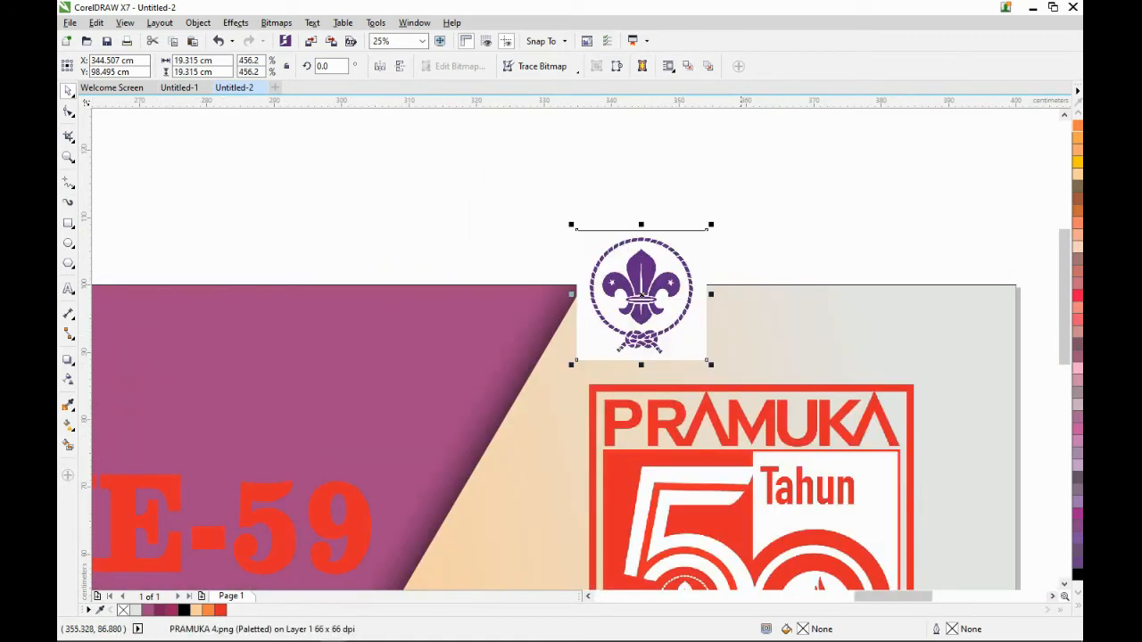
{"action": "left_click", "coordinate": [770, 263]}
{"action": "scroll", "coordinate": [770, 263], "scroll_direction": "down", "scroll_amount": 2}
{"action": "left_click_drag", "start_coordinate": [738, 259], "coordinate": [686, 221]}
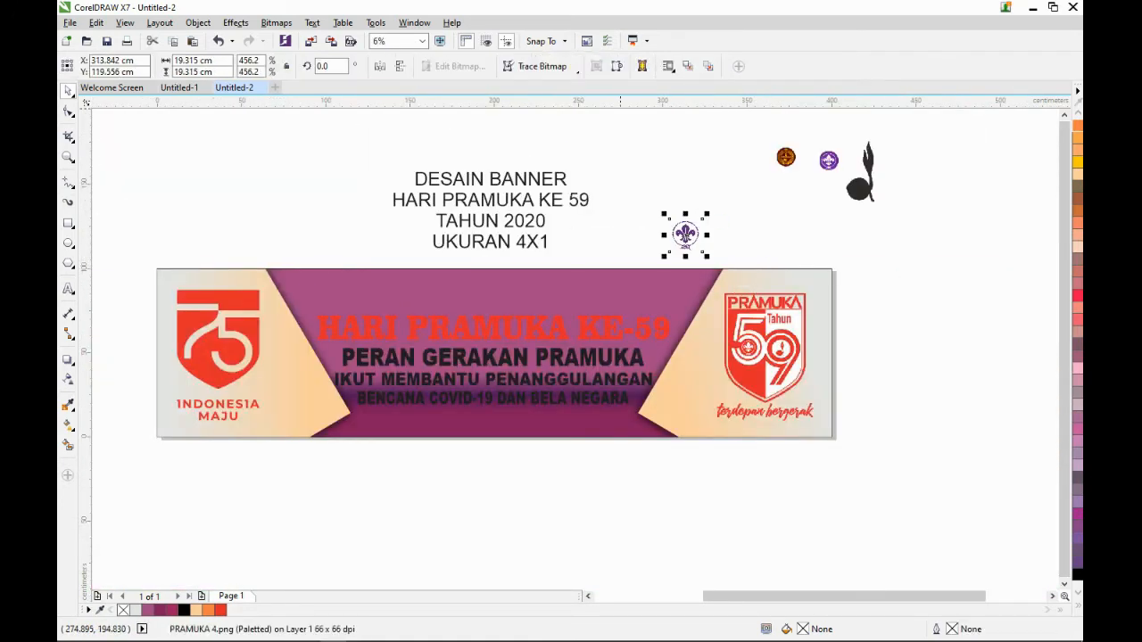
Outline-trace the scout emblem bitmap as a Logo, with its background removed.
{"action": "left_click", "coordinate": [542, 66]}
{"action": "mouse_move", "coordinate": [562, 115]}
{"action": "left_click", "coordinate": [657, 131]}
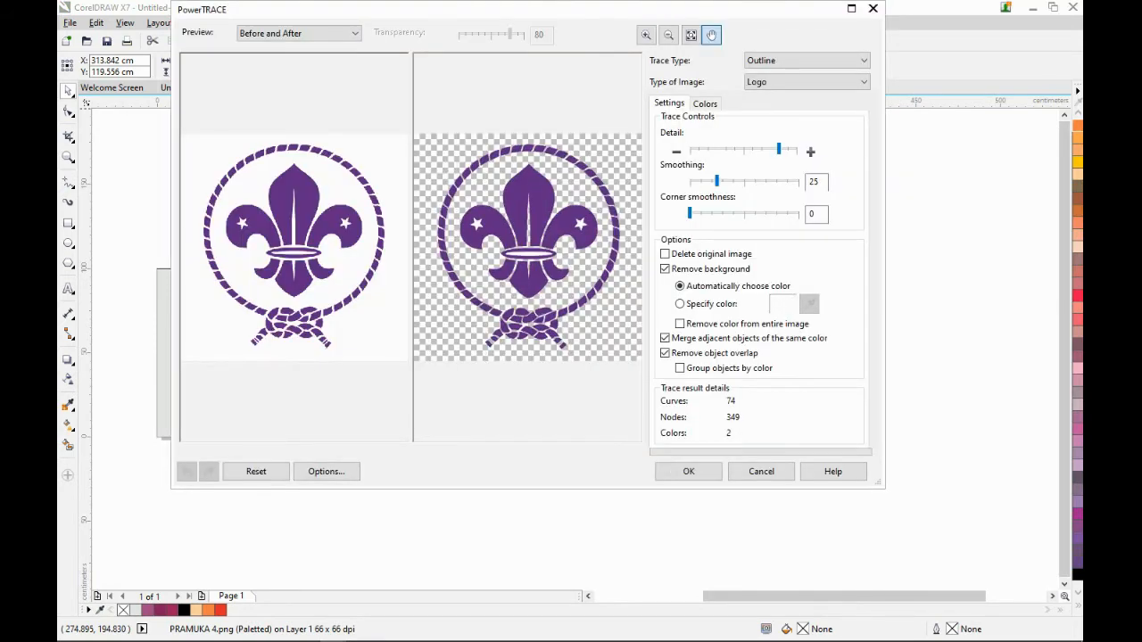
{"action": "left_click", "coordinate": [688, 471]}
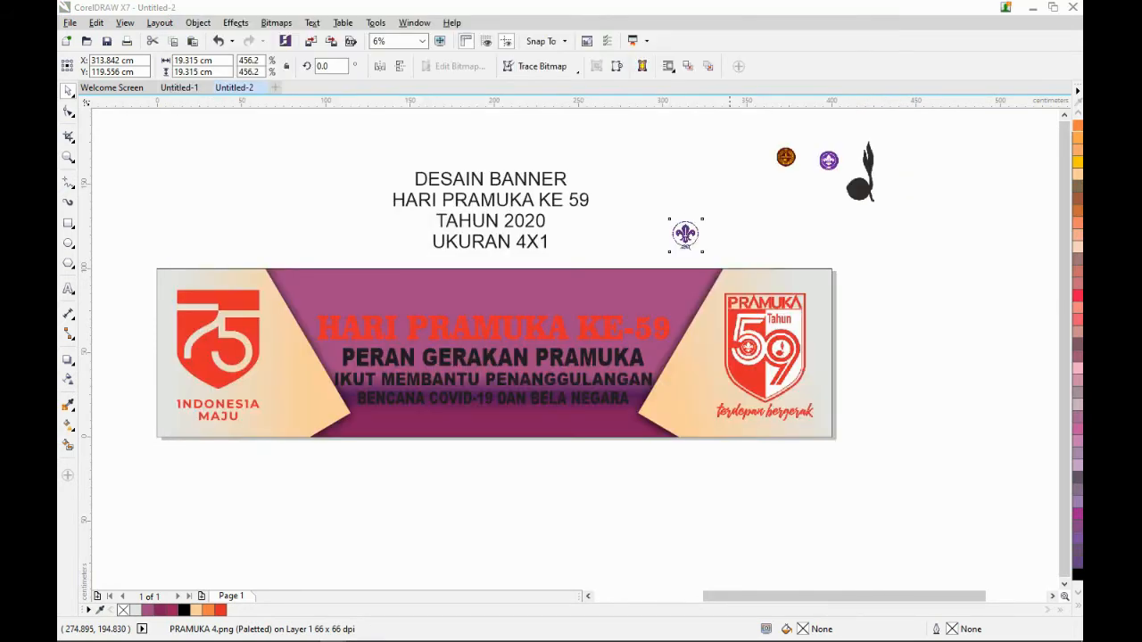
Move the traced scout emblem clear of its source bitmap and delete the bitmap.
{"action": "scroll", "coordinate": [710, 243], "scroll_direction": "up", "scroll_amount": 2}
{"action": "left_click_drag", "start_coordinate": [587, 268], "coordinate": [761, 267]}
{"action": "key", "text": "Tab"}
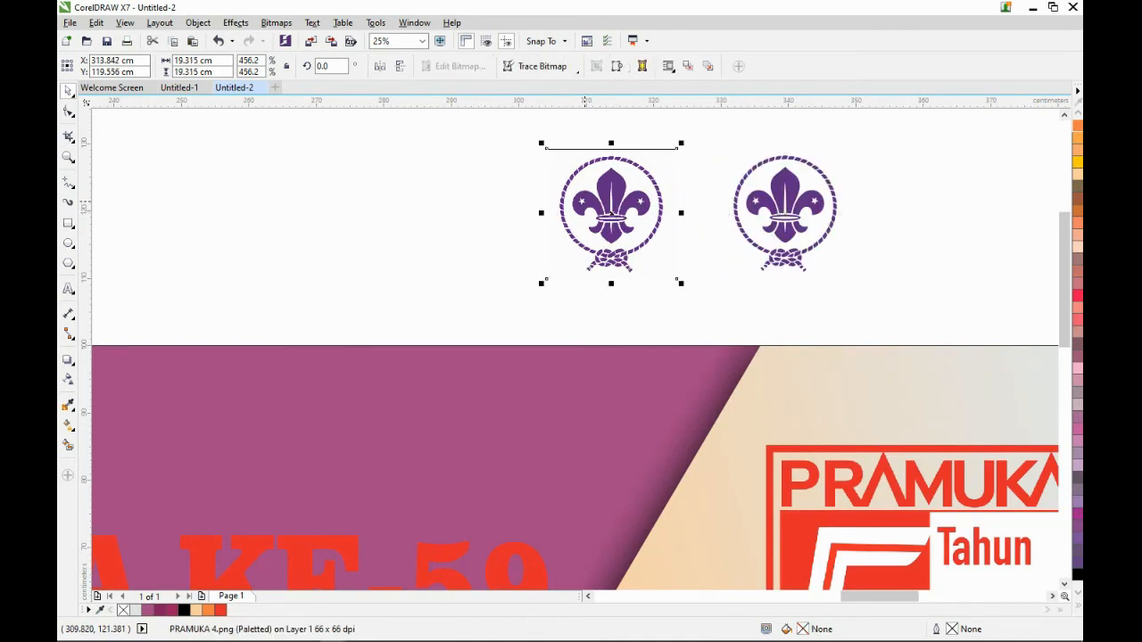
{"action": "key", "text": "Delete"}
Ungroup the traced emblem and delete the white pieces filling the two stars and the central band.
{"action": "left_click", "coordinate": [761, 268]}
{"action": "key", "text": "ctrl+u"}
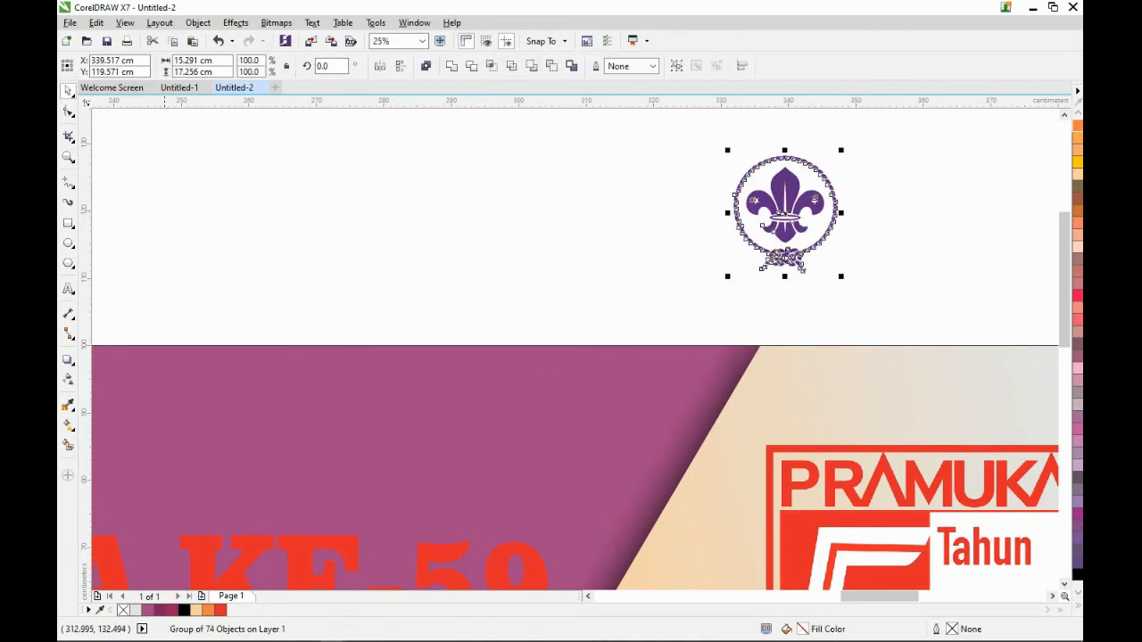
{"action": "left_click", "coordinate": [898, 180]}
{"action": "scroll", "coordinate": [830, 192], "scroll_direction": "up", "scroll_amount": 2}
{"action": "left_click", "coordinate": [766, 224]}
{"action": "key", "text": "Delete"}
{"action": "left_click", "coordinate": [527, 228]}
{"action": "key", "text": "Delete"}
{"action": "left_click", "coordinate": [644, 296]}
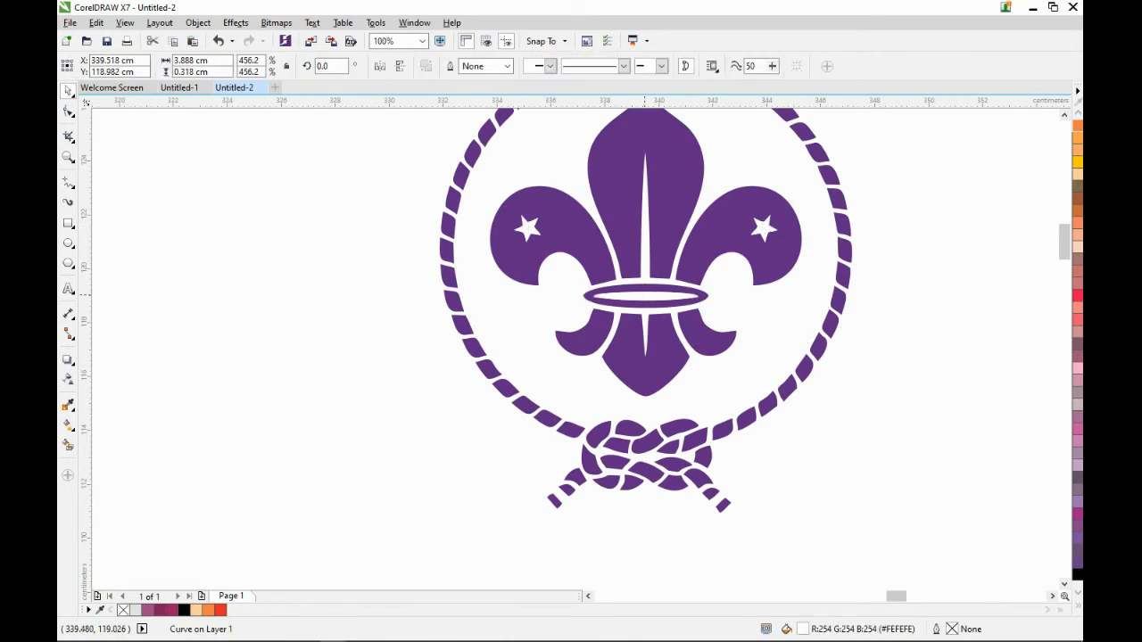
{"action": "key", "text": "Delete"}
Group the emblem pieces with a 10% Black fill and enlarge the group to about 50 x 56.5 cm.
{"action": "scroll", "coordinate": [644, 296], "scroll_direction": "down", "scroll_amount": 3}
{"action": "left_click_drag", "start_coordinate": [765, 196], "coordinate": [629, 296]}
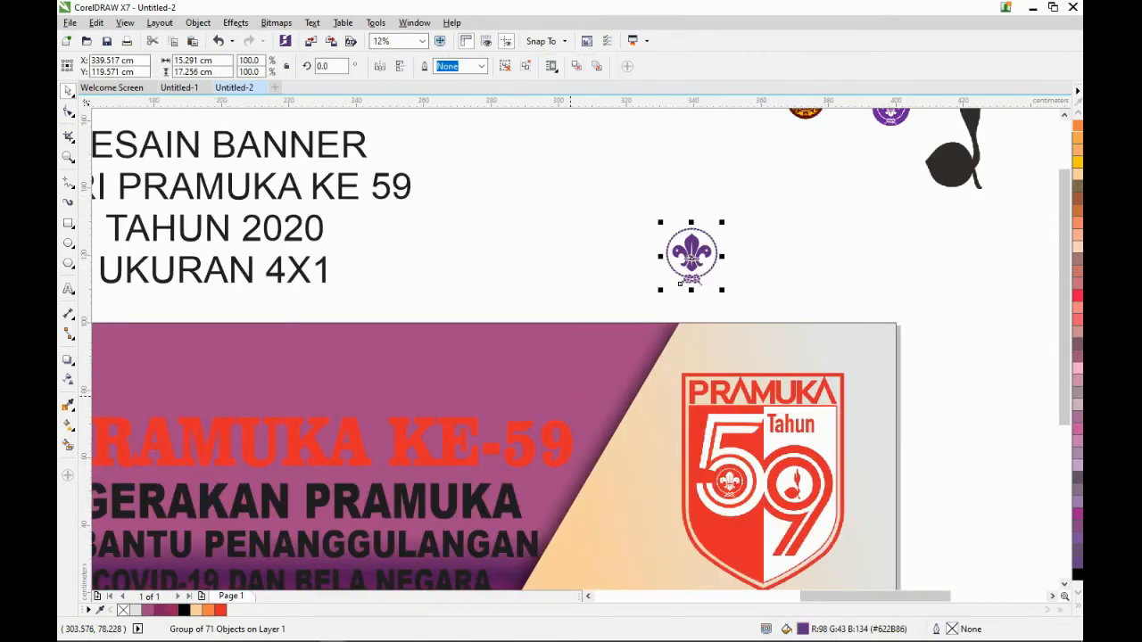
{"action": "scroll", "coordinate": [693, 247], "scroll_direction": "down", "scroll_amount": 1}
{"action": "left_click_drag", "start_coordinate": [674, 266], "coordinate": [648, 297]}
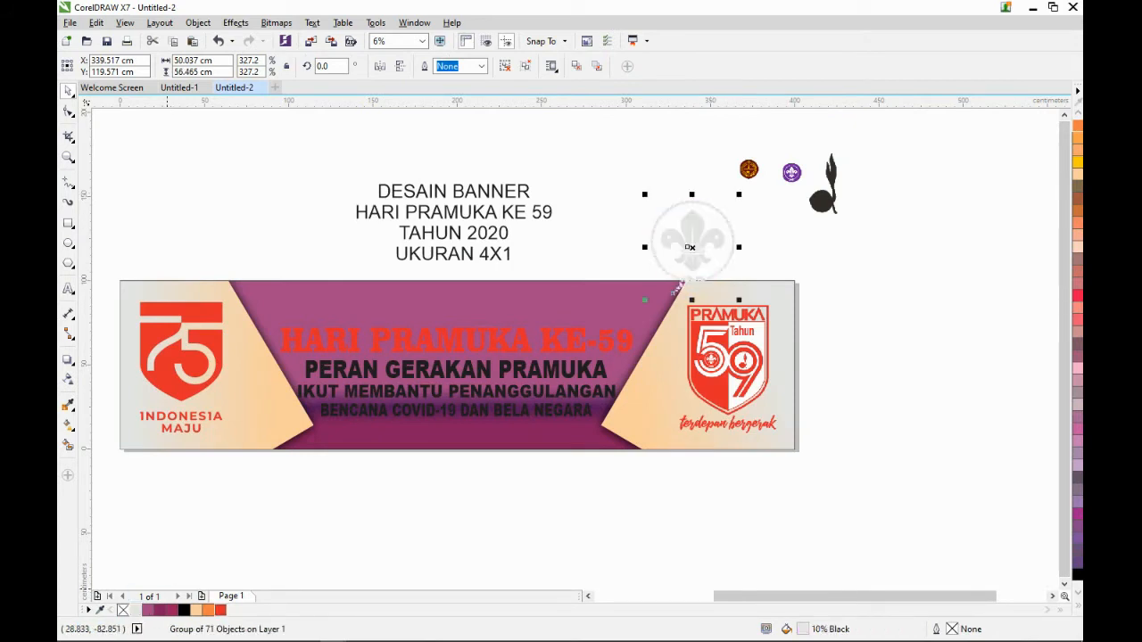
Centre the pale emblem on the banner both ways and enlarge it to about 72.9 x 82.3 cm.
{"action": "left_click", "coordinate": [68, 378]}
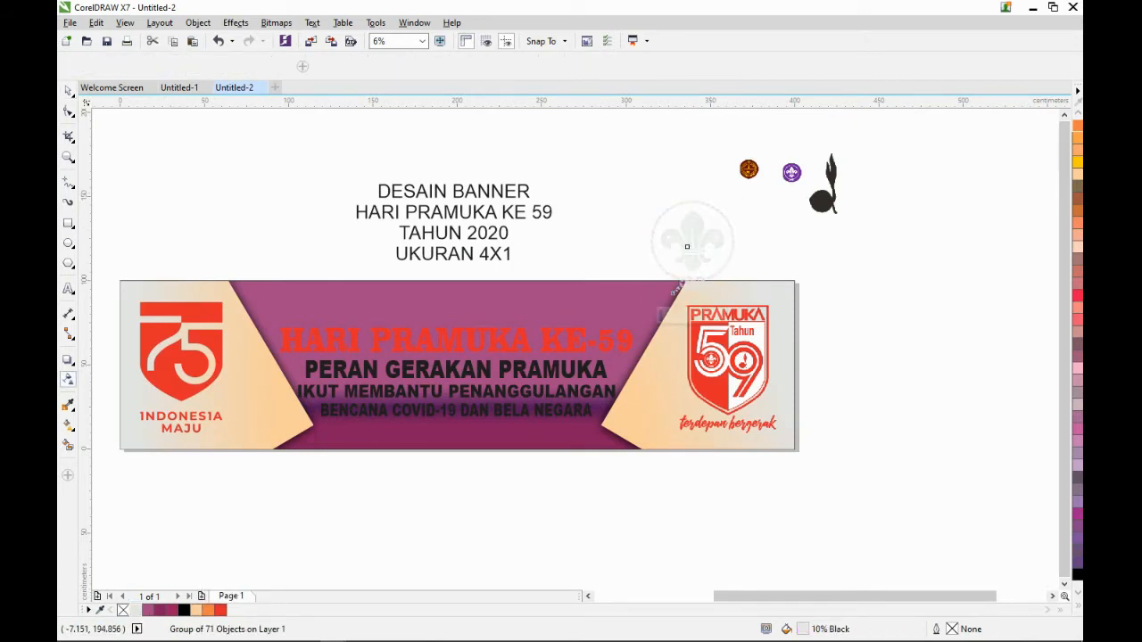
{"action": "key", "text": "space"}
{"action": "left_click", "coordinate": [524, 295], "text": "shift"}
{"action": "key", "text": "c"}
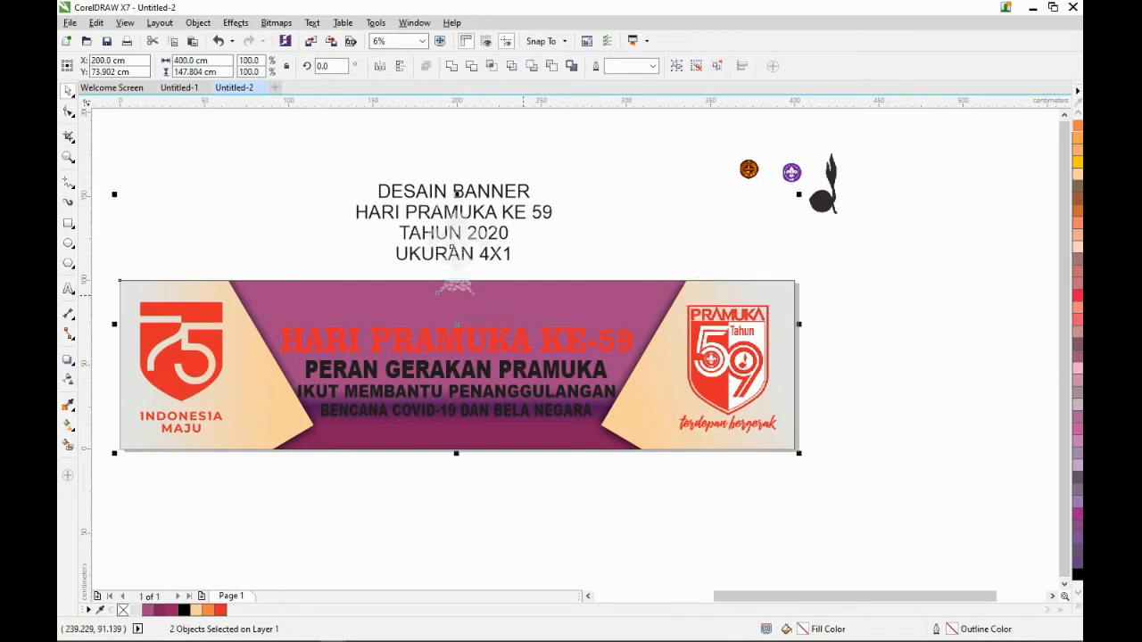
{"action": "key", "text": "e"}
{"action": "left_click", "coordinate": [453, 512]}
{"action": "left_click", "coordinate": [456, 353]}
{"action": "left_click_drag", "start_coordinate": [504, 312], "coordinate": [539, 289]}
Apply uniform transparency of 70 to the large centred emblem.
{"action": "left_click", "coordinate": [68, 379]}
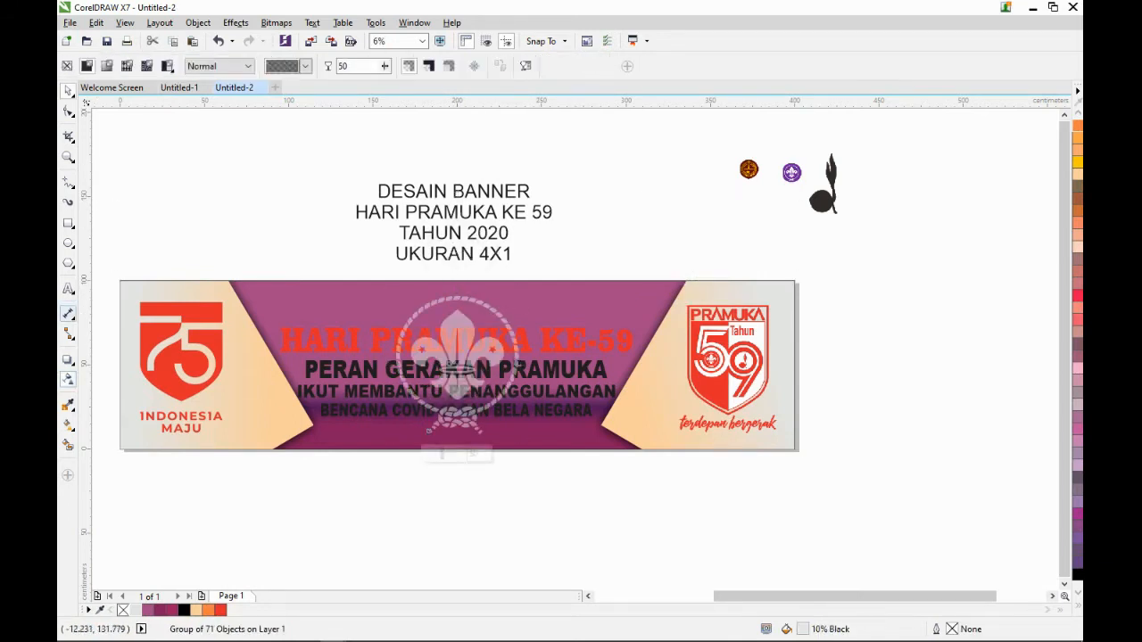
{"action": "type", "text": "7"}
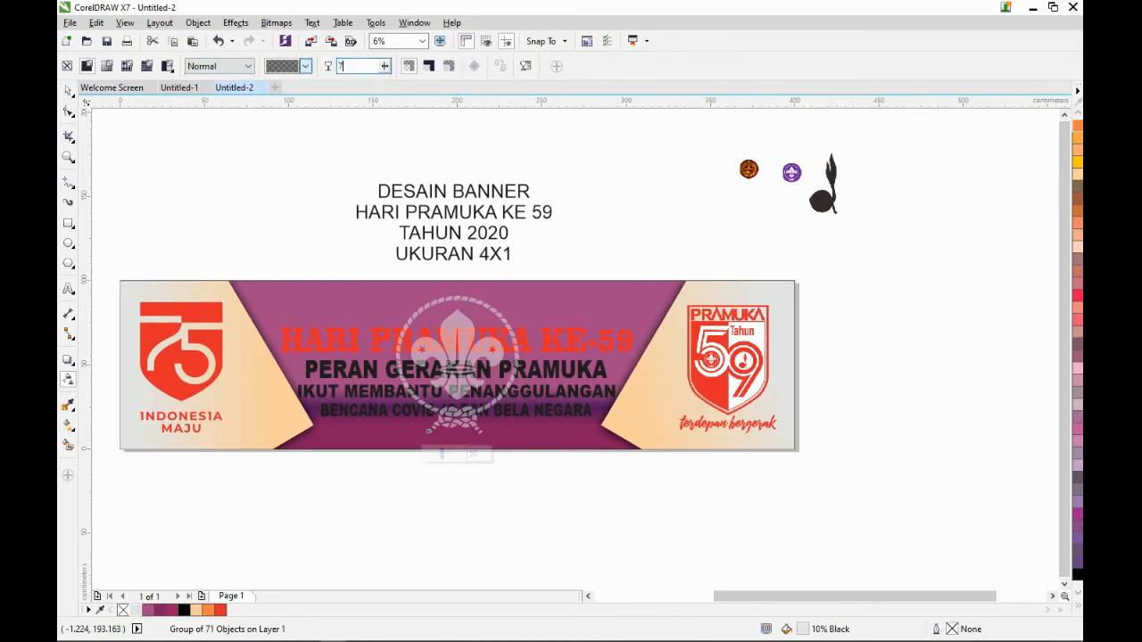
{"action": "type", "text": "0"}
{"action": "key", "text": "Return"}
{"action": "key", "text": "space"}
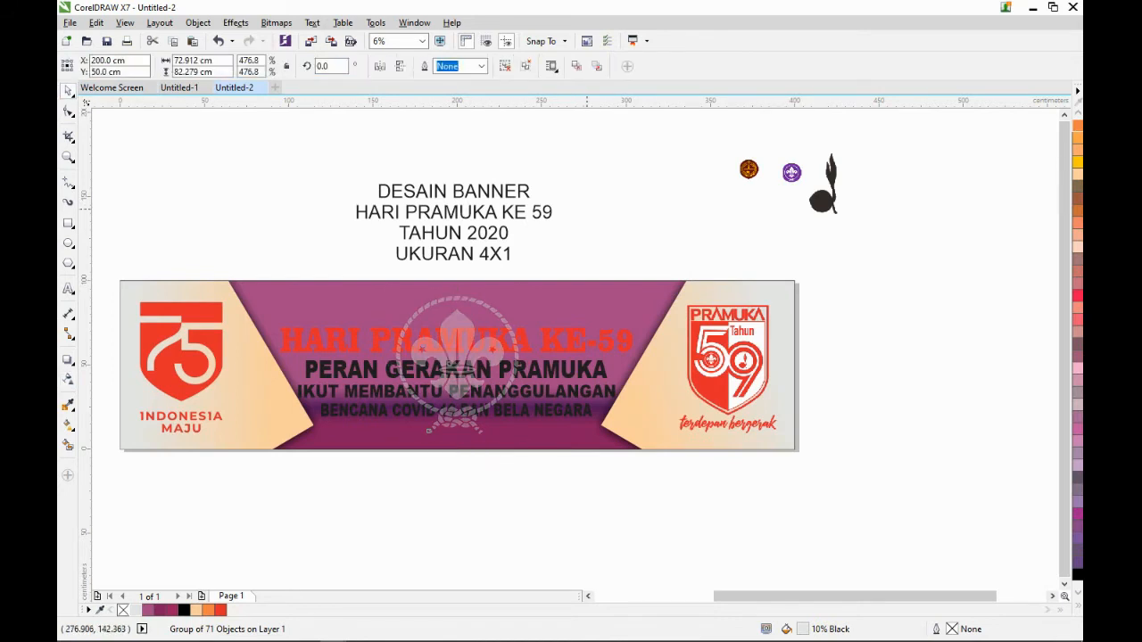
PowerClip the transparent emblem inside the banner background so it sits behind the text.
{"action": "right_click", "coordinate": [460, 296]}
{"action": "left_click", "coordinate": [483, 295]}
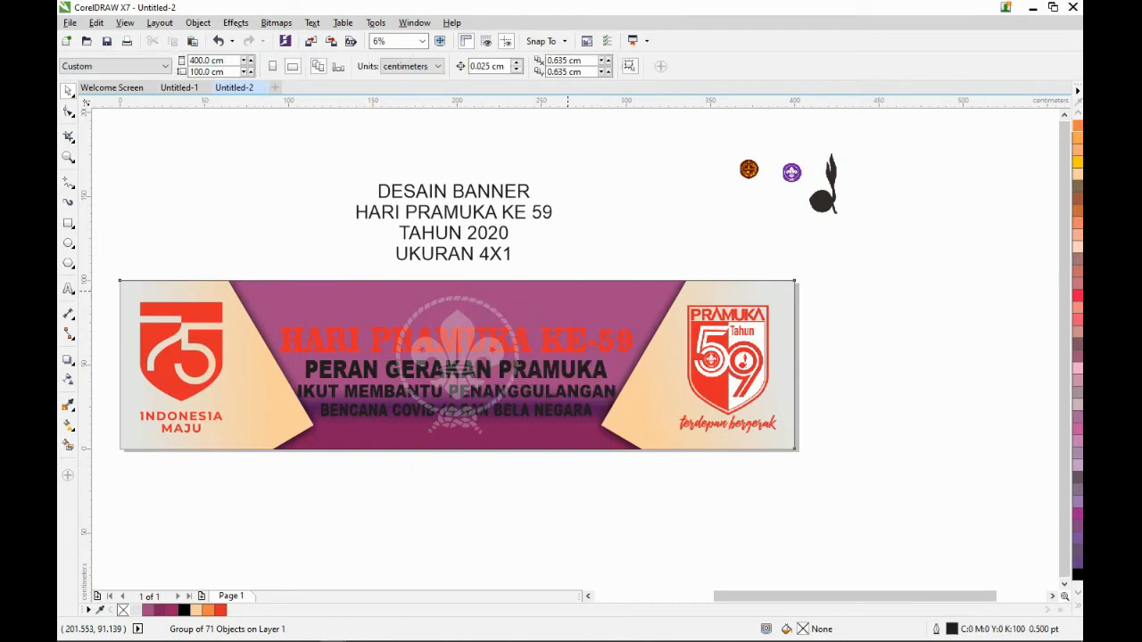
{"action": "left_click", "coordinate": [483, 301]}
{"action": "left_click", "coordinate": [535, 458]}
Move the black sprout bitmap PRAMUKA 3.png closer to the banner and outline-trace it.
{"action": "left_click", "coordinate": [822, 183]}
{"action": "left_click_drag", "start_coordinate": [822, 183], "coordinate": [641, 223]}
{"action": "left_click", "coordinate": [542, 66]}
{"action": "mouse_move", "coordinate": [551, 115]}
{"action": "left_click", "coordinate": [654, 131]}
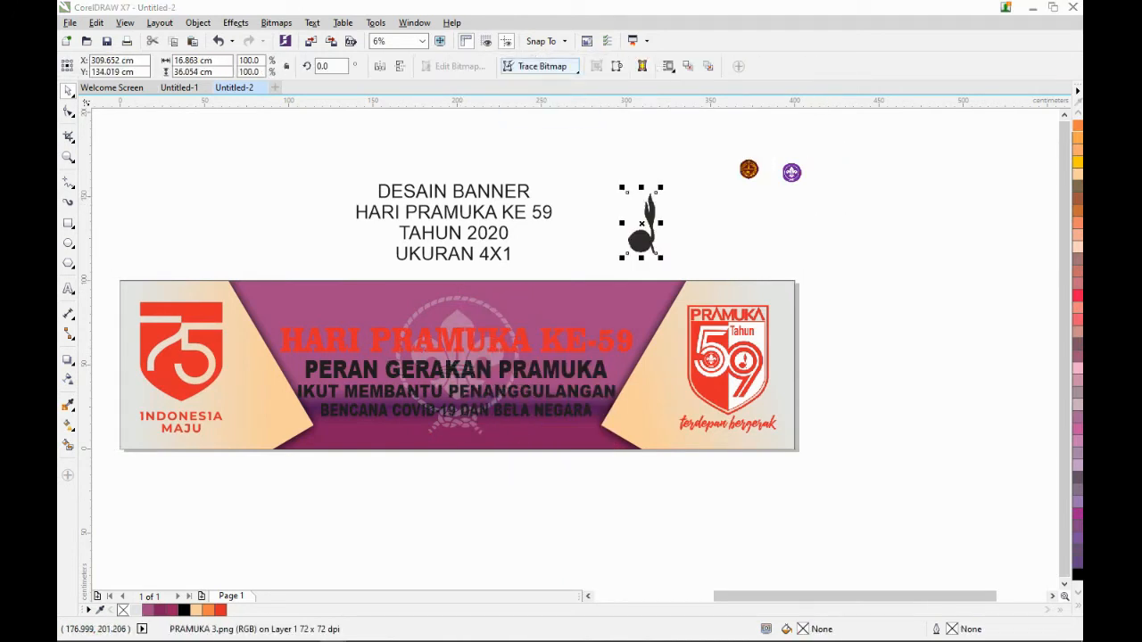
{"action": "left_click", "coordinate": [688, 471]}
Place the traced sprout above the heading at about 9 x 19.2 cm, centred horizontally on the banner.
{"action": "mouse_move", "coordinate": [648, 201]}
{"action": "left_mouse_down"}
{"action": "mouse_move", "coordinate": [510, 258]}
{"action": "mouse_move", "coordinate": [527, 268]}
{"action": "mouse_move", "coordinate": [463, 268]}
{"action": "left_mouse_up"}
{"action": "scroll", "coordinate": [464, 293], "scroll_direction": "up", "scroll_amount": 1}
{"action": "left_click_drag", "start_coordinate": [482, 230], "coordinate": [455, 286]}
{"action": "left_click_drag", "start_coordinate": [447, 327], "coordinate": [448, 321]}
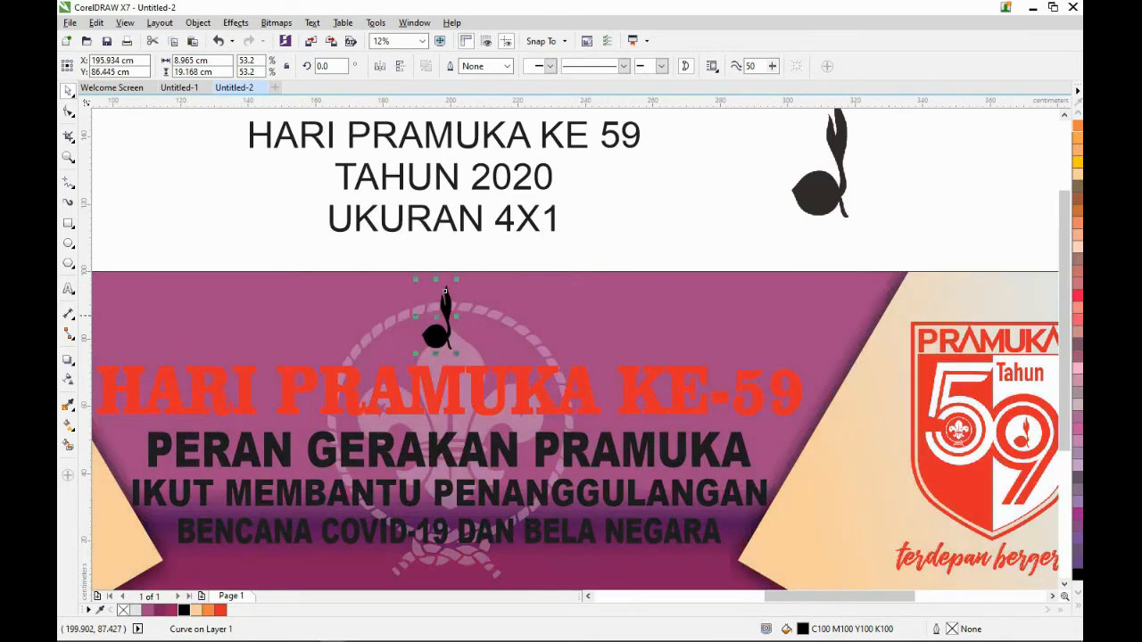
{"action": "left_click", "coordinate": [553, 303], "text": "shift"}
{"action": "key", "text": "c"}
Delete the source sprout bitmap left above the banner.
{"action": "left_click", "coordinate": [630, 234]}
{"action": "scroll", "coordinate": [633, 234], "scroll_direction": "down", "scroll_amount": 2}
{"action": "left_click", "coordinate": [662, 230]}
{"action": "key", "text": "Delete"}
Move the brown and purple round emblems onto the banner's upper part, above the heading.
{"action": "scroll", "coordinate": [724, 190], "scroll_direction": "up", "scroll_amount": 2}
{"action": "left_click", "coordinate": [695, 203]}
{"action": "left_click_drag", "start_coordinate": [695, 204], "coordinate": [288, 461]}
{"action": "left_click", "coordinate": [783, 207]}
{"action": "scroll", "coordinate": [832, 198], "scroll_direction": "down", "scroll_amount": 1}
{"action": "left_click_drag", "start_coordinate": [831, 197], "coordinate": [455, 329]}
Enlarge the purple emblem to about 15.9 cm wide and place it on the left side of the sprout.
{"action": "scroll", "coordinate": [455, 329], "scroll_direction": "up", "scroll_amount": 1}
{"action": "scroll", "coordinate": [470, 337], "scroll_direction": "up", "scroll_amount": 3}
{"action": "left_click_drag", "start_coordinate": [481, 267], "coordinate": [546, 208]}
{"action": "left_click_drag", "start_coordinate": [490, 298], "coordinate": [479, 322]}
{"action": "scroll", "coordinate": [408, 313], "scroll_direction": "down", "scroll_amount": 1}
{"action": "scroll", "coordinate": [403, 310], "scroll_direction": "down", "scroll_amount": 1}
Bring the brown emblem close to the sprout's right side and enlarge it to nearly match the purple emblem.
{"action": "left_click", "coordinate": [664, 311]}
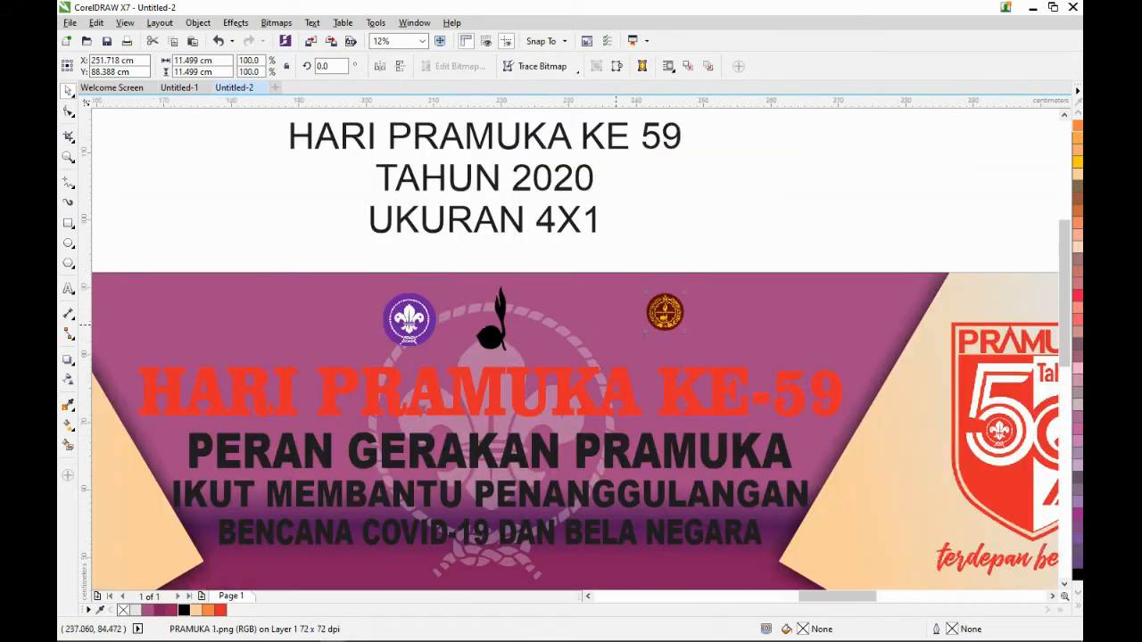
{"action": "scroll", "coordinate": [615, 324], "scroll_direction": "up", "scroll_amount": 1}
{"action": "left_click_drag", "start_coordinate": [706, 296], "coordinate": [497, 318]}
{"action": "left_click_drag", "start_coordinate": [549, 276], "coordinate": [572, 256]}
Try to align the brown emblem's centre with the purple emblem.
{"action": "left_click", "coordinate": [244, 319], "text": "shift"}
{"action": "key", "text": "c"}
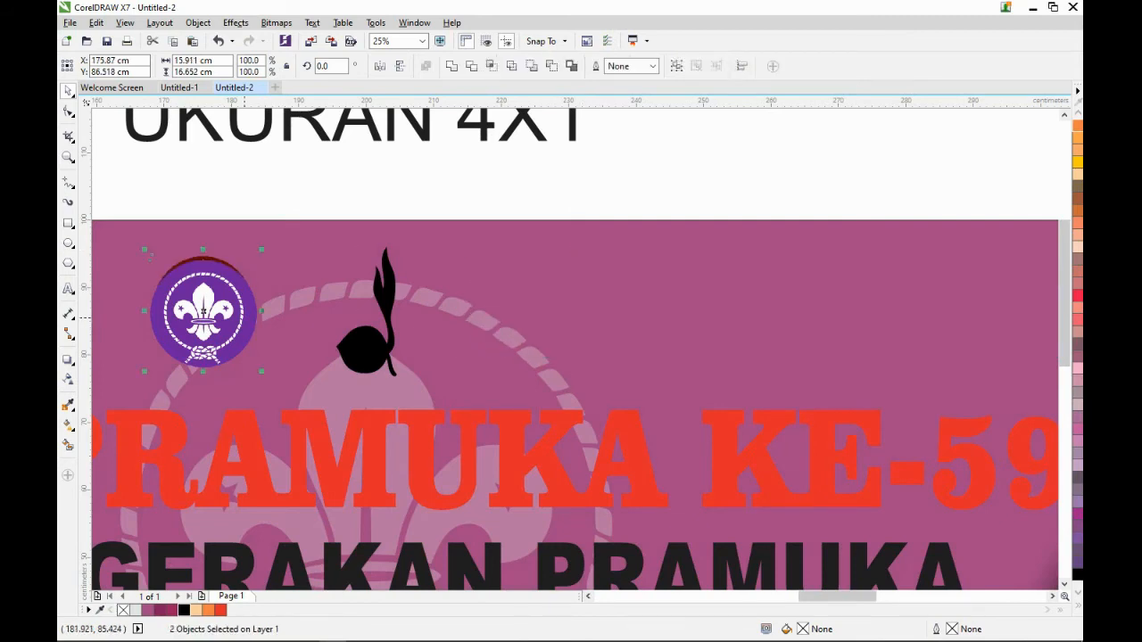
{"action": "key", "text": "ctrl+z"}
Spread the two round emblems away from the sprout and enlarge all three to about 104 x 27.7 cm overall.
{"action": "left_click", "coordinate": [524, 319]}
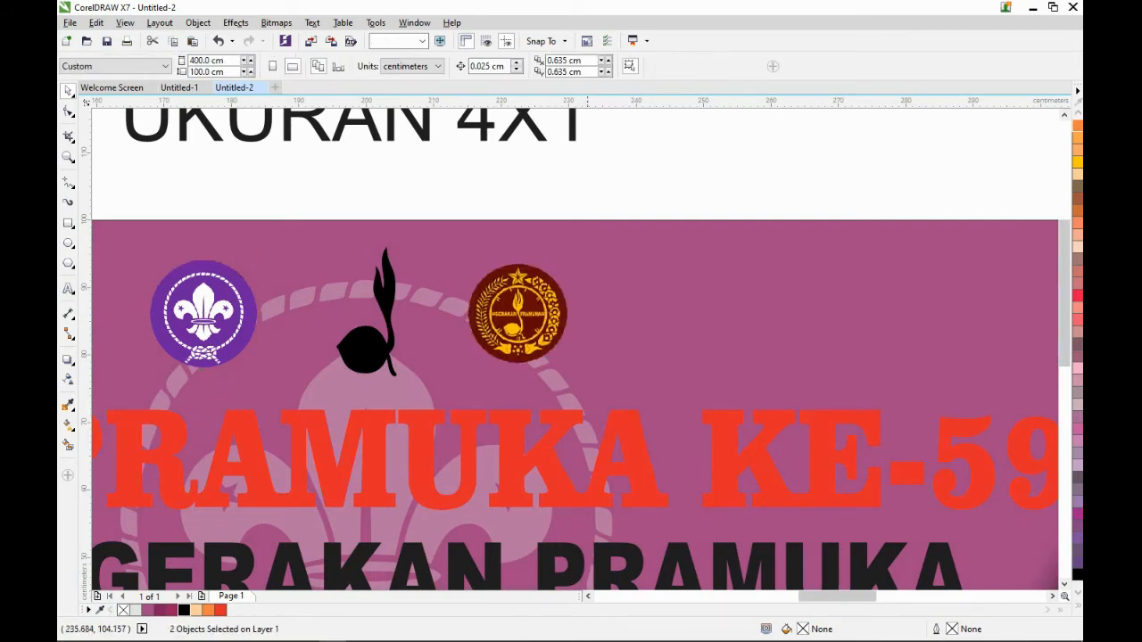
{"action": "left_click_drag", "start_coordinate": [525, 319], "coordinate": [567, 320]}
{"action": "left_click_drag", "start_coordinate": [219, 324], "coordinate": [194, 324]}
{"action": "scroll", "coordinate": [624, 240], "scroll_direction": "down", "scroll_amount": 1}
{"action": "scroll", "coordinate": [651, 298], "scroll_direction": "up", "scroll_amount": 1}
{"action": "left_click_drag", "start_coordinate": [592, 323], "coordinate": [730, 351]}
{"action": "scroll", "coordinate": [730, 351], "scroll_direction": "down", "scroll_amount": 1}
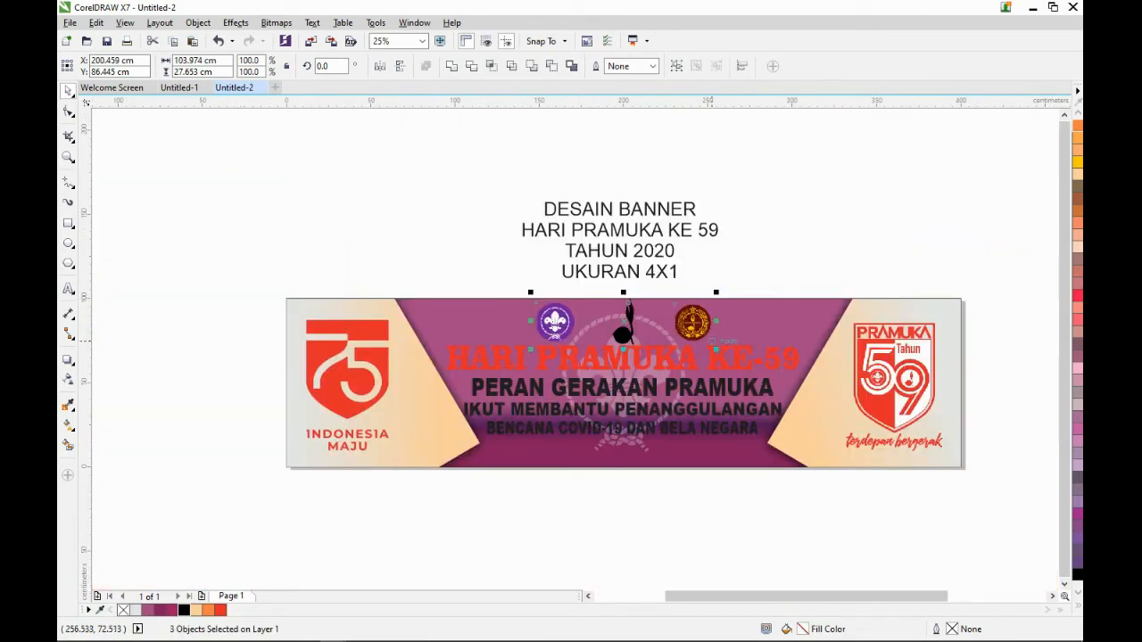
Move the three theme text lines down together, keeping them centred, to open space below the heading.
{"action": "left_click_drag", "start_coordinate": [395, 516], "coordinate": [421, 502]}
{"action": "left_click_drag", "start_coordinate": [789, 364], "coordinate": [727, 407]}
{"action": "scroll", "coordinate": [726, 437], "scroll_direction": "up", "scroll_amount": 1}
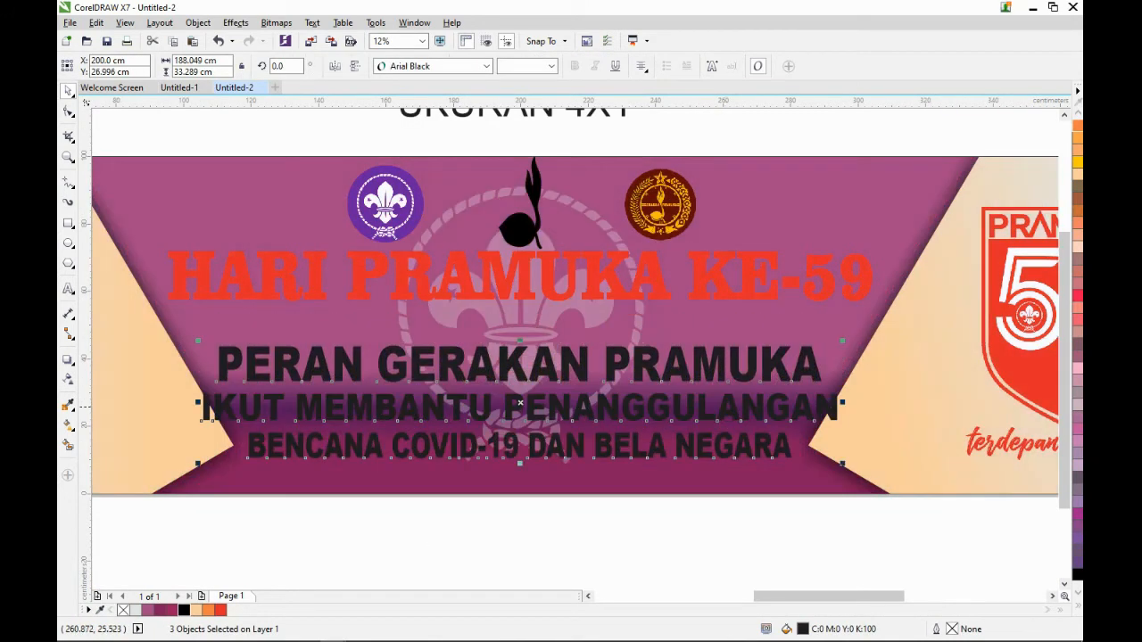
{"action": "scroll", "coordinate": [724, 407], "scroll_direction": "down", "scroll_amount": 1}
{"action": "left_click", "coordinate": [759, 460]}
{"action": "scroll", "coordinate": [759, 459], "scroll_direction": "up", "scroll_amount": 1}
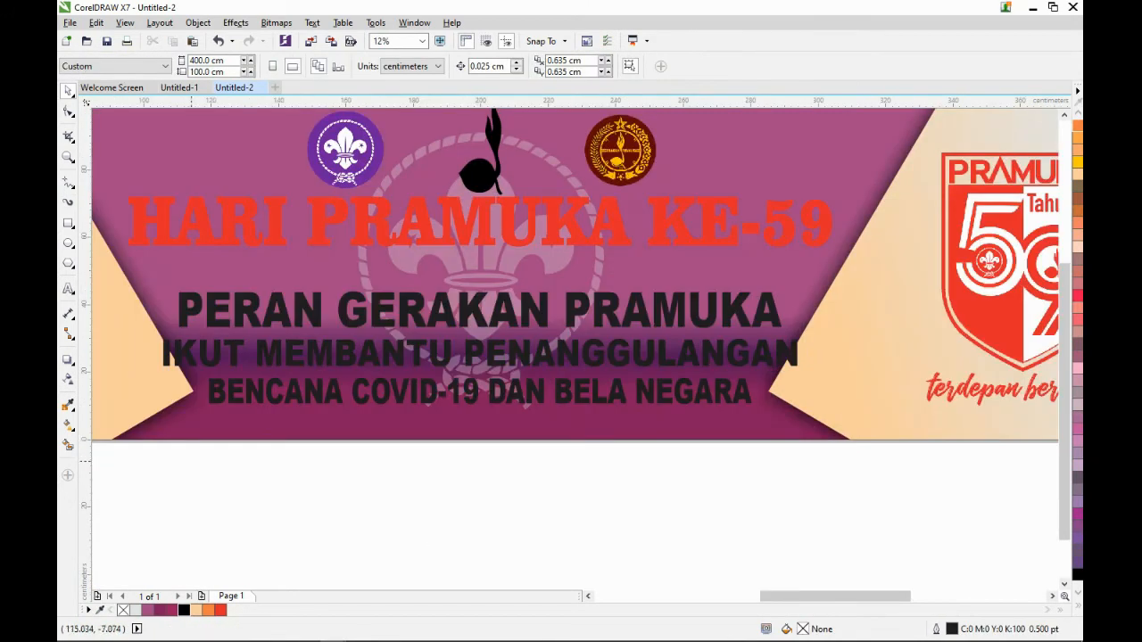
Stretch the "HARI PRAMUKA KE-59" heading to about 234.6 cm wide and 19.7 cm tall.
{"action": "left_click", "coordinate": [457, 230]}
{"action": "scroll", "coordinate": [499, 230], "scroll_direction": "up", "scroll_amount": 1}
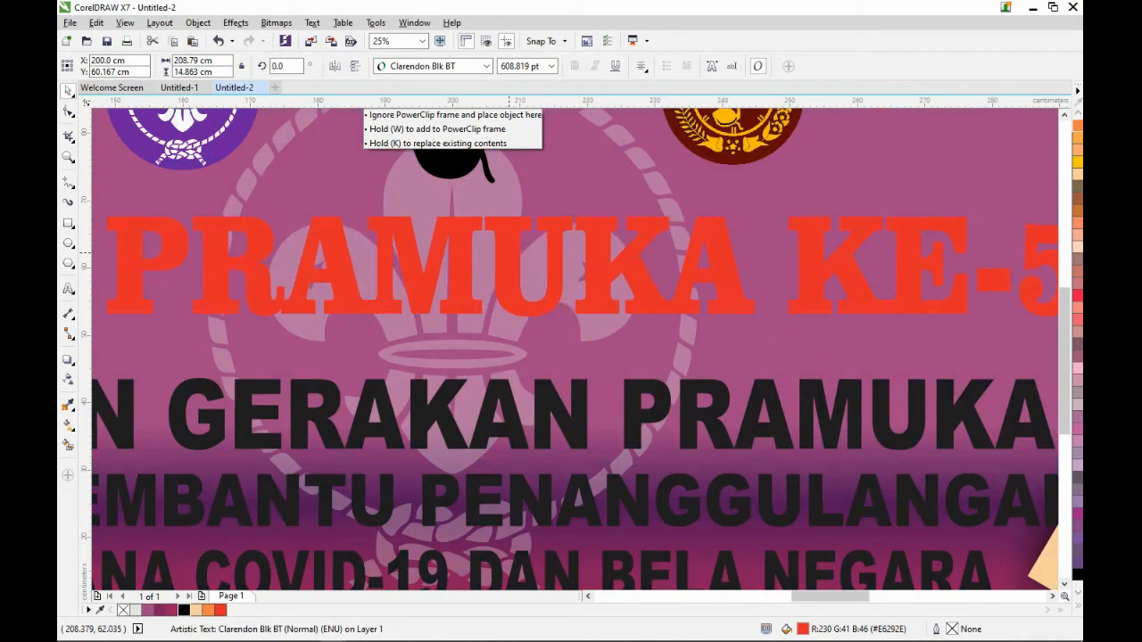
{"action": "left_click_drag", "start_coordinate": [455, 318], "coordinate": [455, 349]}
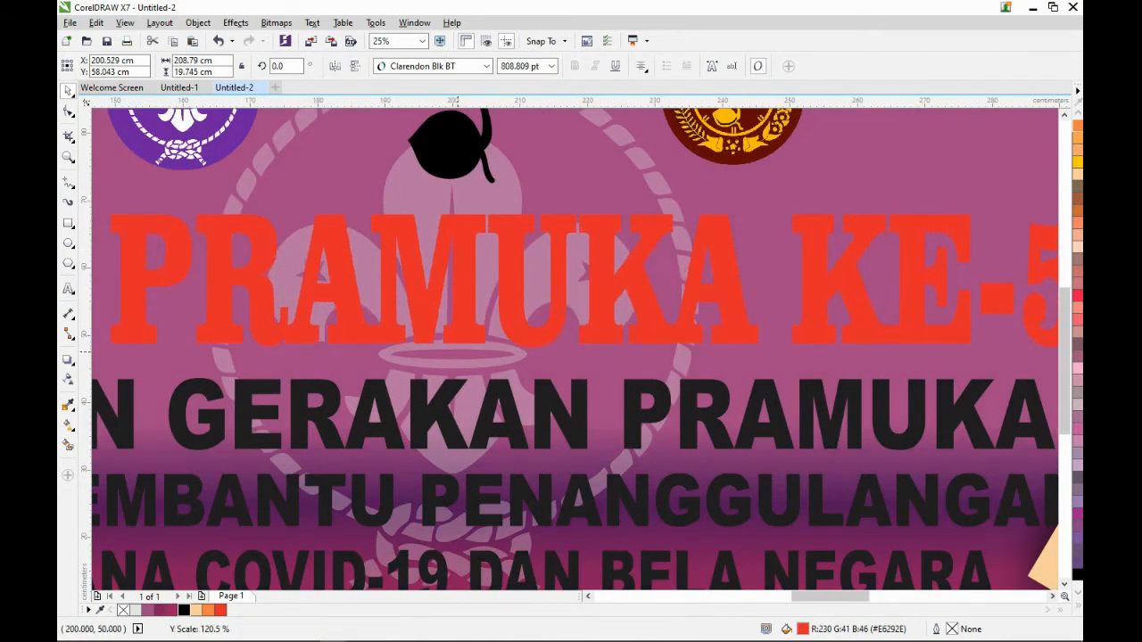
{"action": "scroll", "coordinate": [542, 259], "scroll_direction": "down", "scroll_amount": 2}
{"action": "left_click_drag", "start_coordinate": [712, 263], "coordinate": [733, 263]}
{"action": "key", "text": "Escape"}
{"action": "scroll", "coordinate": [543, 236], "scroll_direction": "up", "scroll_amount": 1}
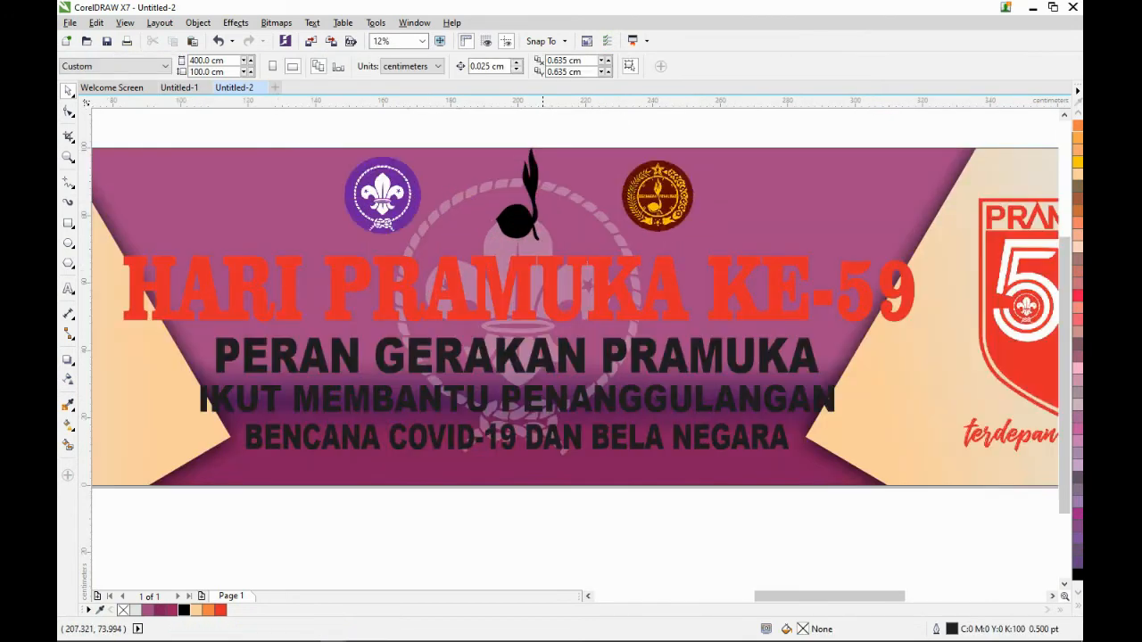
Reduce the sprout's height to about 26.6 cm and shift it down slightly together with both round emblems.
{"action": "left_click", "coordinate": [519, 222]}
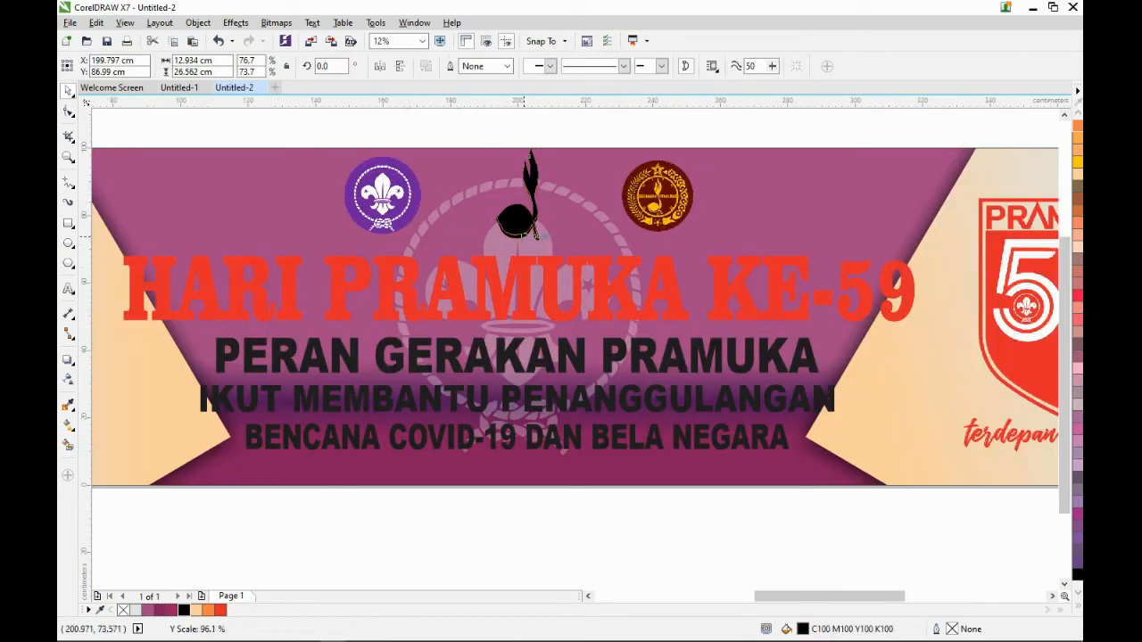
{"action": "left_click", "coordinate": [381, 195], "text": "shift"}
{"action": "left_click", "coordinate": [647, 174], "text": "shift"}
{"action": "scroll", "coordinate": [646, 195], "scroll_direction": "up", "scroll_amount": 2}
{"action": "left_click_drag", "start_coordinate": [653, 194], "coordinate": [653, 222]}
{"action": "scroll", "coordinate": [685, 153], "scroll_direction": "down", "scroll_amount": 2}
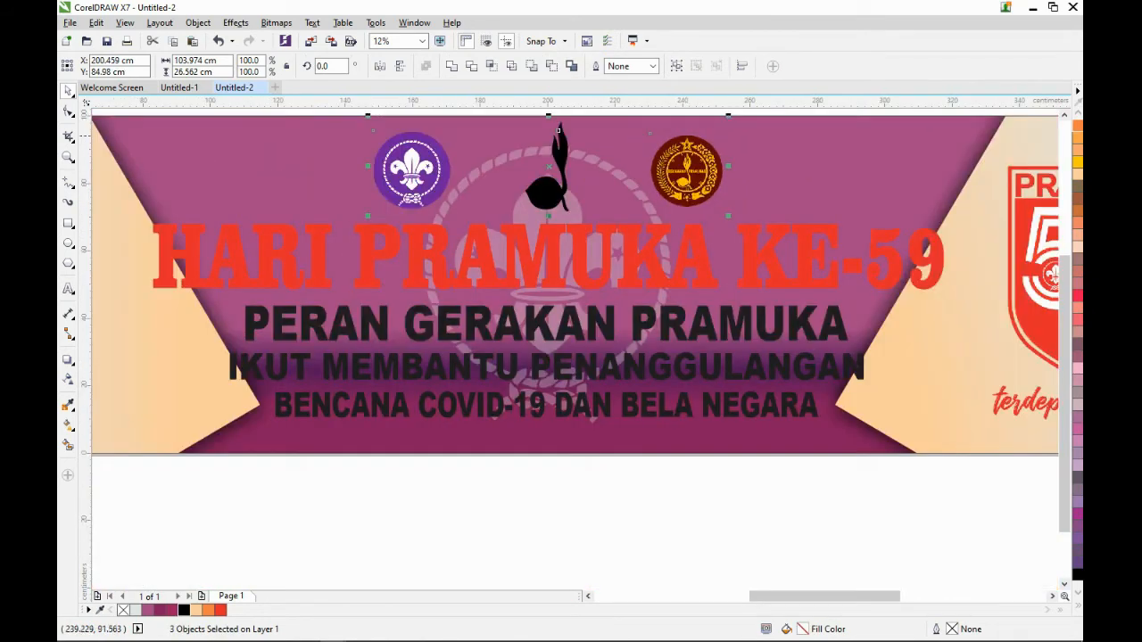
{"action": "left_click", "coordinate": [631, 179]}
{"action": "scroll", "coordinate": [622, 306], "scroll_direction": "down", "scroll_amount": 1}
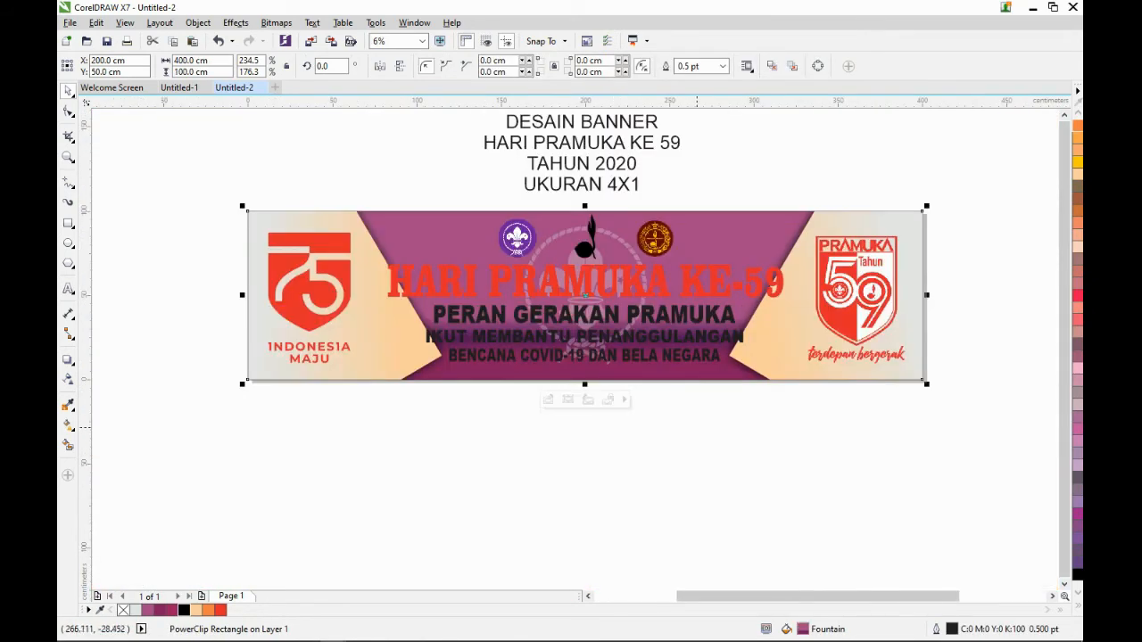
Fill the three theme text lines below the heading with white.
{"action": "left_click", "coordinate": [582, 318]}
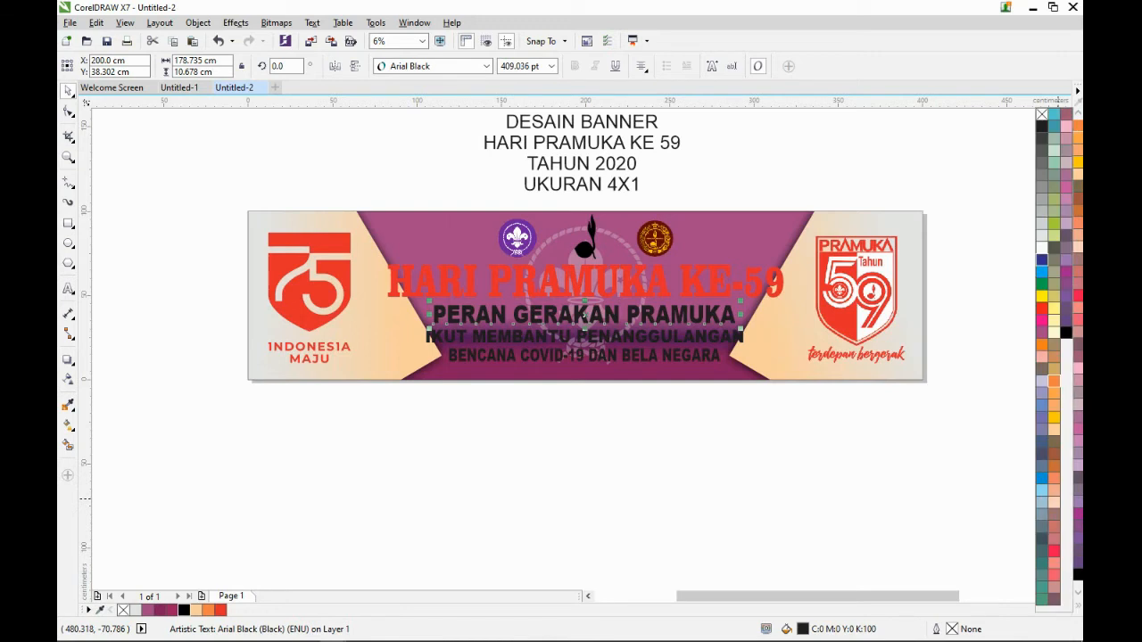
{"action": "scroll", "coordinate": [654, 364], "scroll_direction": "up", "scroll_amount": 1}
{"action": "left_click", "coordinate": [653, 314]}
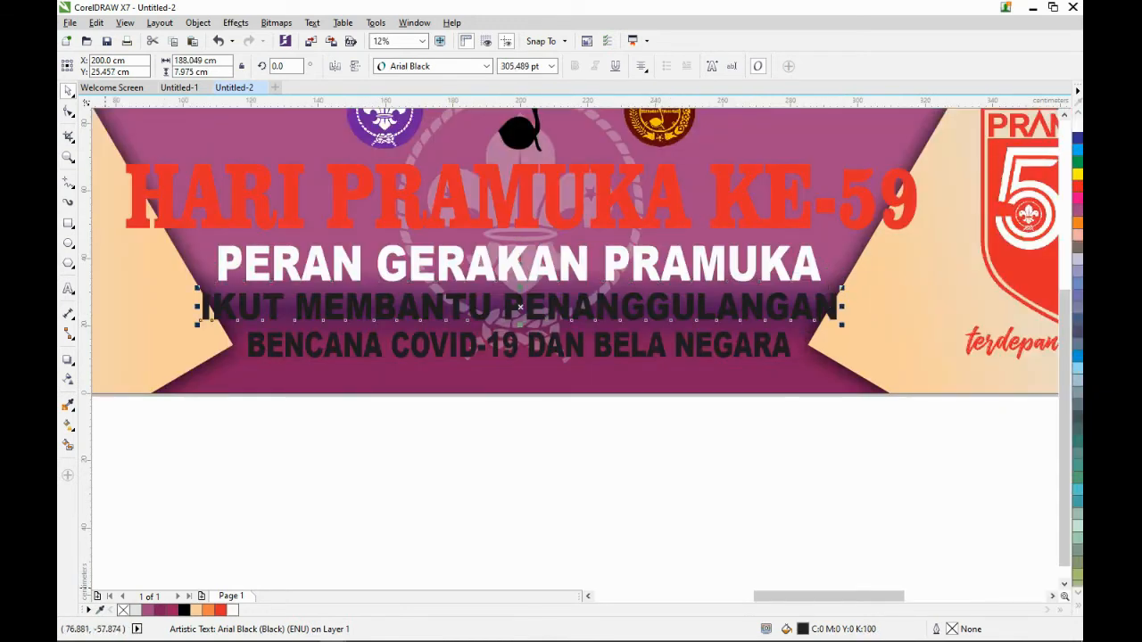
{"action": "left_click", "coordinate": [232, 611]}
{"action": "left_click", "coordinate": [294, 346]}
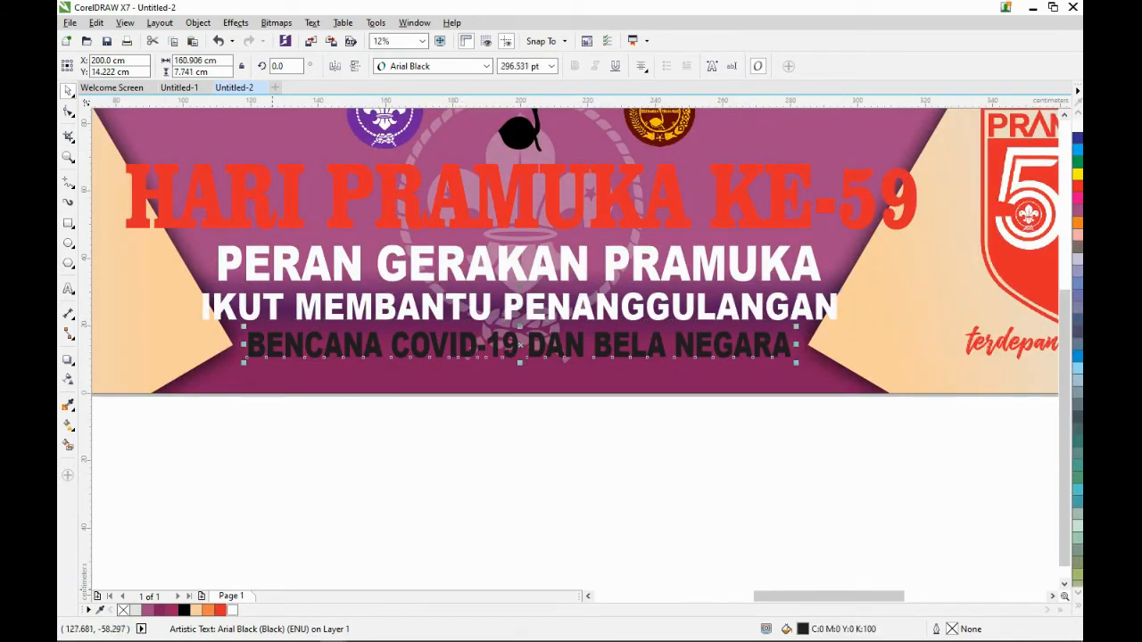
{"action": "left_click", "coordinate": [233, 611]}
{"action": "left_click", "coordinate": [449, 475]}
Add a one-step black outside contour with rounded corners and 0.754 cm offset to the heading.
{"action": "left_click", "coordinate": [344, 214]}
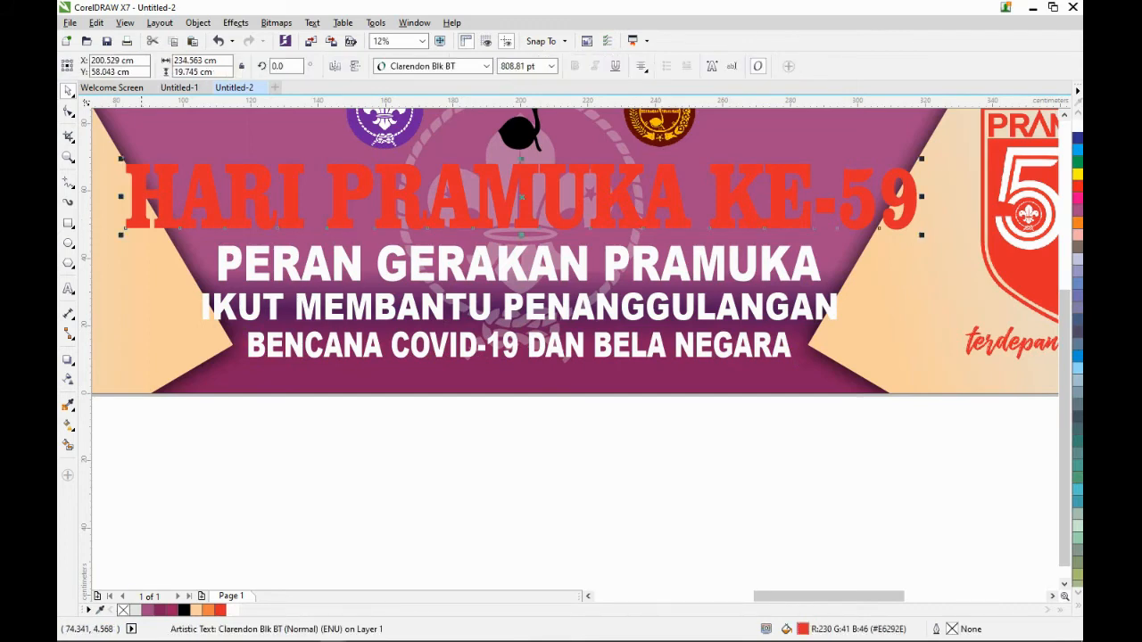
{"action": "left_click", "coordinate": [68, 360]}
{"action": "left_click", "coordinate": [100, 373]}
{"action": "left_click", "coordinate": [408, 67]}
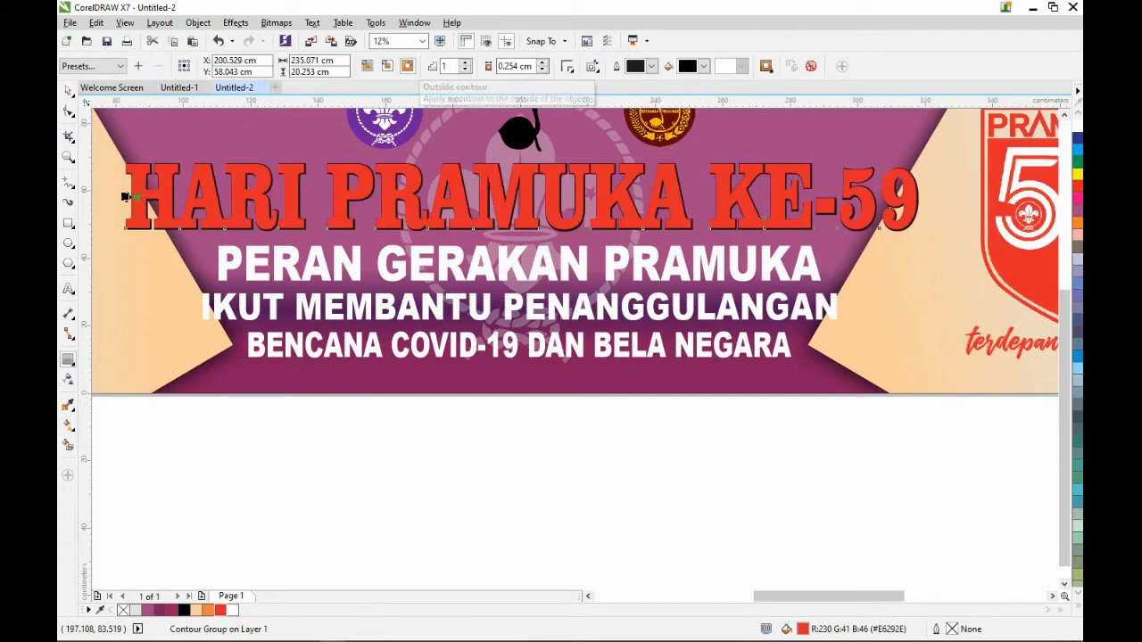
{"action": "left_click", "coordinate": [567, 66]}
{"action": "left_click", "coordinate": [612, 99]}
{"action": "left_click", "coordinate": [541, 62]}
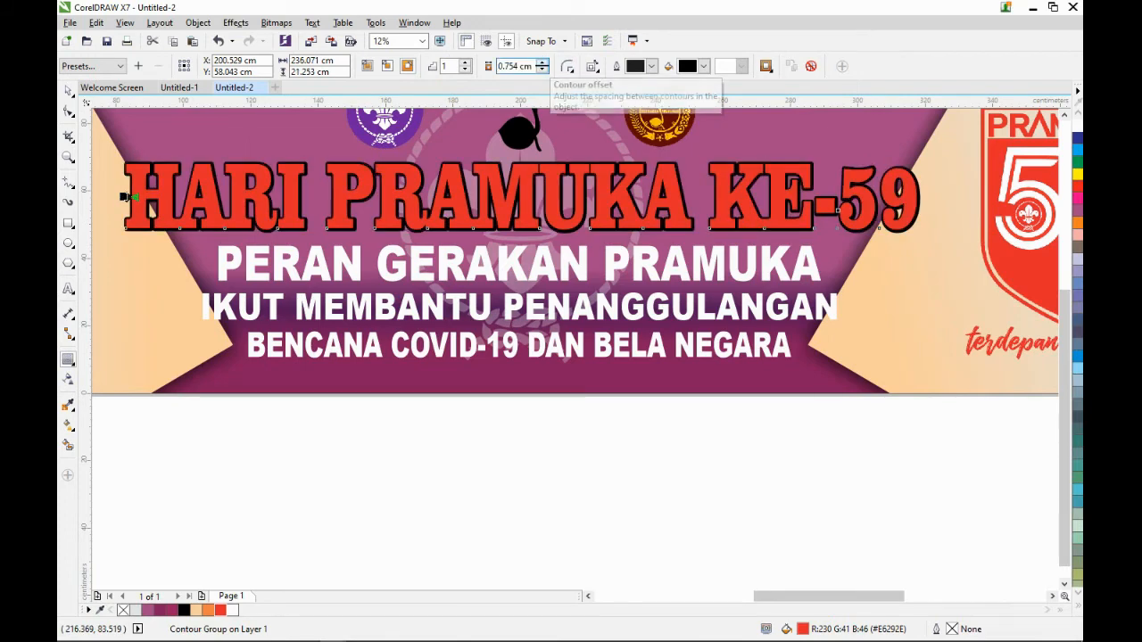
{"action": "left_click", "coordinate": [704, 66]}
{"action": "left_click", "coordinate": [718, 160]}
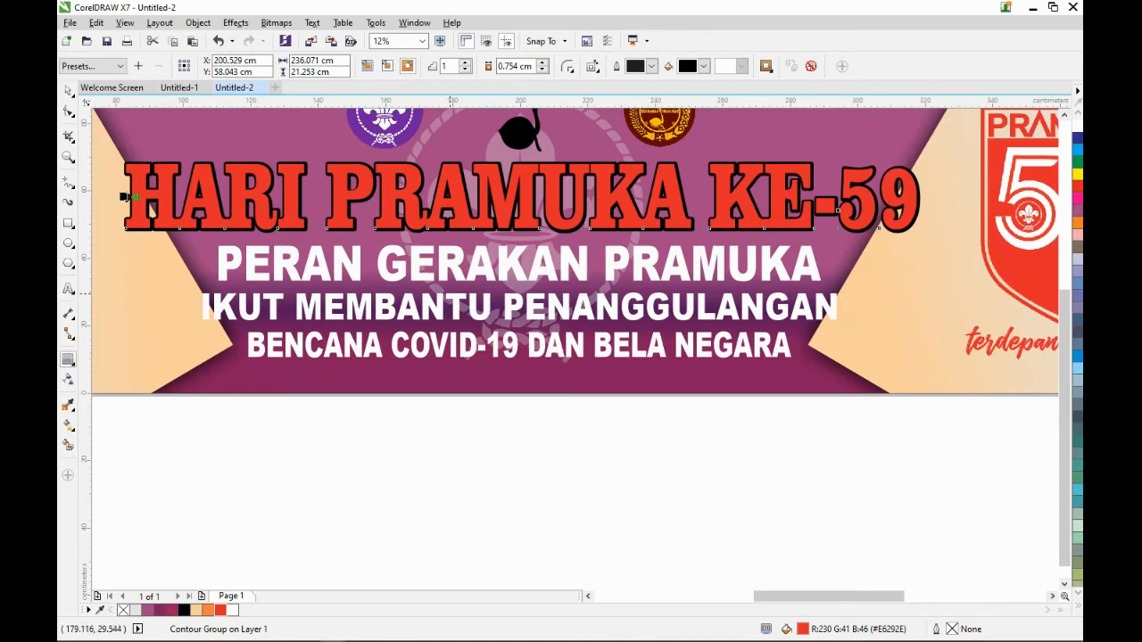
Break the black contour apart from the heading text.
{"action": "key", "text": "ctrl+k"}
{"action": "left_click", "coordinate": [68, 90]}
{"action": "left_click", "coordinate": [315, 436]}
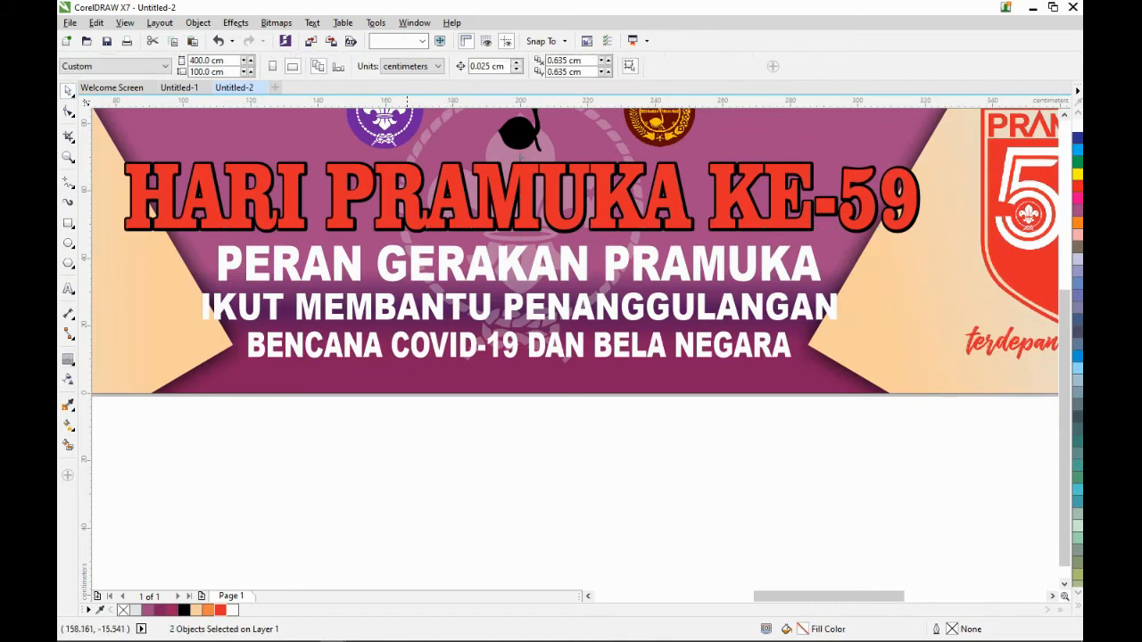
Add a one-step yellow outside contour with 0.754 cm offset around the heading's separated black outline.
{"action": "scroll", "coordinate": [405, 161], "scroll_direction": "up", "scroll_amount": 2}
{"action": "left_click", "coordinate": [405, 165]}
{"action": "left_click", "coordinate": [68, 359]}
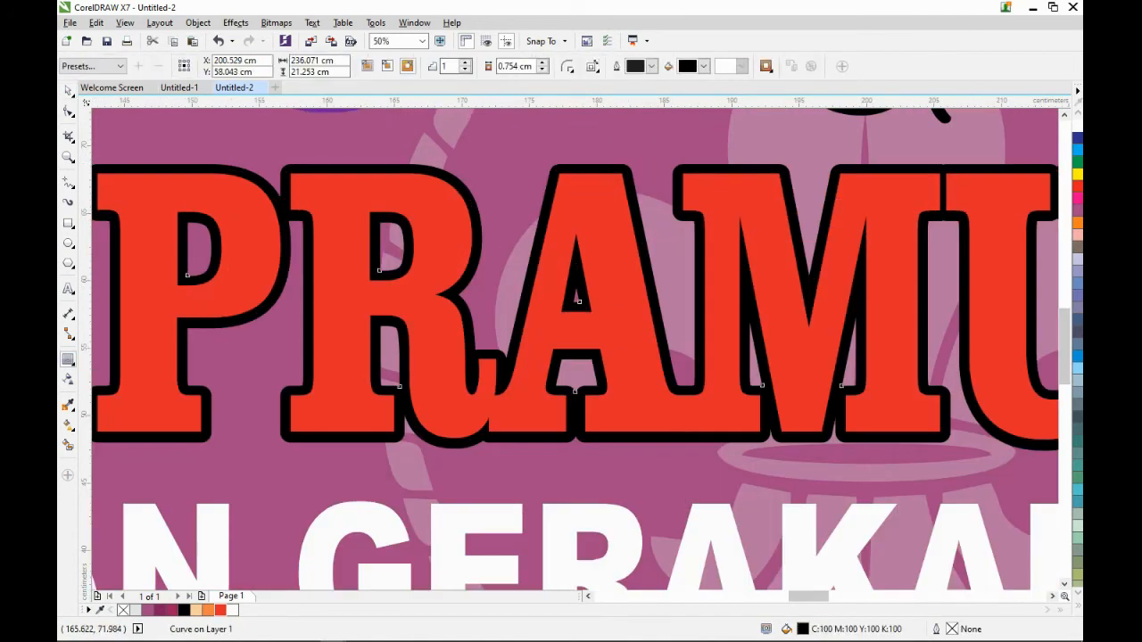
{"action": "left_click", "coordinate": [703, 67]}
{"action": "left_click_drag", "start_coordinate": [752, 139], "coordinate": [752, 120]}
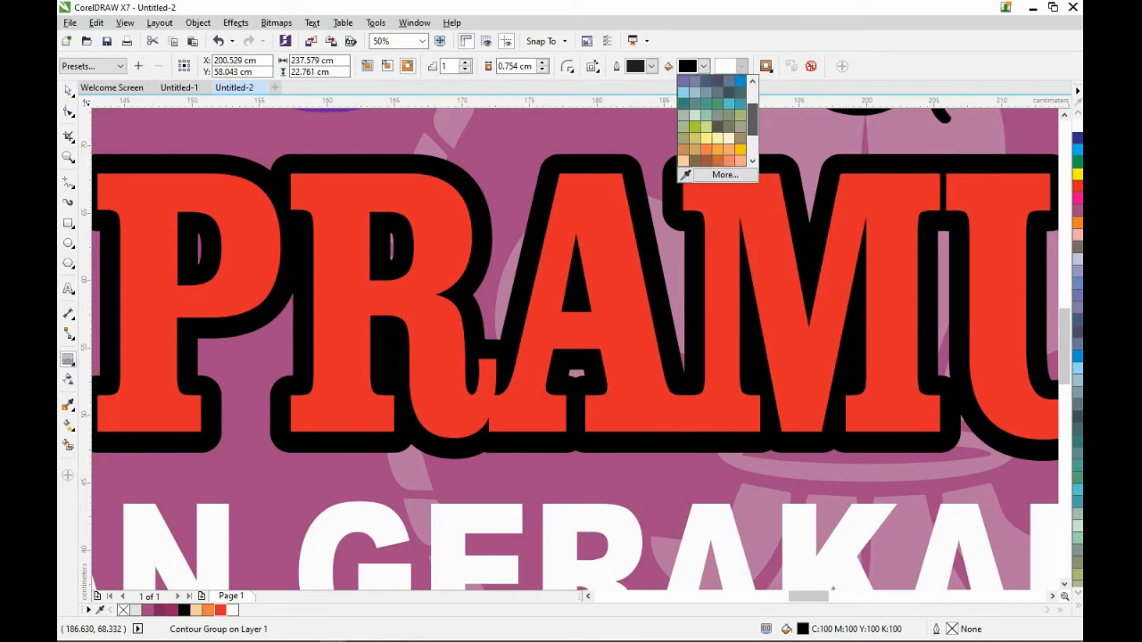
{"action": "left_click", "coordinate": [739, 149]}
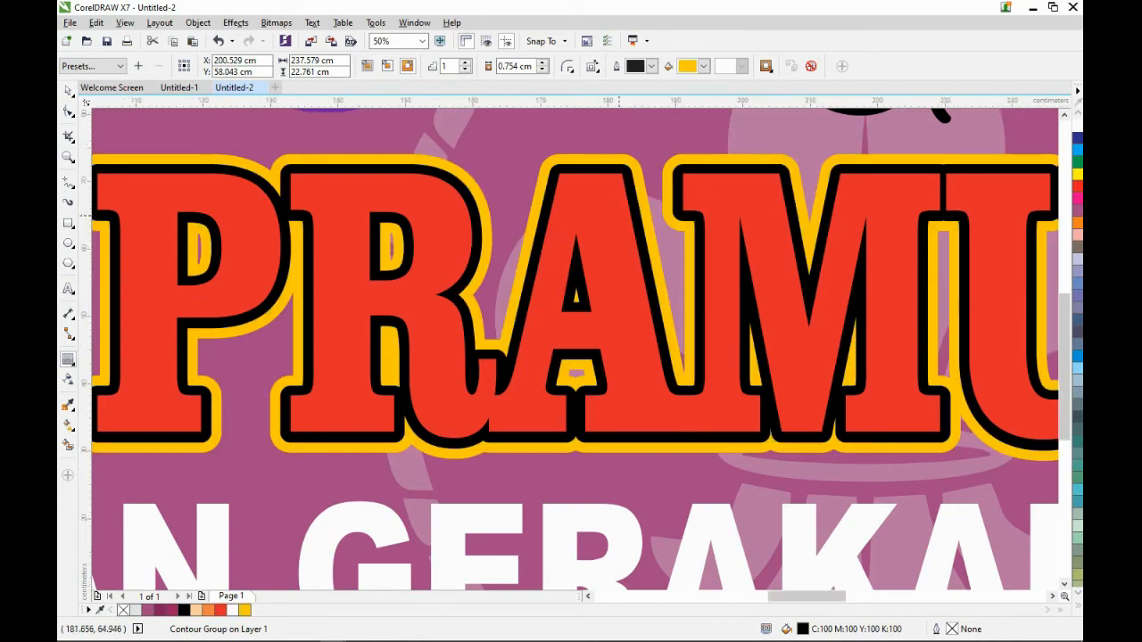
{"action": "scroll", "coordinate": [449, 231], "scroll_direction": "down", "scroll_amount": 3}
{"action": "scroll", "coordinate": [449, 231], "scroll_direction": "up", "scroll_amount": 1}
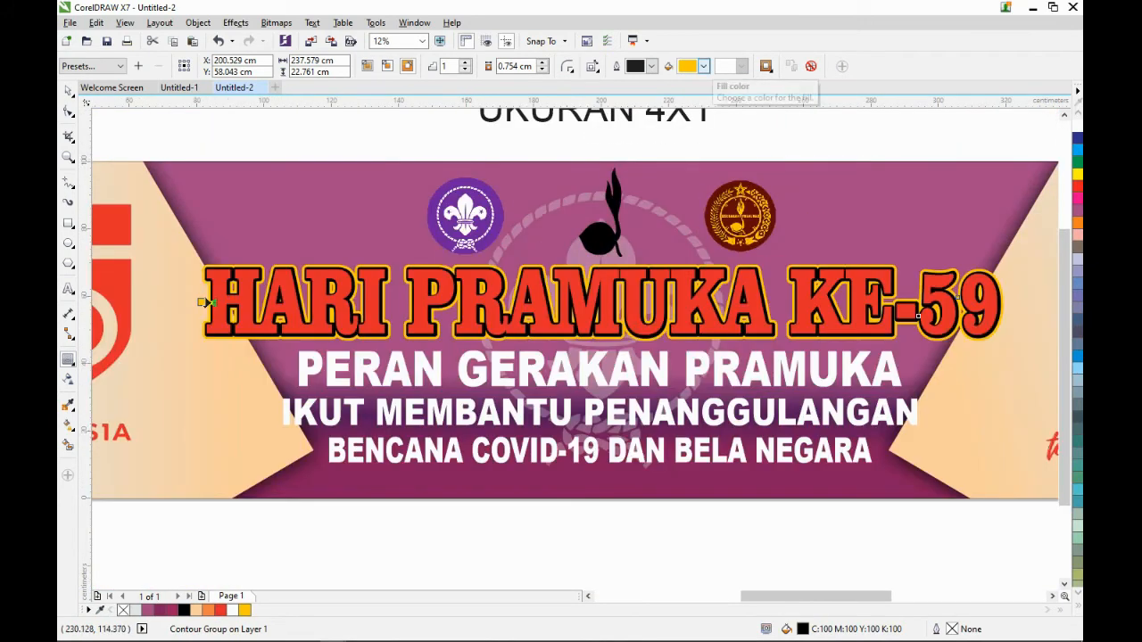
Change the fill colour of the heading's outer contour to white.
{"action": "left_click", "coordinate": [703, 67]}
{"action": "left_click", "coordinate": [729, 92]}
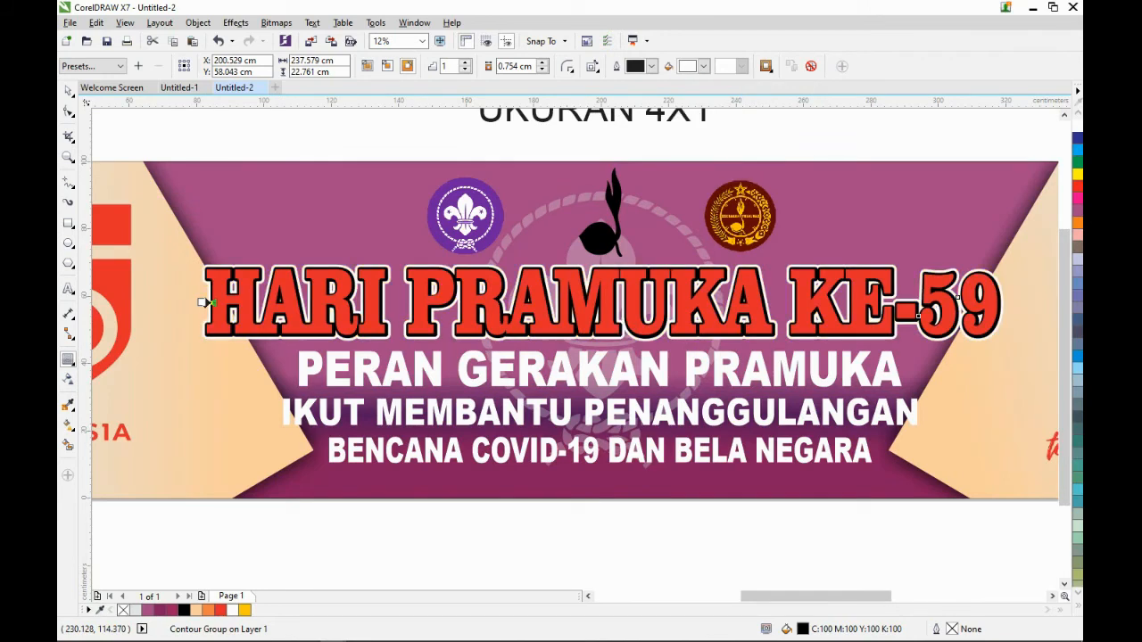
{"action": "scroll", "coordinate": [615, 266], "scroll_direction": "down", "scroll_amount": 1}
{"action": "left_click", "coordinate": [69, 91]}
{"action": "left_click", "coordinate": [132, 129]}
Fill the HARI PRAMUKA KE-59 heading text with a brighter red.
{"action": "scroll", "coordinate": [565, 256], "scroll_direction": "up", "scroll_amount": 2}
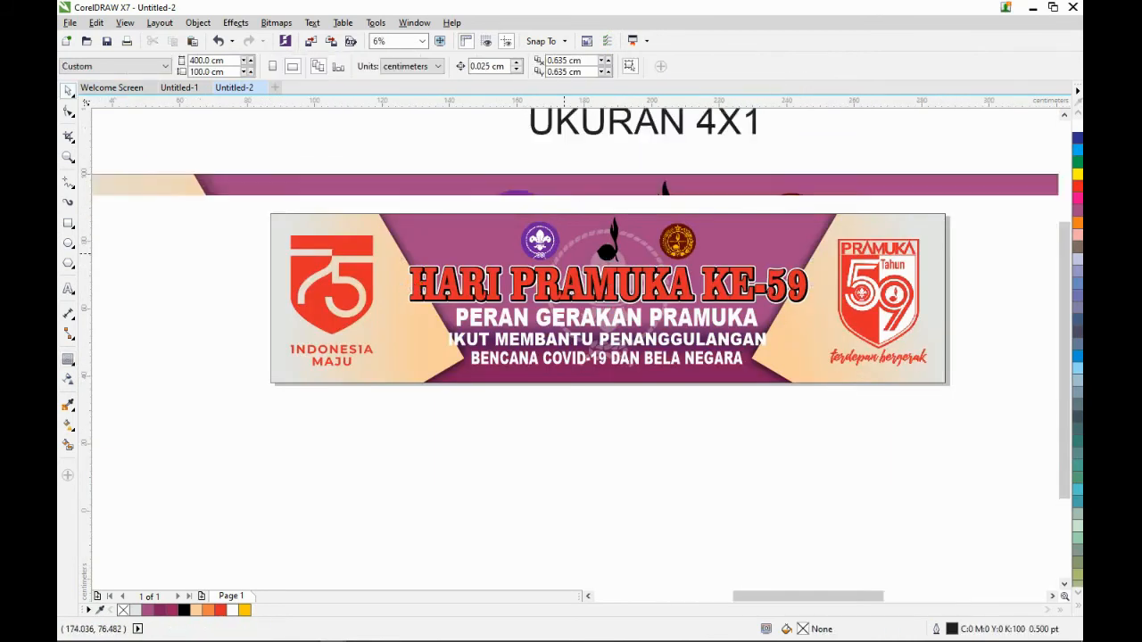
{"action": "left_click", "coordinate": [649, 323]}
{"action": "scroll", "coordinate": [520, 187], "scroll_direction": "down", "scroll_amount": 1}
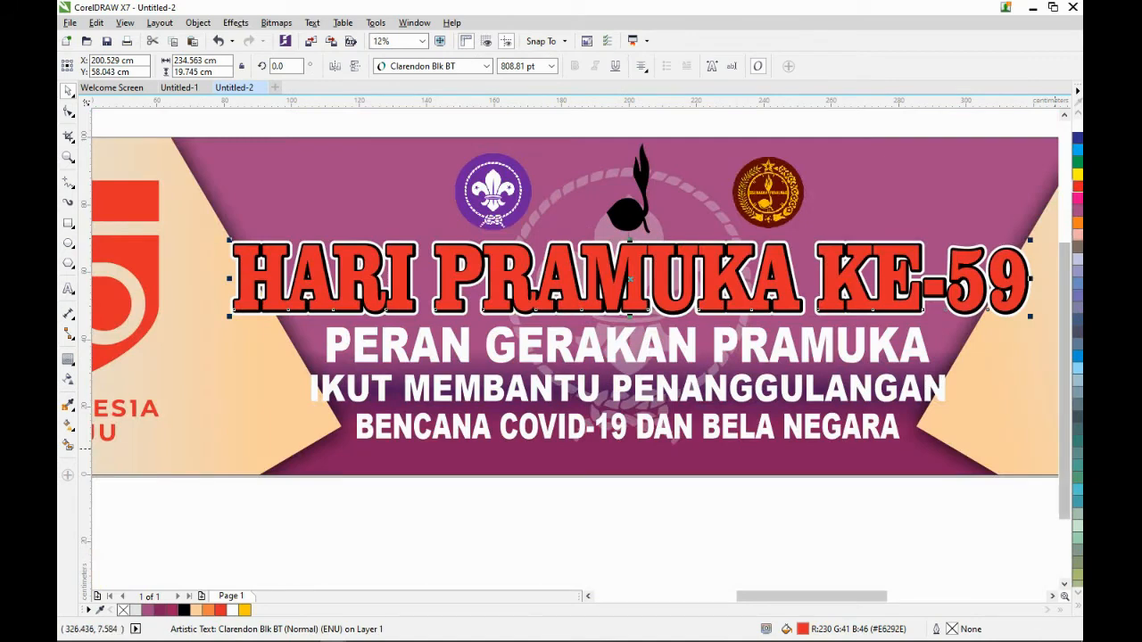
Add a one-step 0.754 cm outside contour to the PERAN GERAKAN PRAMUKA line, coloured with purple sampled from the round scout emblem.
{"action": "left_click", "coordinate": [892, 349]}
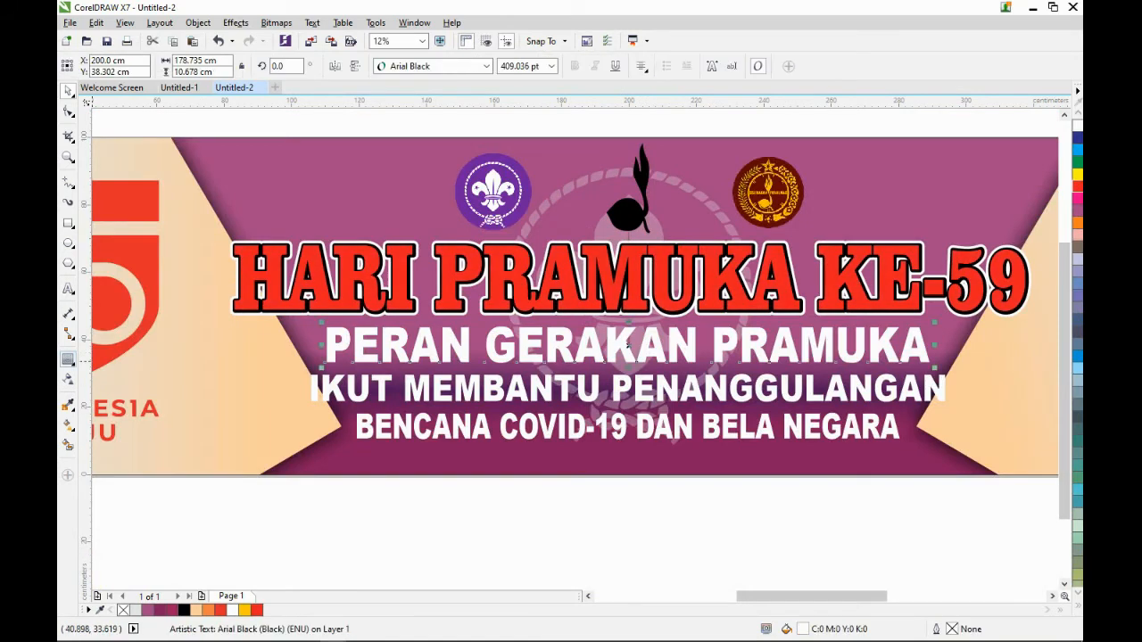
{"action": "left_click", "coordinate": [68, 359]}
{"action": "left_click", "coordinate": [408, 66]}
{"action": "left_click", "coordinate": [704, 66]}
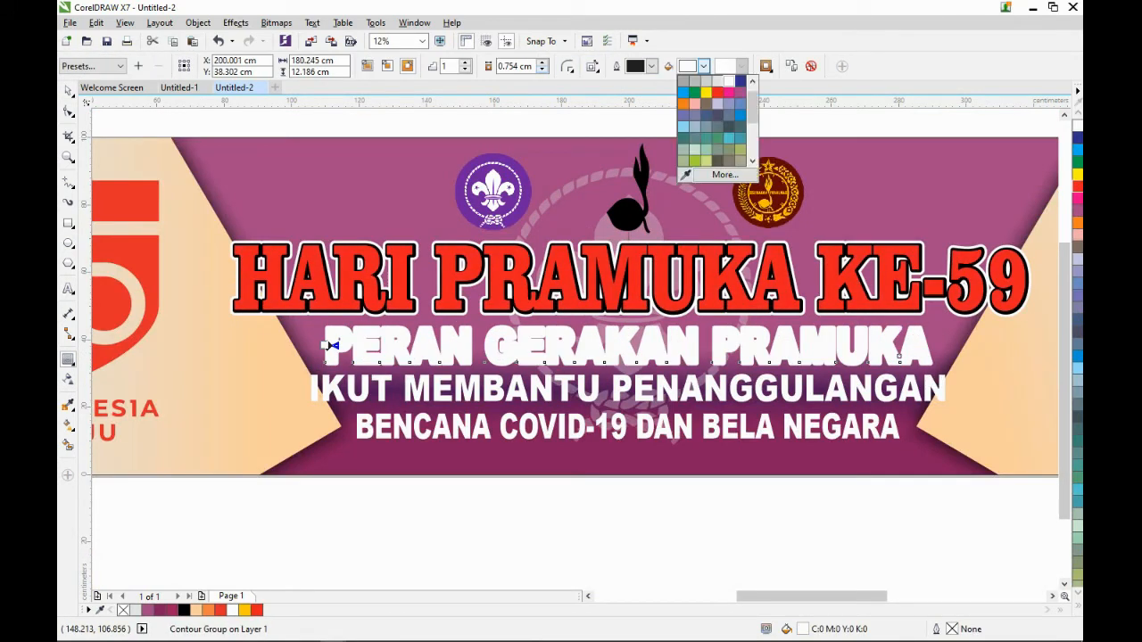
{"action": "left_click_drag", "start_coordinate": [752, 107], "coordinate": [752, 100]}
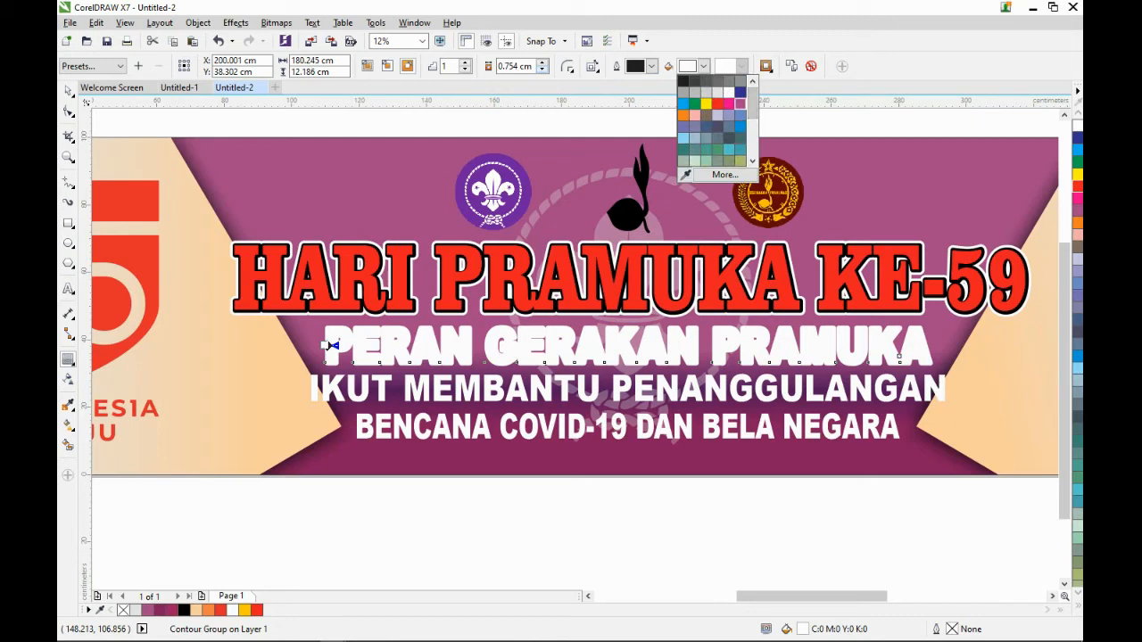
{"action": "left_click", "coordinate": [685, 175]}
{"action": "left_click", "coordinate": [525, 185]}
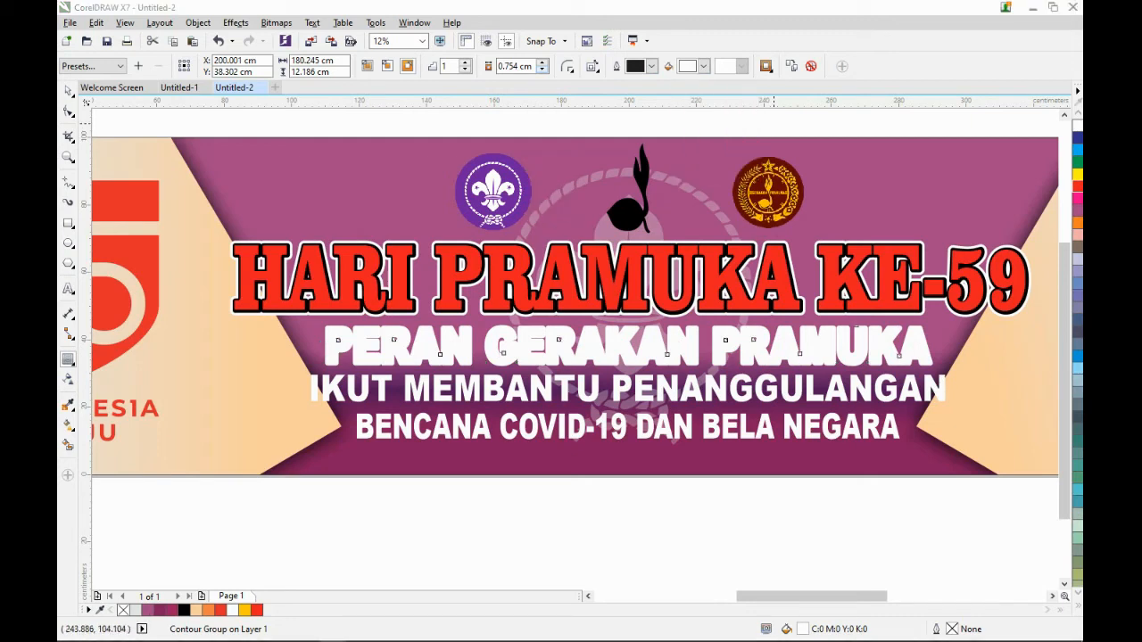
{"action": "left_click", "coordinate": [68, 91]}
{"action": "left_click", "coordinate": [288, 122]}
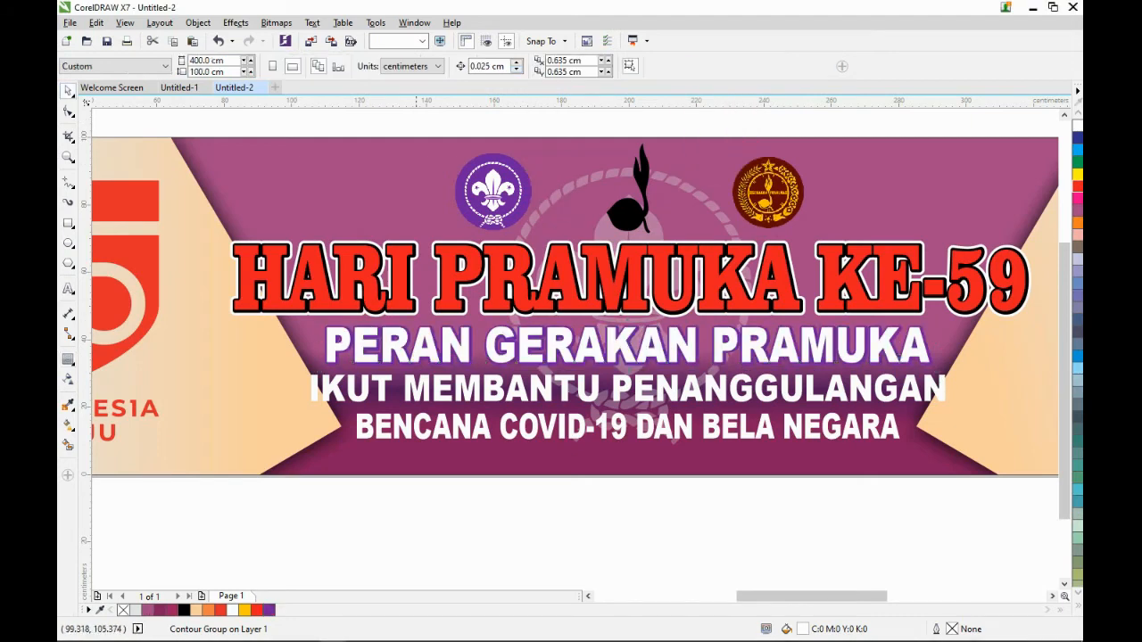
Try a solid purple #6E20A0 fill on the banner background, brighten it to #9913ED, and undo the fill changes.
{"action": "left_click", "coordinate": [393, 368]}
{"action": "left_click", "coordinate": [269, 610]}
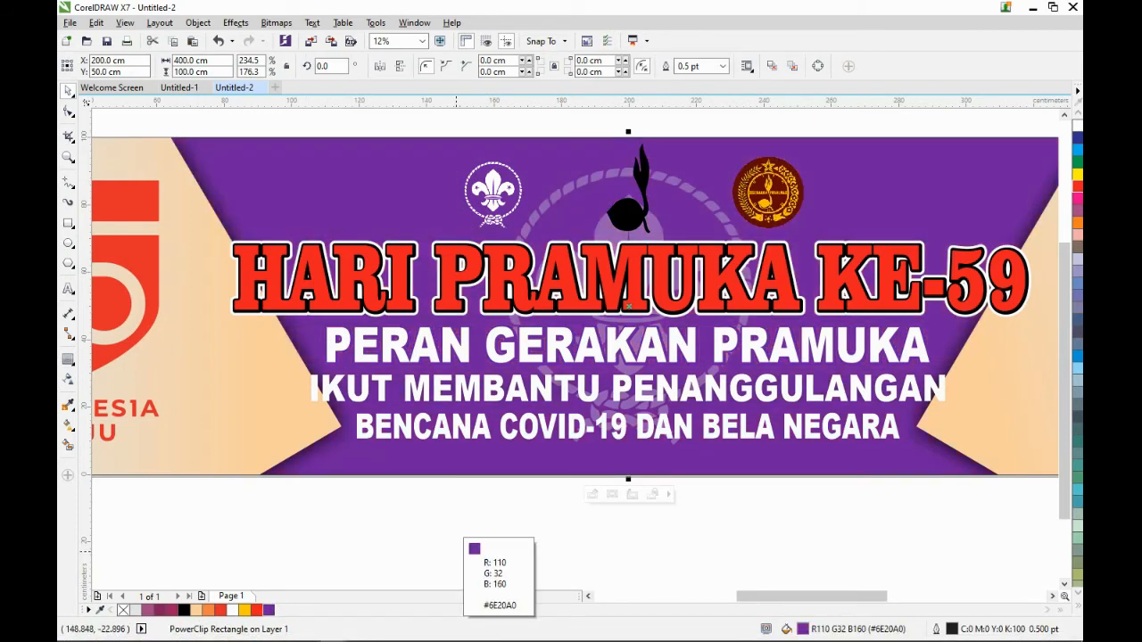
{"action": "double_click", "coordinate": [802, 629]}
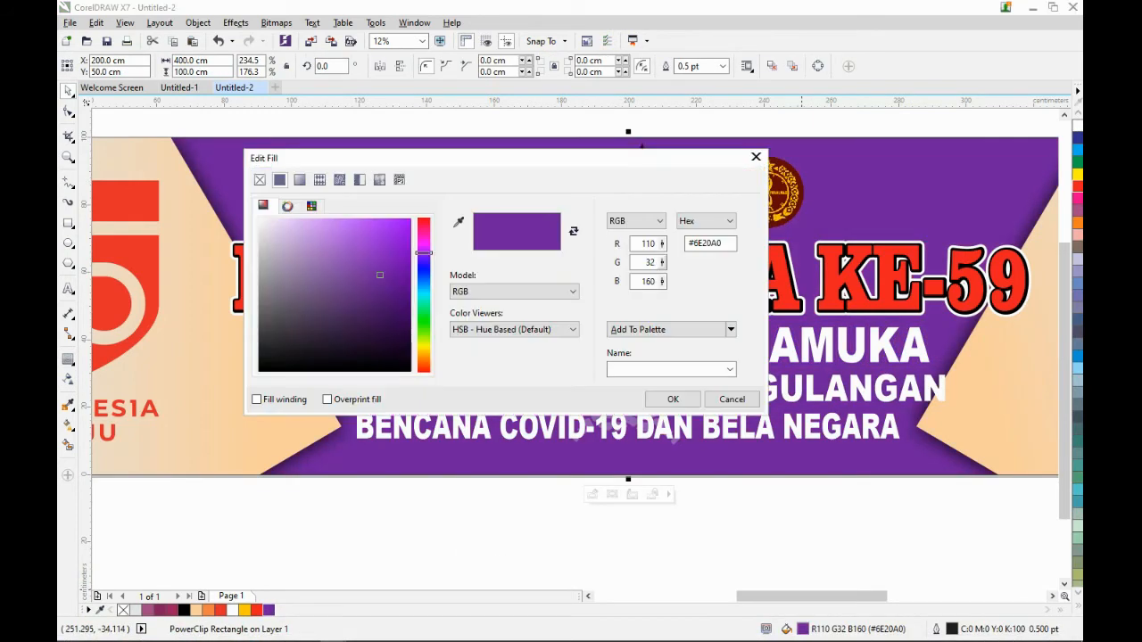
{"action": "left_click", "coordinate": [367, 230]}
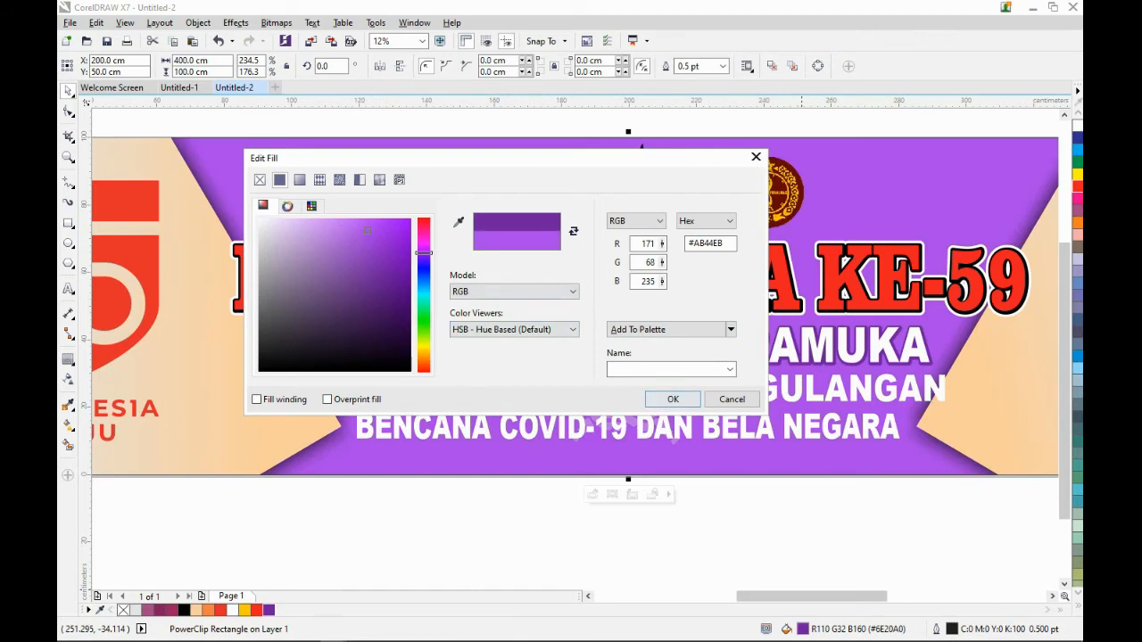
{"action": "left_click", "coordinate": [398, 228]}
{"action": "left_click", "coordinate": [673, 399]}
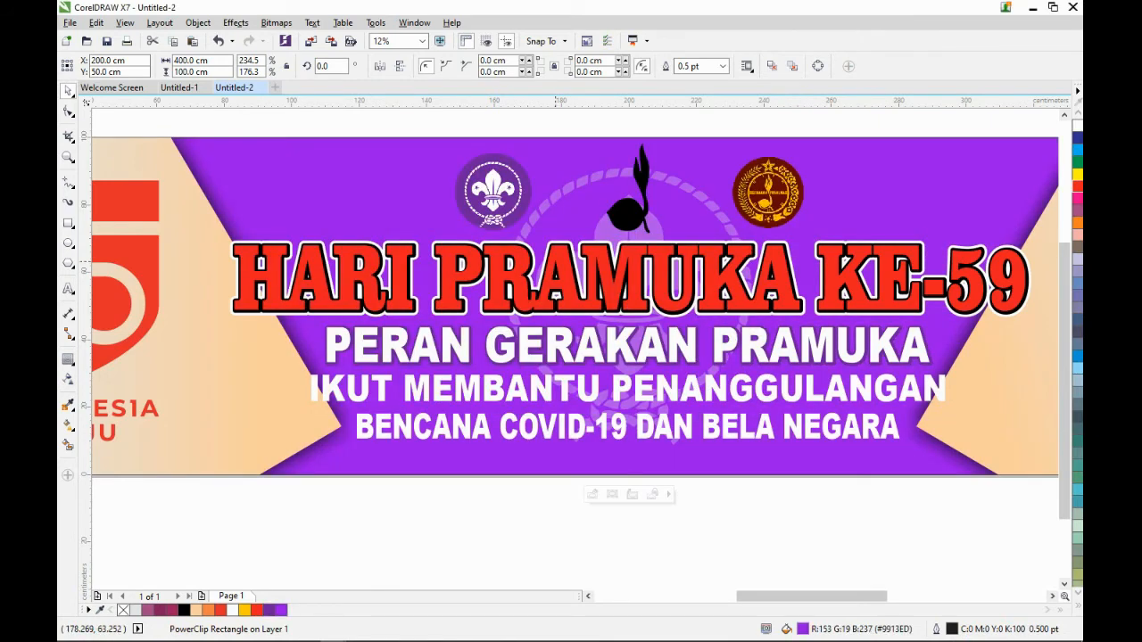
{"action": "key", "text": "ctrl+z"}
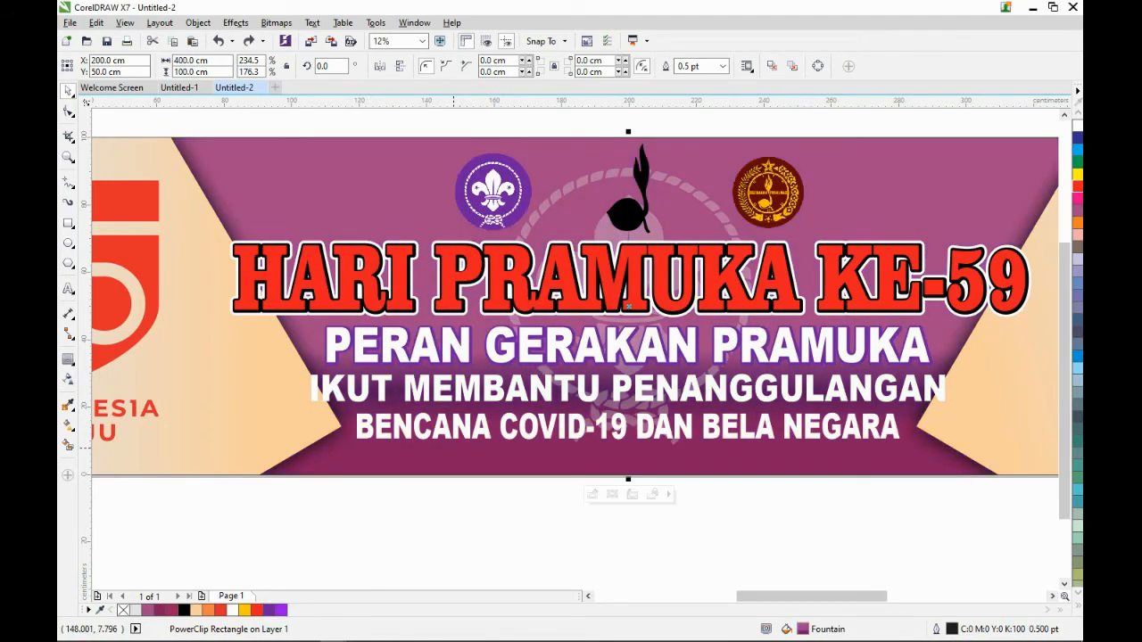
{"action": "key", "text": "Escape"}
Change the contour colour of the PERAN GERAKAN PRAMUKA line to red.
{"action": "key", "text": "F4"}
{"action": "scroll", "coordinate": [630, 239], "scroll_direction": "up", "scroll_amount": 1}
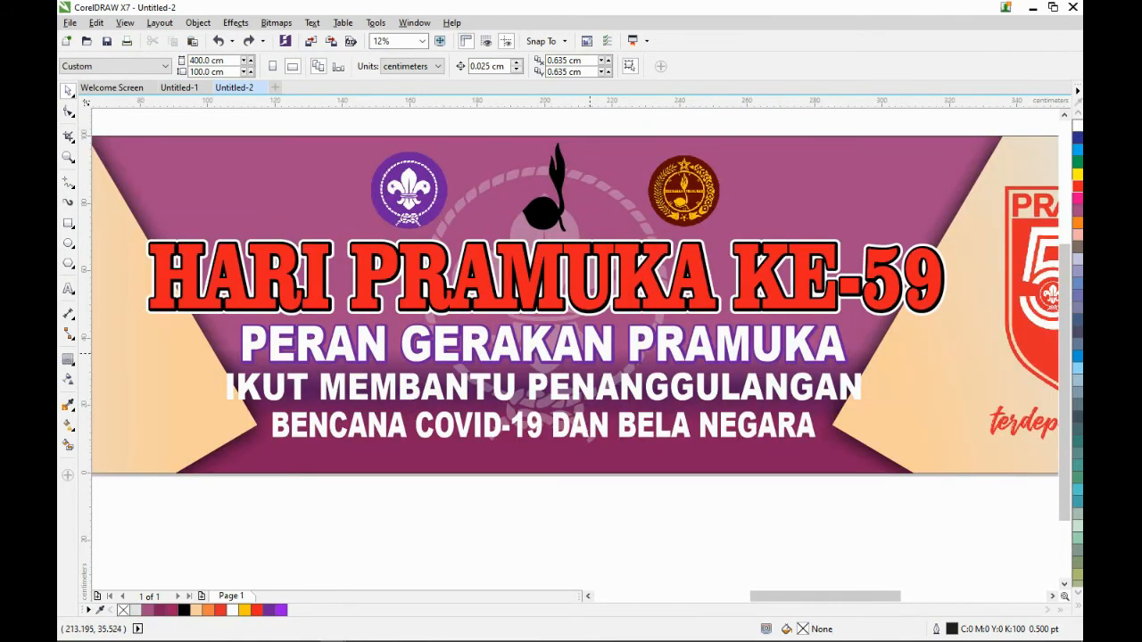
{"action": "left_click", "coordinate": [544, 343]}
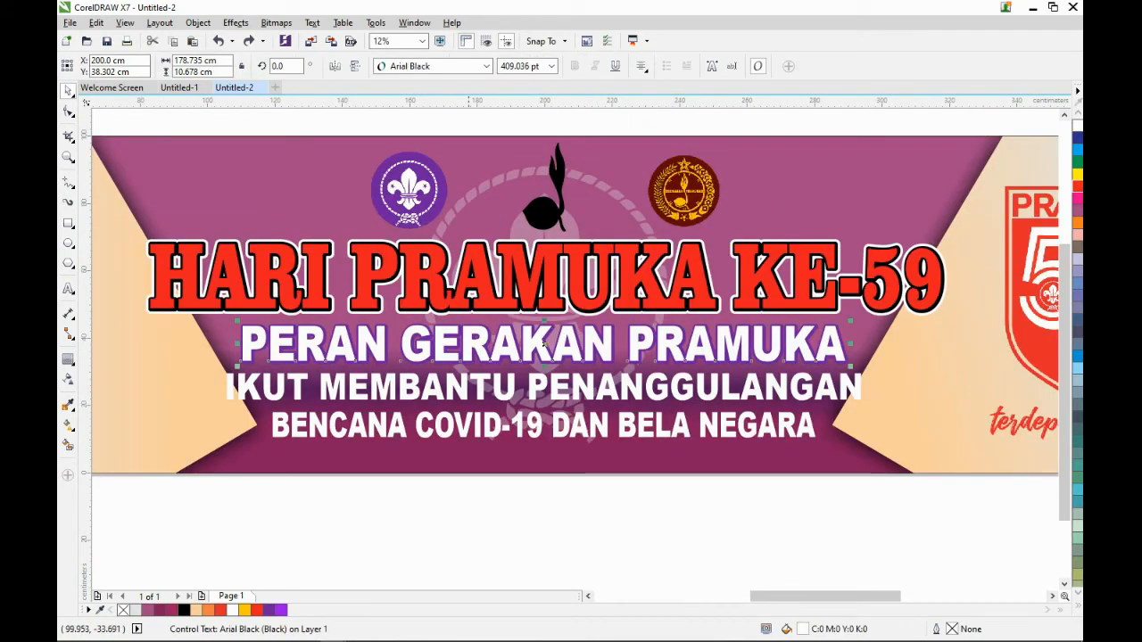
{"action": "left_click", "coordinate": [67, 358]}
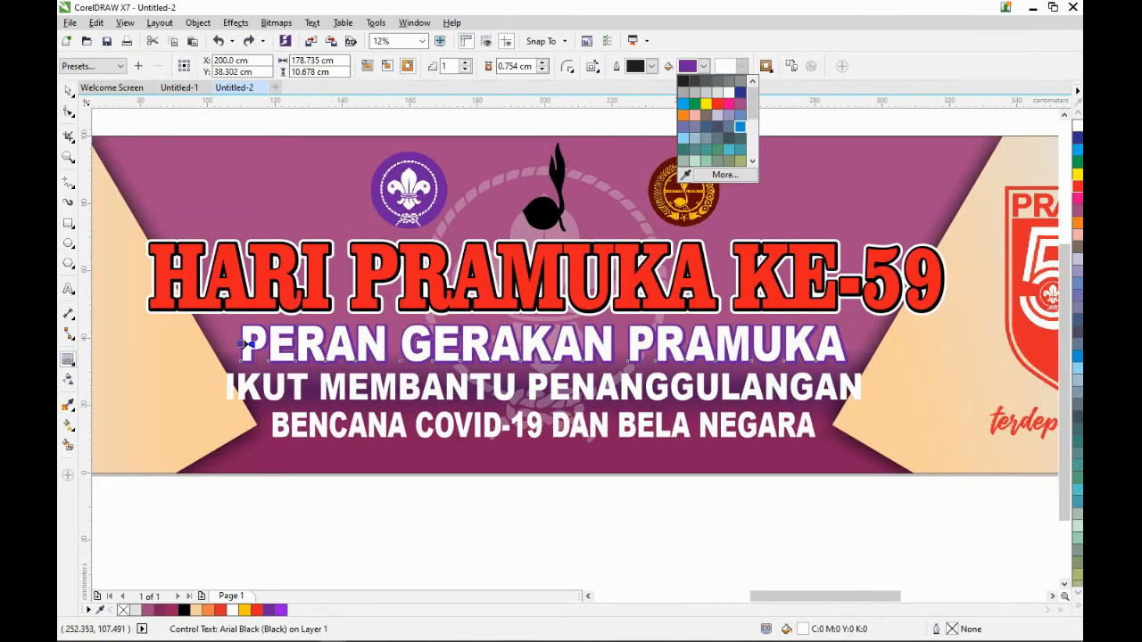
{"action": "left_click", "coordinate": [716, 104]}
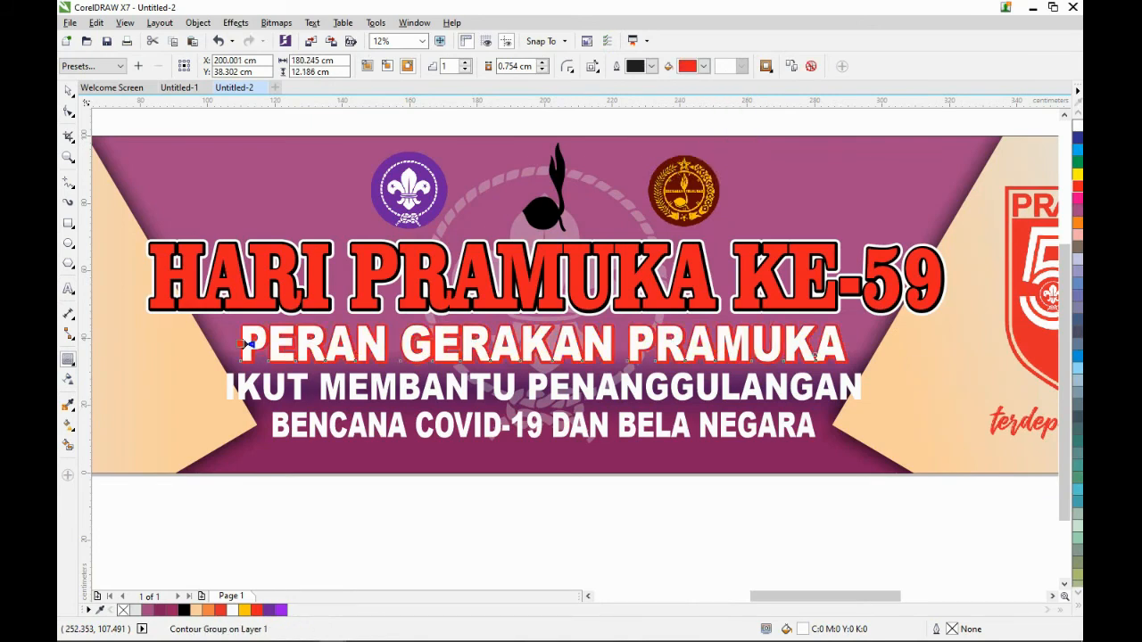
Add matching red one-step outside contours with 0.754 cm offset to the second and third theme text lines.
{"action": "left_click", "coordinate": [685, 384]}
{"action": "left_click", "coordinate": [407, 66]}
{"action": "left_click", "coordinate": [681, 419]}
{"action": "left_click", "coordinate": [408, 66]}
{"action": "left_click", "coordinate": [67, 91]}
{"action": "left_click", "coordinate": [470, 516]}
{"action": "scroll", "coordinate": [647, 263], "scroll_direction": "down", "scroll_amount": 1}
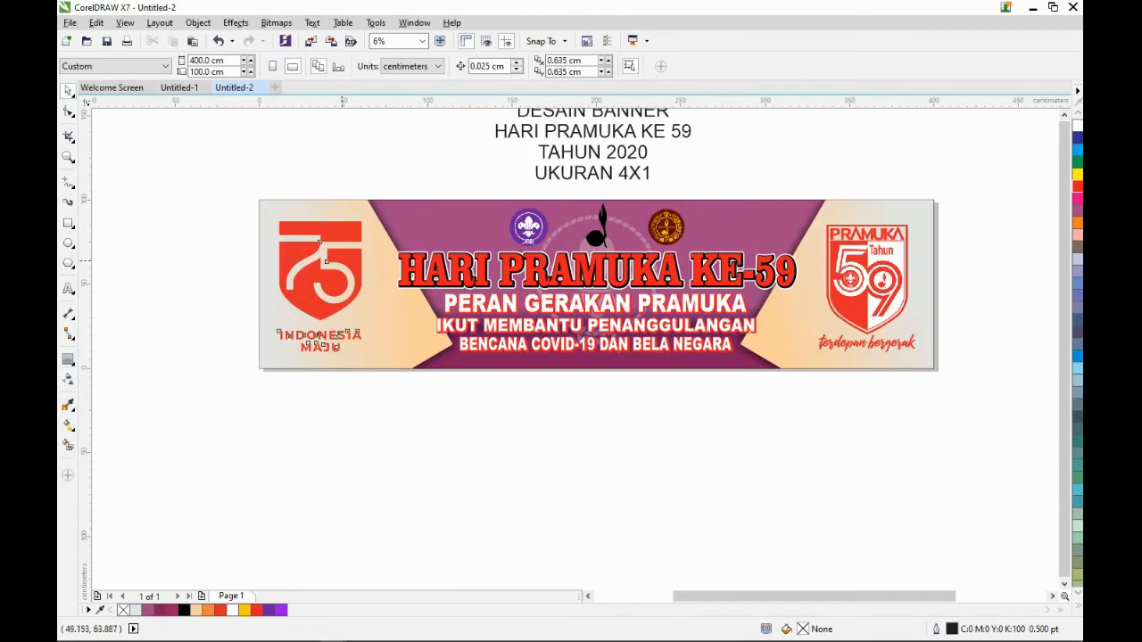
Scale the 75 INDONESIA MAJU logo down to about 38.1 x 60.4 cm around its centre.
{"action": "left_click", "coordinate": [342, 259]}
{"action": "scroll", "coordinate": [336, 223], "scroll_direction": "up", "scroll_amount": 1}
{"action": "left_click_drag", "start_coordinate": [388, 212], "coordinate": [372, 220]}
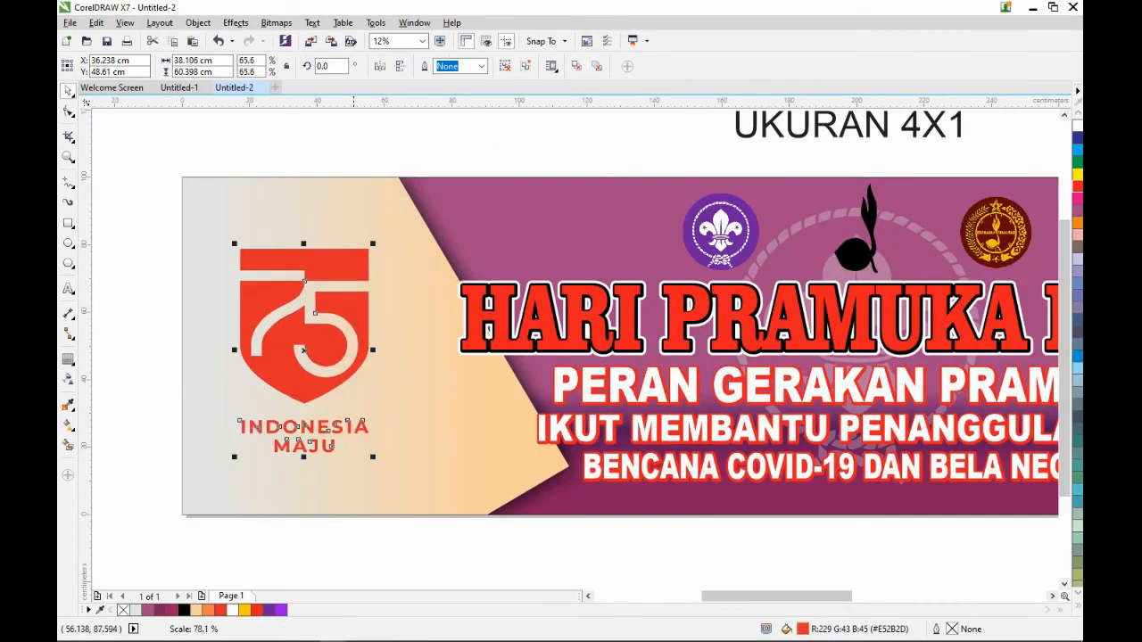
Apply a drop shadow with the Perspective Top Right preset to the 75 INDONESIA MAJU logo.
{"action": "left_click", "coordinate": [67, 360]}
{"action": "left_click", "coordinate": [107, 360]}
{"action": "left_click", "coordinate": [93, 66]}
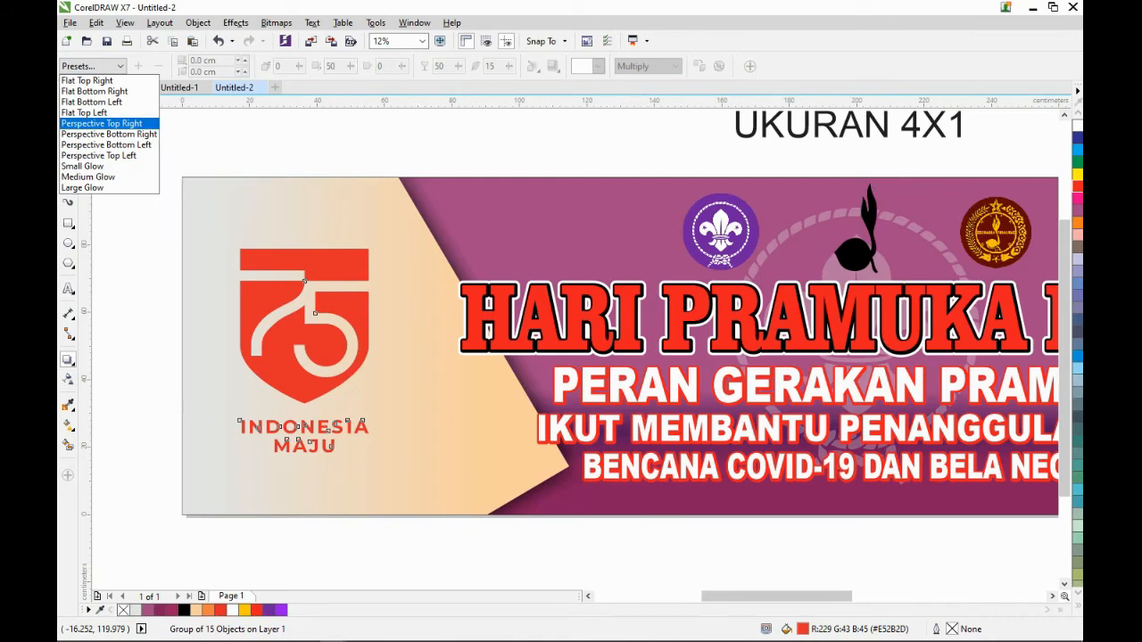
{"action": "left_click", "coordinate": [100, 123]}
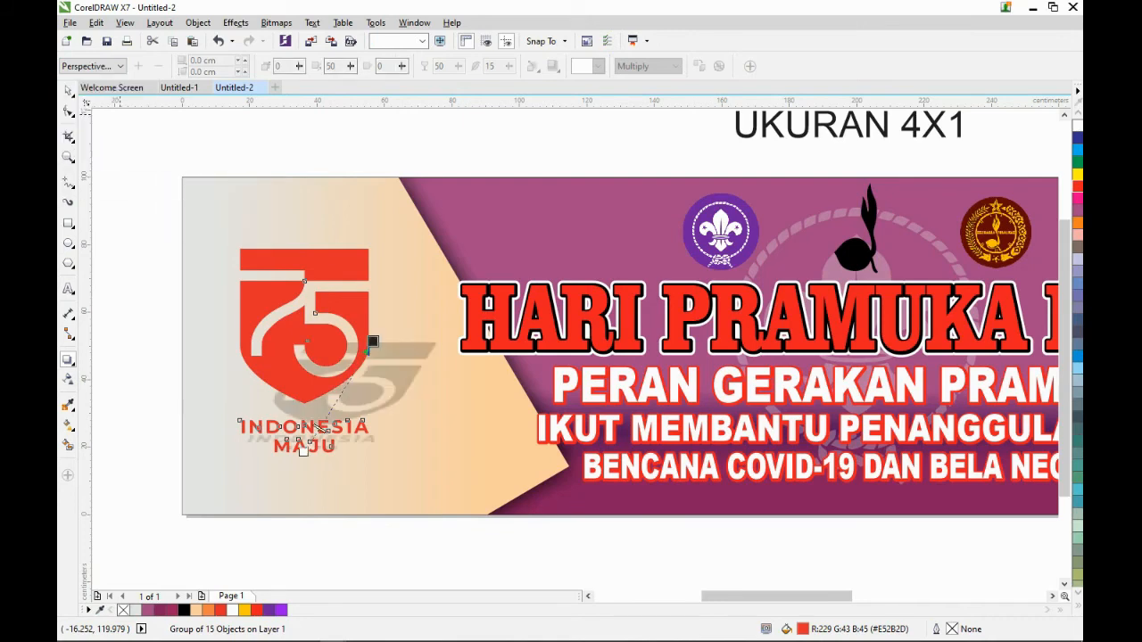
{"action": "left_click", "coordinate": [68, 91]}
{"action": "left_click", "coordinate": [120, 136]}
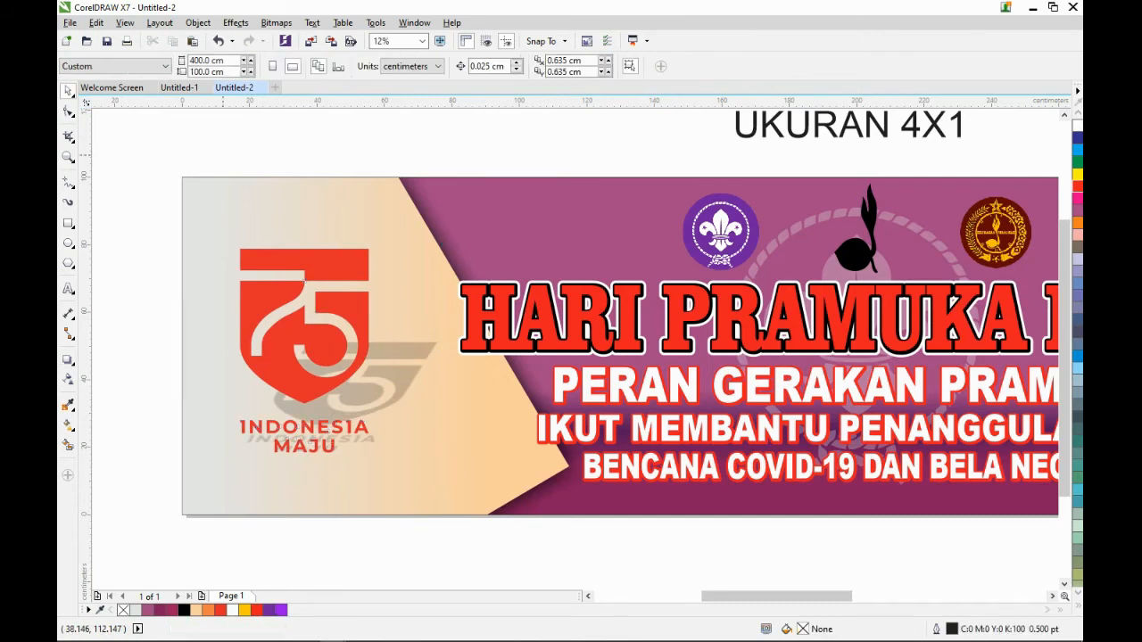
Reduce the PRAMUKA 59 logo to about 64.4 cm square and shift it slightly upward.
{"action": "scroll", "coordinate": [220, 158], "scroll_direction": "down", "scroll_amount": 2}
{"action": "scroll", "coordinate": [520, 203], "scroll_direction": "up", "scroll_amount": 2}
{"action": "left_click", "coordinate": [519, 204]}
{"action": "scroll", "coordinate": [635, 221], "scroll_direction": "down", "scroll_amount": 2}
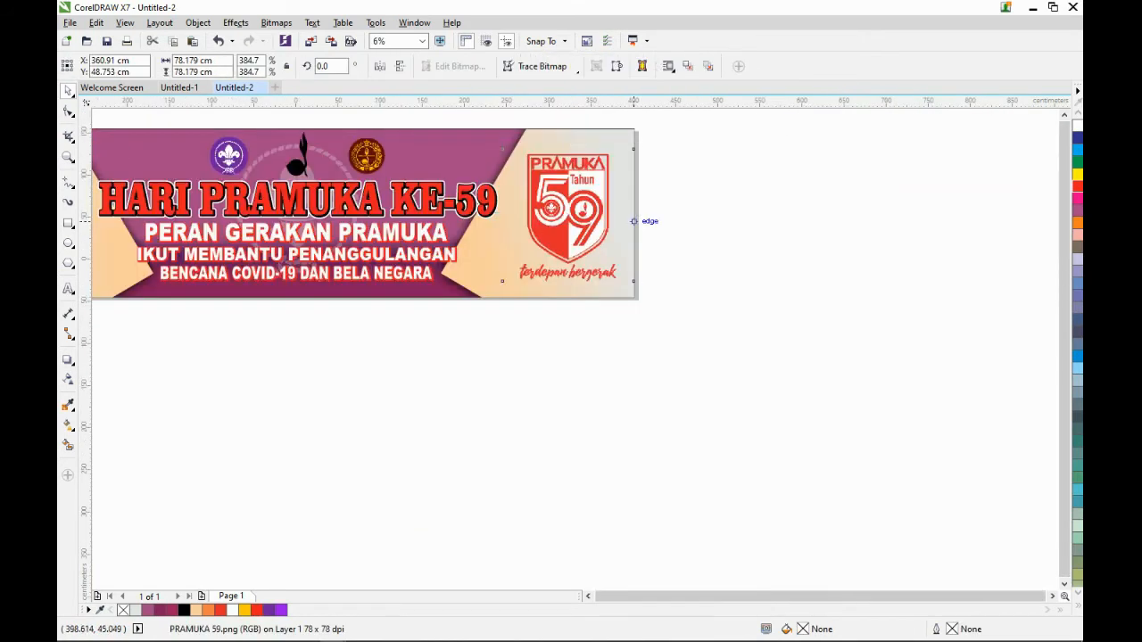
{"action": "left_click_drag", "start_coordinate": [633, 251], "coordinate": [627, 244]}
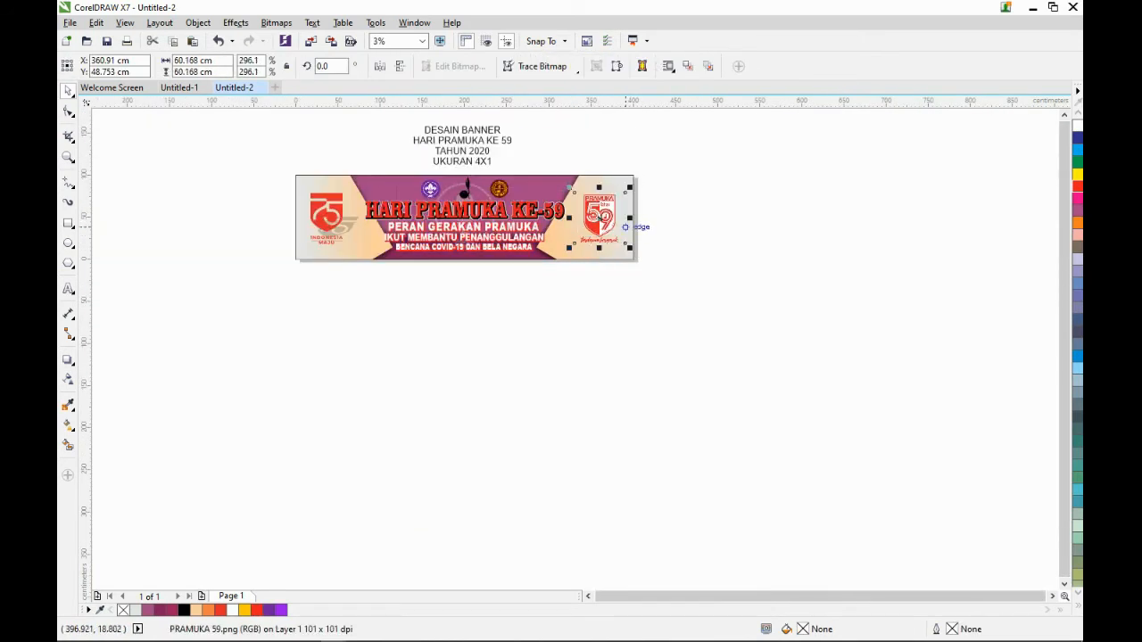
{"action": "scroll", "coordinate": [637, 216], "scroll_direction": "up", "scroll_amount": 1}
{"action": "left_click_drag", "start_coordinate": [628, 160], "coordinate": [633, 155]}
{"action": "scroll", "coordinate": [678, 179], "scroll_direction": "down", "scroll_amount": 1}
{"action": "scroll", "coordinate": [663, 181], "scroll_direction": "up", "scroll_amount": 1}
{"action": "scroll", "coordinate": [638, 228], "scroll_direction": "up", "scroll_amount": 2}
{"action": "left_click_drag", "start_coordinate": [619, 277], "coordinate": [619, 270]}
{"action": "scroll", "coordinate": [619, 270], "scroll_direction": "down", "scroll_amount": 1}
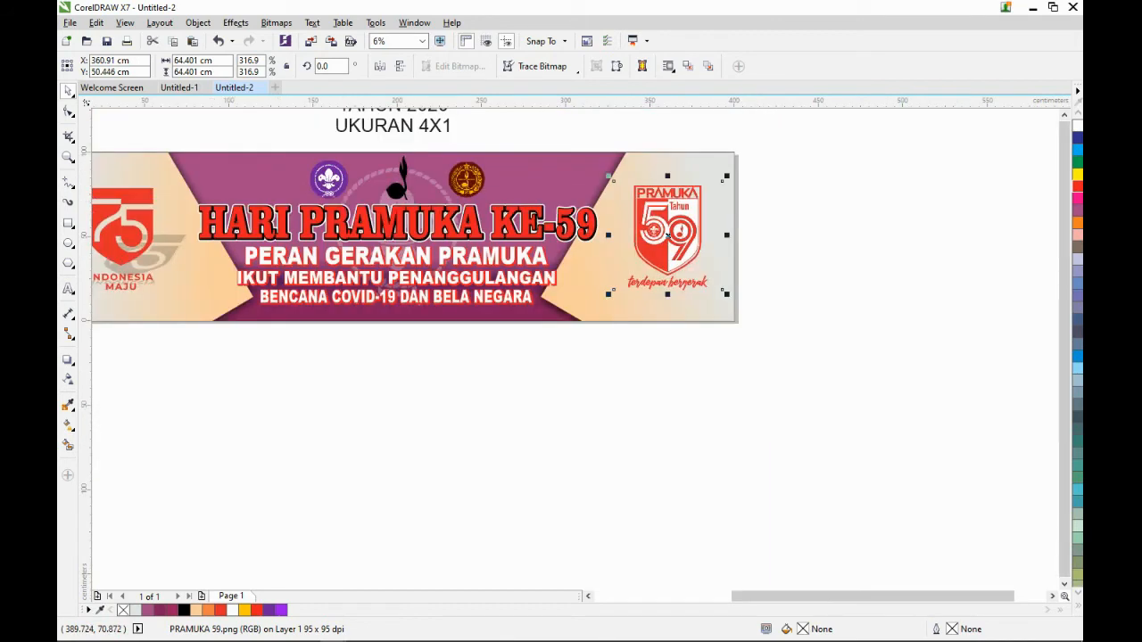
Apply a drop shadow with the Perspective Top Left preset to the PRAMUKA 59 logo.
{"action": "left_click", "coordinate": [68, 359]}
{"action": "left_click", "coordinate": [93, 66]}
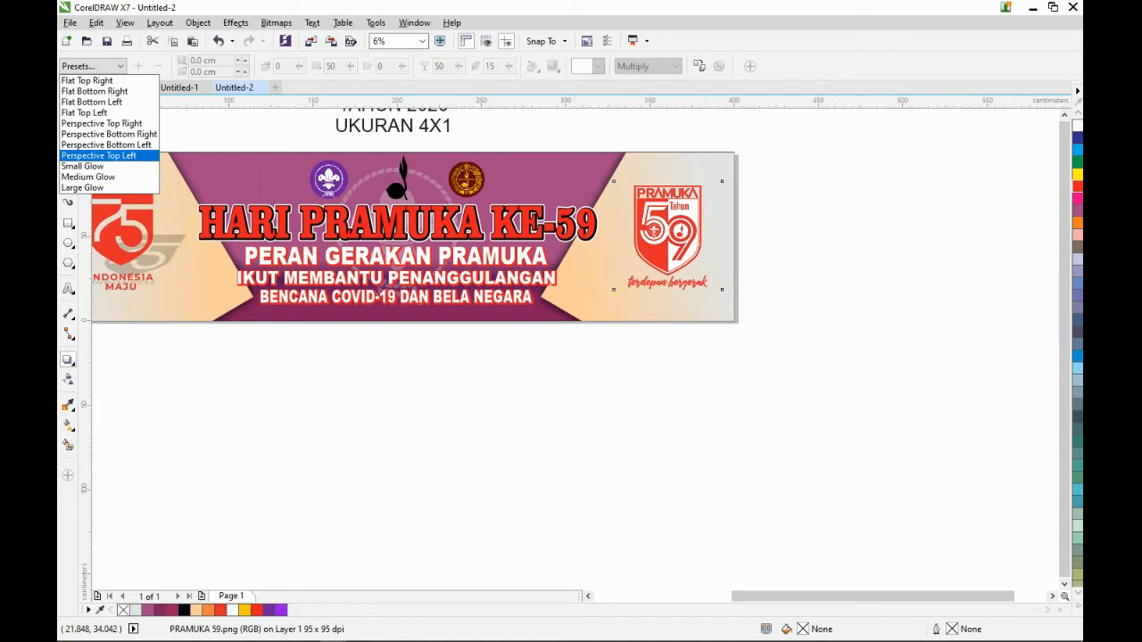
{"action": "left_click", "coordinate": [98, 155]}
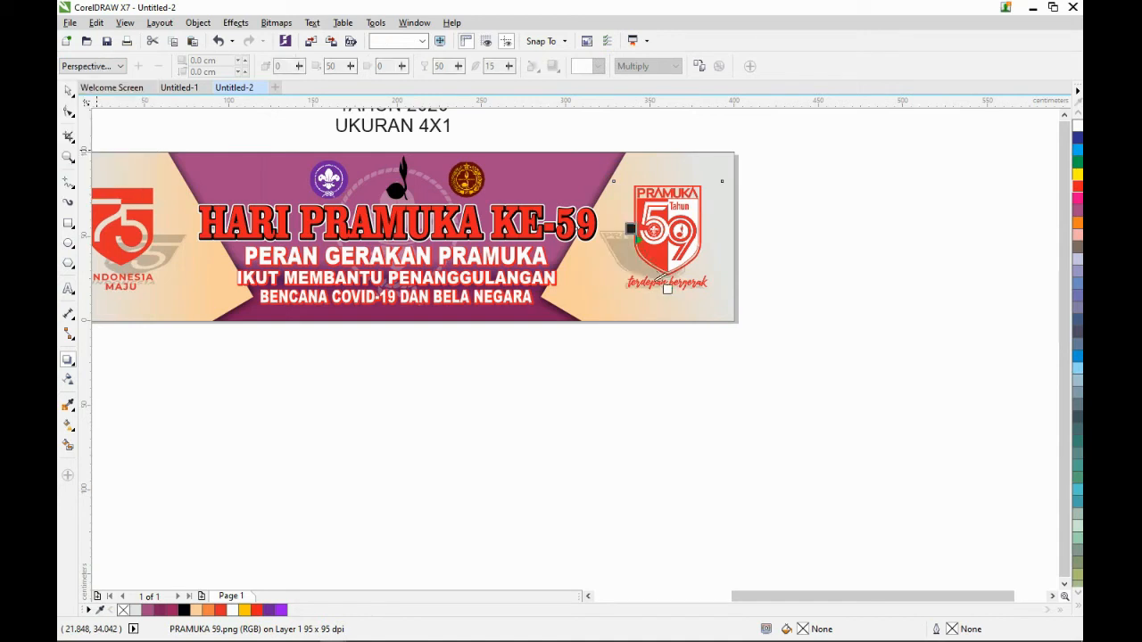
{"action": "left_click", "coordinate": [417, 368]}
{"action": "scroll", "coordinate": [665, 276], "scroll_direction": "down", "scroll_amount": 1}
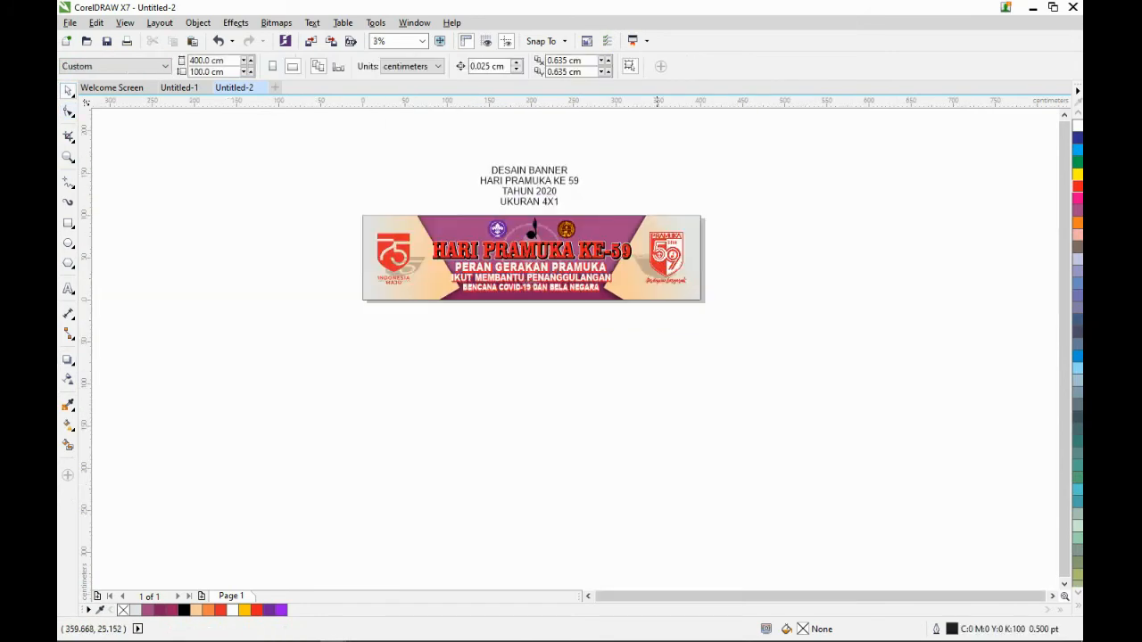
Recolour the contours of all three theme text lines to black.
{"action": "scroll", "coordinate": [546, 253], "scroll_direction": "up", "scroll_amount": 1}
{"action": "scroll", "coordinate": [548, 287], "scroll_direction": "up", "scroll_amount": 2}
{"action": "left_click", "coordinate": [575, 278]}
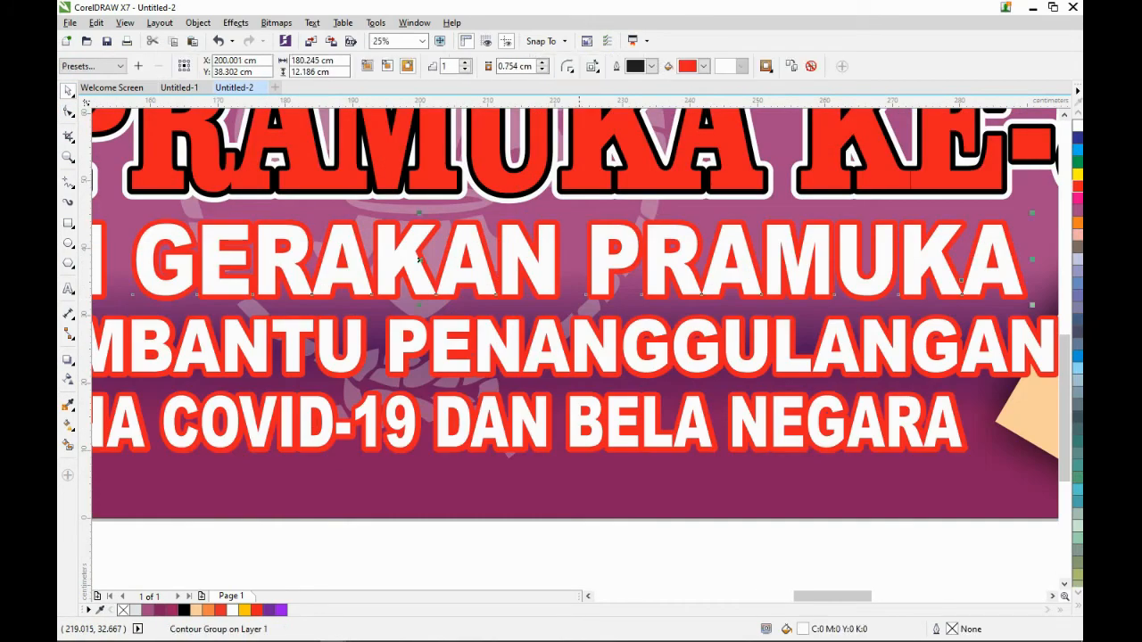
{"action": "left_click", "coordinate": [704, 66]}
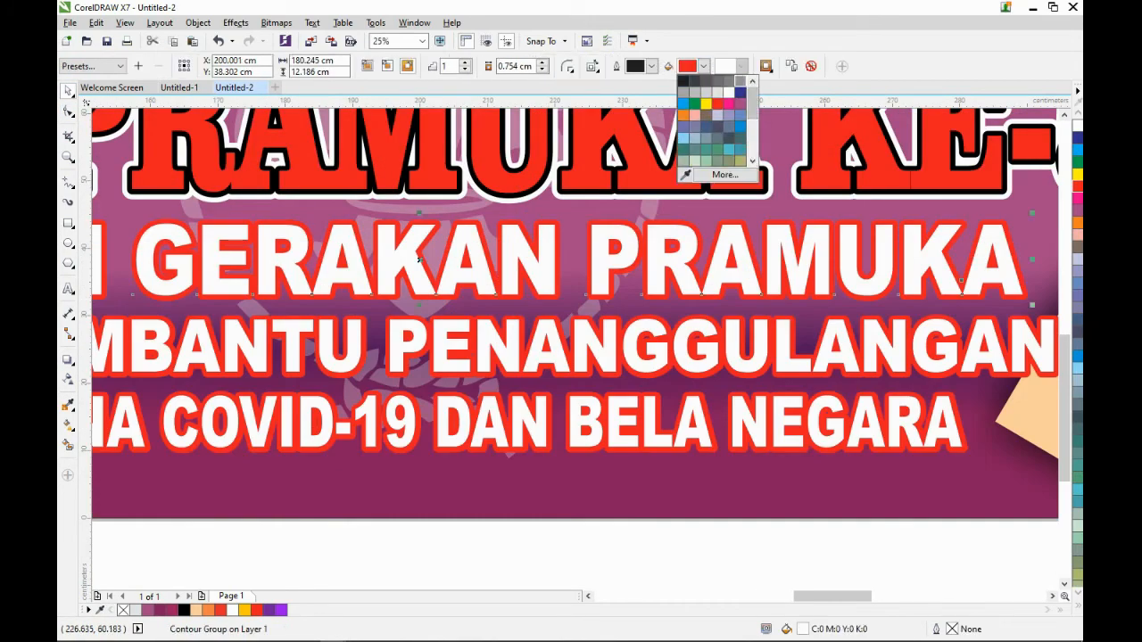
{"action": "left_click", "coordinate": [717, 162]}
{"action": "left_click", "coordinate": [689, 374]}
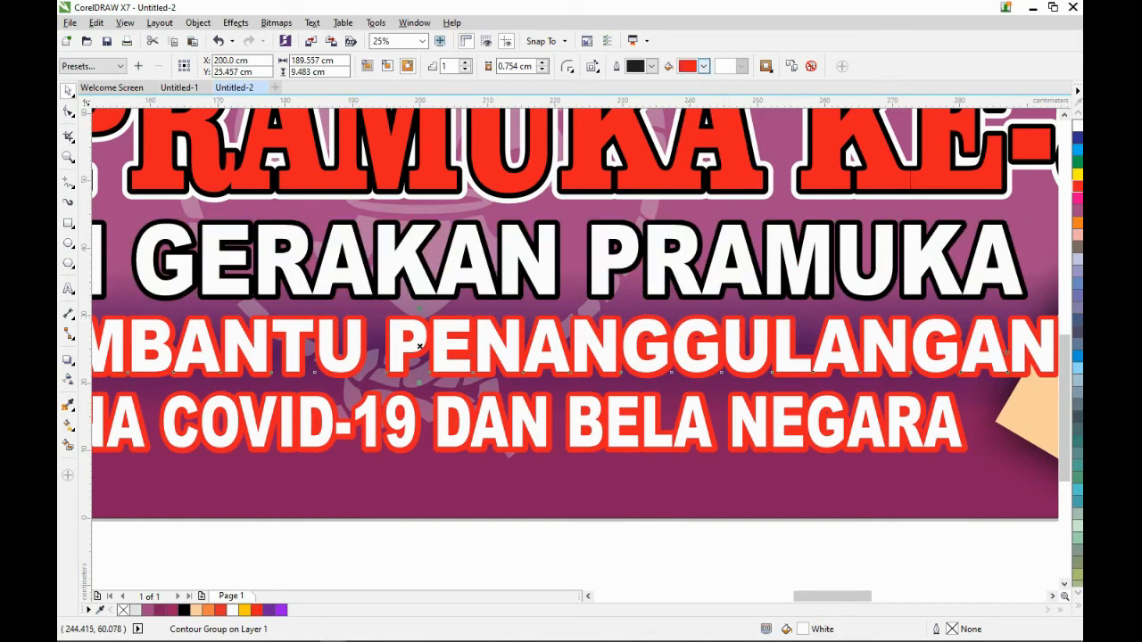
{"action": "left_click", "coordinate": [704, 66]}
{"action": "left_click", "coordinate": [718, 162]}
{"action": "left_click", "coordinate": [688, 420]}
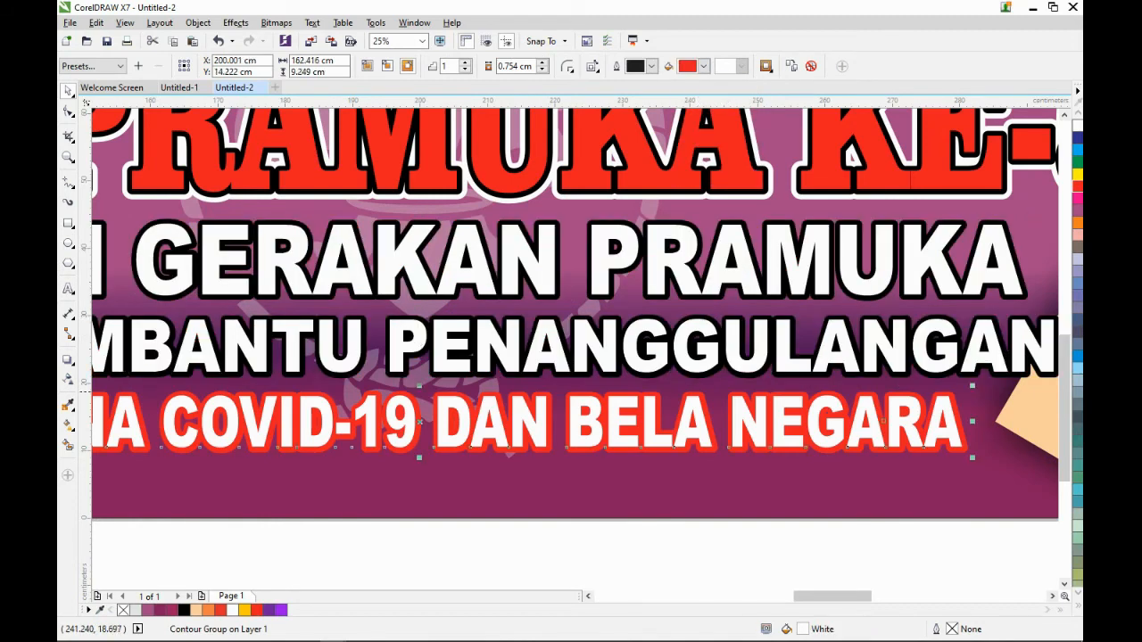
{"action": "left_click", "coordinate": [704, 66]}
{"action": "left_click", "coordinate": [717, 161]}
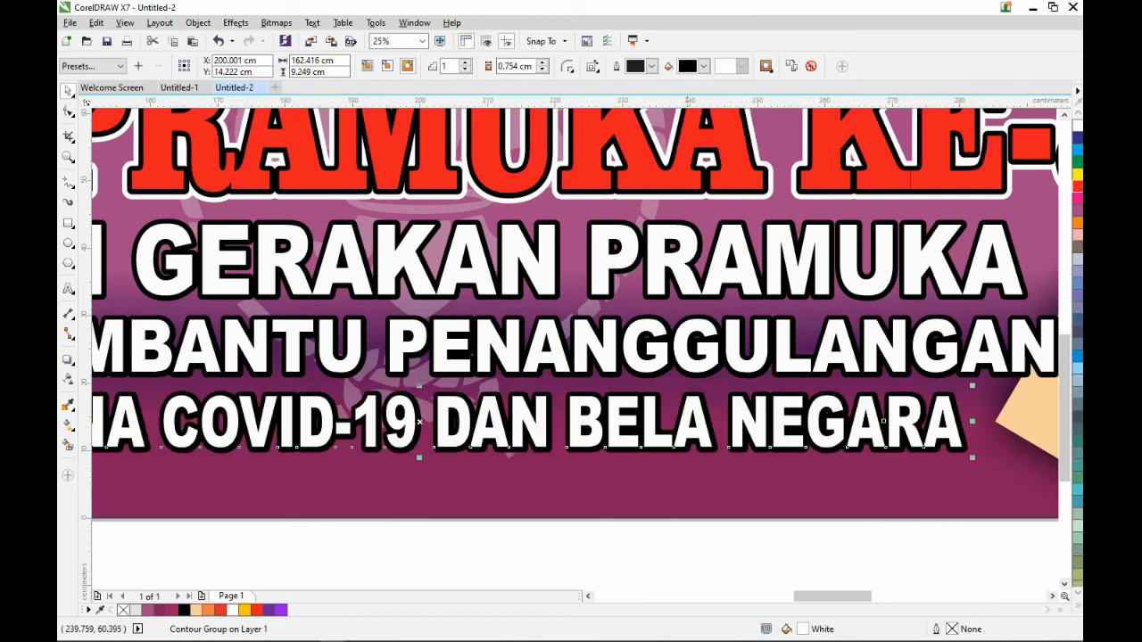
{"action": "scroll", "coordinate": [638, 215], "scroll_direction": "down", "scroll_amount": 1}
{"action": "left_click", "coordinate": [623, 415]}
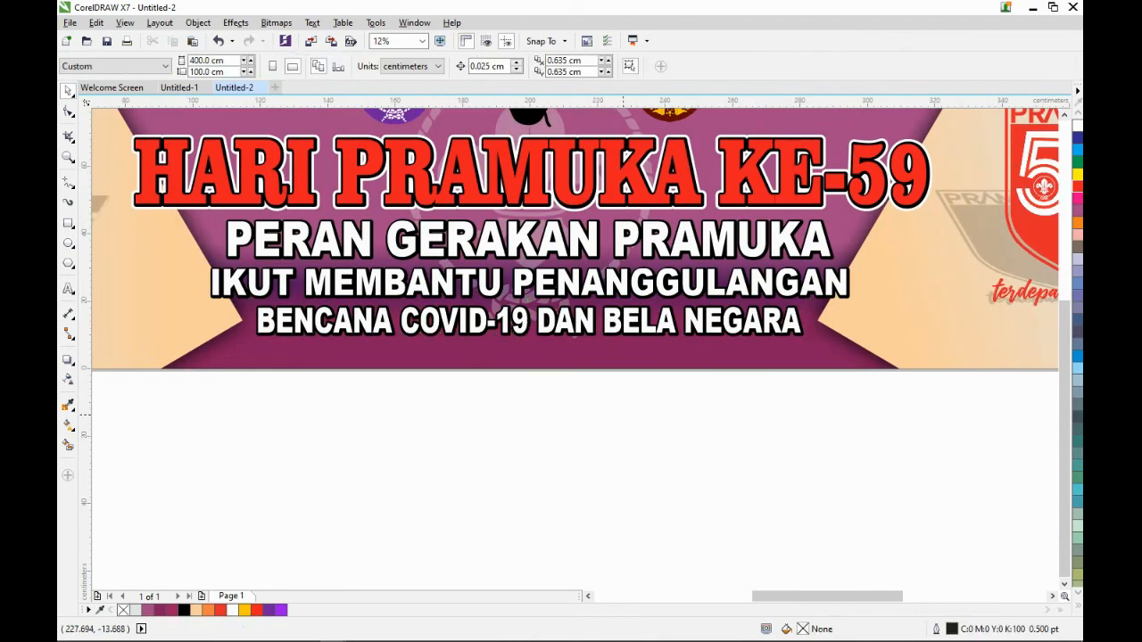
Move the BENCANA COVID-19 DAN BELA NEGARA line slightly down and stretch it symmetrically to about 177 cm wide.
{"action": "left_click_drag", "start_coordinate": [628, 331], "coordinate": [832, 301]}
{"action": "scroll", "coordinate": [693, 341], "scroll_direction": "up", "scroll_amount": 1}
{"action": "left_click_drag", "start_coordinate": [684, 316], "coordinate": [683, 326]}
{"action": "left_click_drag", "start_coordinate": [917, 309], "coordinate": [965, 309]}
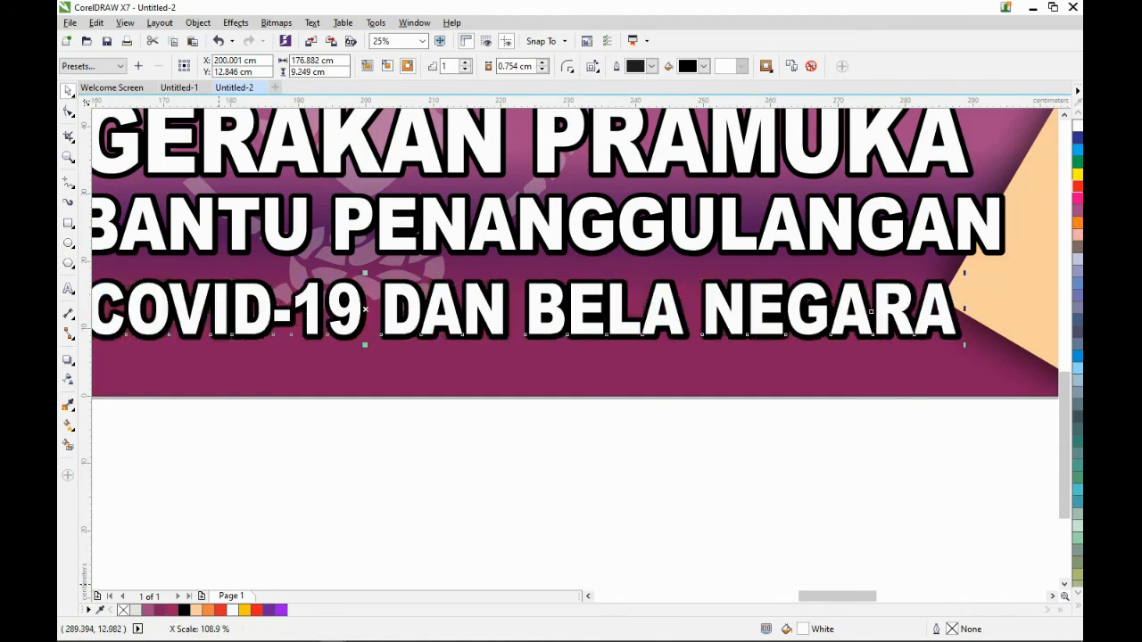
Fill the BENCANA COVID-19 DAN BELA NEGARA line red and break its contour group apart.
{"action": "left_click", "coordinate": [257, 610]}
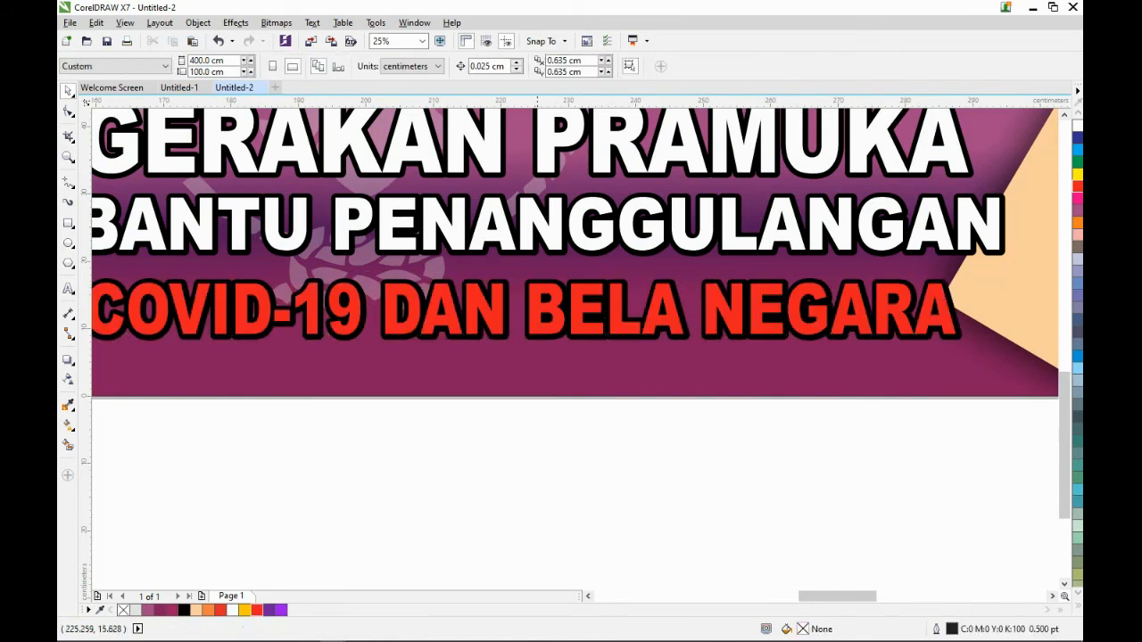
{"action": "scroll", "coordinate": [541, 281], "scroll_direction": "up", "scroll_amount": 1}
{"action": "left_click", "coordinate": [72, 364]}
{"action": "left_click", "coordinate": [119, 375]}
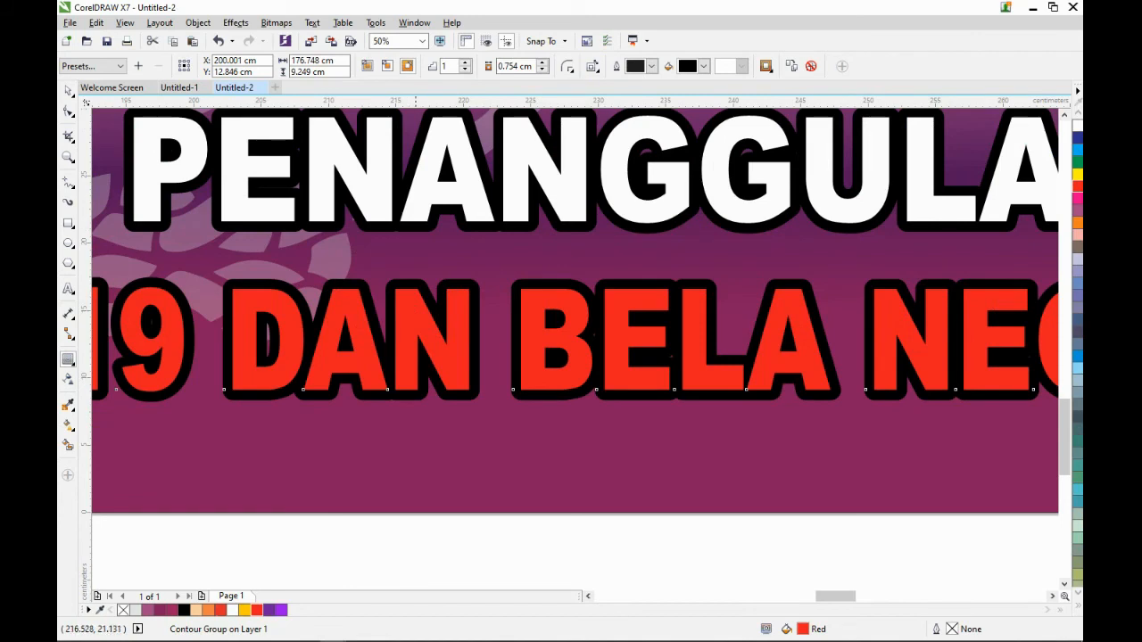
{"action": "left_click", "coordinate": [68, 90]}
{"action": "left_click", "coordinate": [457, 281]}
{"action": "left_click", "coordinate": [458, 280]}
{"action": "key", "text": "ctrl+k"}
{"action": "left_click", "coordinate": [511, 455]}
Add a white outer contour with a 0.254 cm offset around the black outline of the BENCANA COVID-19 DAN BELA NEGARA line.
{"action": "left_click", "coordinate": [456, 283]}
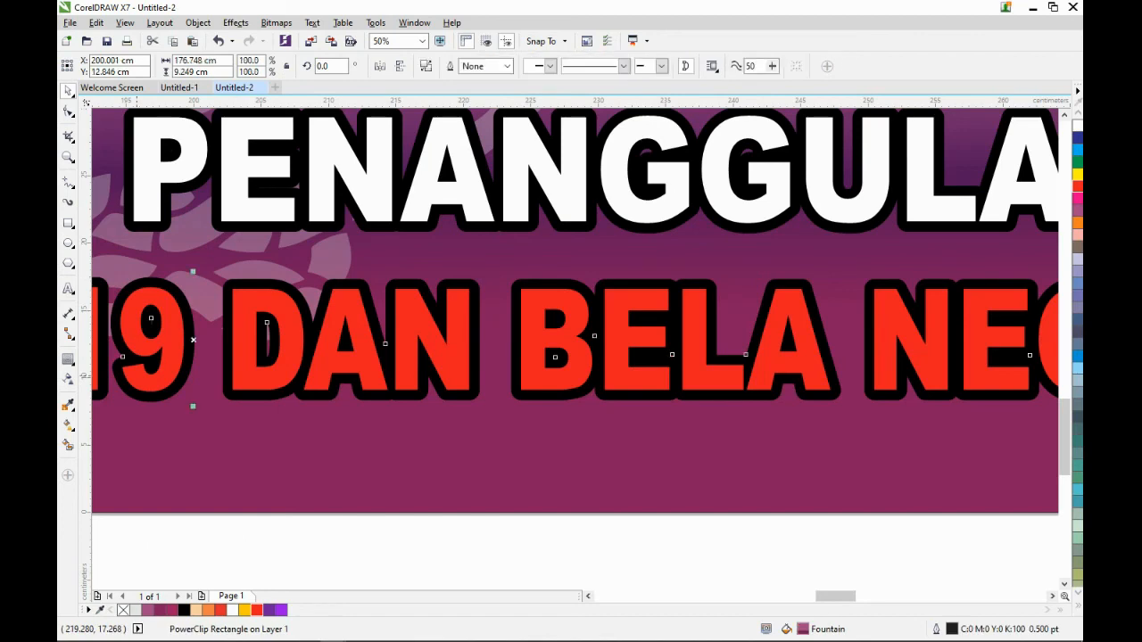
{"action": "left_click", "coordinate": [68, 360]}
{"action": "left_click", "coordinate": [407, 66]}
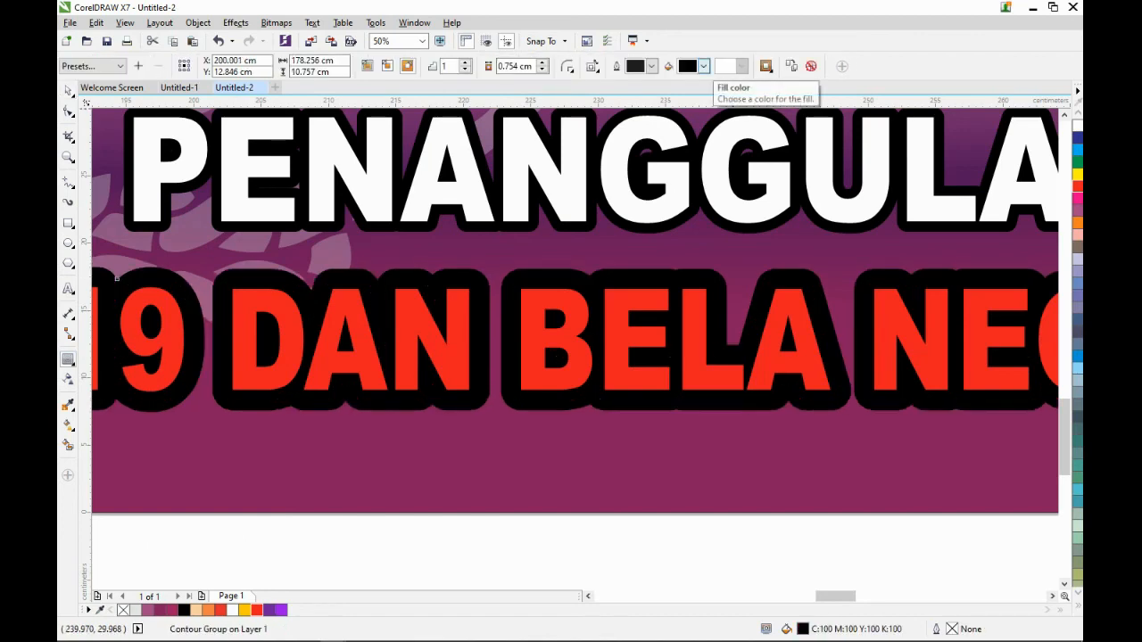
{"action": "left_click", "coordinate": [704, 66]}
{"action": "left_click", "coordinate": [729, 161]}
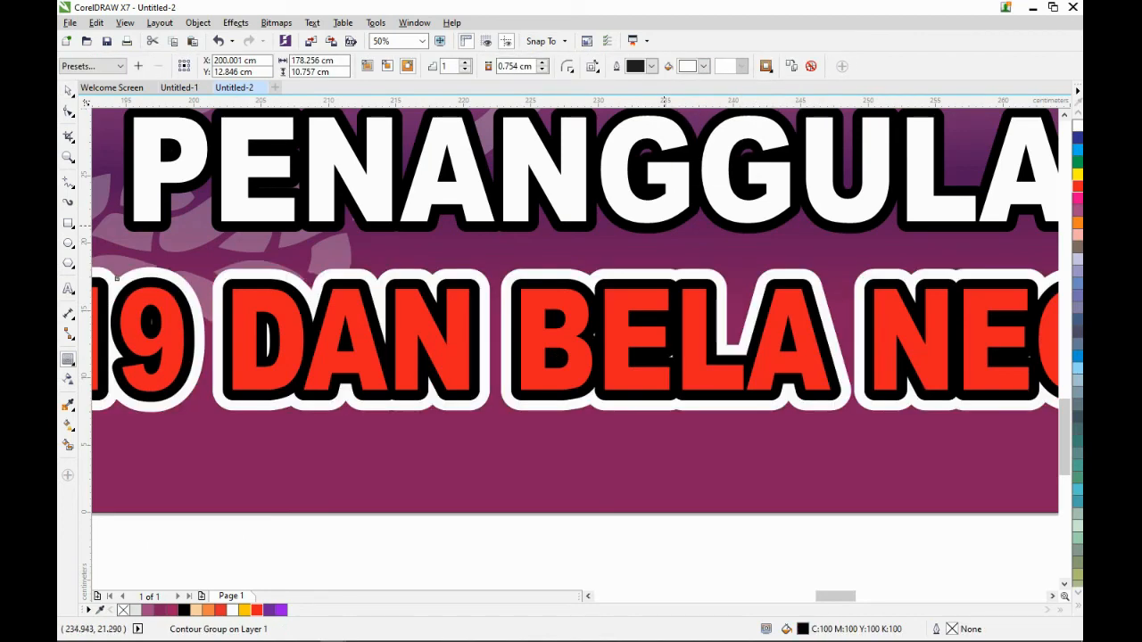
{"action": "left_click", "coordinate": [543, 70]}
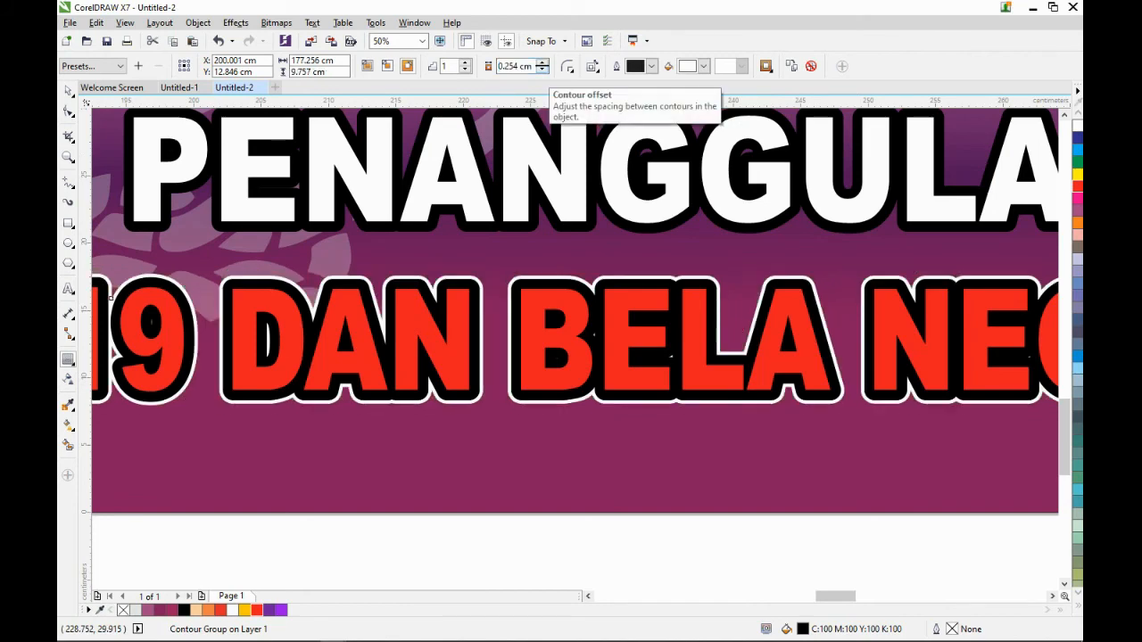
Break apart the IKUT MEMBANTU PENANGGULANGAN contour and surround its black outline with a white 0.254 cm contour.
{"action": "left_click", "coordinate": [541, 225]}
{"action": "key", "text": "ctrl+k"}
{"action": "left_click", "coordinate": [536, 283]}
{"action": "left_click", "coordinate": [541, 225]}
{"action": "left_click", "coordinate": [542, 70]}
Break apart the PERAN GERAKAN PRAMUKA contour and add a white 0.254 cm contour around its black outline.
{"action": "scroll", "coordinate": [598, 323], "scroll_direction": "down", "scroll_amount": 1}
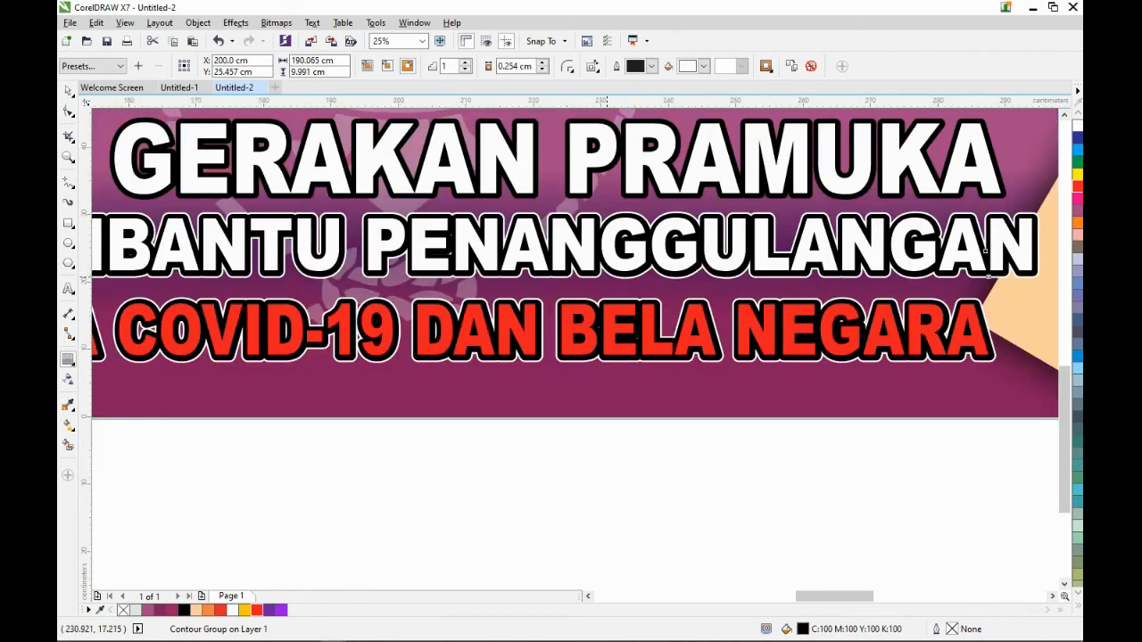
{"action": "scroll", "coordinate": [587, 184], "scroll_direction": "up", "scroll_amount": 2}
{"action": "left_click", "coordinate": [569, 251]}
{"action": "key", "text": "ctrl+k"}
{"action": "left_click", "coordinate": [569, 287]}
{"action": "left_click", "coordinate": [568, 226]}
{"action": "left_click", "coordinate": [465, 70]}
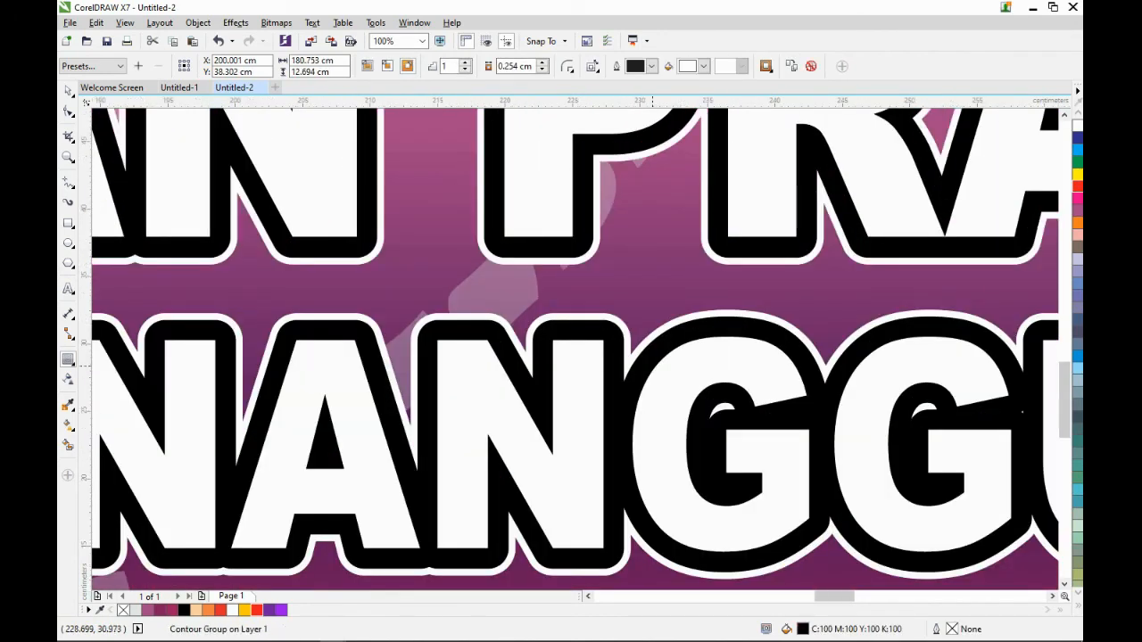
{"action": "scroll", "coordinate": [649, 360], "scroll_direction": "down", "scroll_amount": 2}
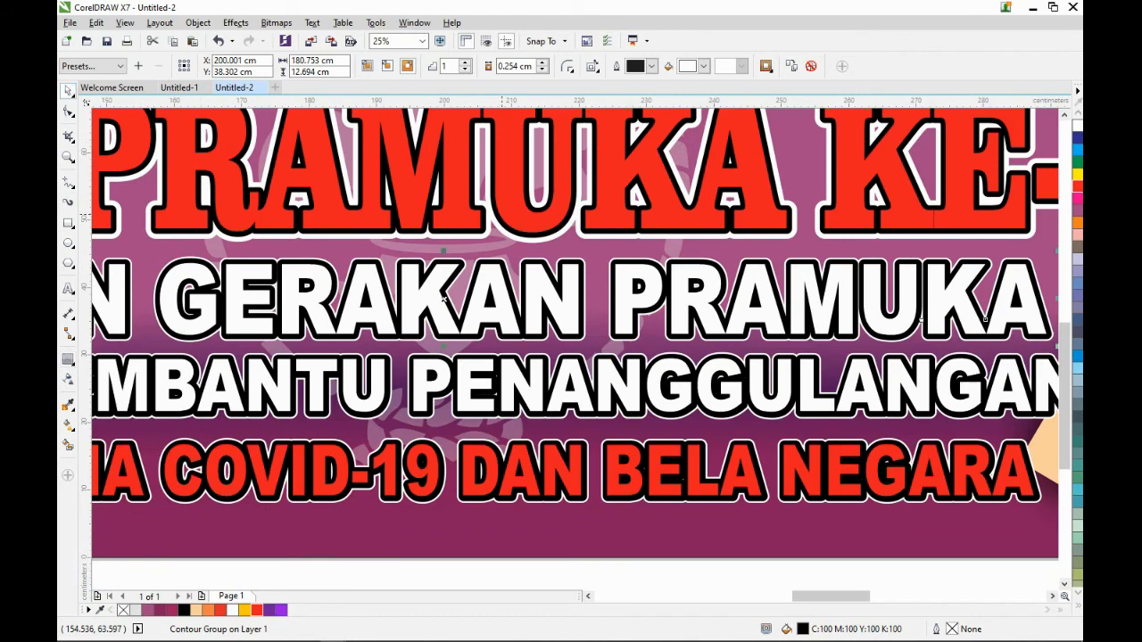
{"action": "scroll", "coordinate": [502, 216], "scroll_direction": "down", "scroll_amount": 1}
{"action": "left_click", "coordinate": [783, 401]}
{"action": "scroll", "coordinate": [779, 375], "scroll_direction": "down", "scroll_amount": 1}
{"action": "scroll", "coordinate": [664, 312], "scroll_direction": "up", "scroll_amount": 1}
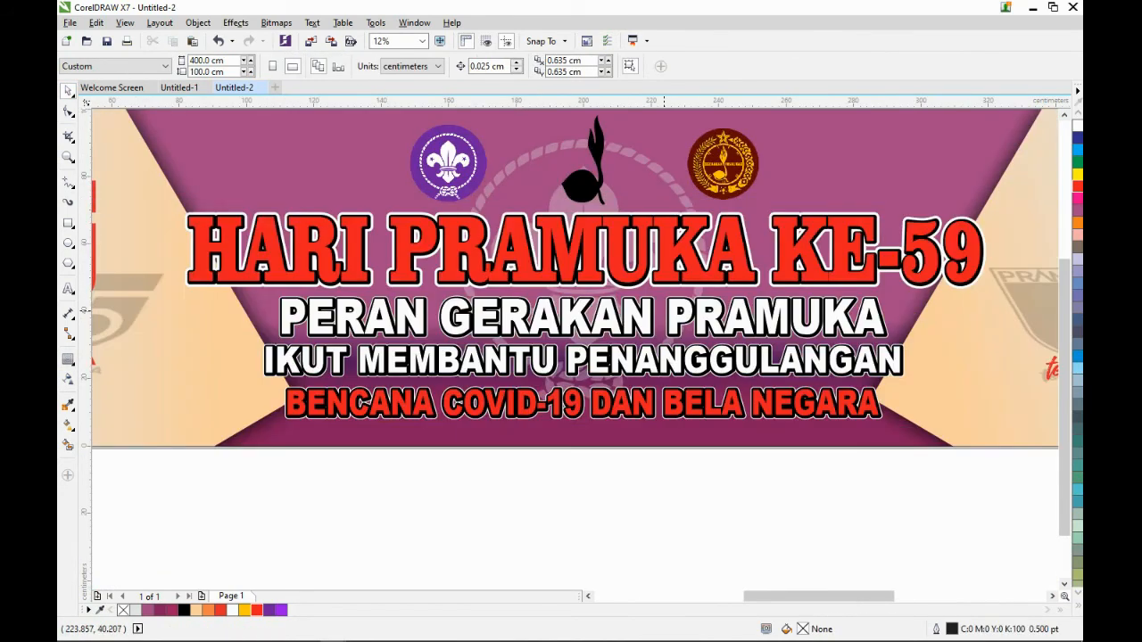
Draw a closed freehand shape about 254 x 43 cm with a wavy upper edge across the lower half of the heading.
{"action": "left_click", "coordinate": [70, 182]}
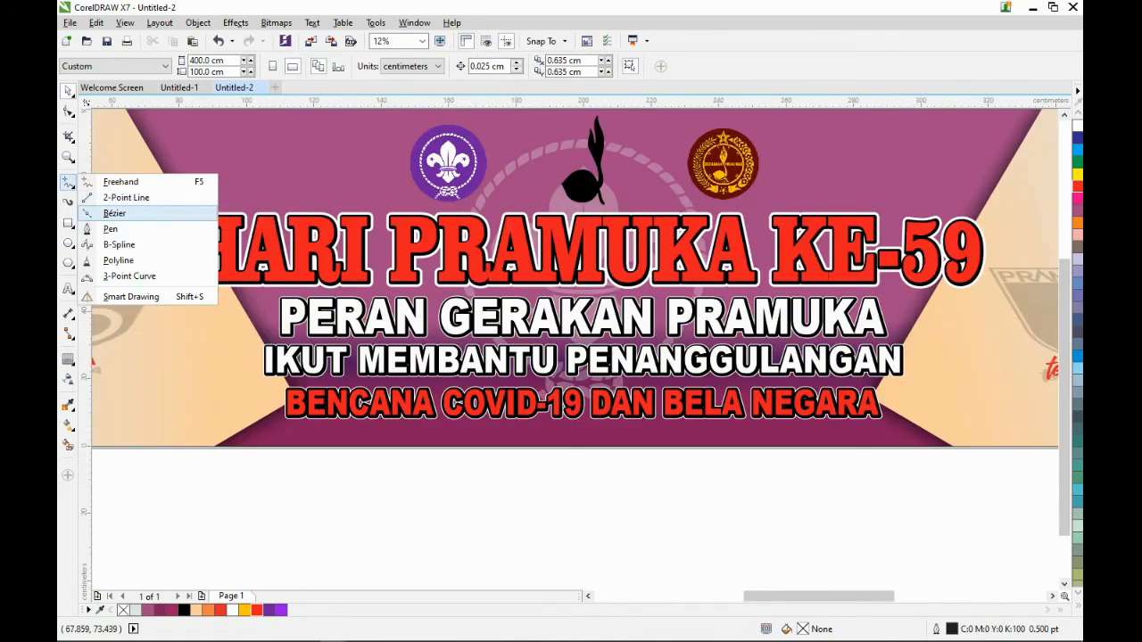
{"action": "left_click", "coordinate": [120, 181]}
{"action": "mouse_move", "coordinate": [158, 287]}
{"action": "left_mouse_down"}
{"action": "mouse_move", "coordinate": [192, 259]}
{"action": "mouse_move", "coordinate": [312, 254]}
{"action": "mouse_move", "coordinate": [414, 268]}
{"action": "mouse_move", "coordinate": [985, 251]}
{"action": "mouse_move", "coordinate": [892, 344]}
{"action": "mouse_move", "coordinate": [299, 375]}
{"action": "mouse_move", "coordinate": [184, 330]}
{"action": "mouse_move", "coordinate": [157, 286]}
{"action": "left_mouse_up"}
Intersect the freehand shape with the red HARI PRAMUKA KE-59 letters and delete the shape.
{"action": "left_click", "coordinate": [68, 91]}
{"action": "left_click", "coordinate": [239, 232], "text": "shift"}
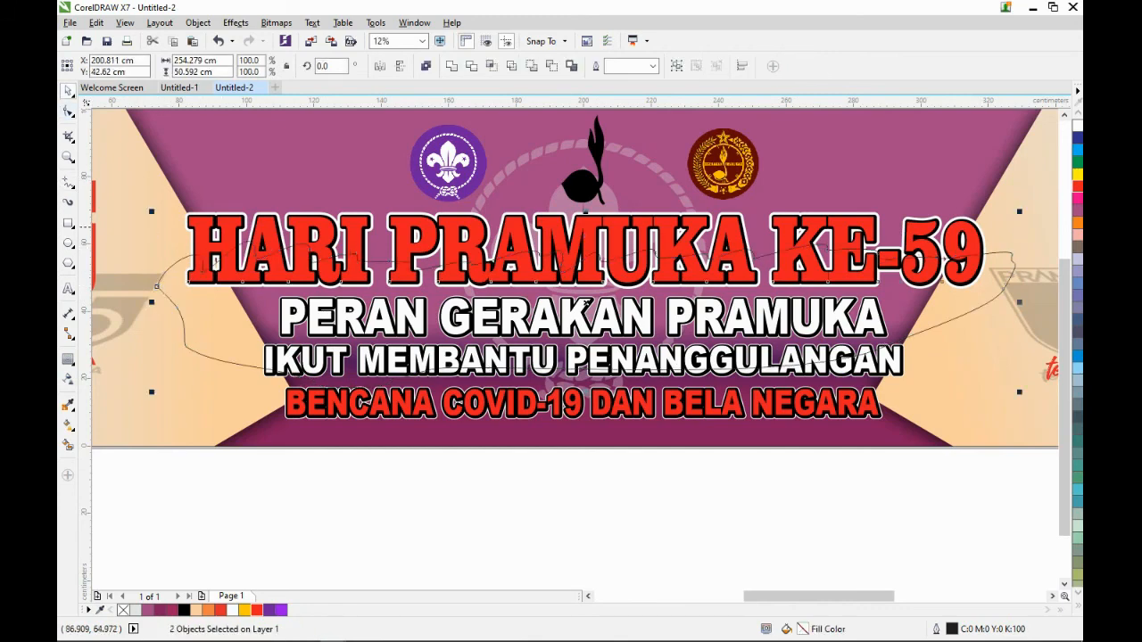
{"action": "left_click", "coordinate": [491, 66]}
{"action": "left_click", "coordinate": [455, 492]}
{"action": "left_click", "coordinate": [186, 346]}
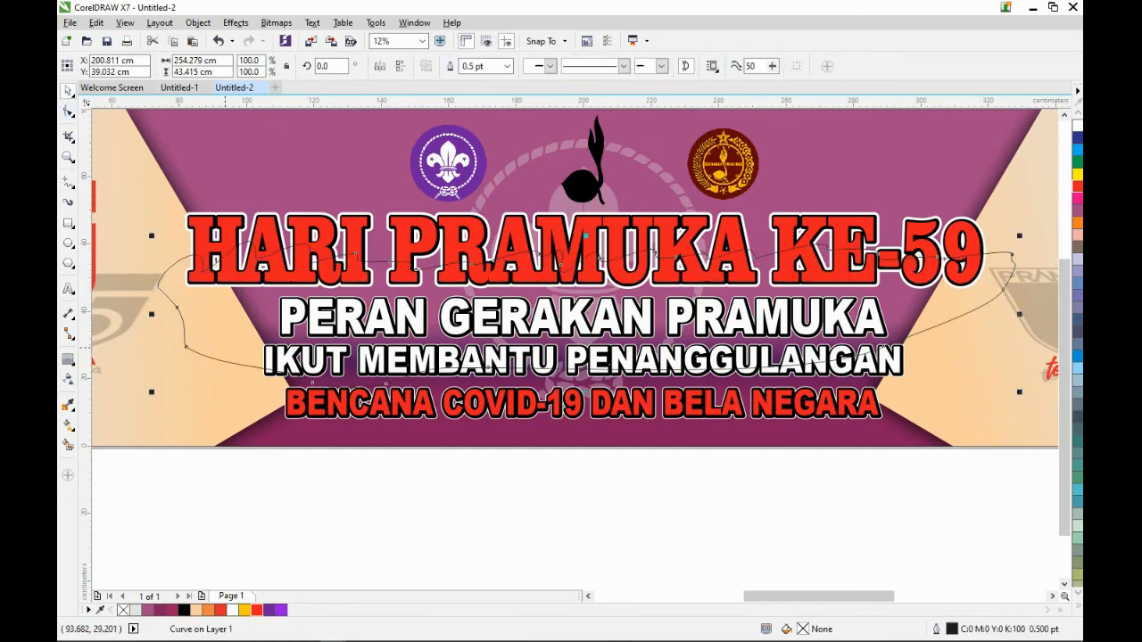
{"action": "key", "text": "Delete"}
Fill the intersected lower part of the heading letters with 10% Black.
{"action": "left_click", "coordinate": [206, 276]}
{"action": "left_click", "coordinate": [136, 611]}
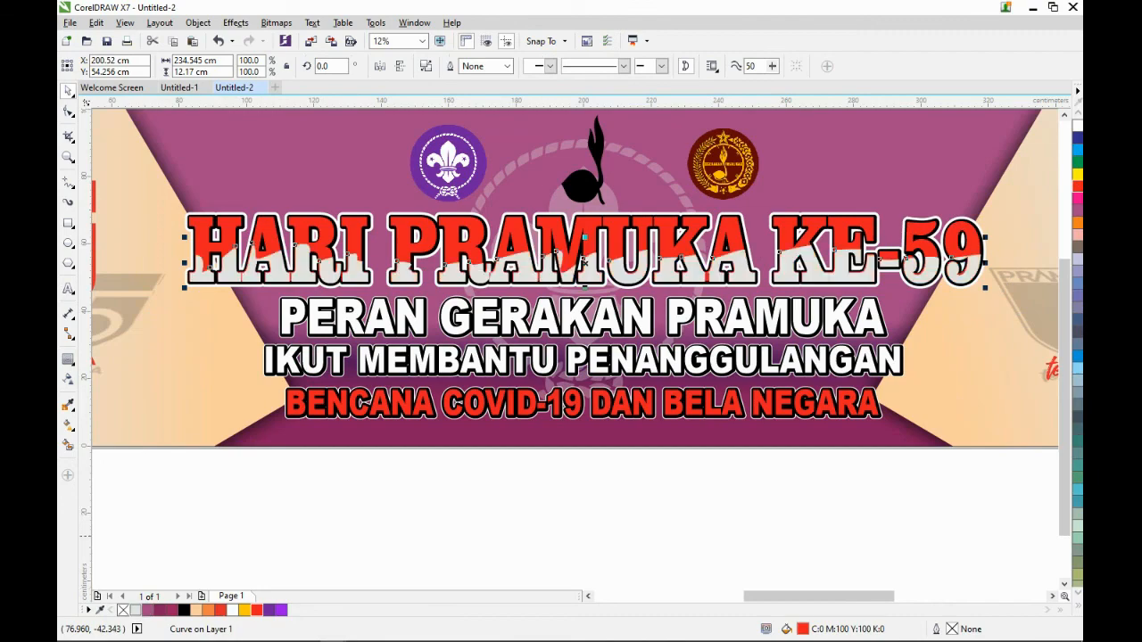
{"action": "left_click", "coordinate": [334, 532]}
{"action": "scroll", "coordinate": [516, 258], "scroll_direction": "up", "scroll_amount": 3}
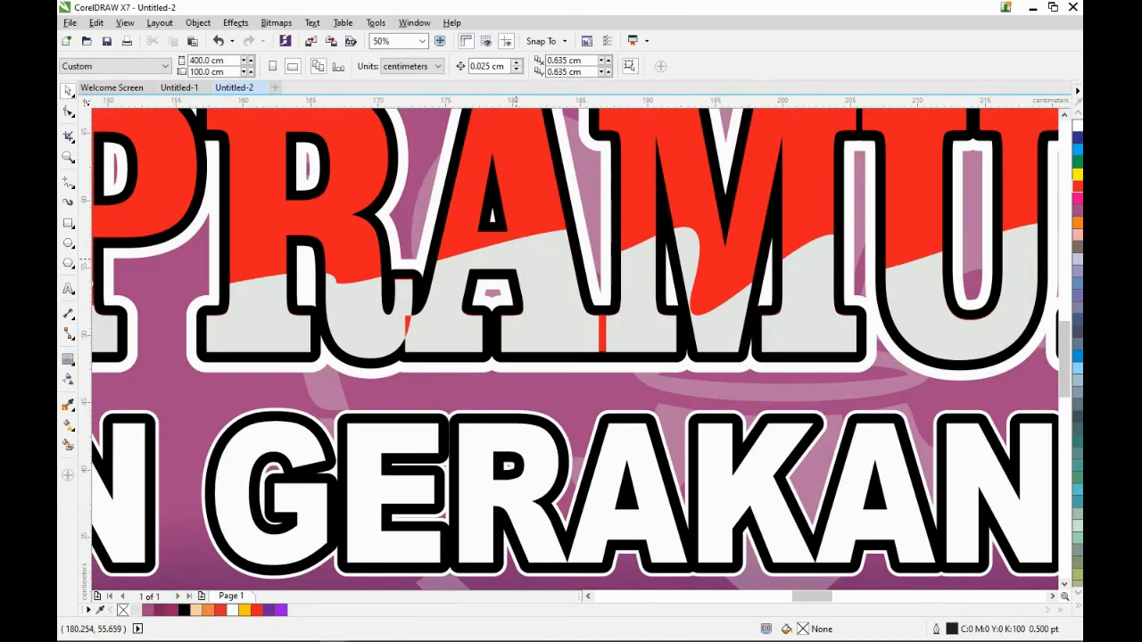
{"action": "scroll", "coordinate": [516, 259], "scroll_direction": "down", "scroll_amount": 3}
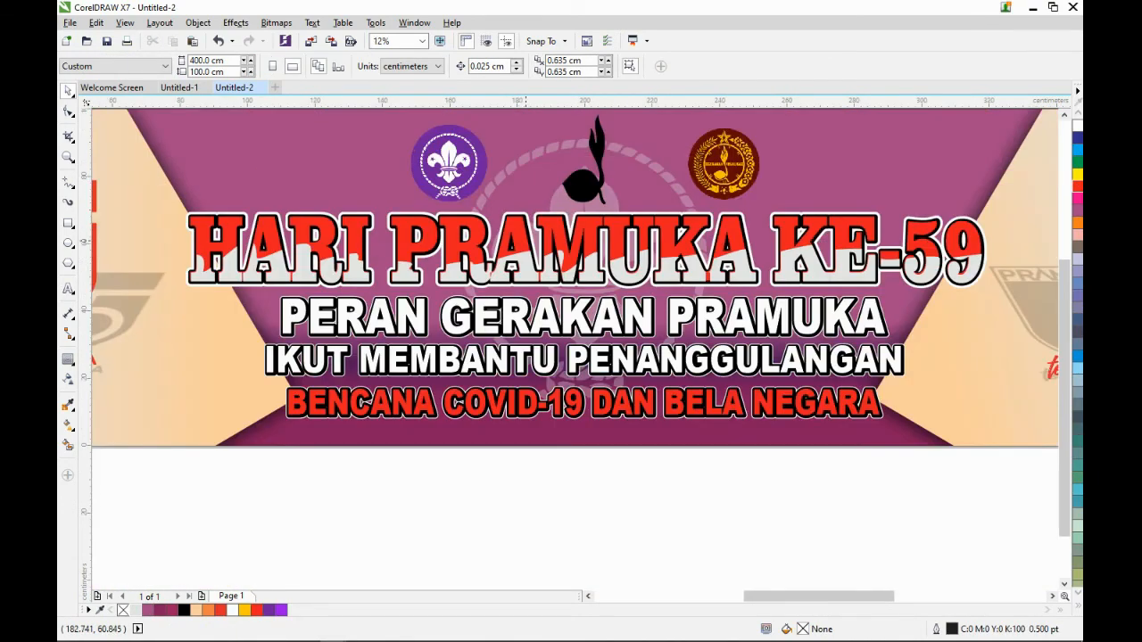
{"action": "scroll", "coordinate": [525, 241], "scroll_direction": "up", "scroll_amount": 2}
{"action": "left_click", "coordinate": [520, 298]}
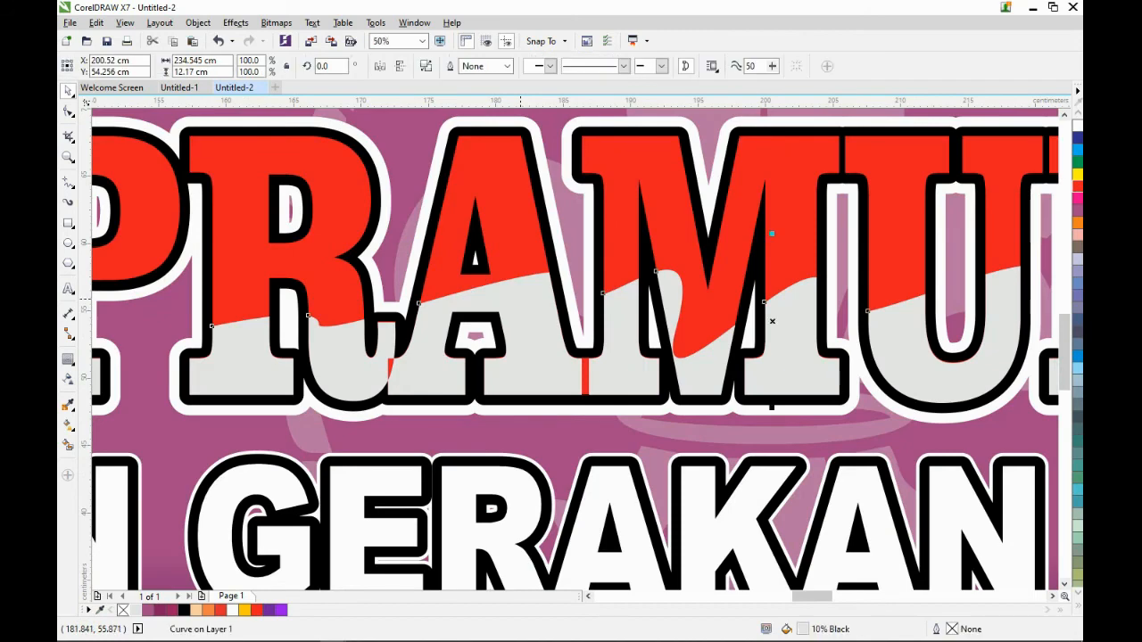
{"action": "scroll", "coordinate": [520, 298], "scroll_direction": "down", "scroll_amount": 2}
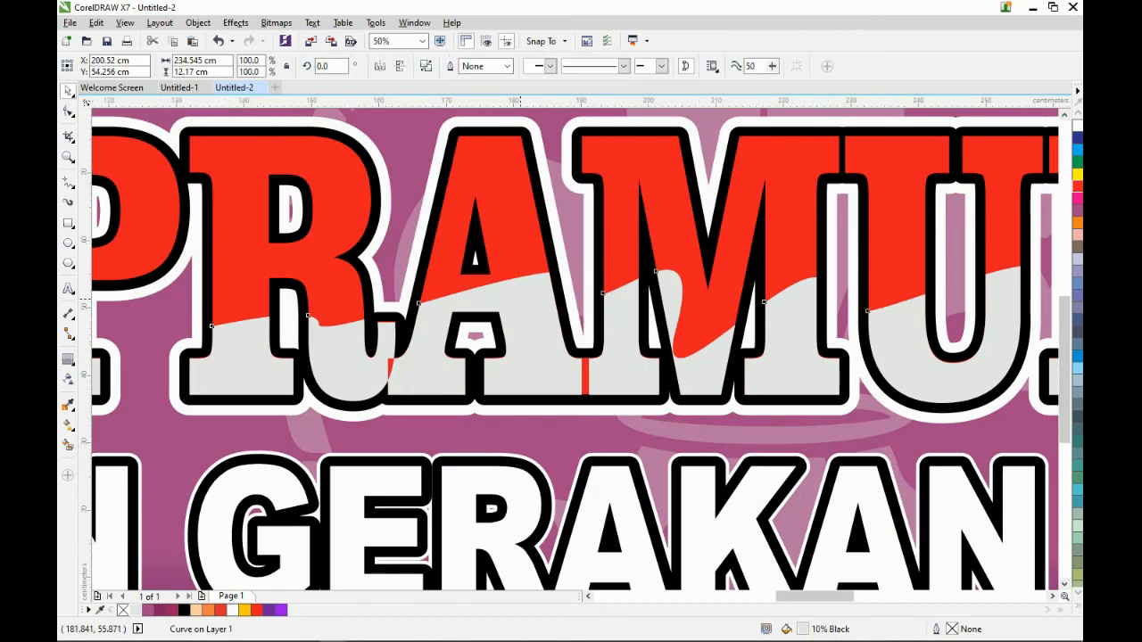
Apply a drop shadow with the Small Glow preset to the light grey lower part of the heading letters.
{"action": "left_click", "coordinate": [502, 317]}
{"action": "scroll", "coordinate": [484, 266], "scroll_direction": "up", "scroll_amount": 1}
{"action": "left_click", "coordinate": [700, 250]}
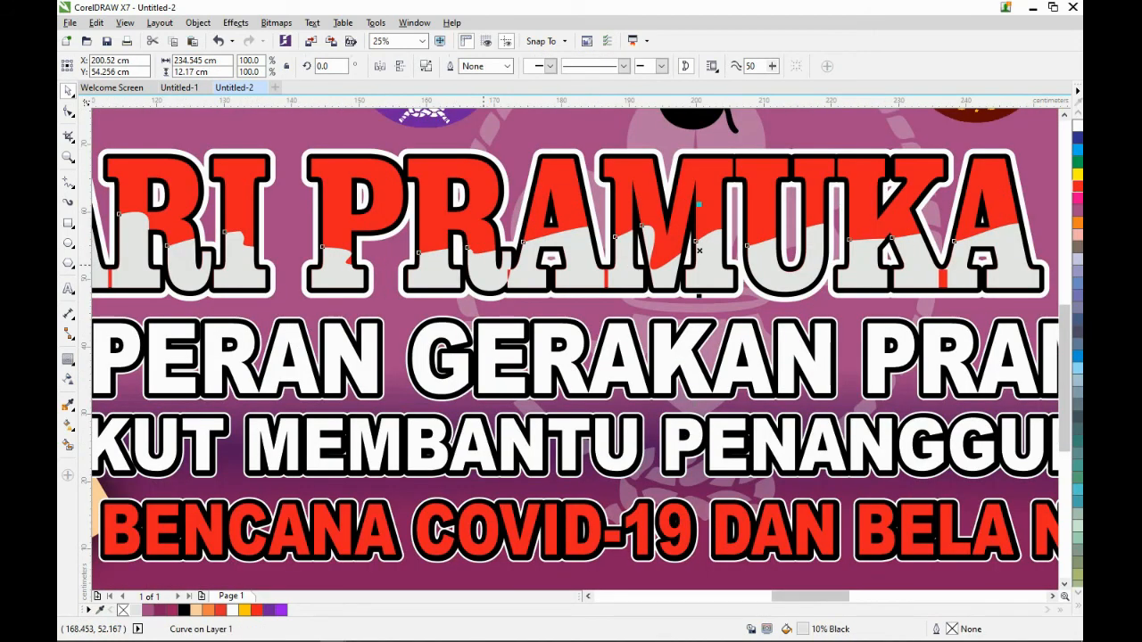
{"action": "left_click", "coordinate": [67, 359]}
{"action": "left_click", "coordinate": [114, 357]}
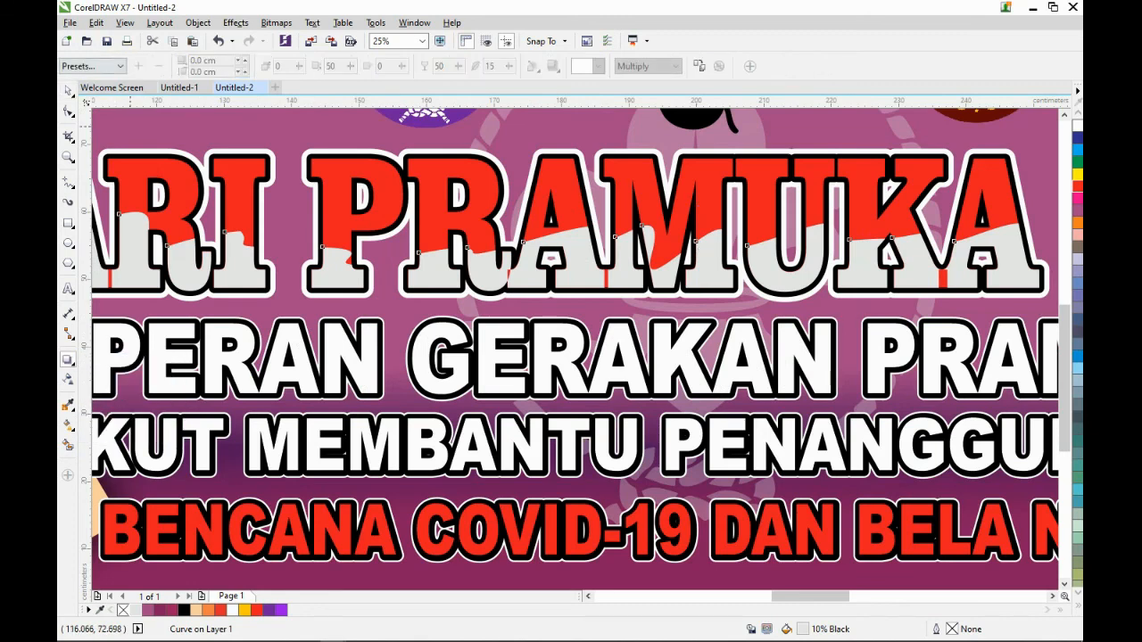
{"action": "left_click", "coordinate": [93, 66]}
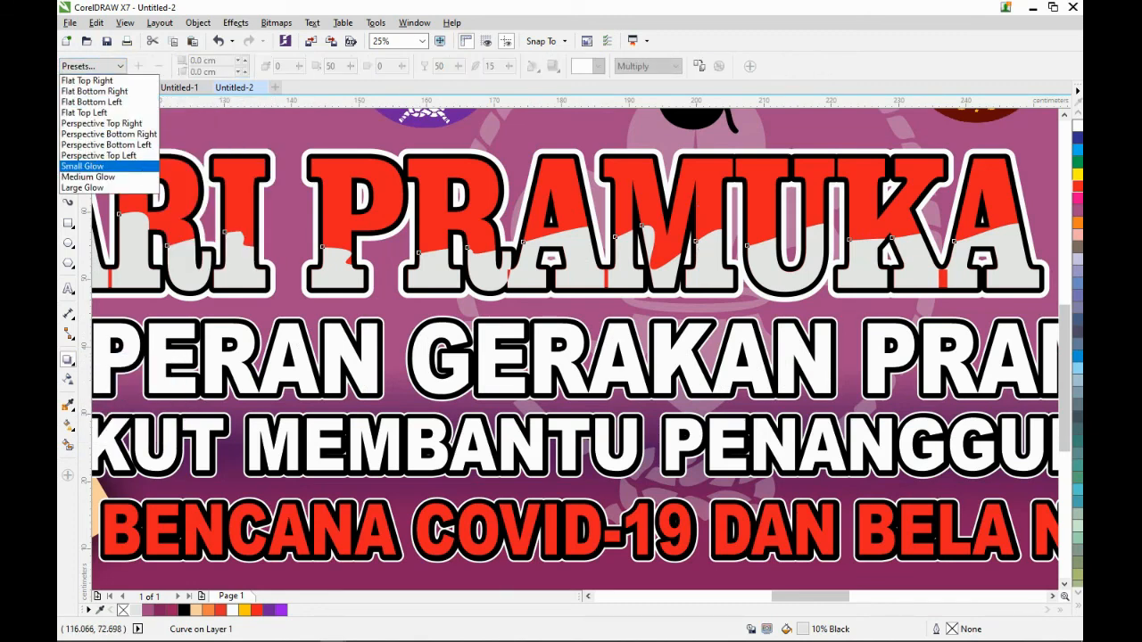
{"action": "left_click", "coordinate": [83, 166]}
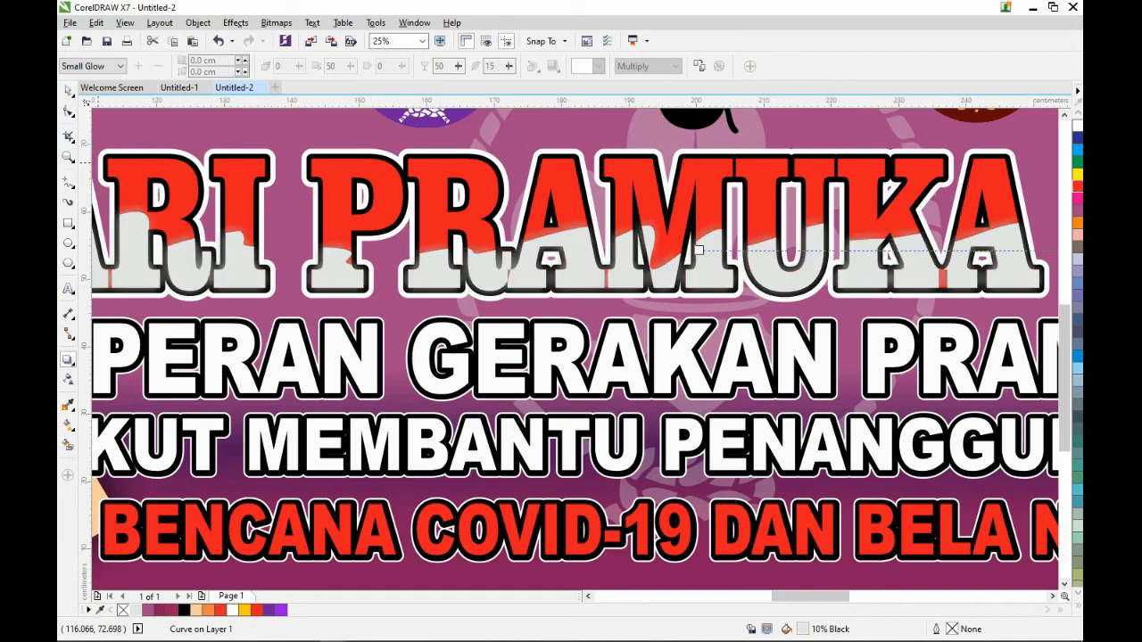
Change the heading glow's shadow colour to black and set its feathering to 5.
{"action": "left_click", "coordinate": [597, 66]}
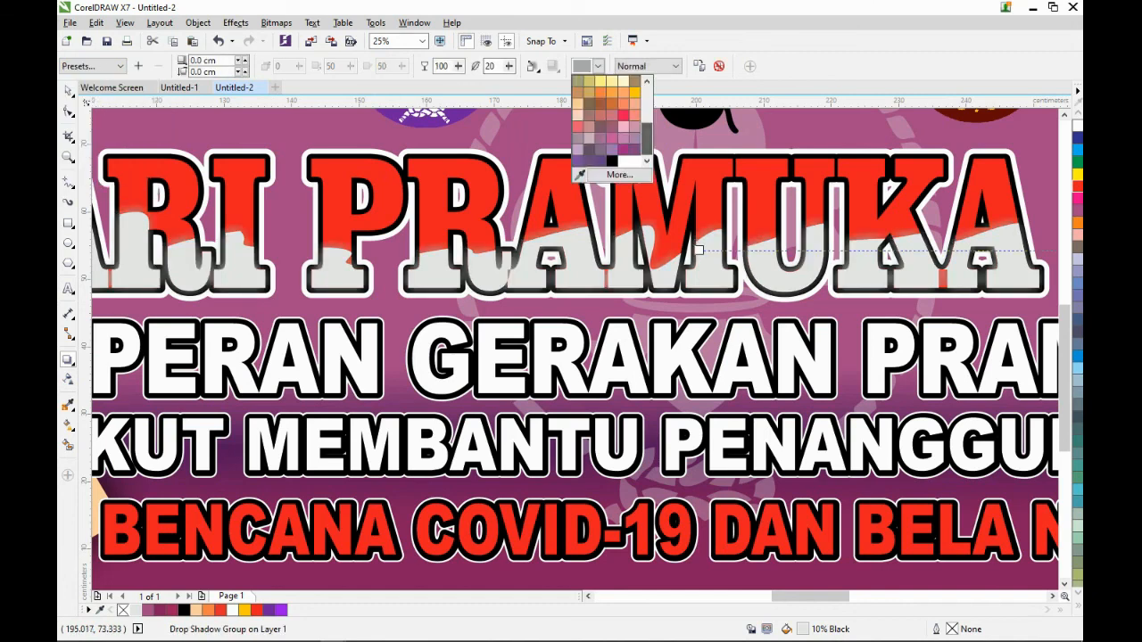
{"action": "left_click", "coordinate": [580, 82]}
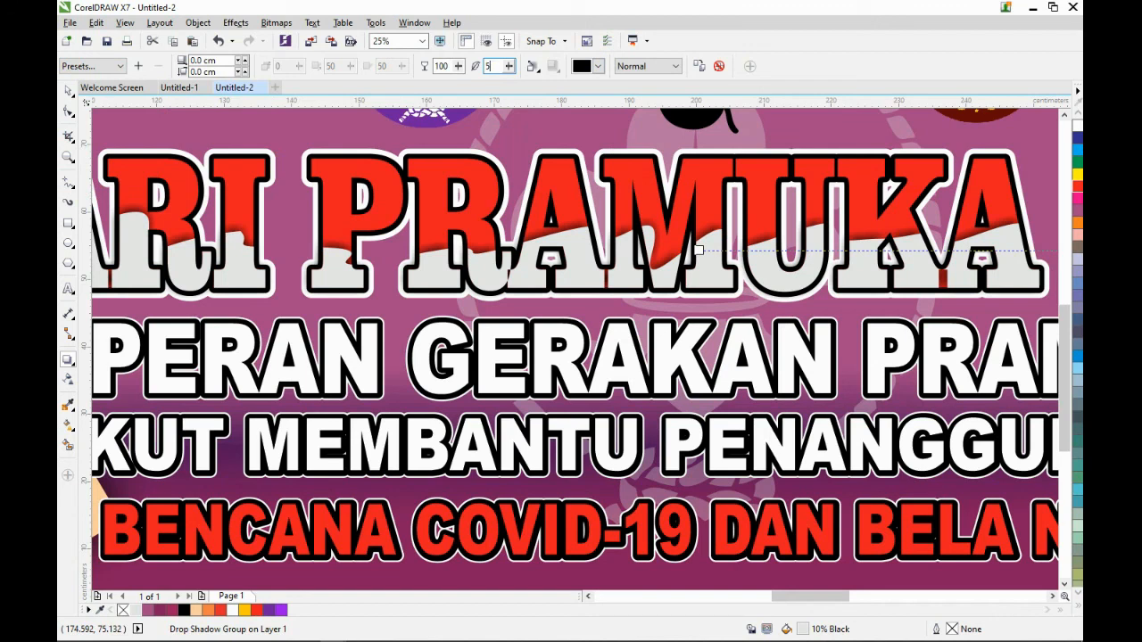
{"action": "key", "text": "Return"}
{"action": "left_click", "coordinate": [69, 90]}
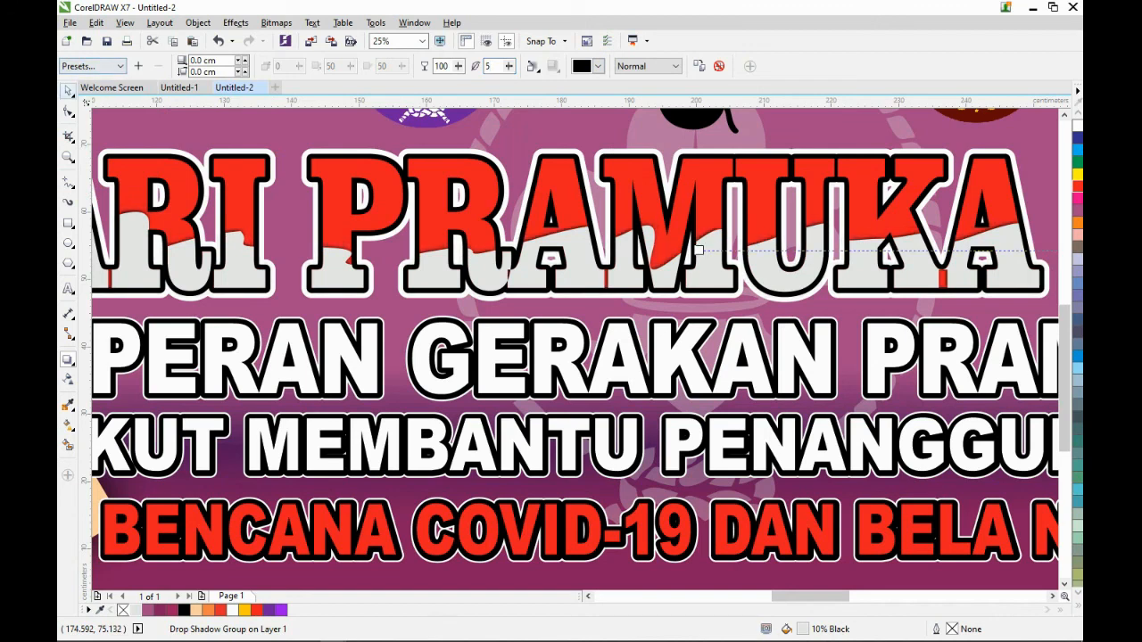
{"action": "right_click", "coordinate": [239, 253]}
{"action": "left_click", "coordinate": [272, 256]}
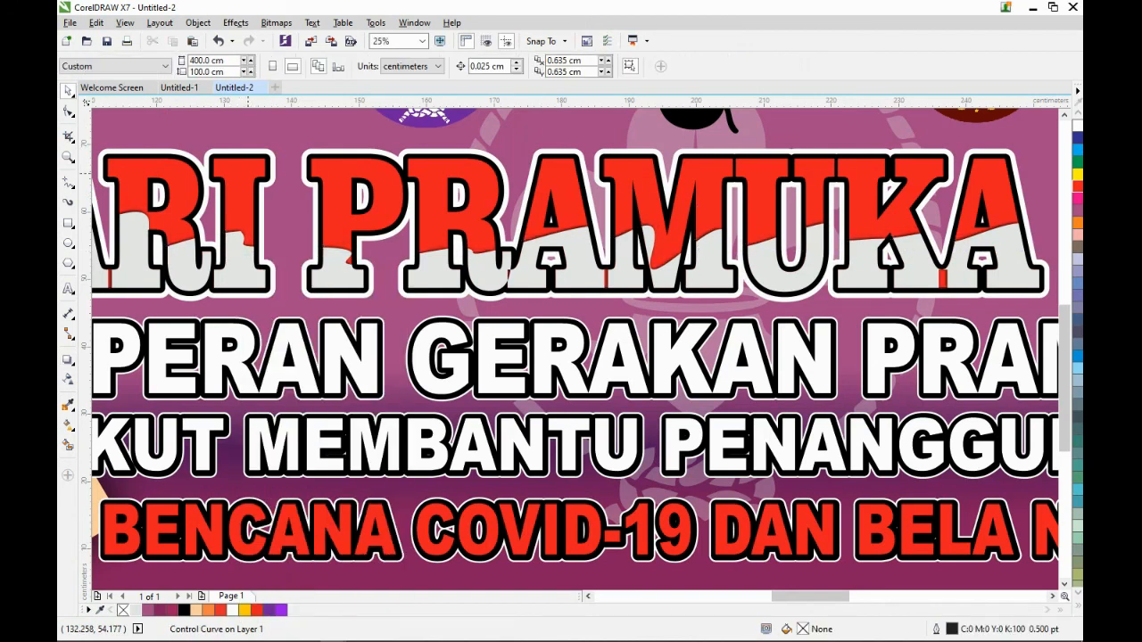
Delete the DESAIN BANNER brief text above the banner and preview the finished design full screen.
{"action": "scroll", "coordinate": [520, 181], "scroll_direction": "down", "scroll_amount": 1}
{"action": "left_click", "coordinate": [588, 454]}
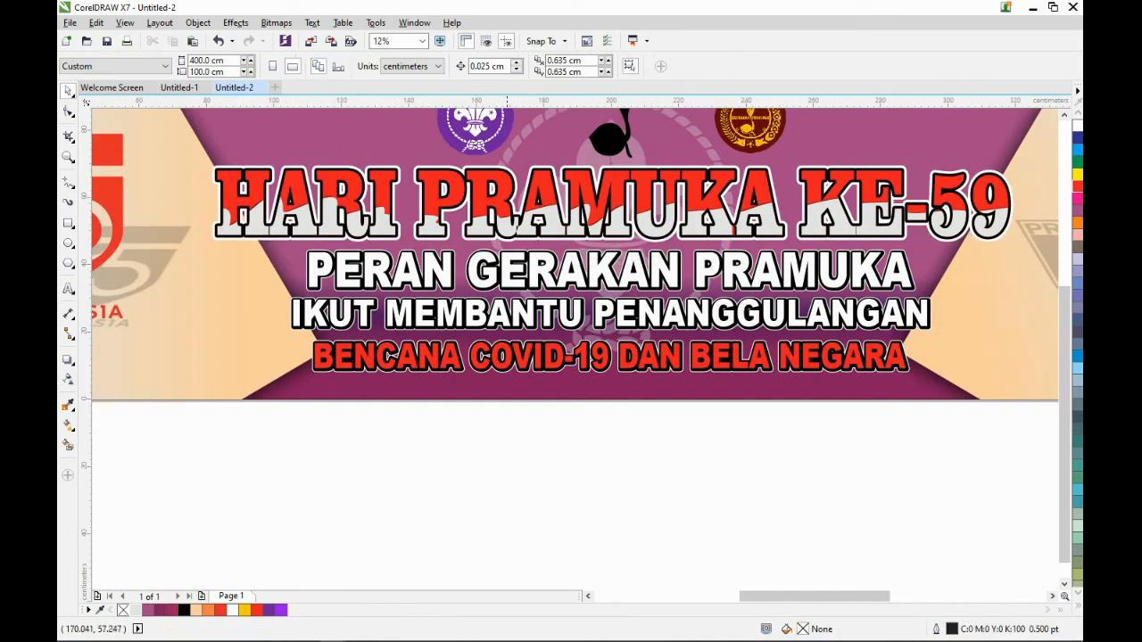
{"action": "scroll", "coordinate": [344, 218], "scroll_direction": "up", "scroll_amount": 3}
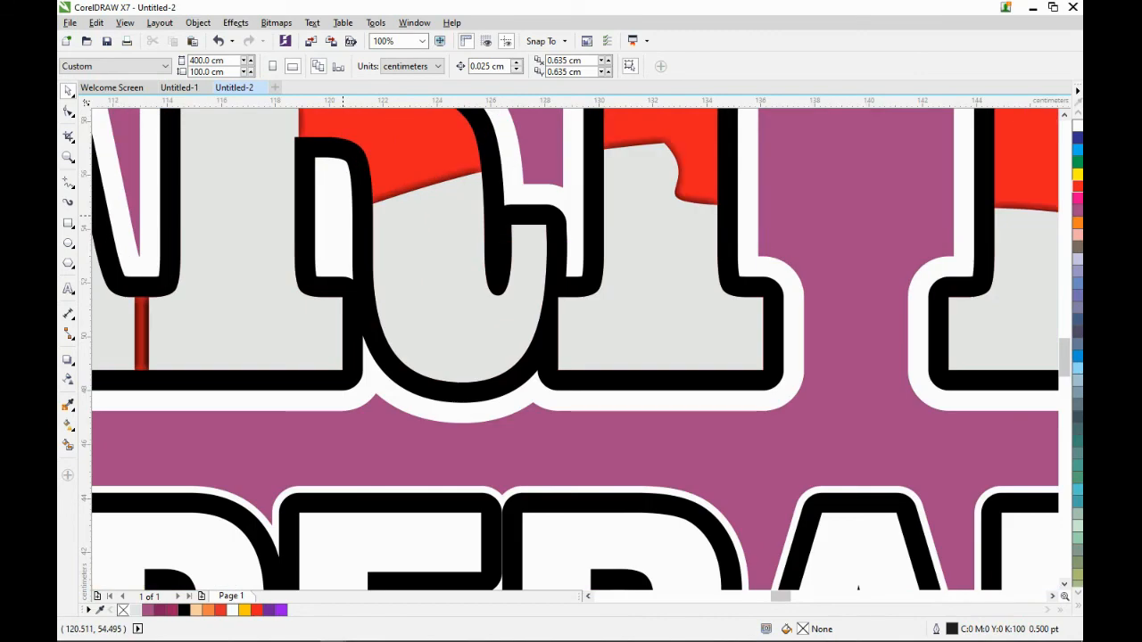
{"action": "scroll", "coordinate": [653, 152], "scroll_direction": "down", "scroll_amount": 3}
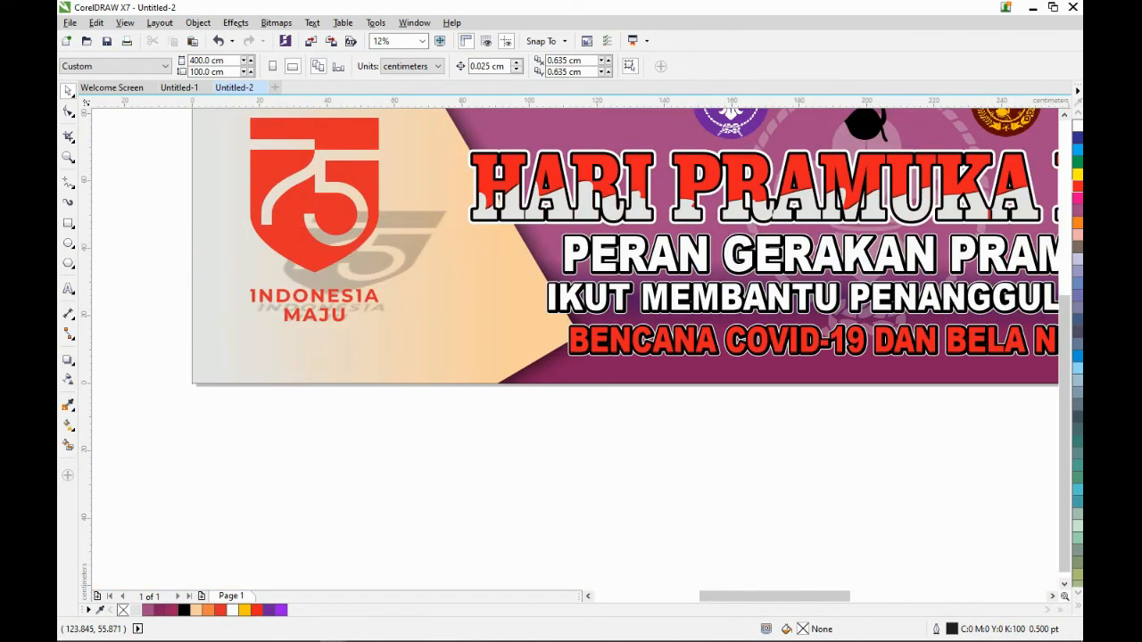
{"action": "scroll", "coordinate": [360, 395], "scroll_direction": "down", "scroll_amount": 1}
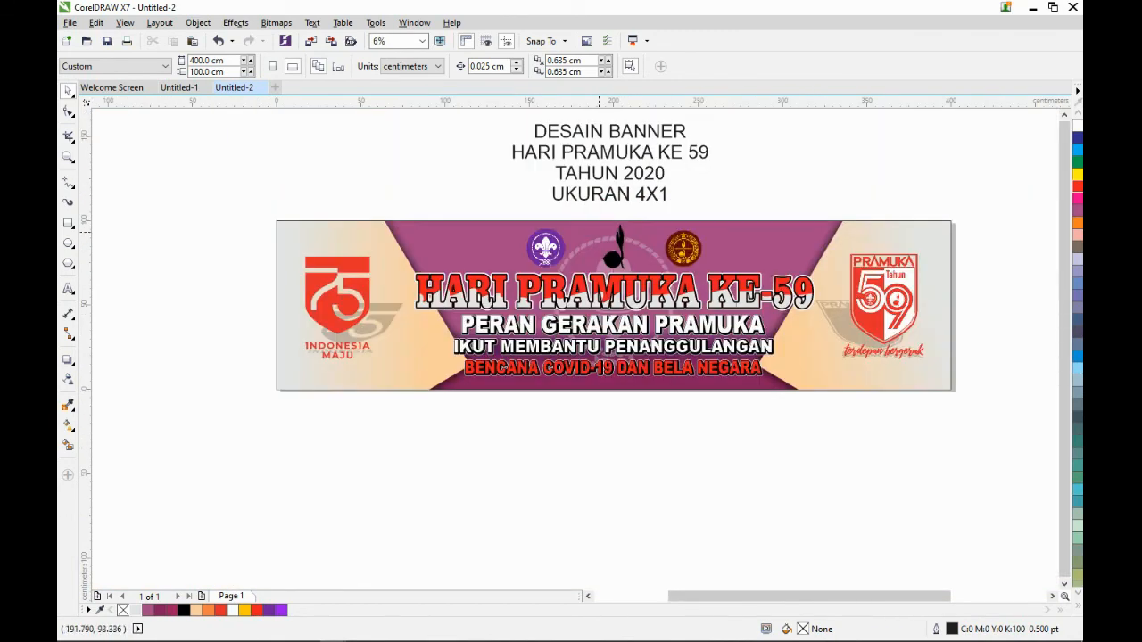
{"action": "scroll", "coordinate": [611, 357], "scroll_direction": "up", "scroll_amount": 1}
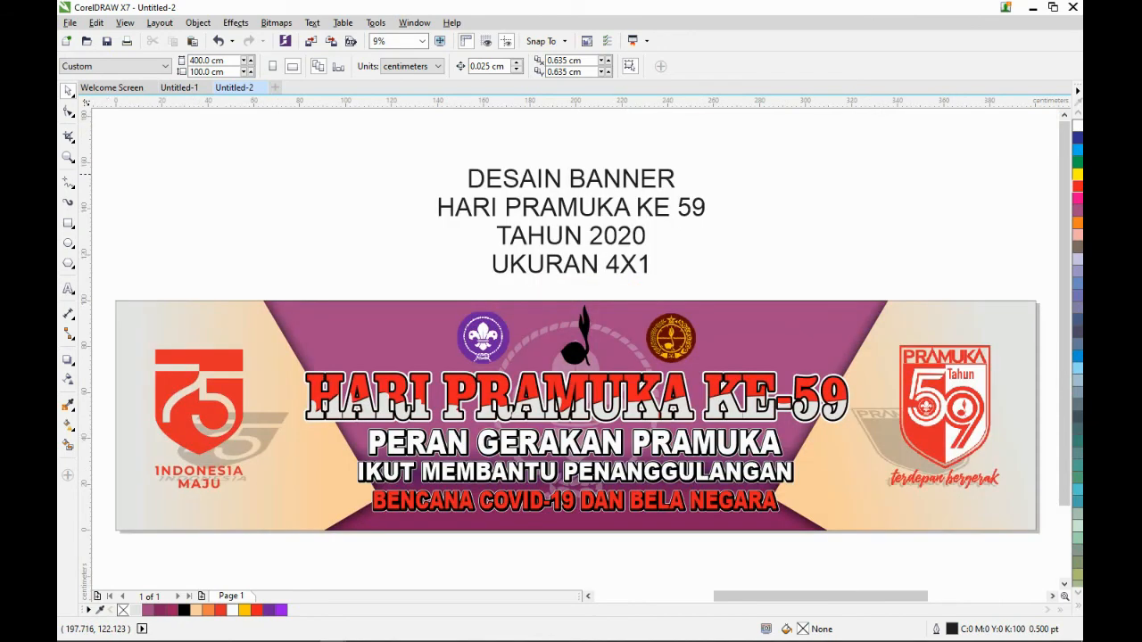
{"action": "left_click", "coordinate": [581, 208]}
{"action": "key", "text": "Delete"}
{"action": "scroll", "coordinate": [734, 194], "scroll_direction": "down", "scroll_amount": 1}
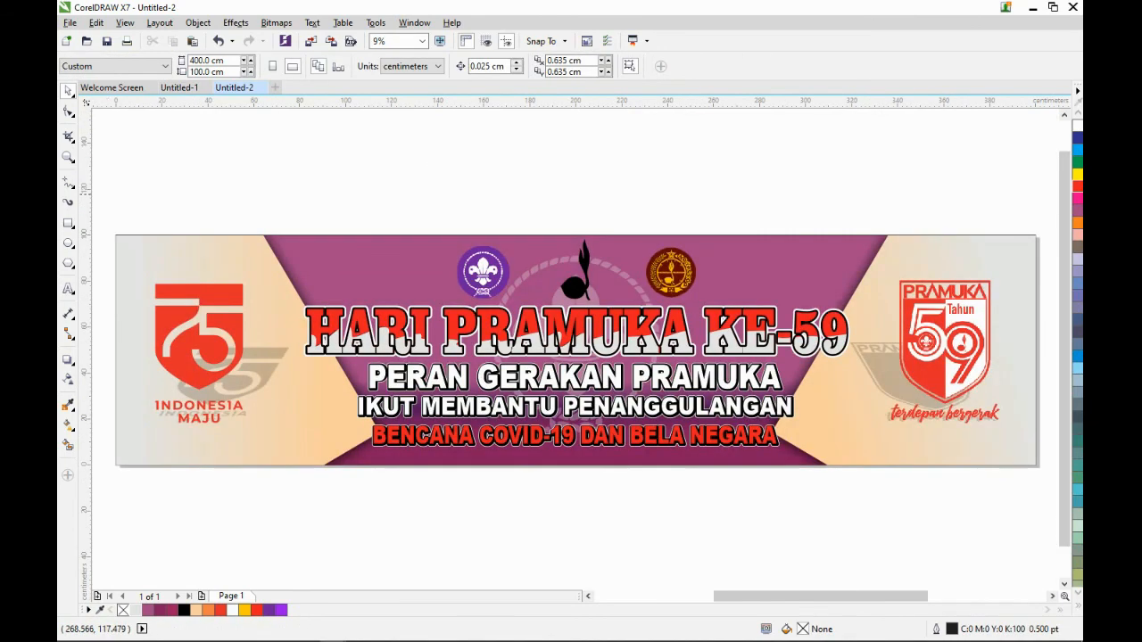
{"action": "key", "text": "F9"}
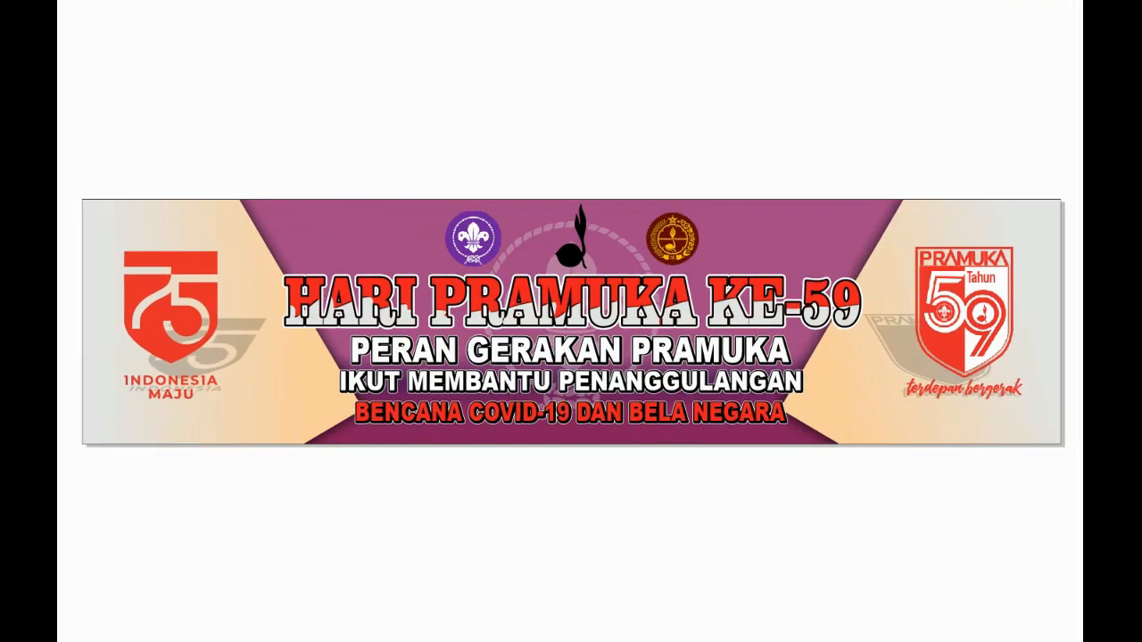